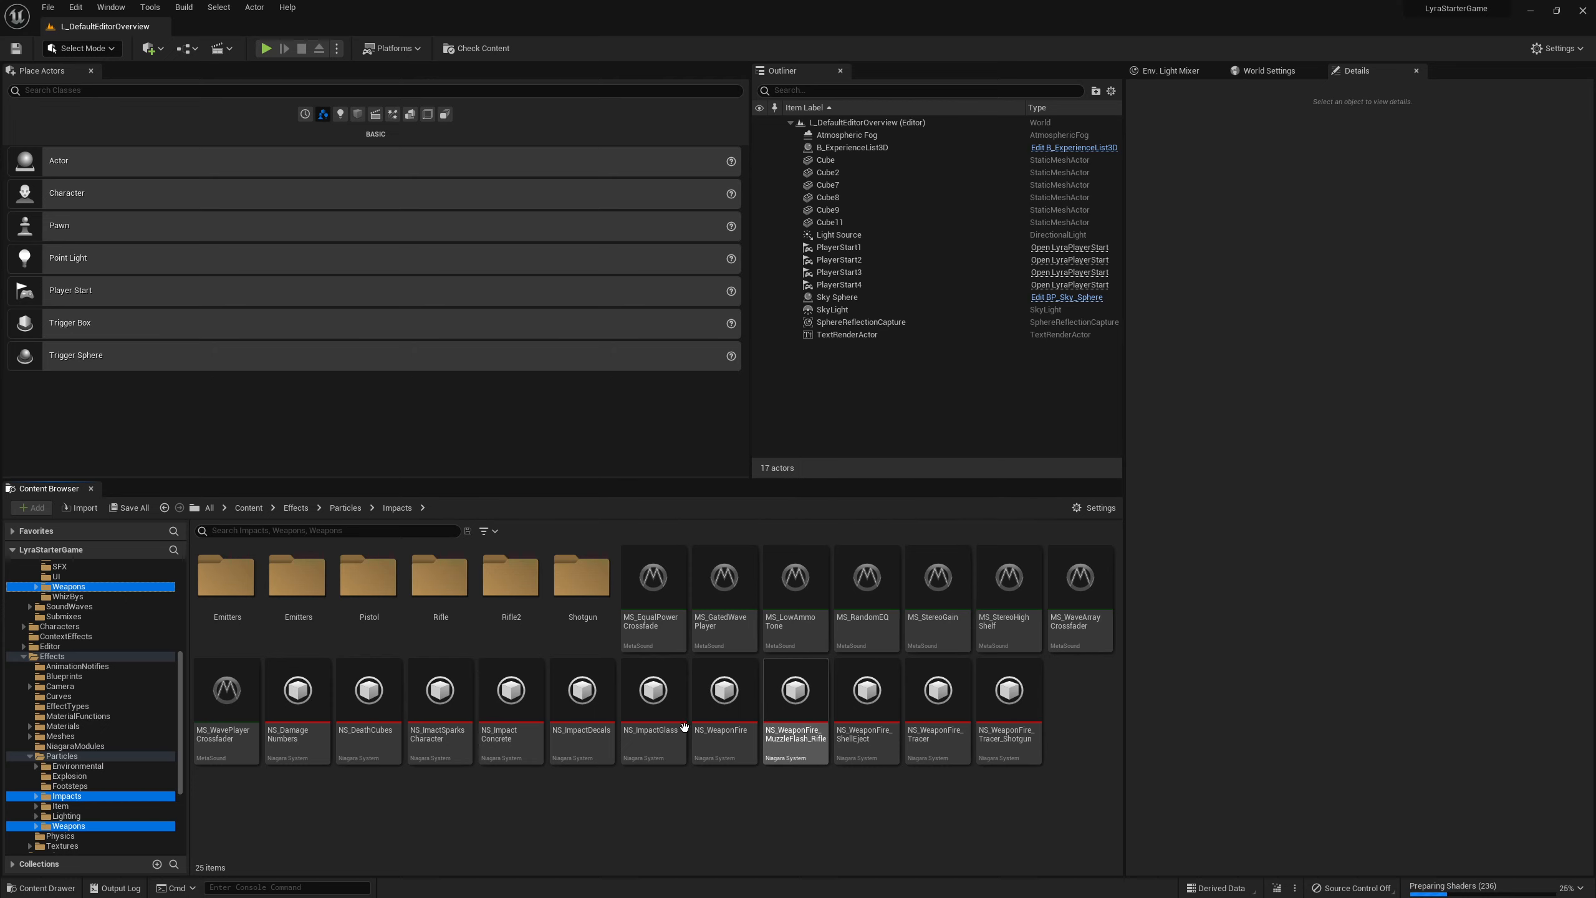
Open the BulletShells folder under Effects > Meshes to view the shell meshes
scroll(127, 658, "up", 5)
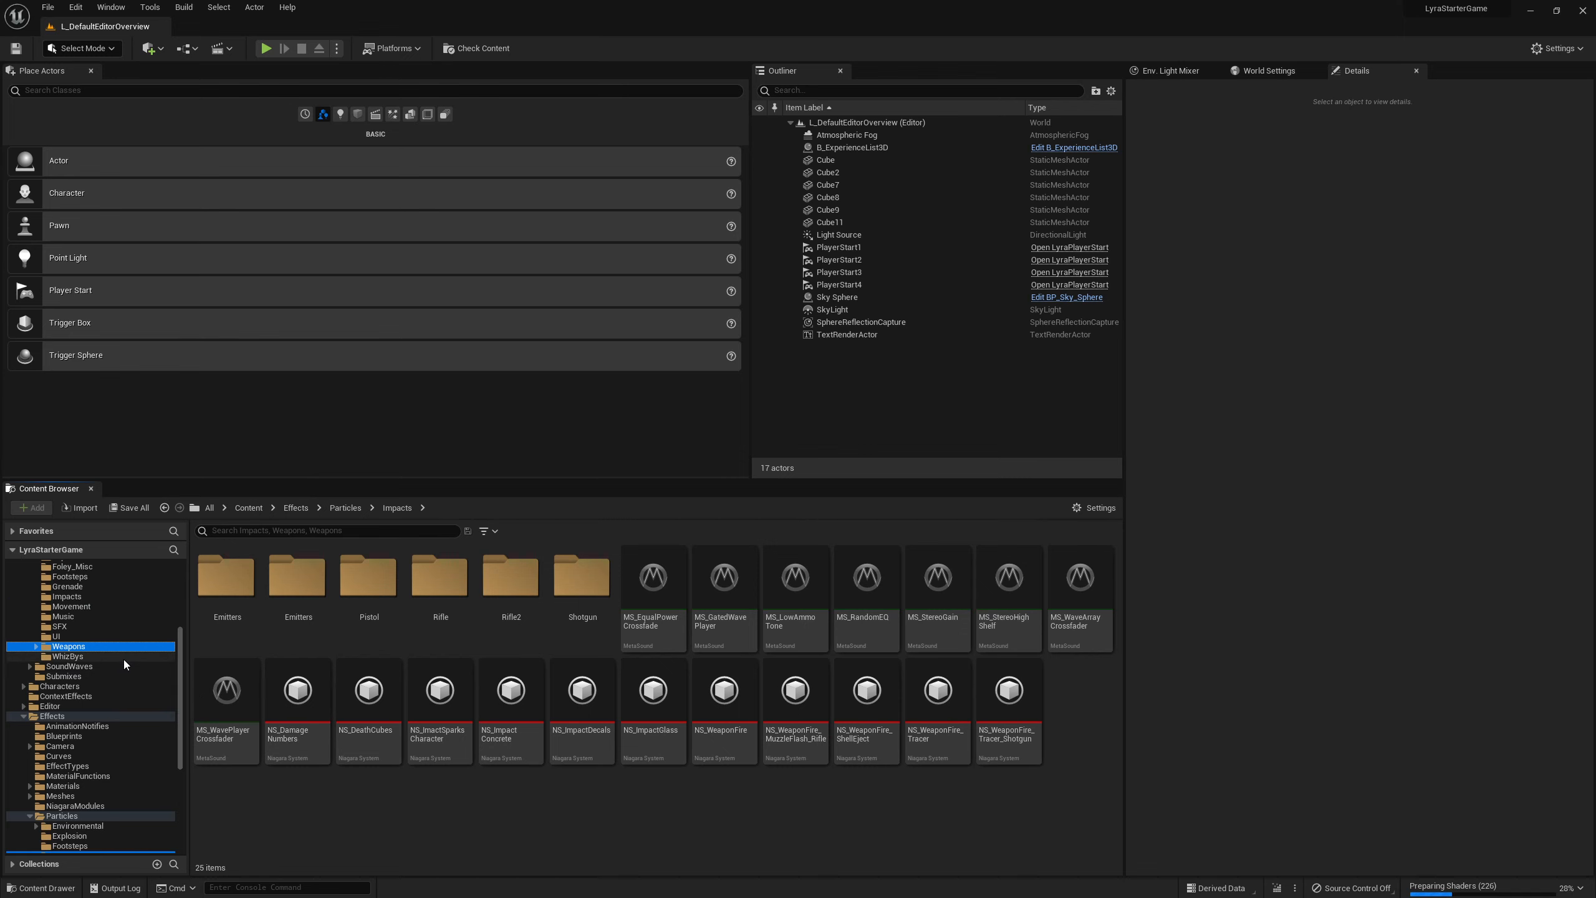
scroll(124, 663, "down", 3)
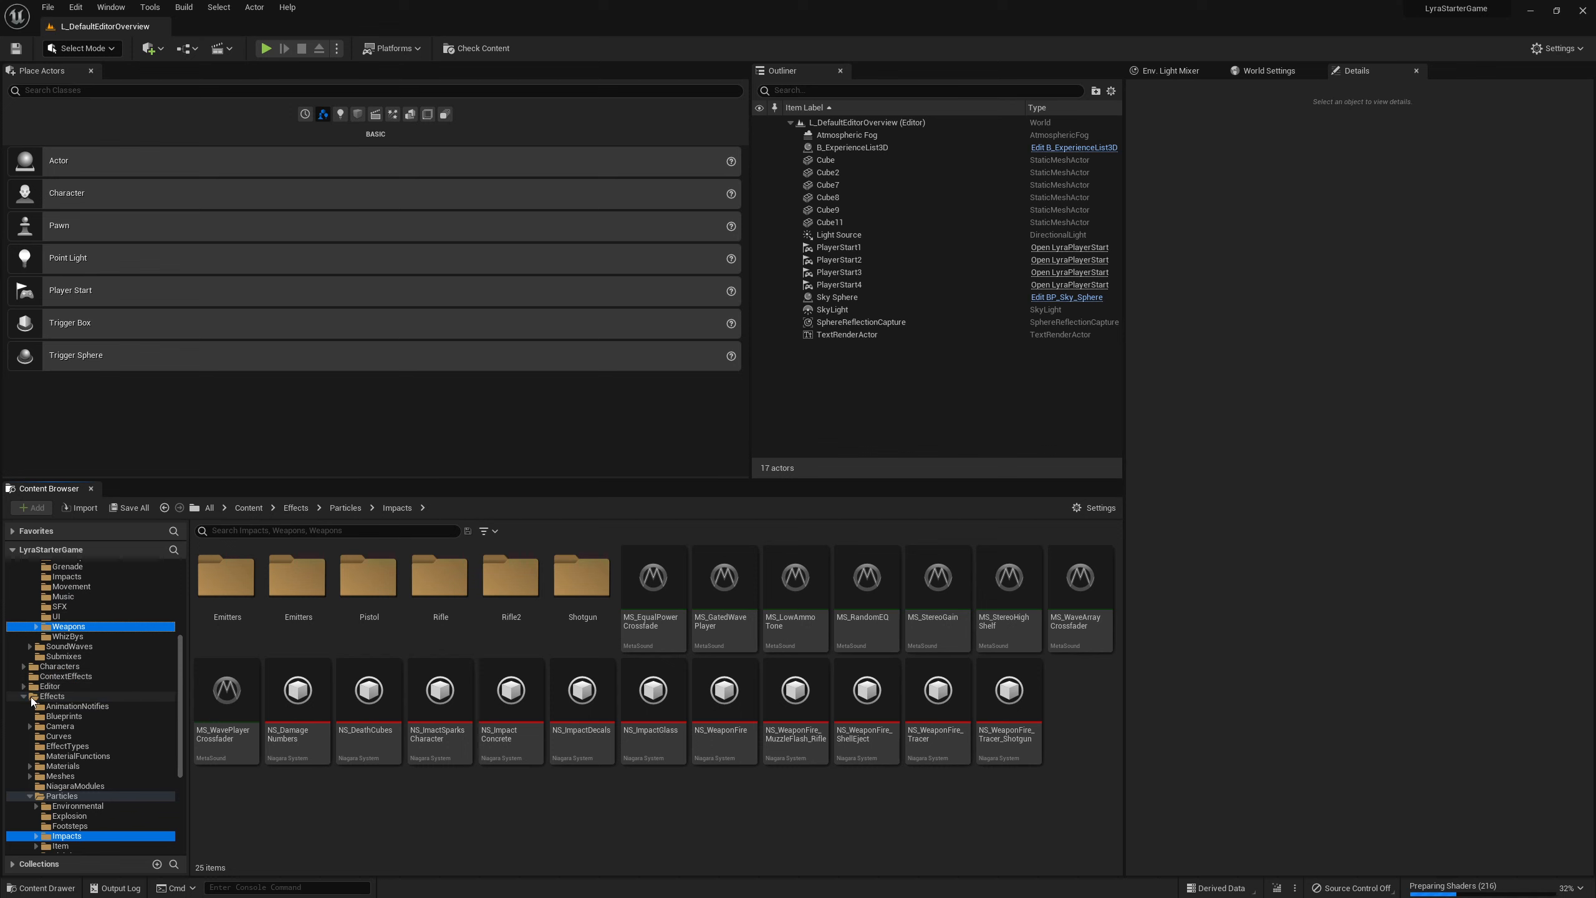
left_click(24, 696)
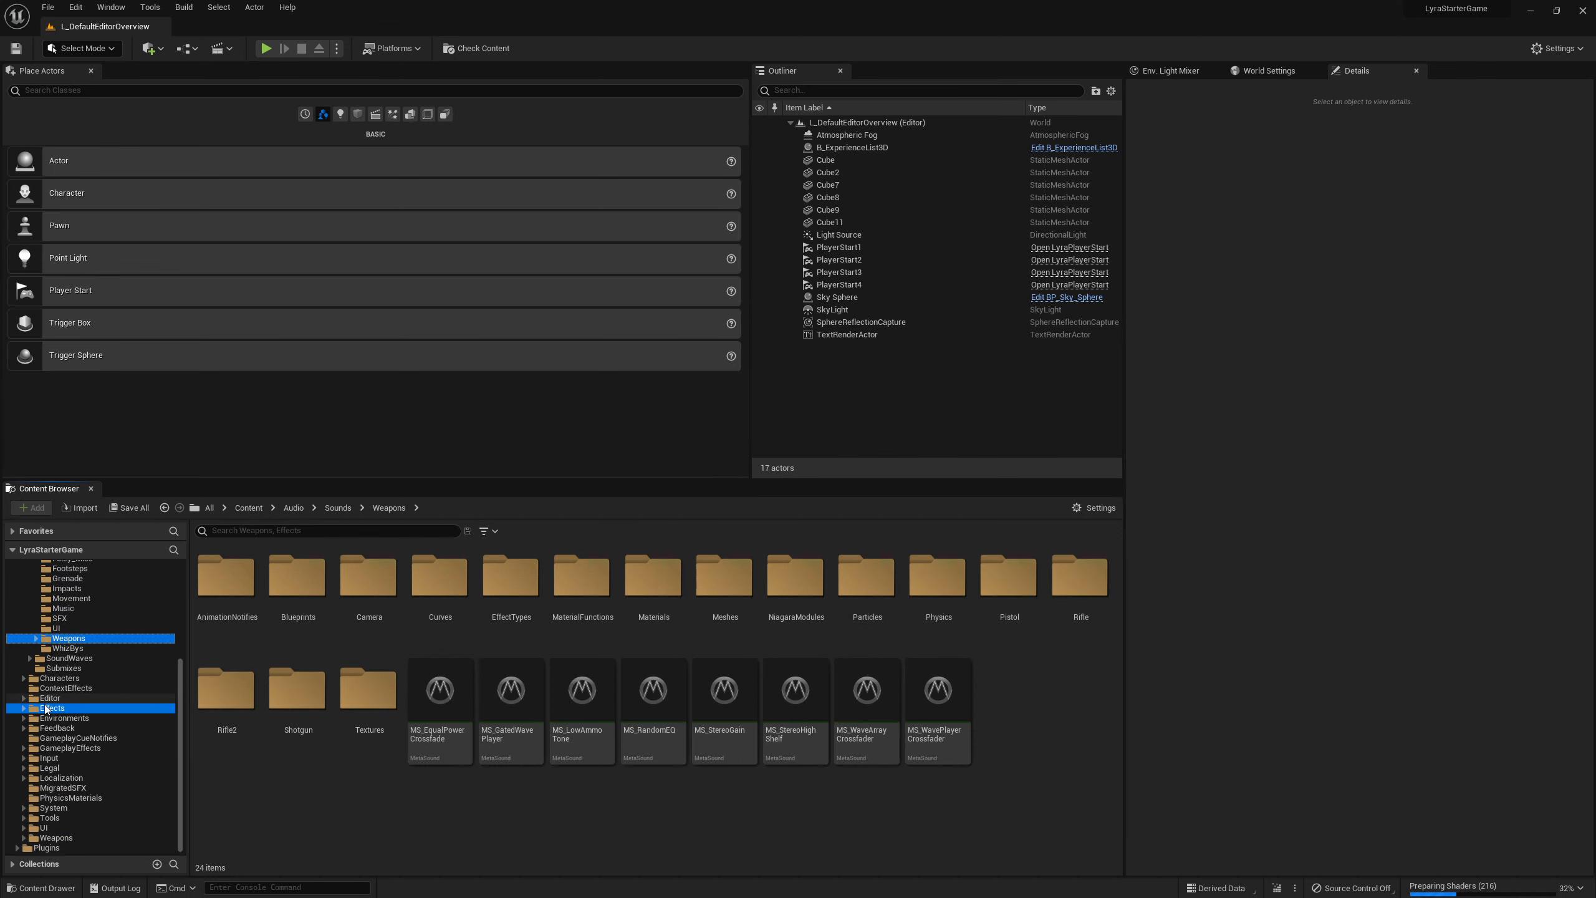
left_click(24, 708)
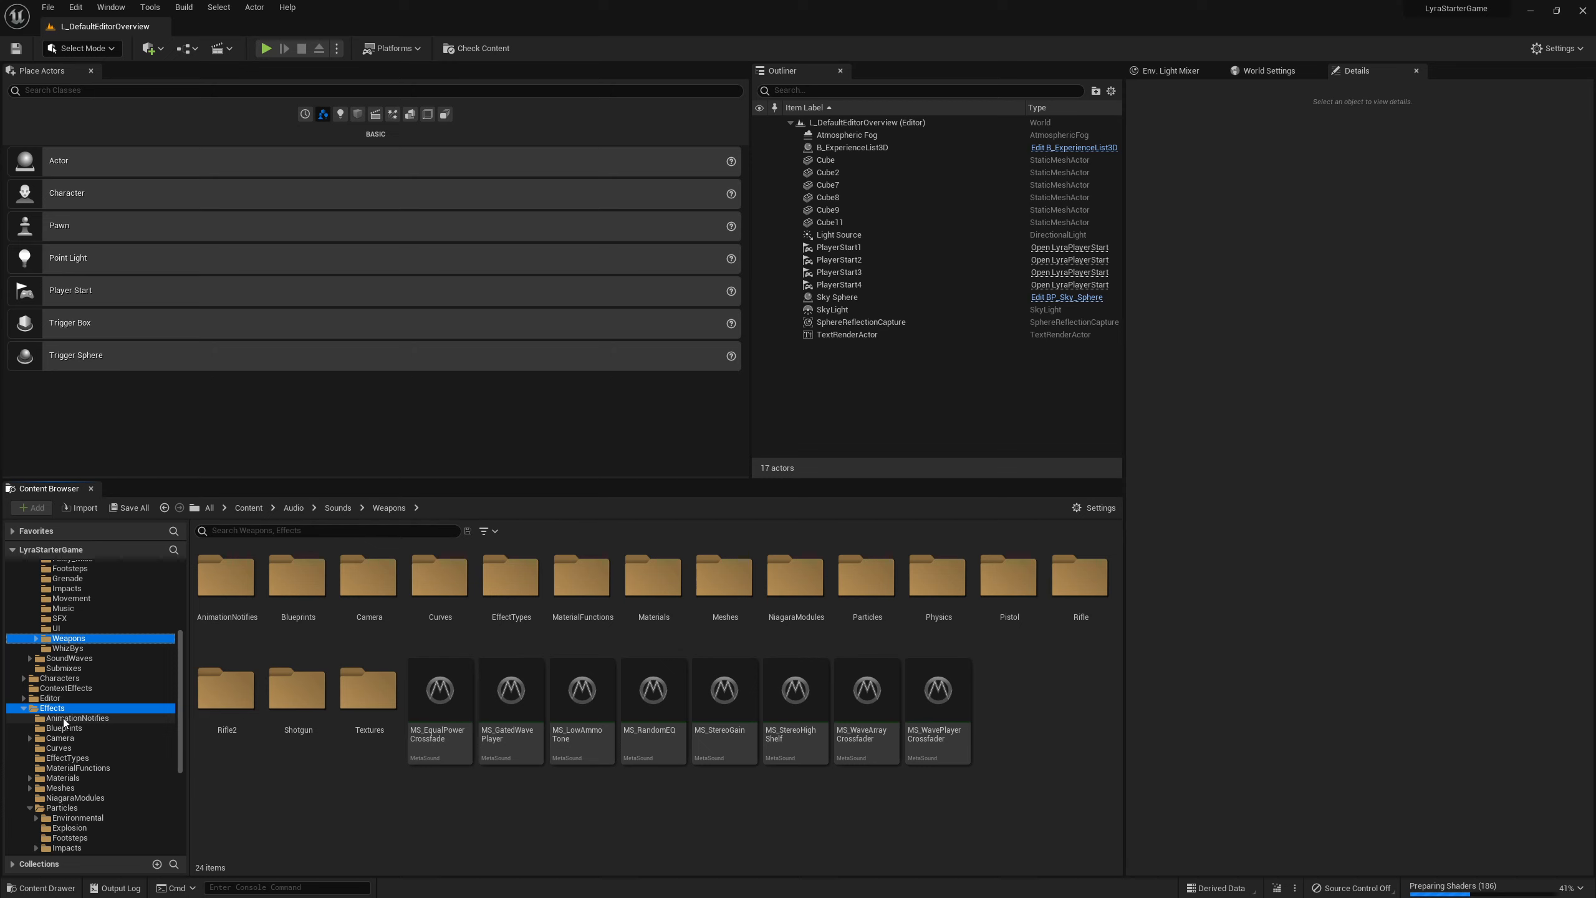
left_click(67, 789)
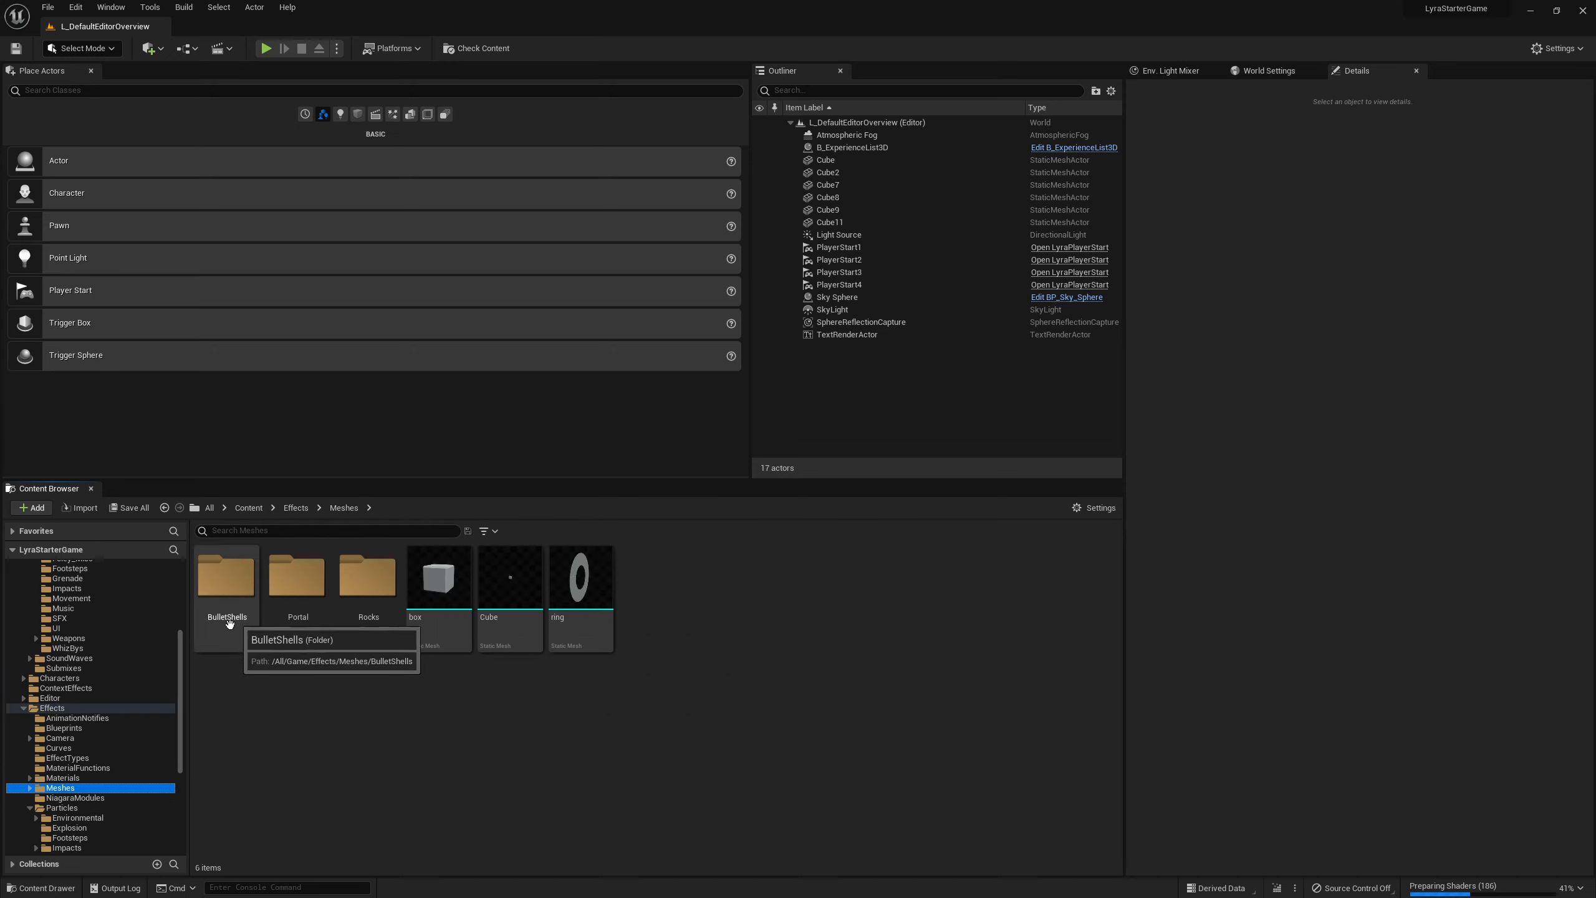
double_click(227, 587)
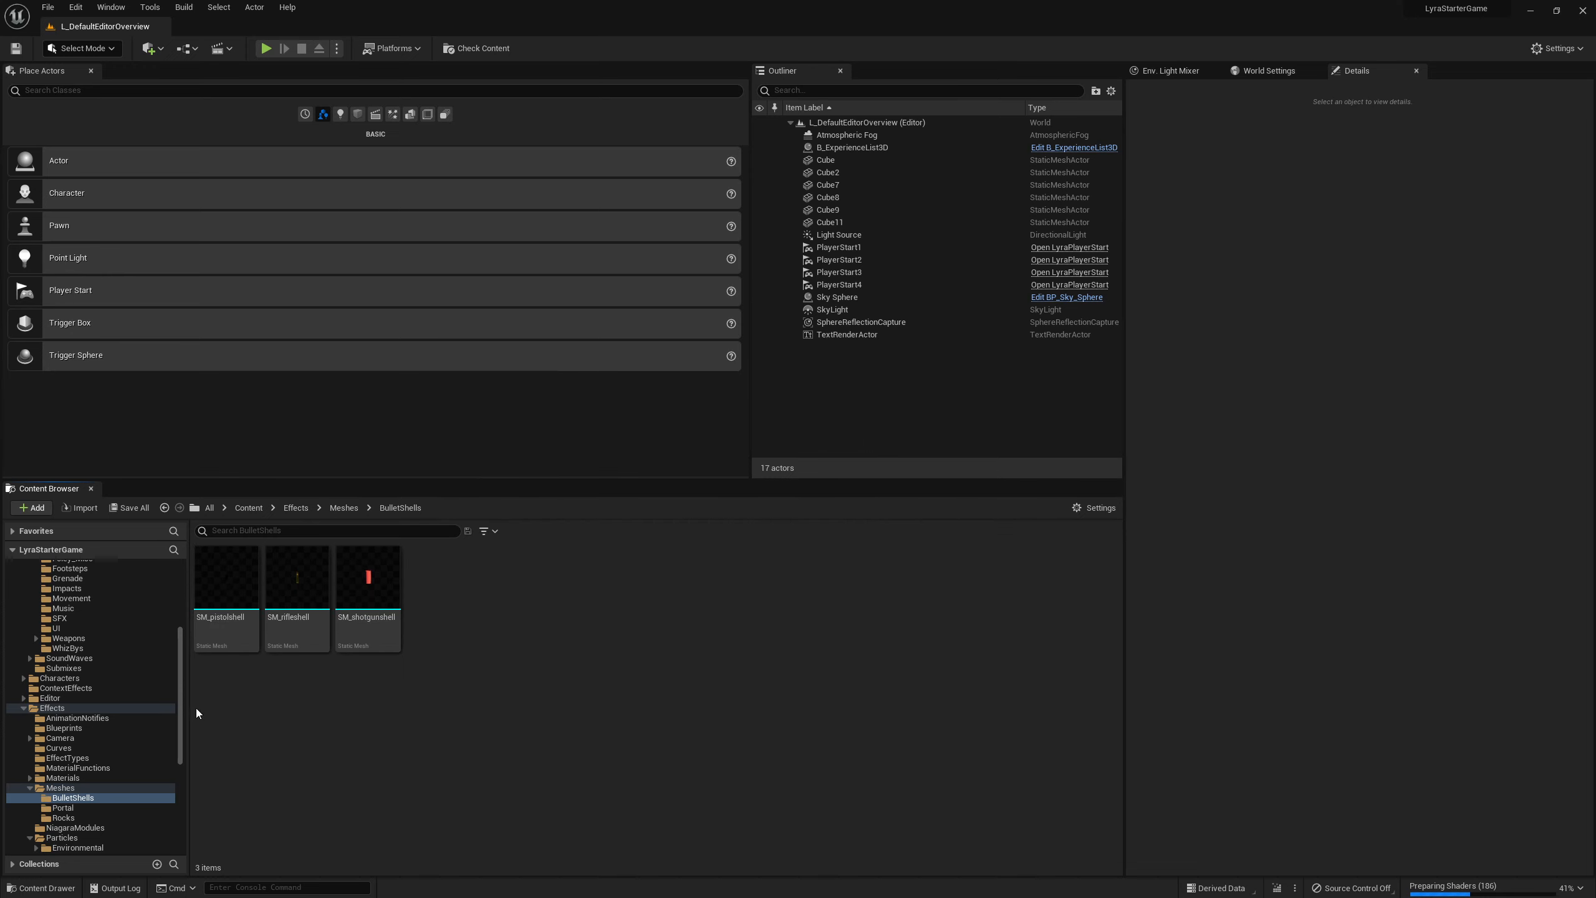
Migrate the BulletShells folder and its dependencies into the Content folder of Yr_GDR_Shooter, saving MainSubmix and SFXSubmix first
left_click(59, 789)
left_click(228, 584)
right_click(229, 594)
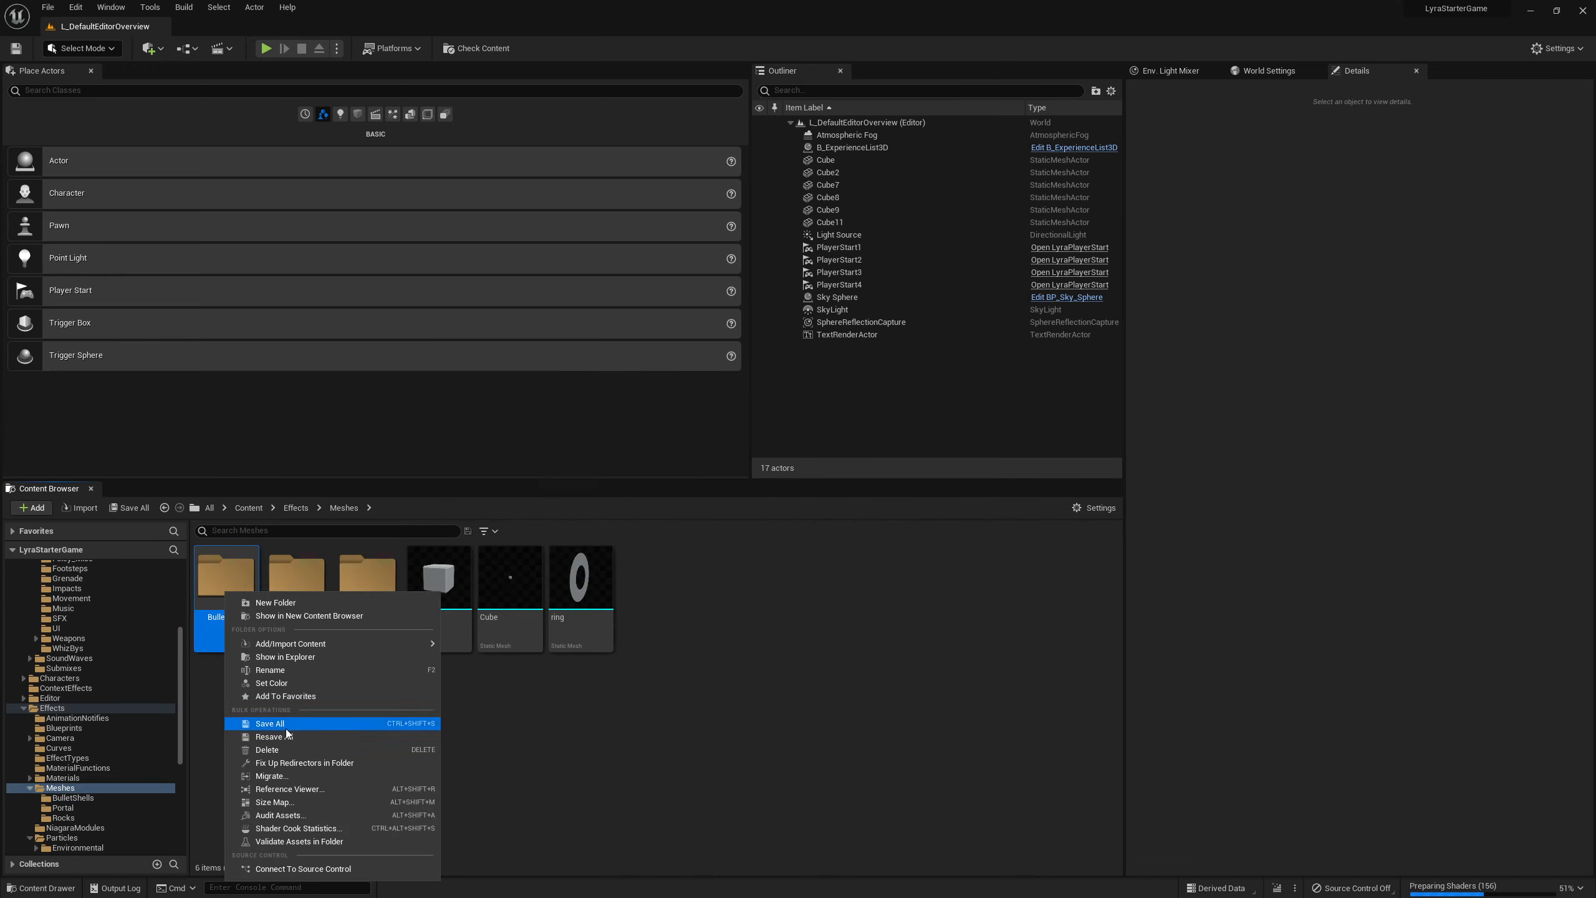
left_click(270, 776)
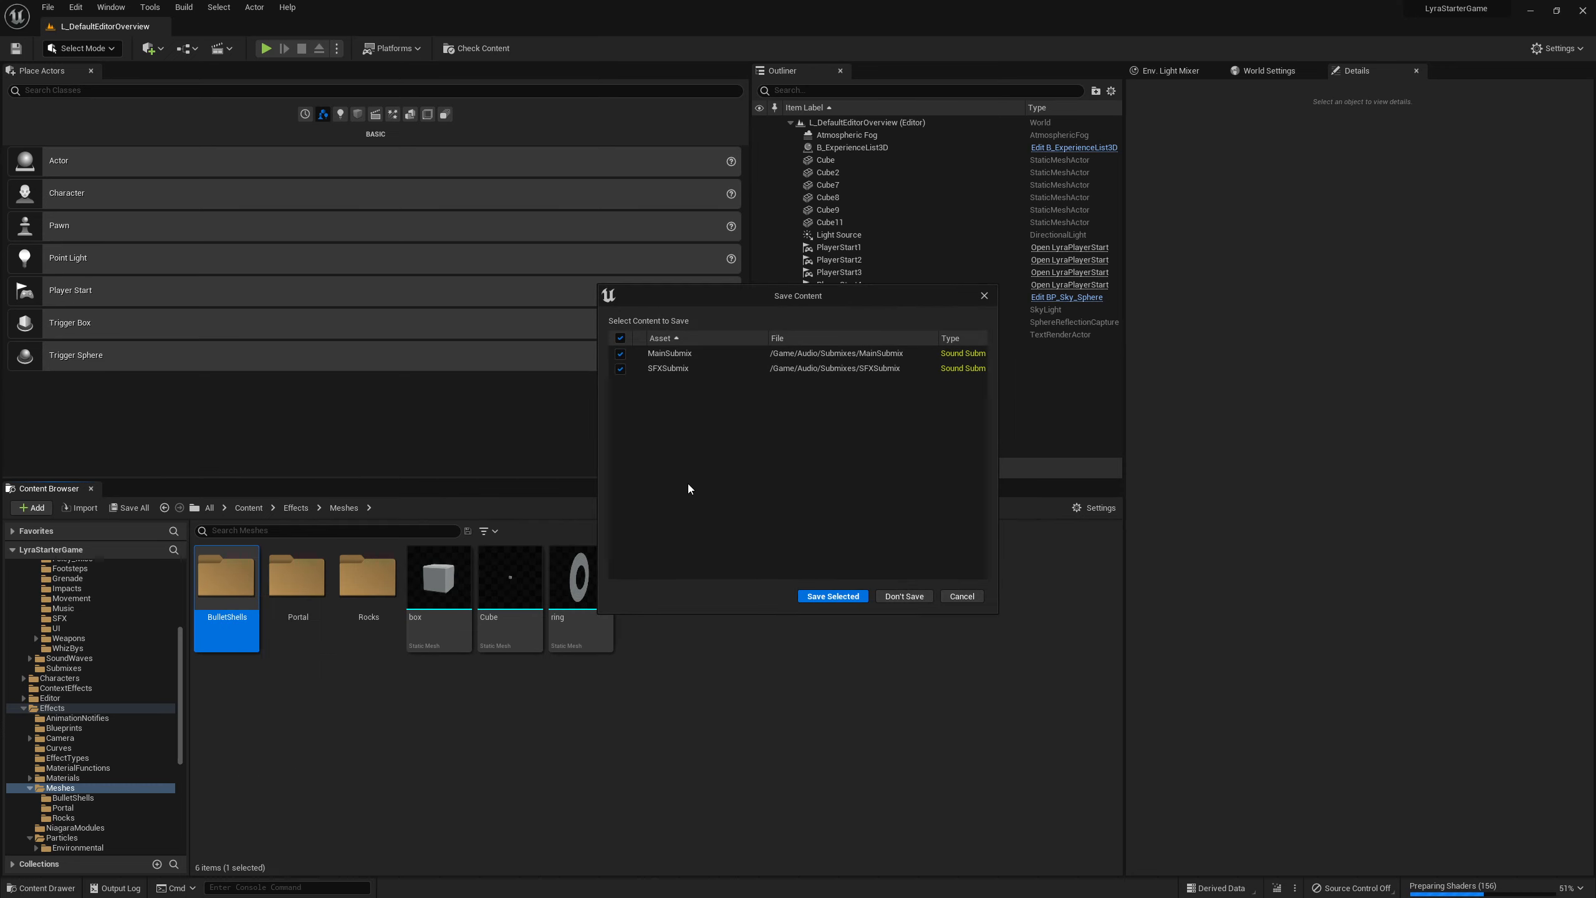
left_click(833, 598)
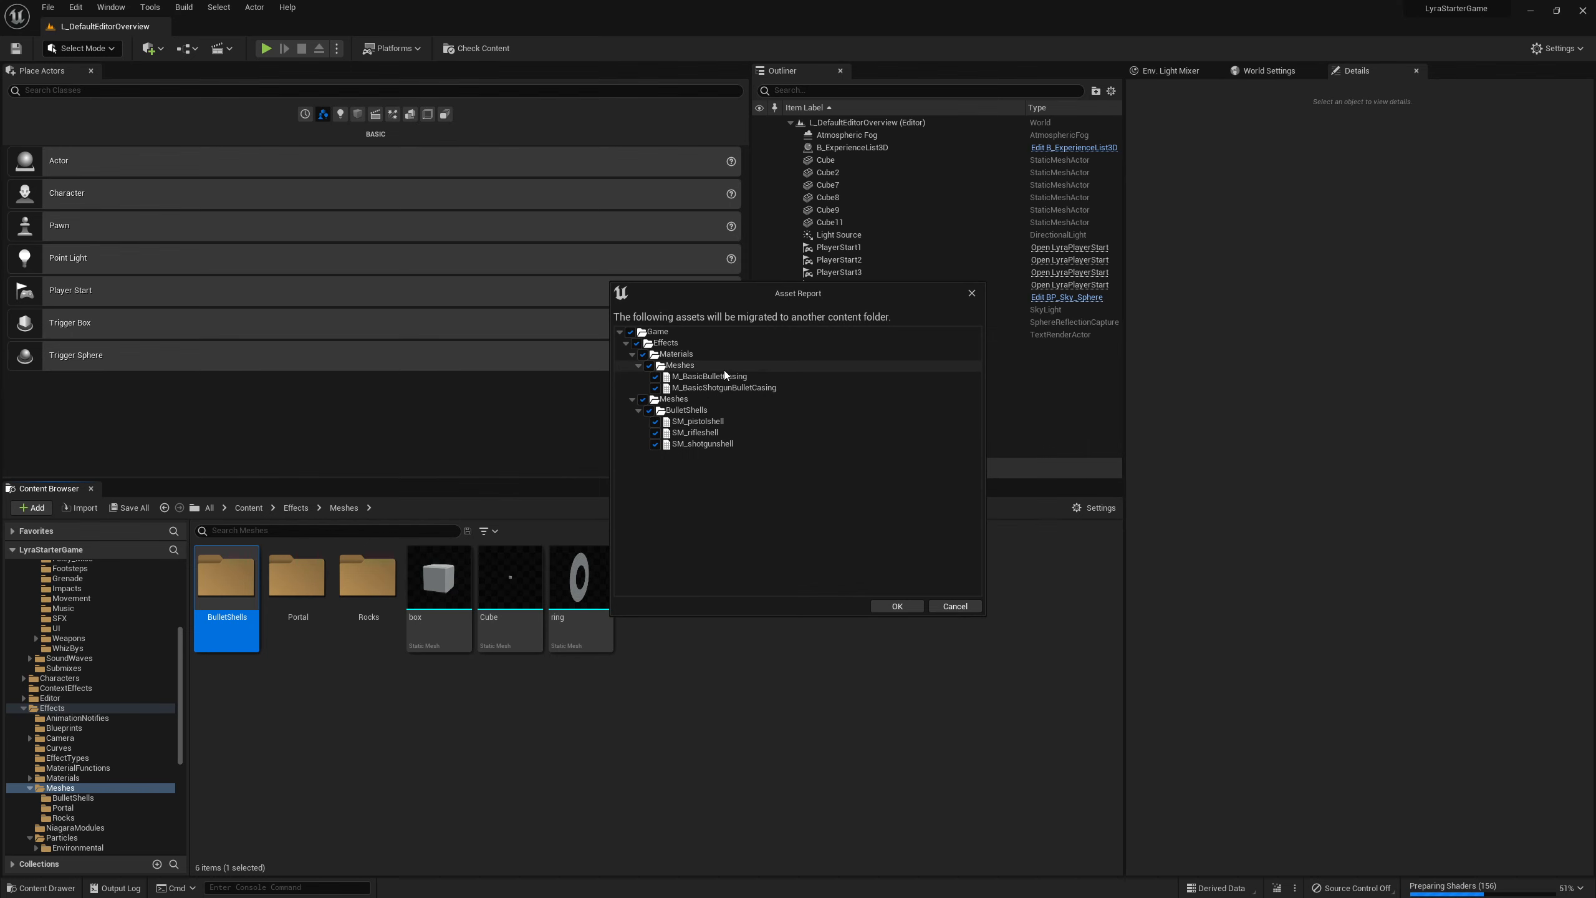
left_click(892, 606)
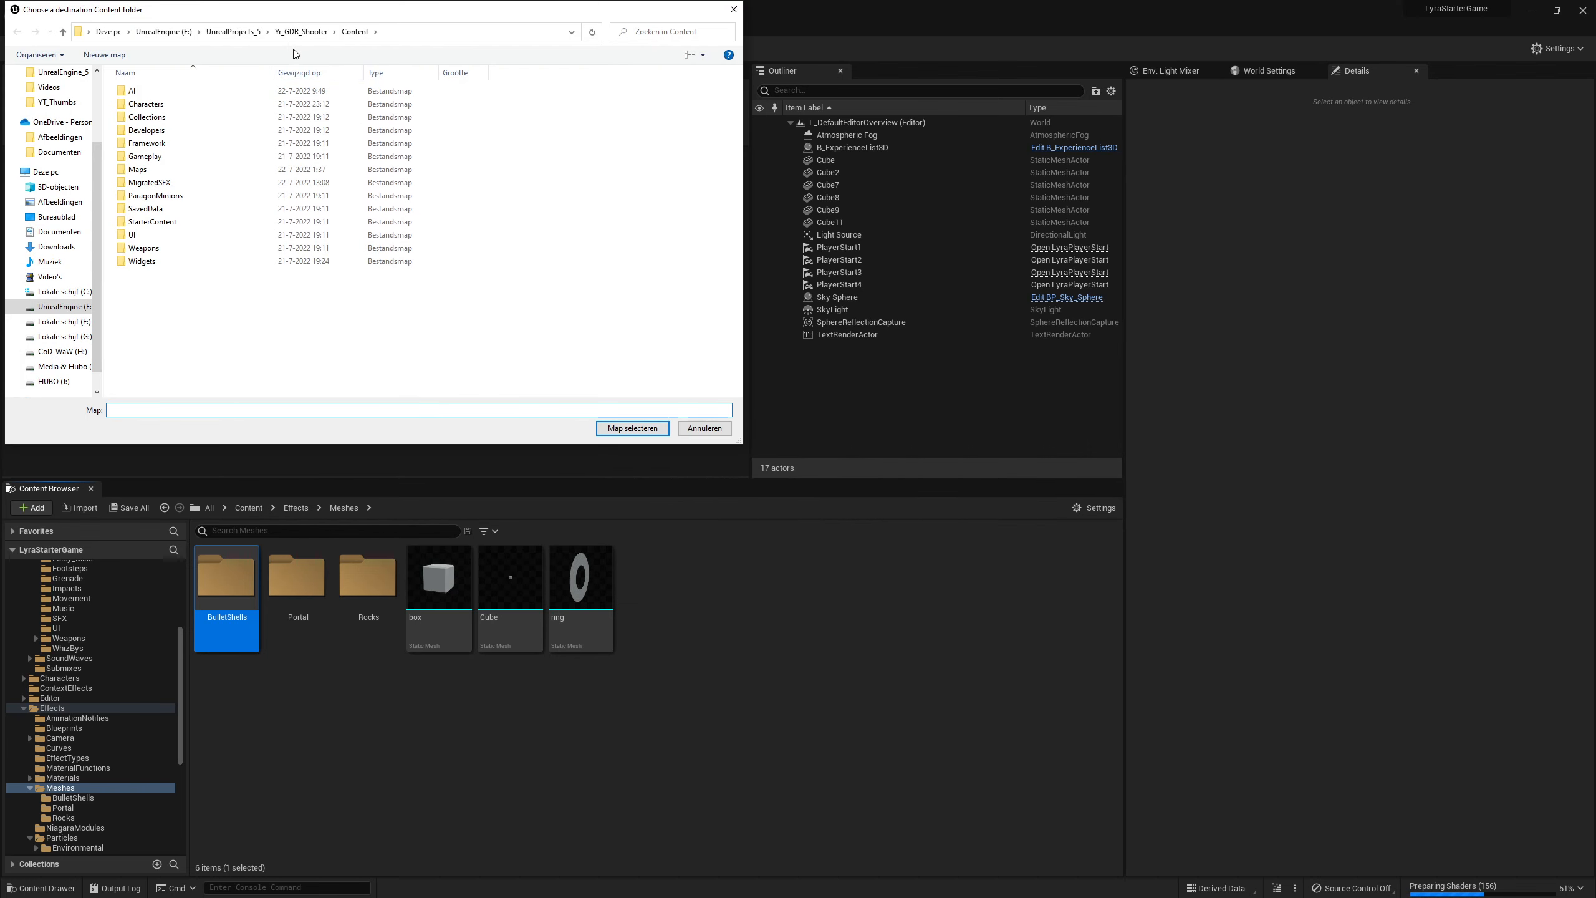
left_click(628, 429)
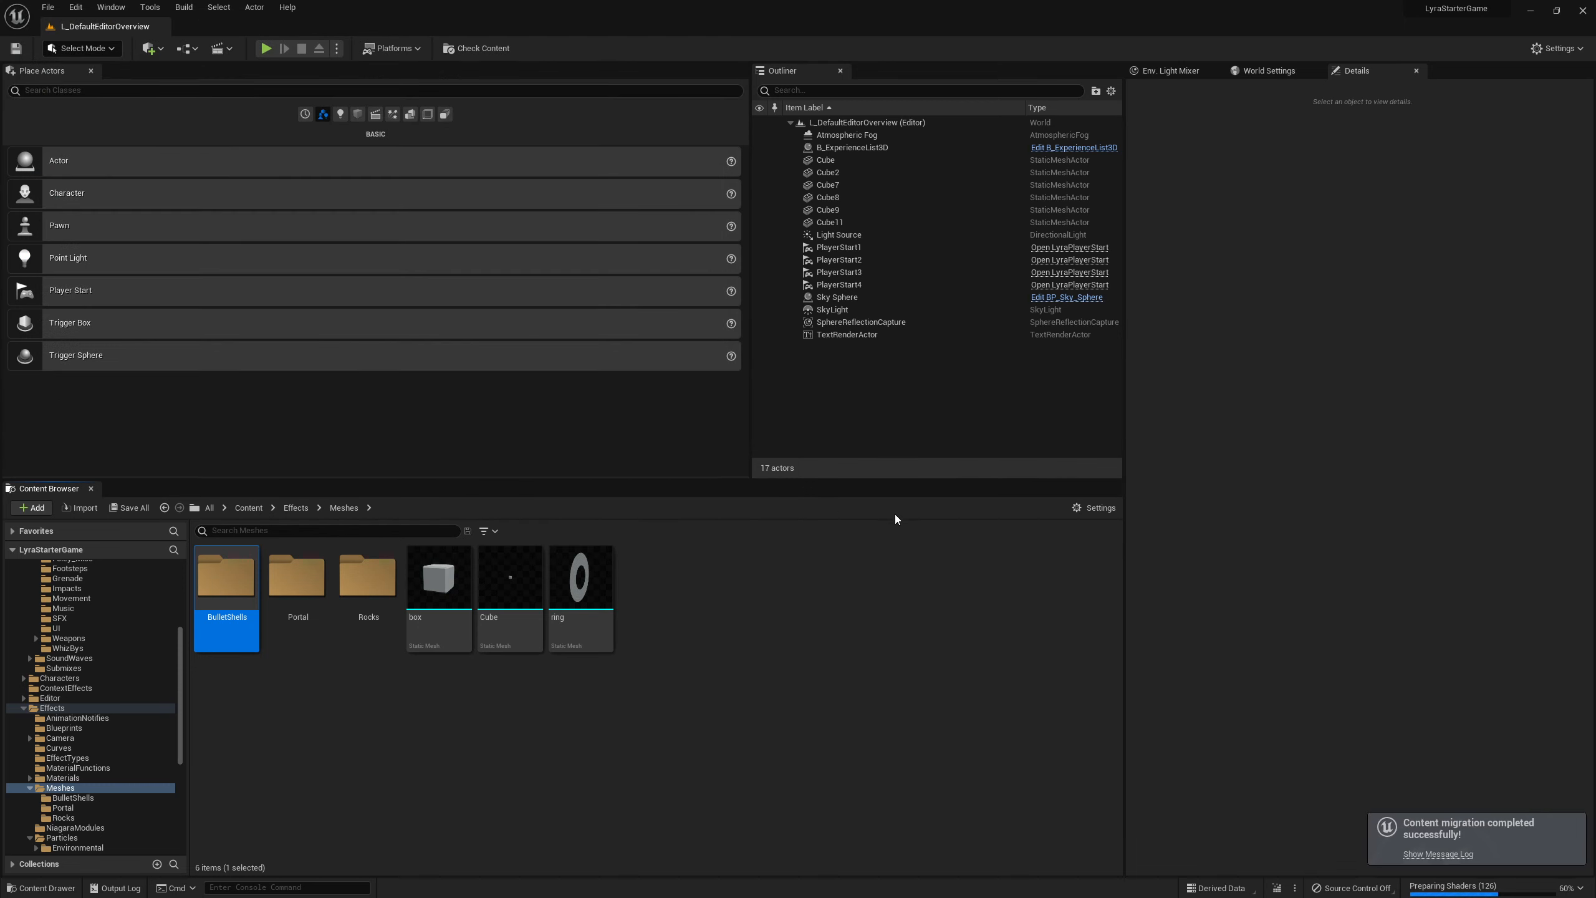
Switch to the Yr_GDR_Shooter project and filter the MigratedSFX folder to show only Niagara System assets
left_click(1099, 558)
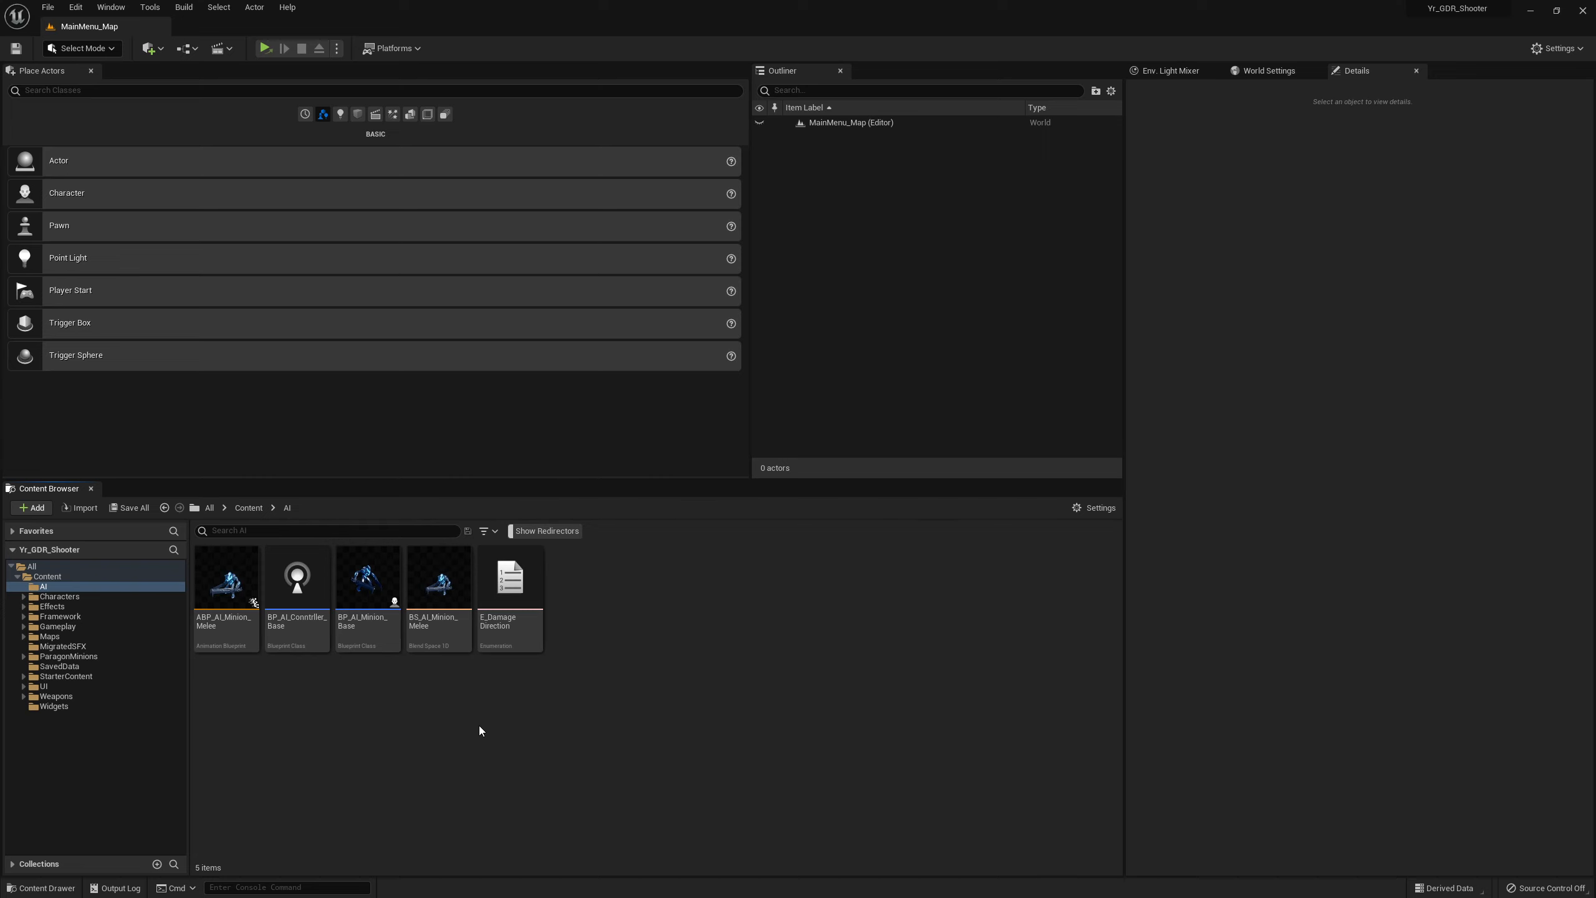
left_click(66, 647)
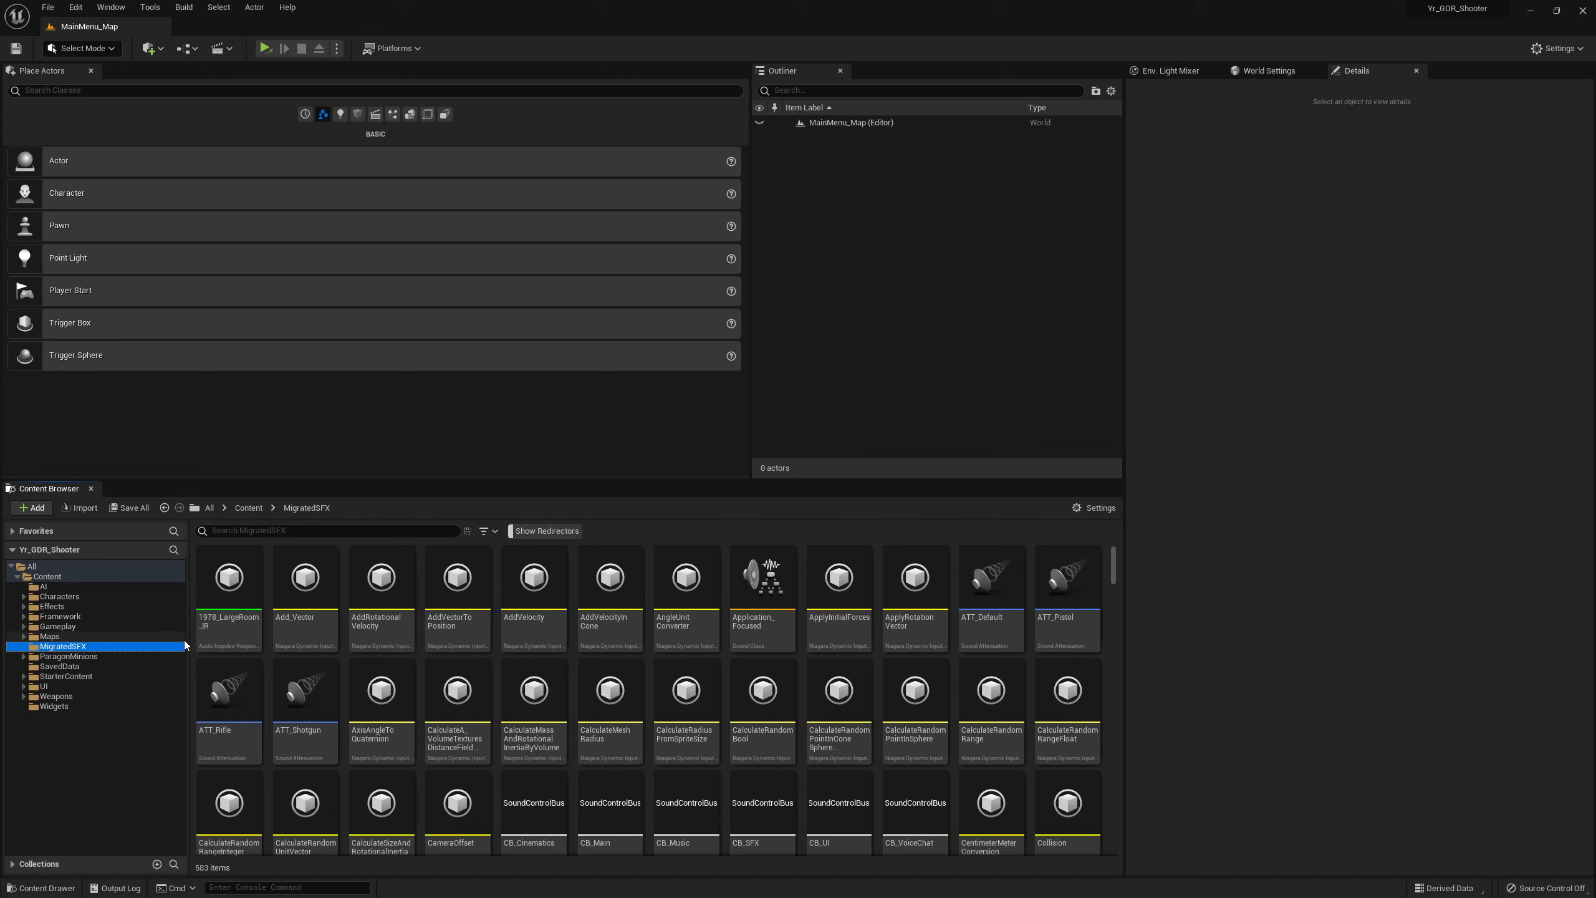
scroll(882, 672, "down", 3)
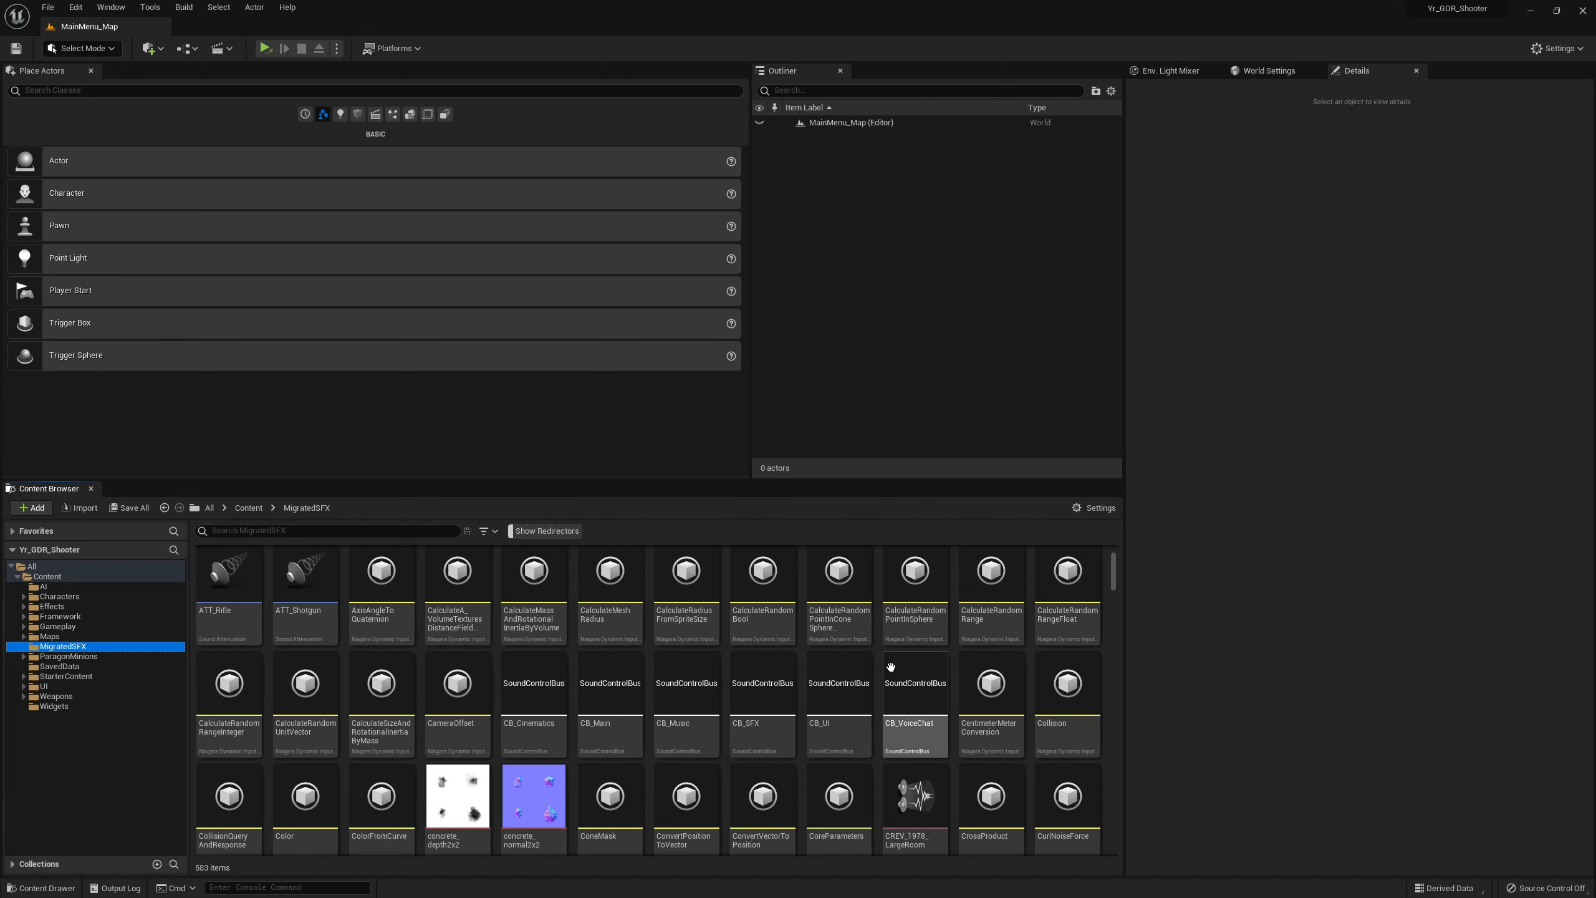
scroll(882, 668, "down", 1)
scroll(835, 682, "up", 4)
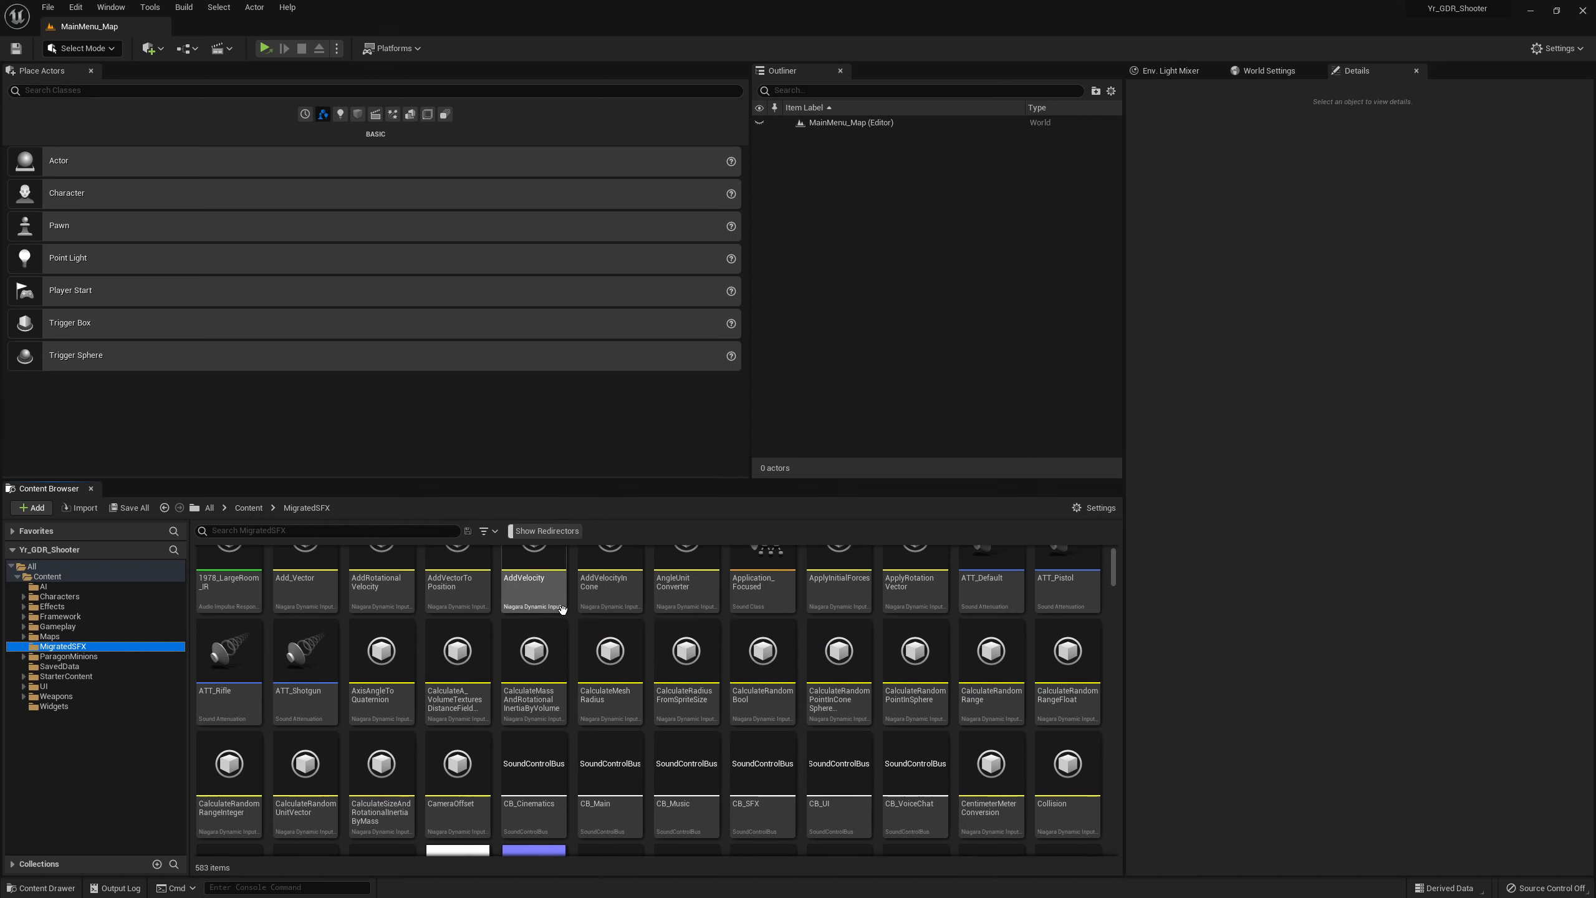
left_click(485, 531)
mouse_move(543, 400)
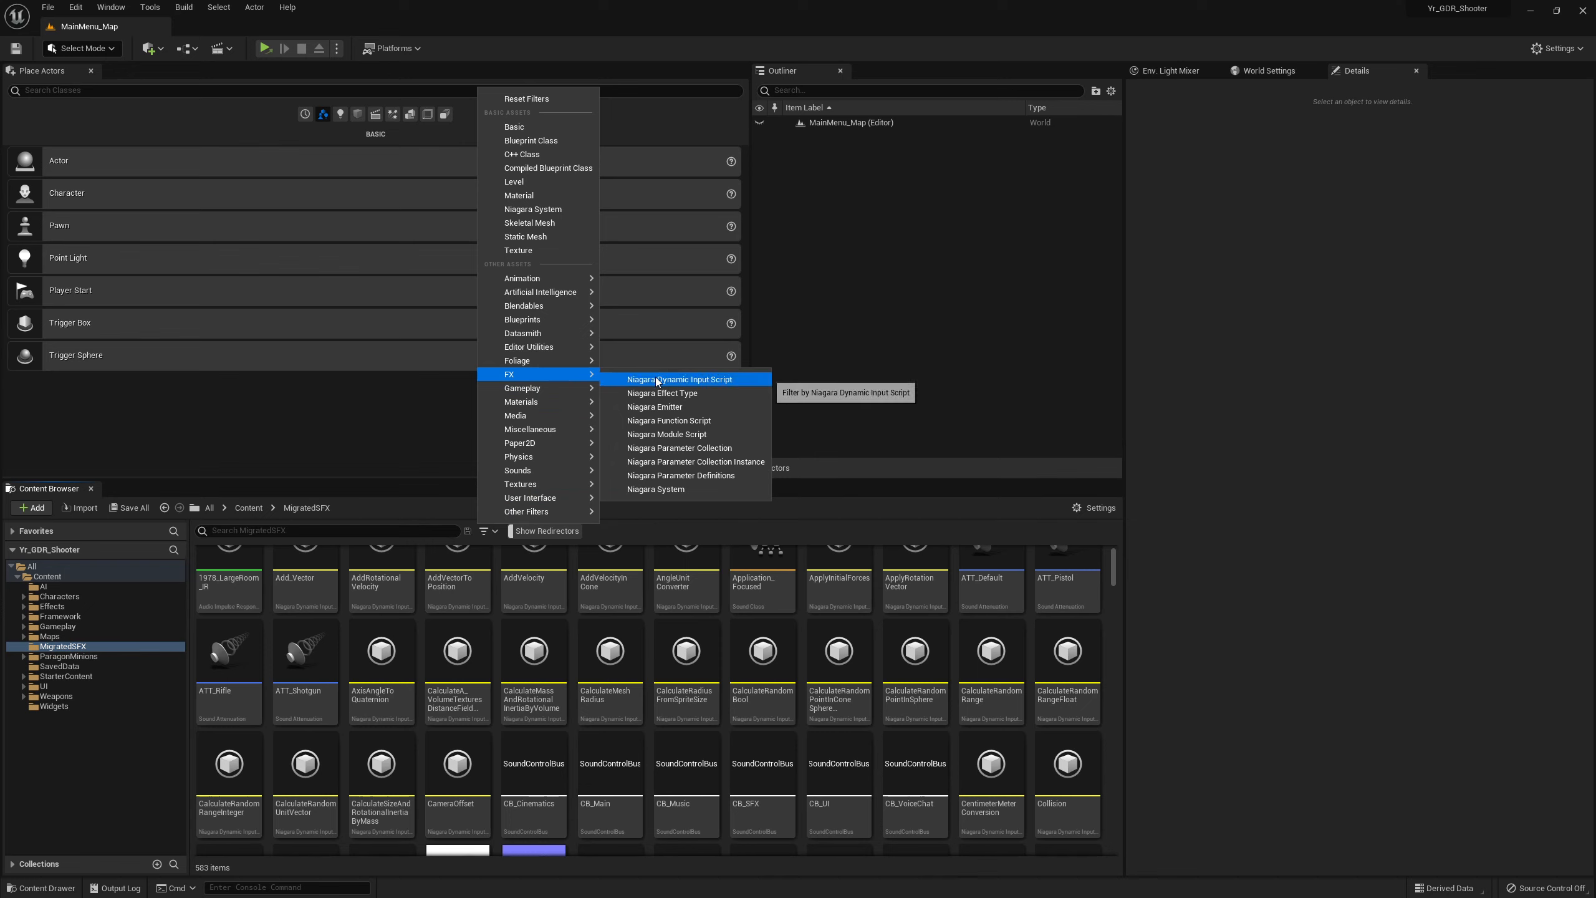
left_click(655, 489)
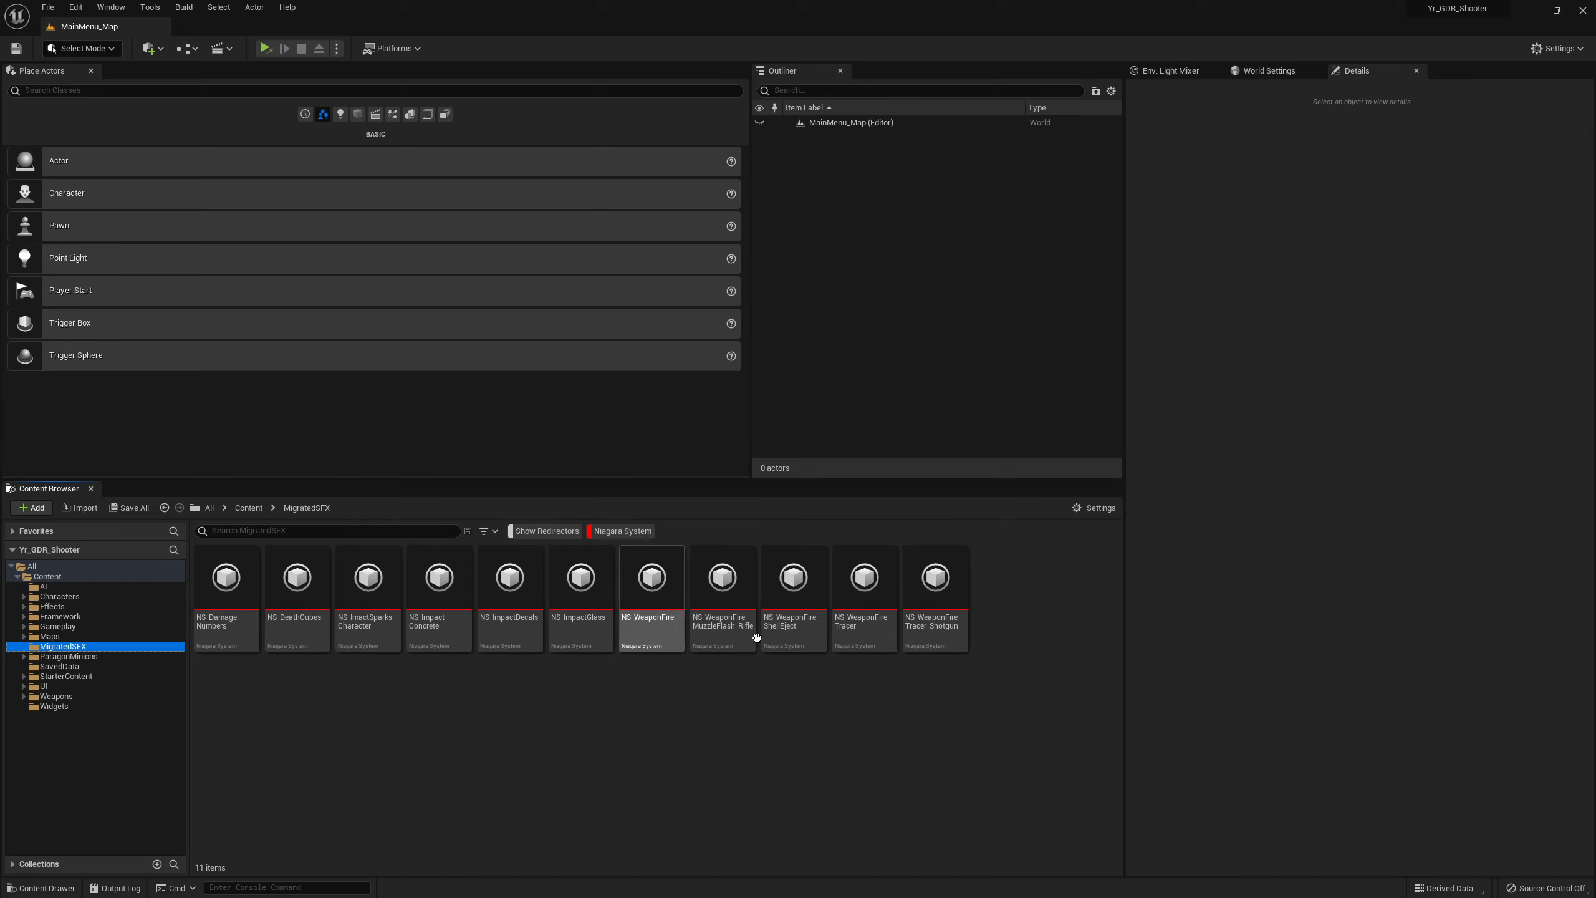
left_click(696, 696)
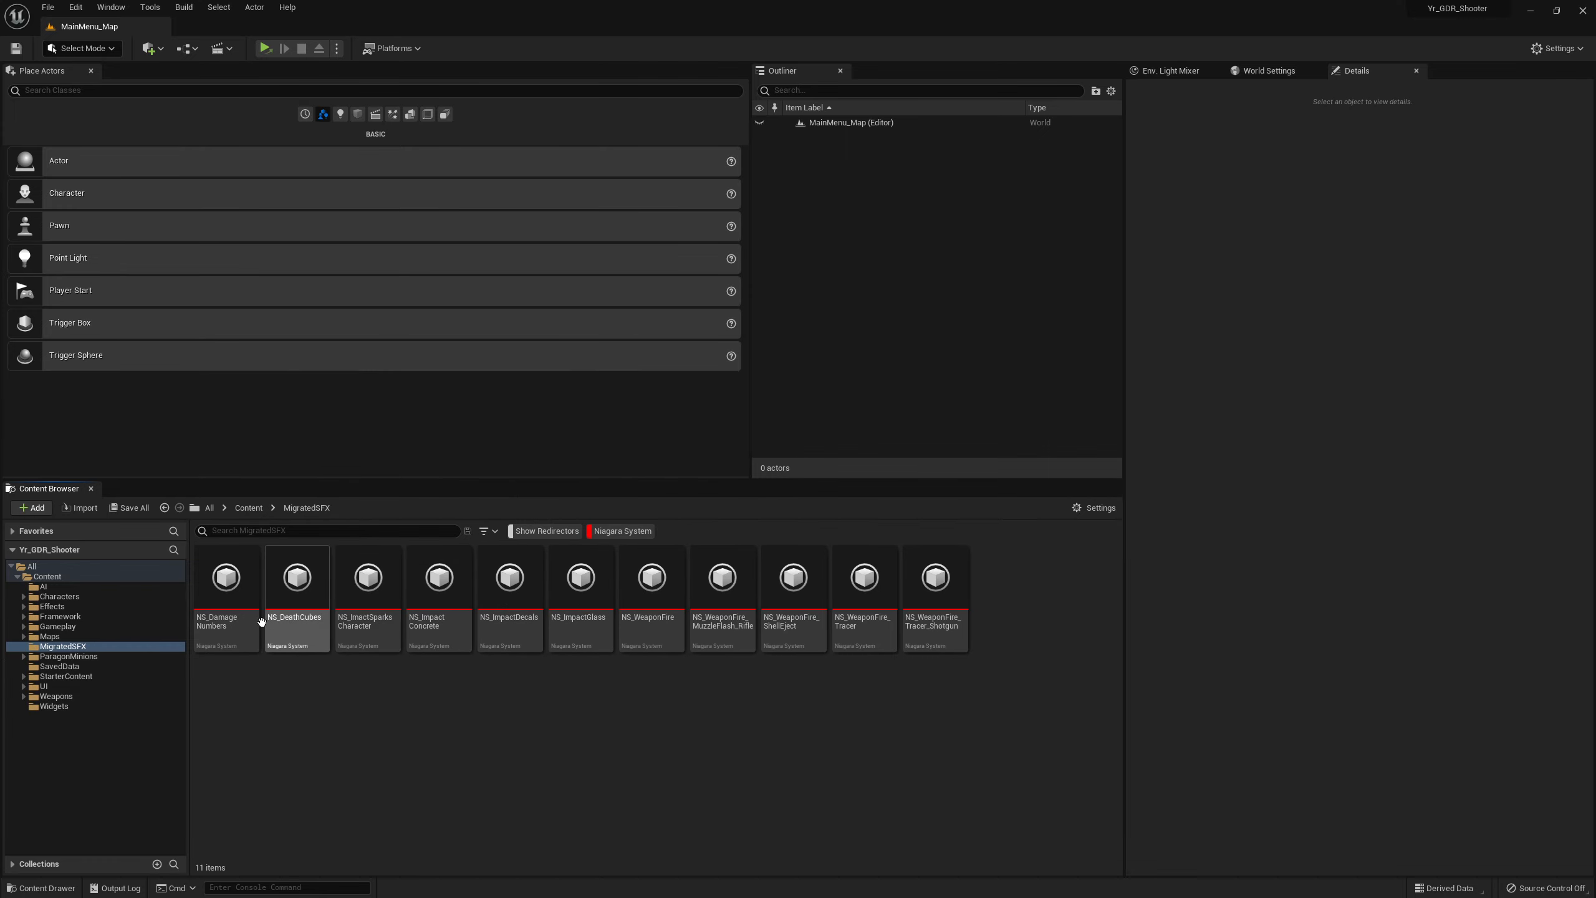
Open NS_DamageNumbers, inspect its system properties and System Update stage for errors, and close the editor
left_click(233, 611)
double_click(233, 608)
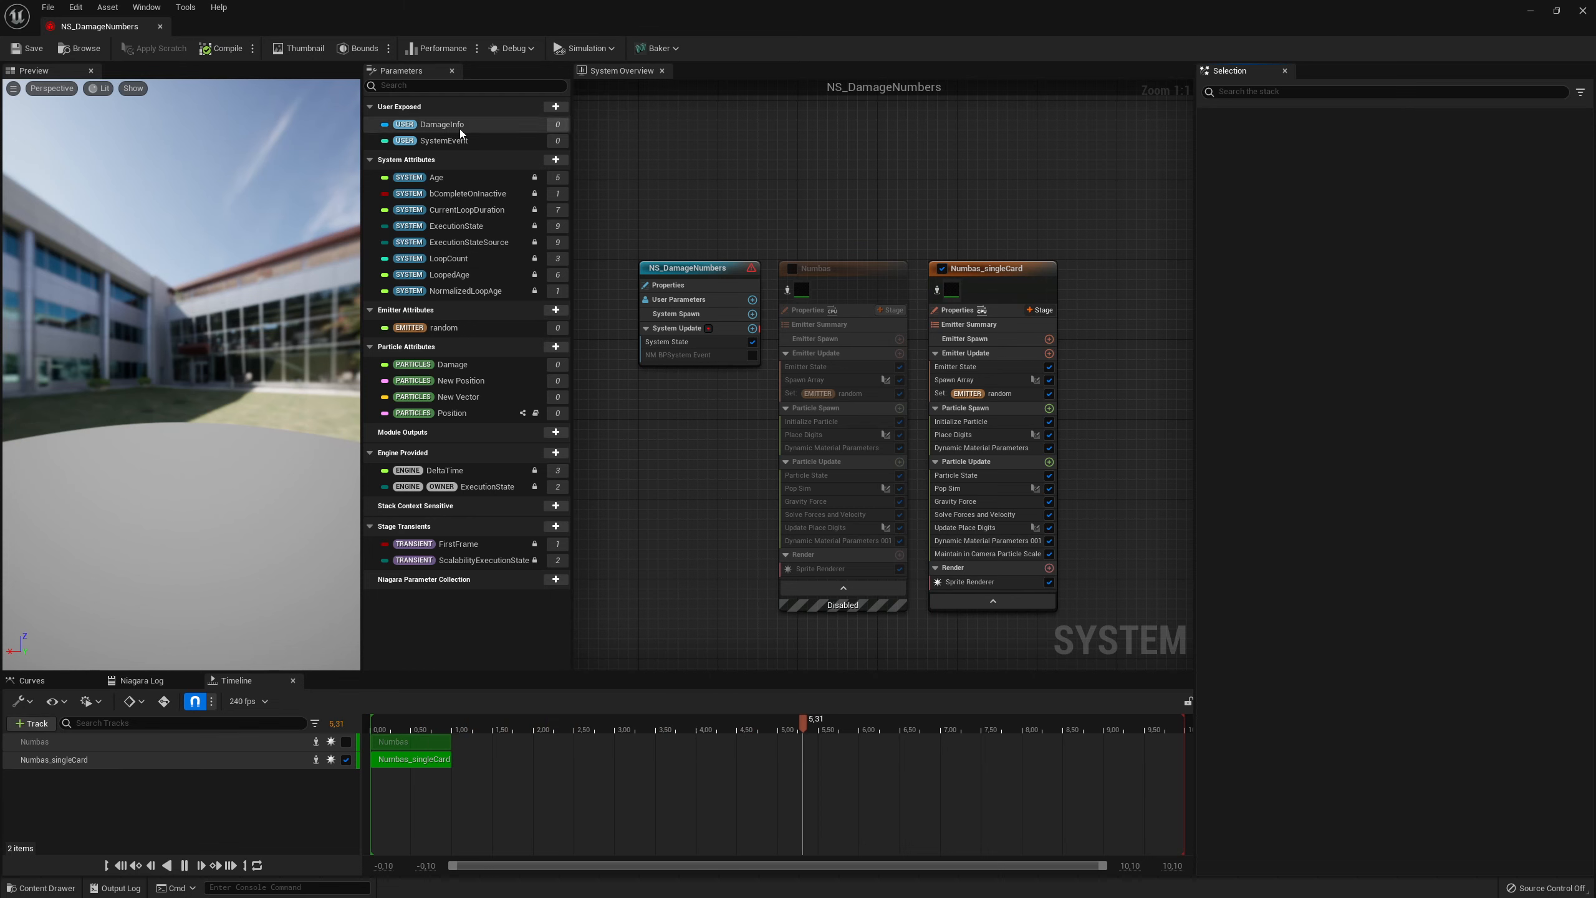
right_click_drag(798, 193, 842, 184)
left_click(753, 267)
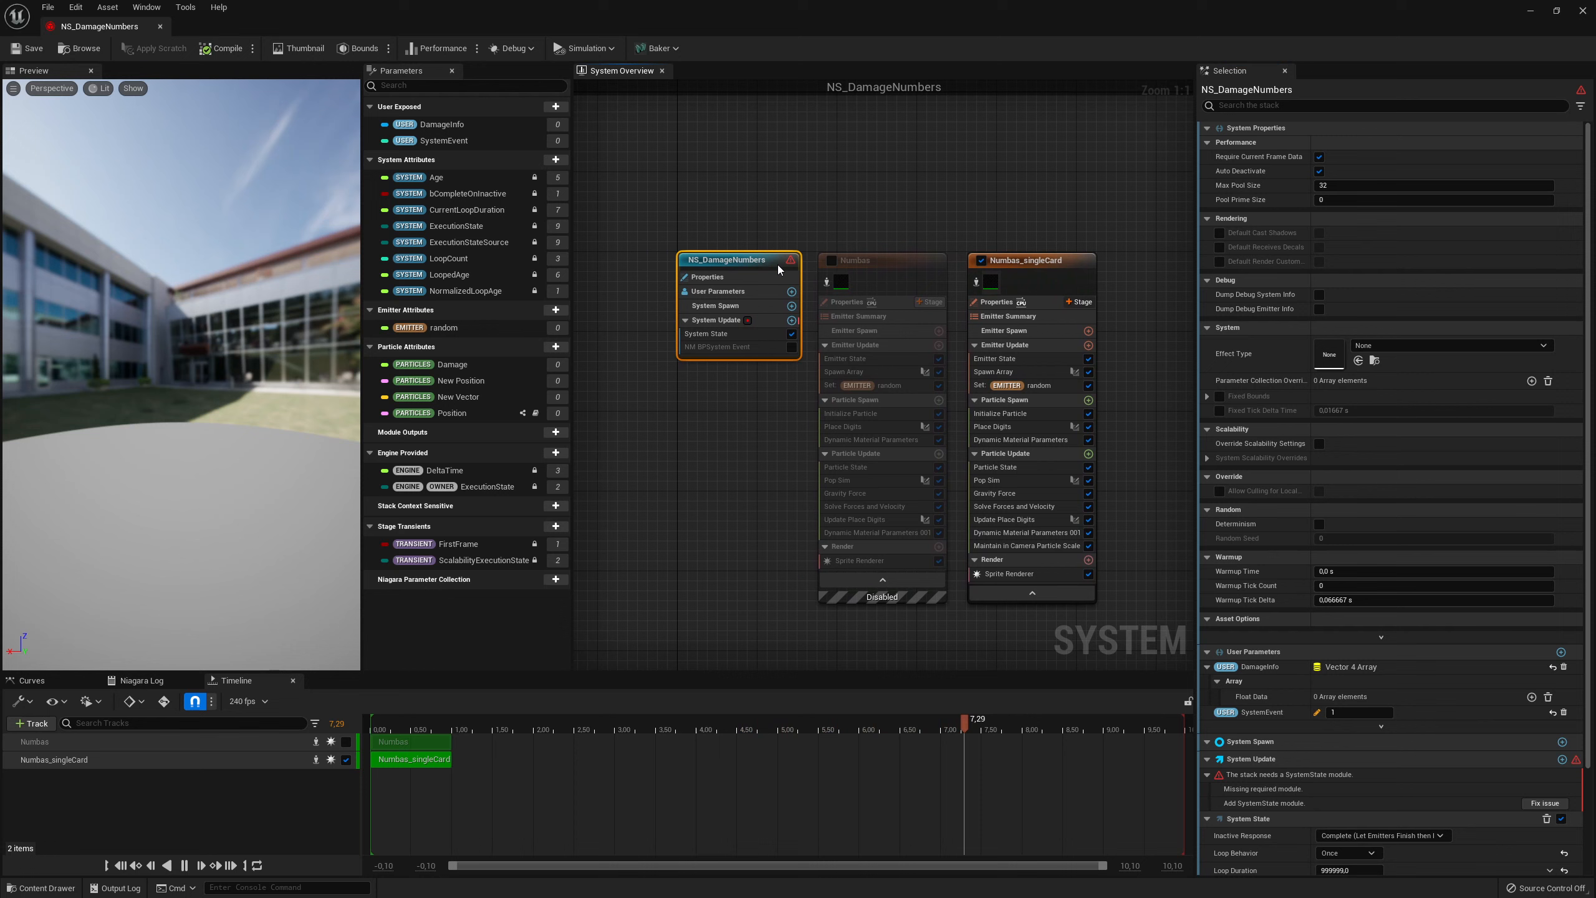
left_click(726, 322)
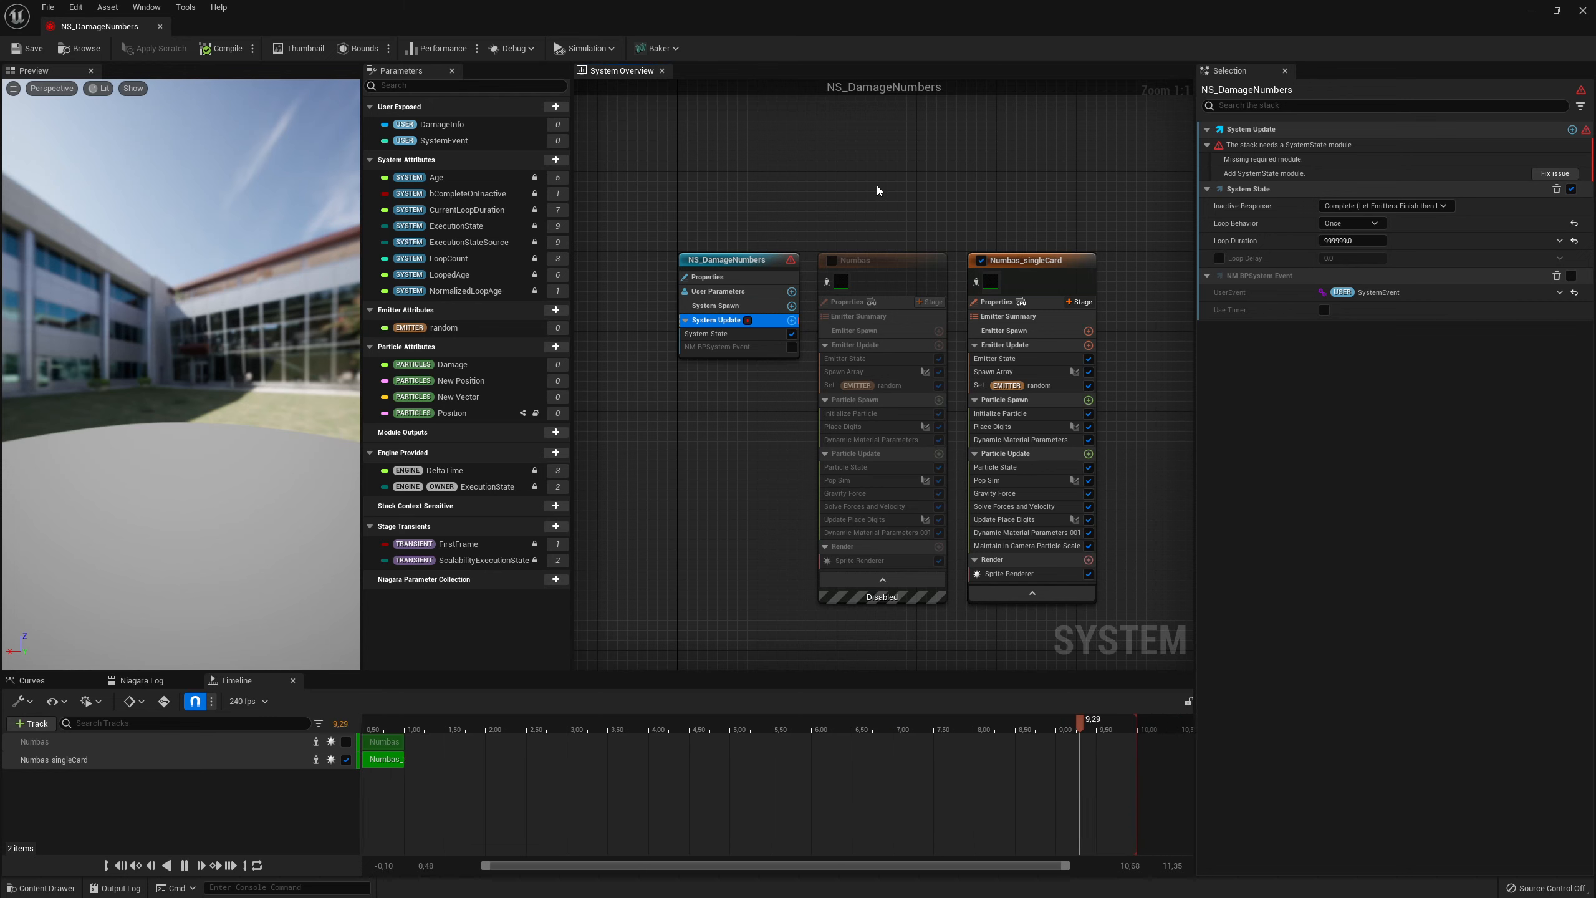
left_click(1582, 10)
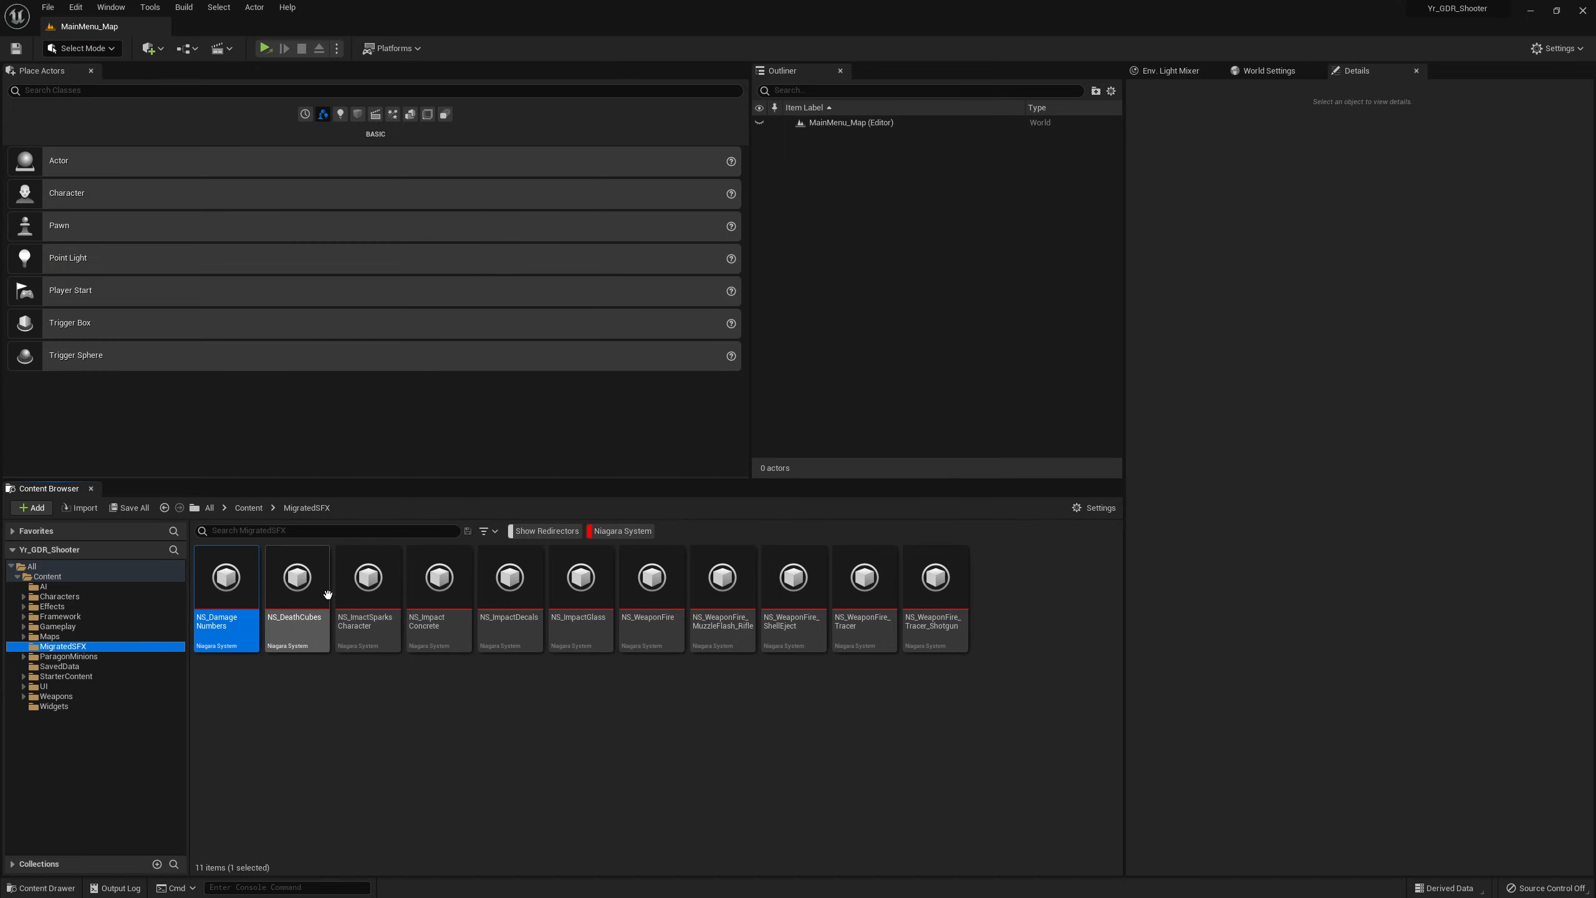
Open NS_ImactSparksCharacter, examine the Collision module of the NE_ImpactSparks emitter, and go to the source of its first compile error
left_click(368, 576)
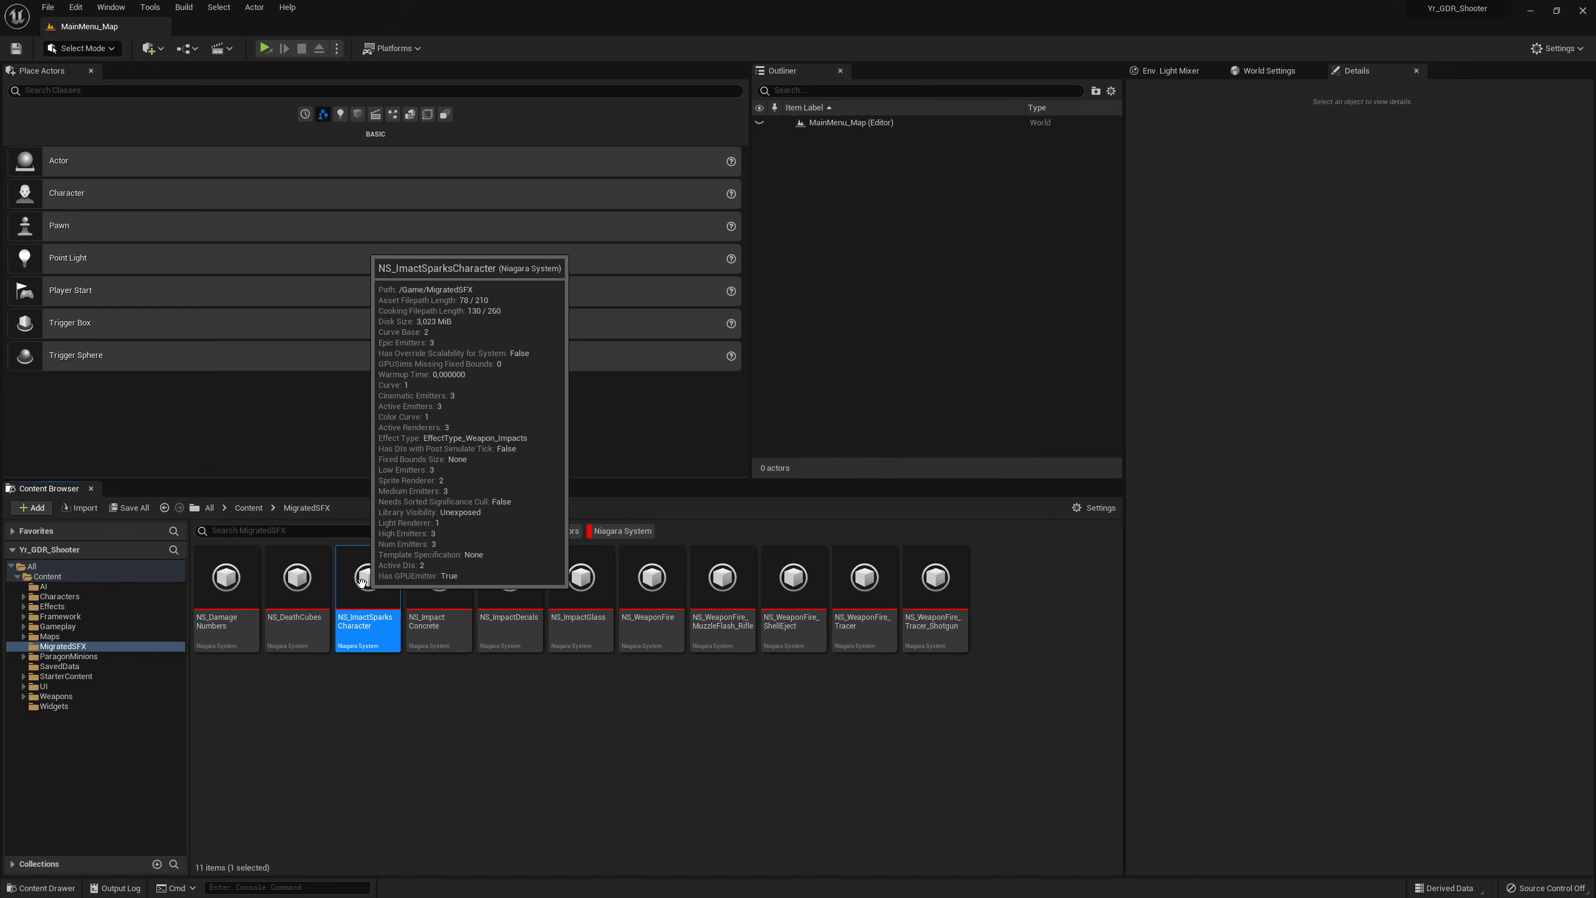
double_click(362, 584)
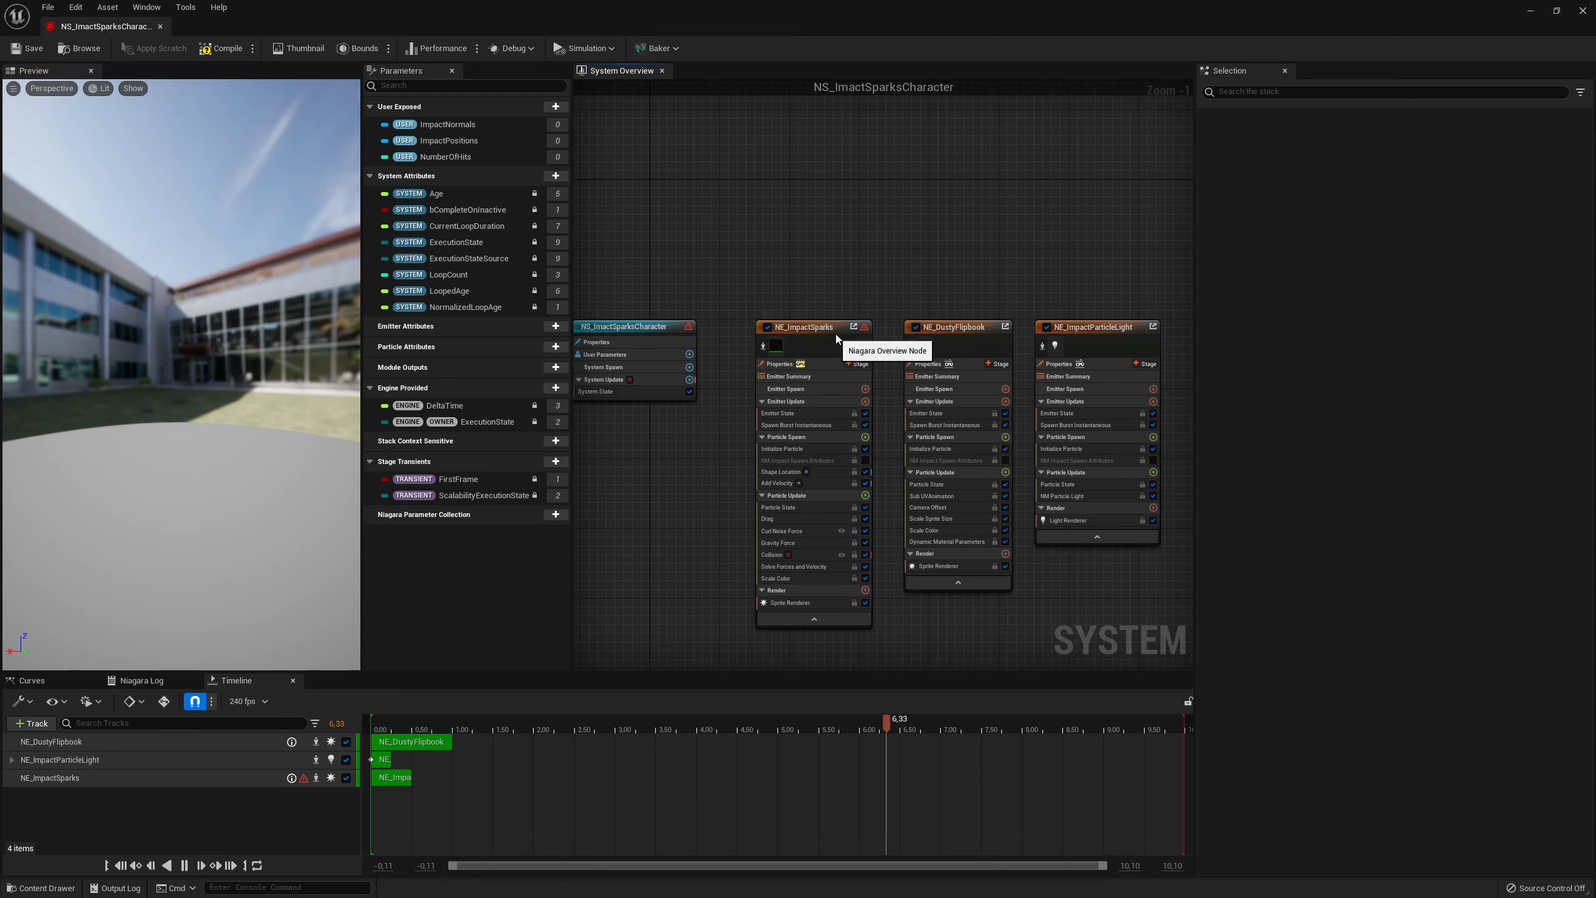
left_click(819, 338)
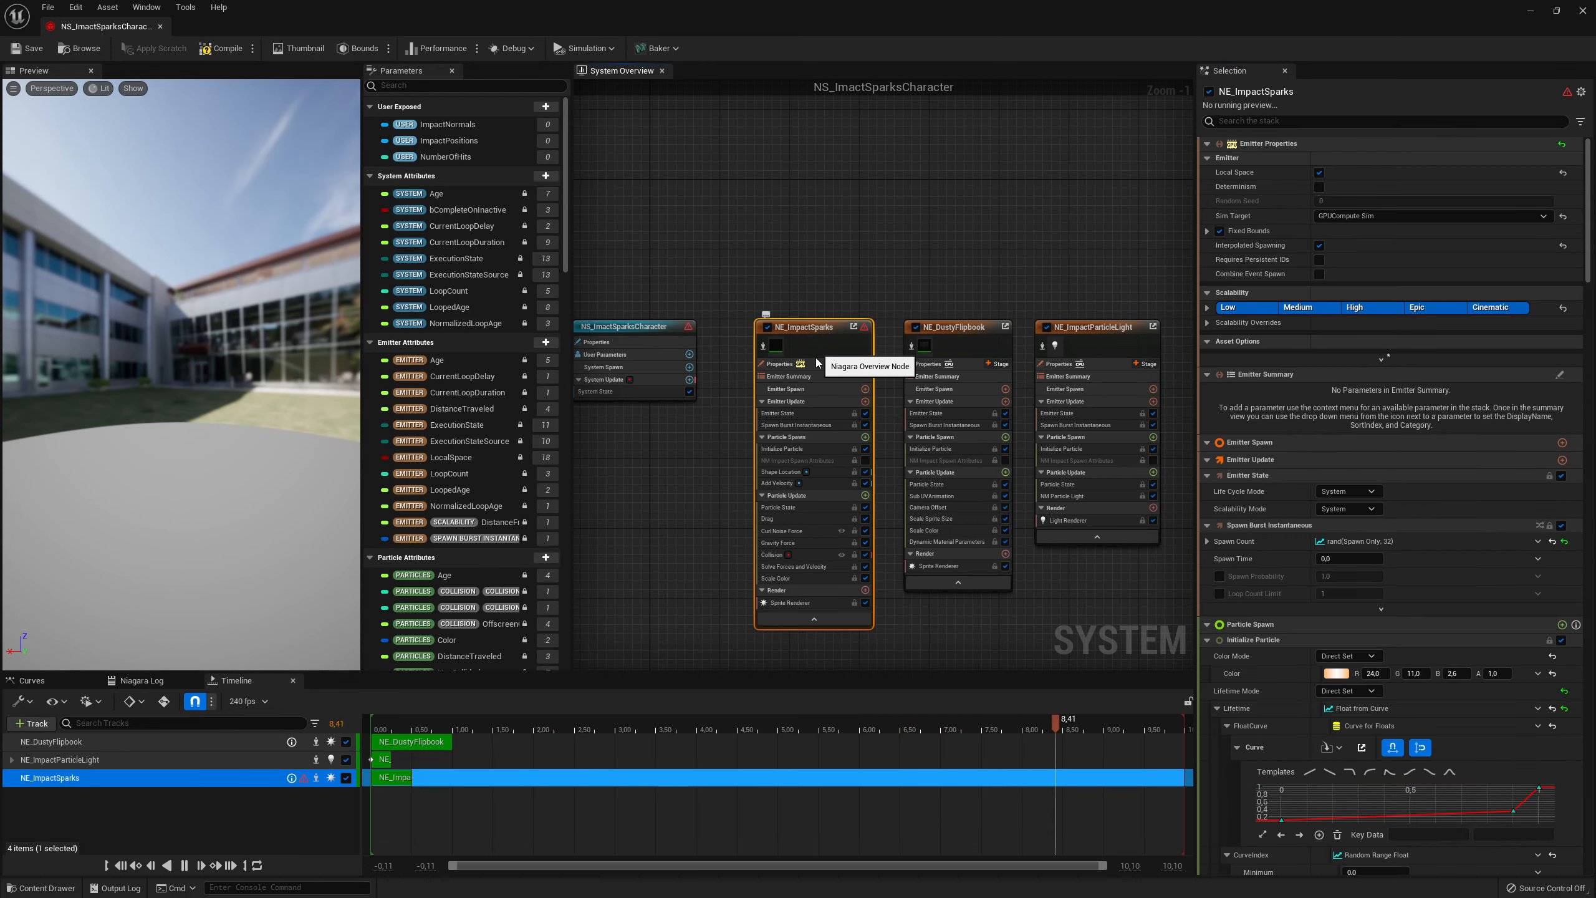
left_click(783, 554)
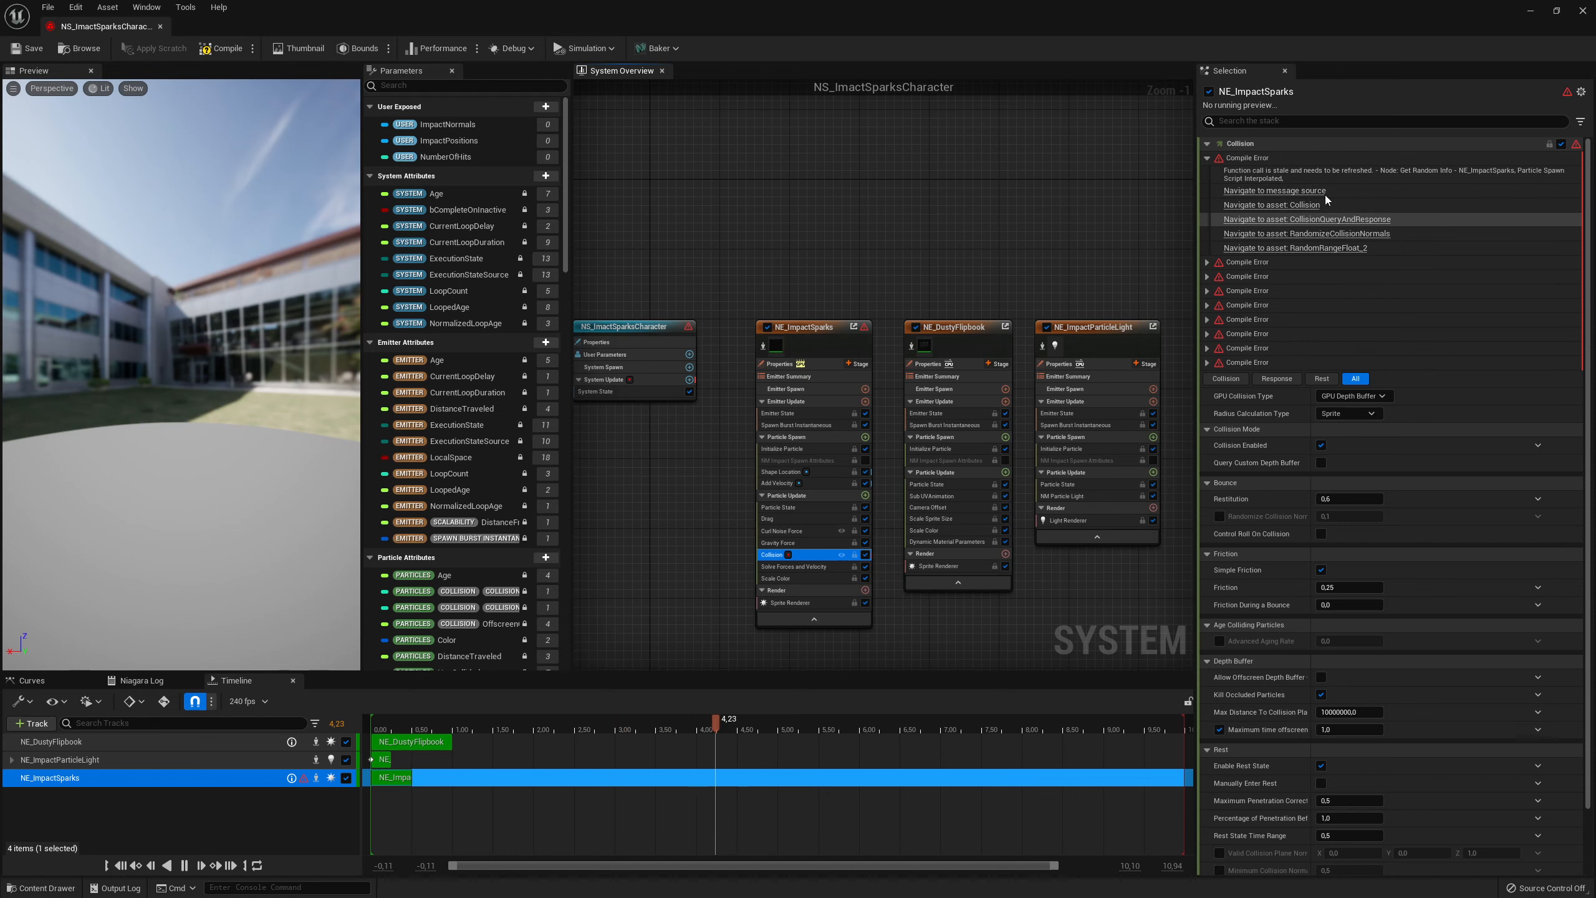
mouse_move(1010, 224)
right_mouse_down()
mouse_move(791, 189)
mouse_move(971, 182)
mouse_move(1004, 217)
right_mouse_up()
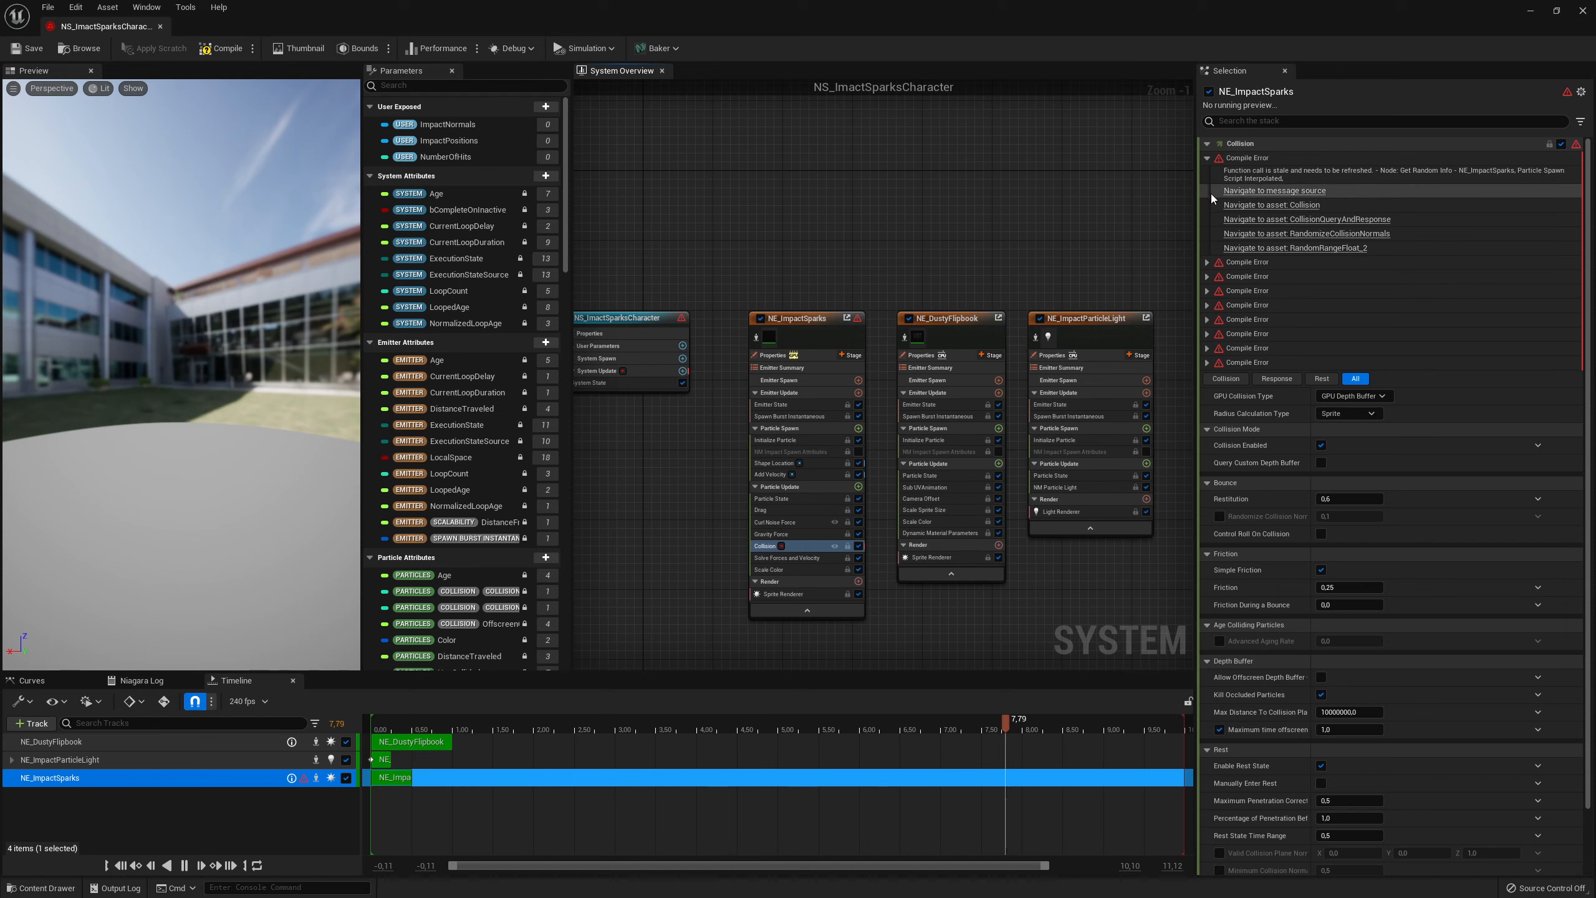
left_click(1268, 192)
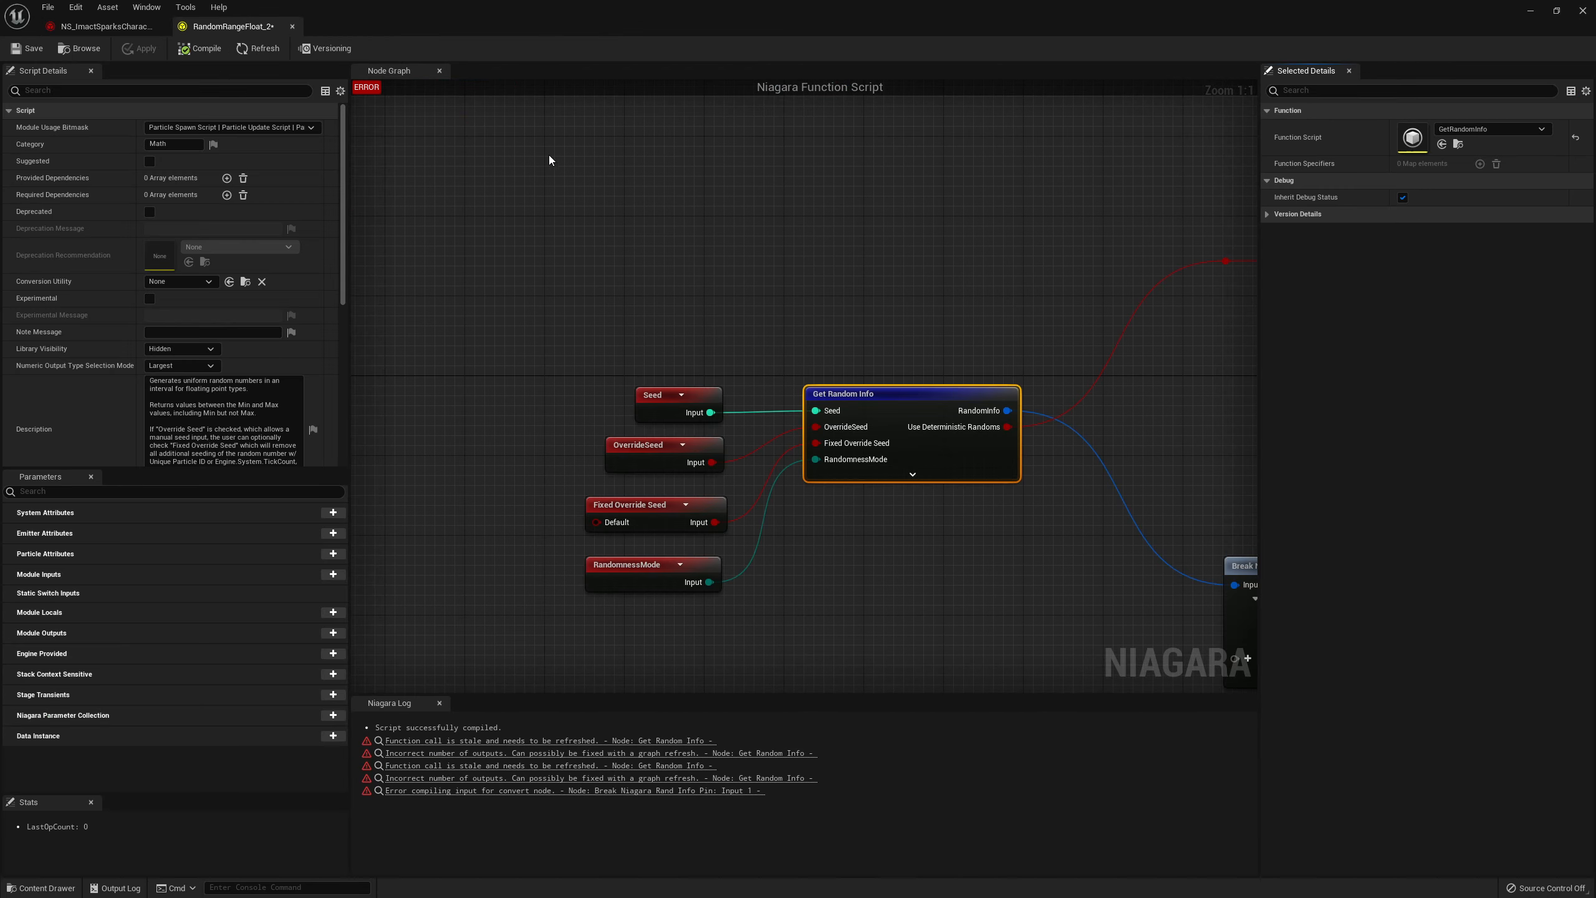
Close NS_ImactSparksCharacter and compile the RandomRangeFloat_2 function script
left_click(96, 27)
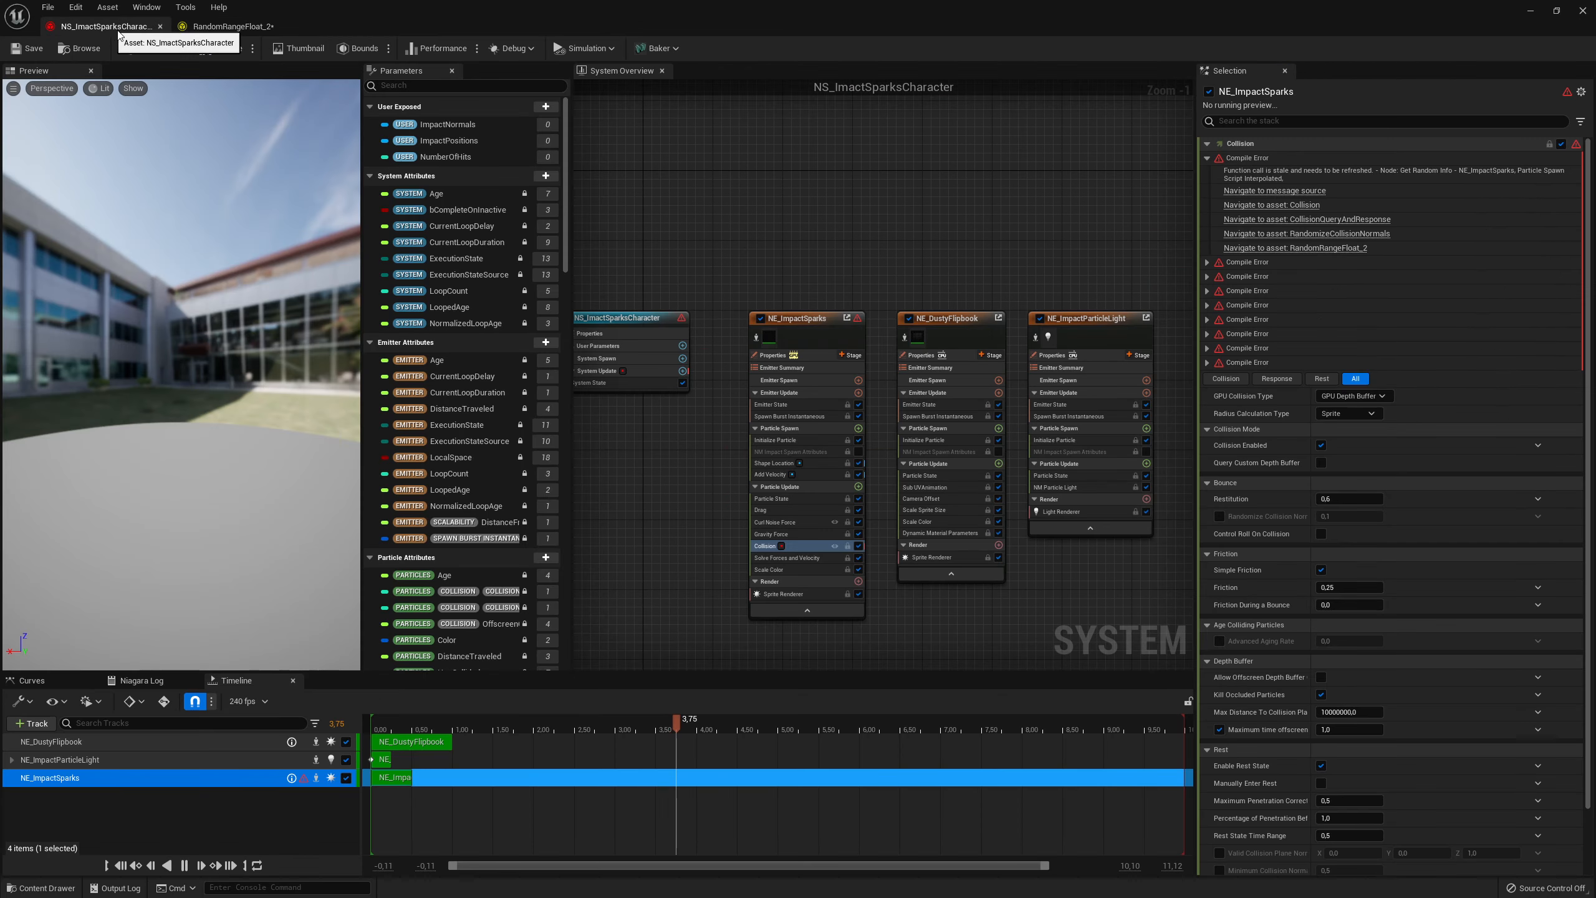
left_click(159, 26)
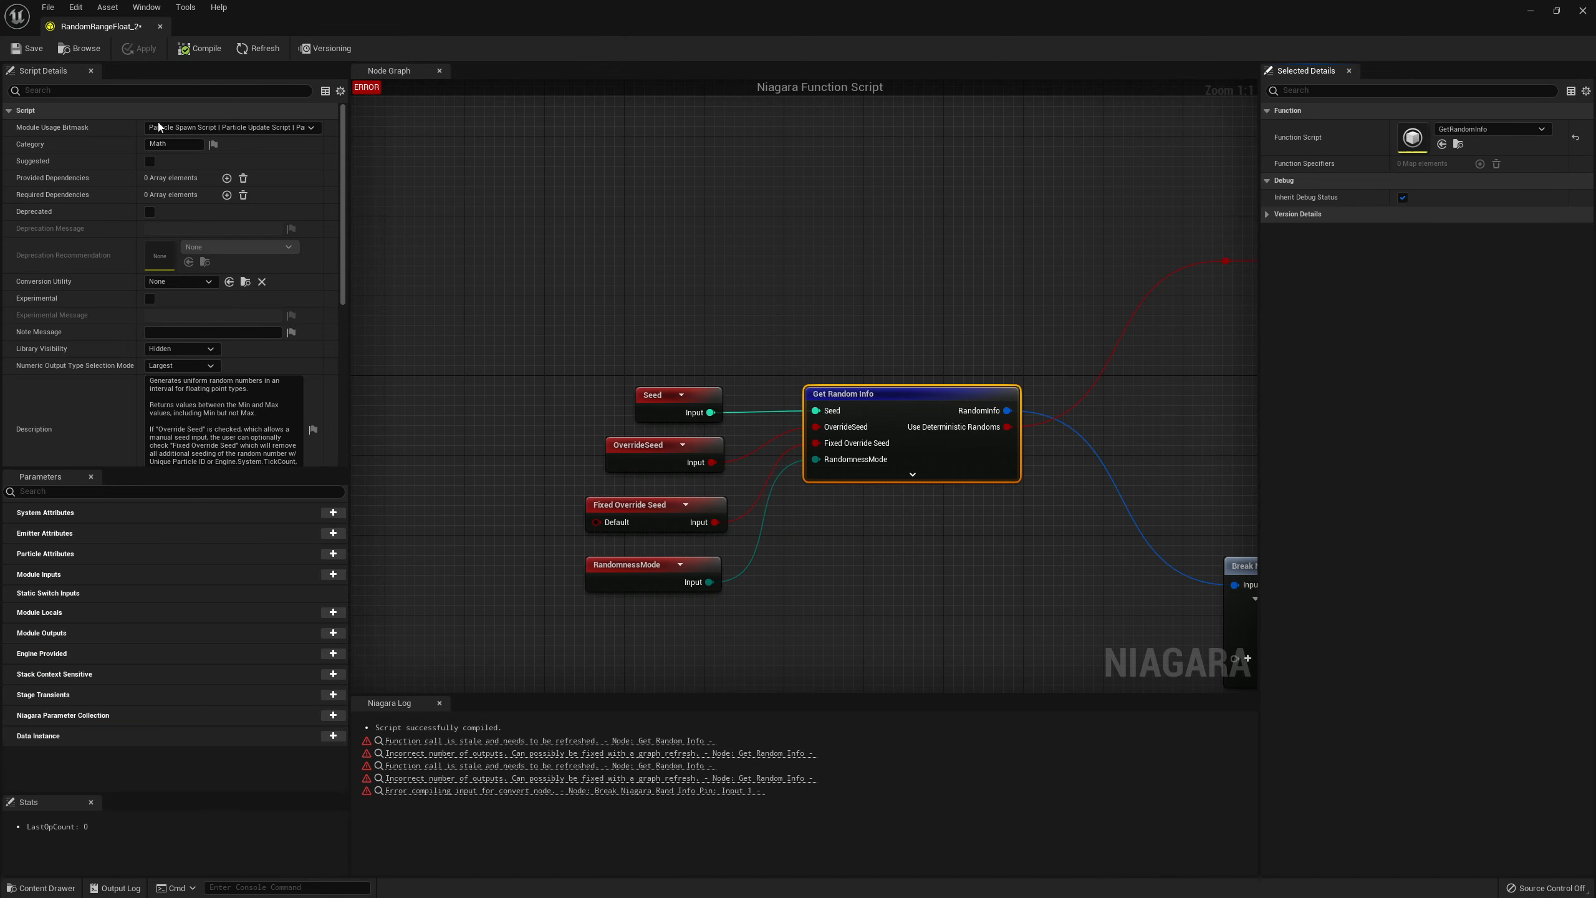
right_click_drag(859, 232, 664, 251)
scroll(688, 200, "down", 2)
right_click_drag(727, 185, 777, 219)
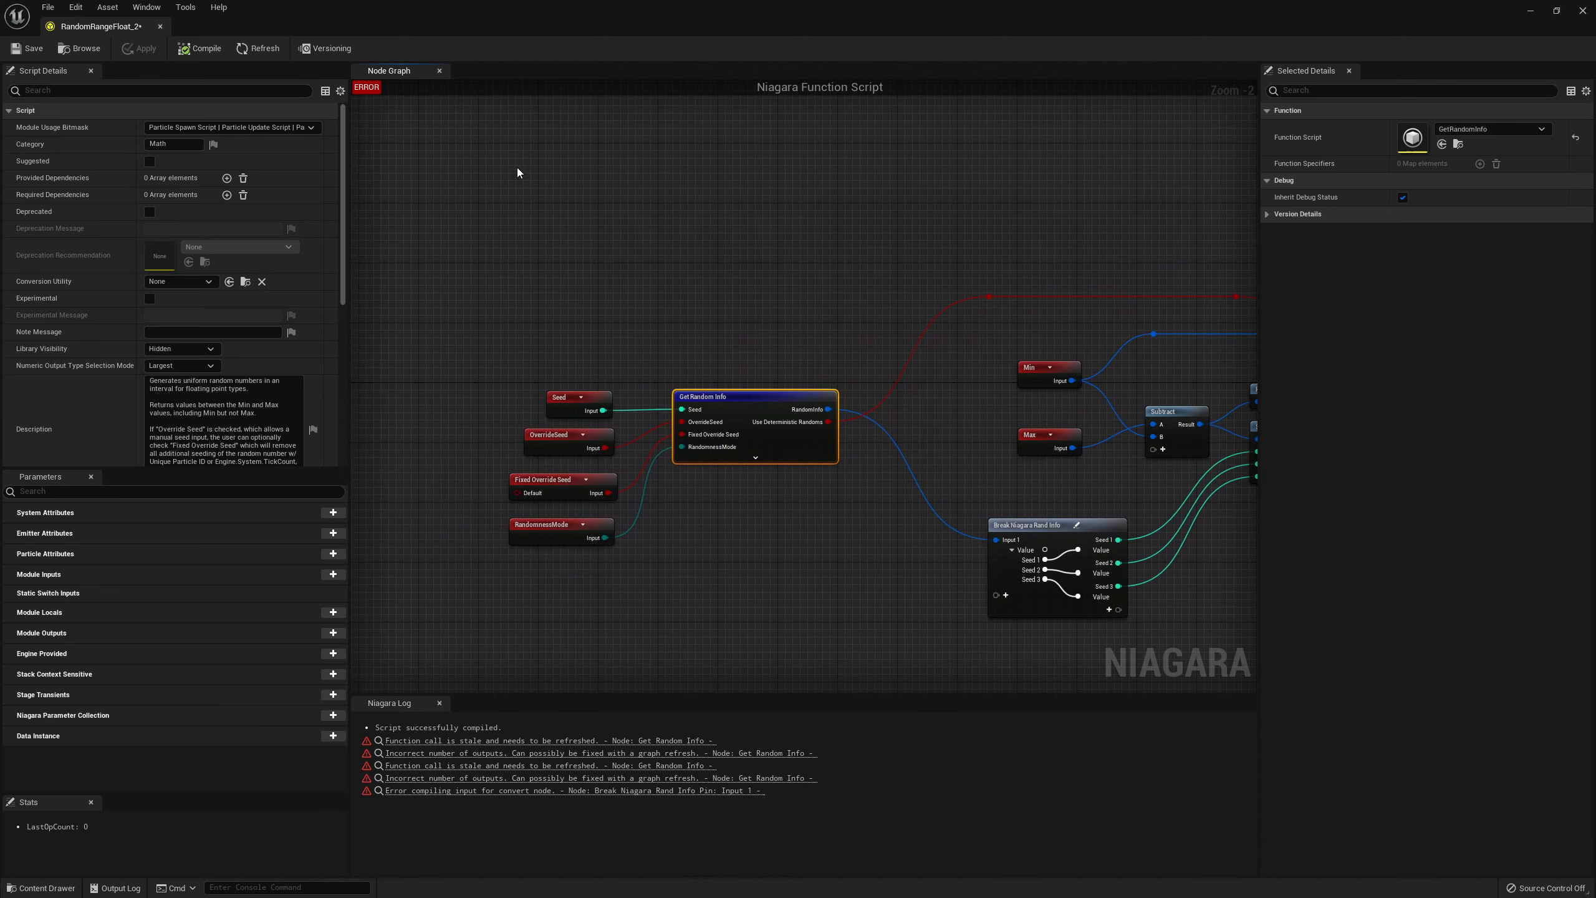
left_click(202, 48)
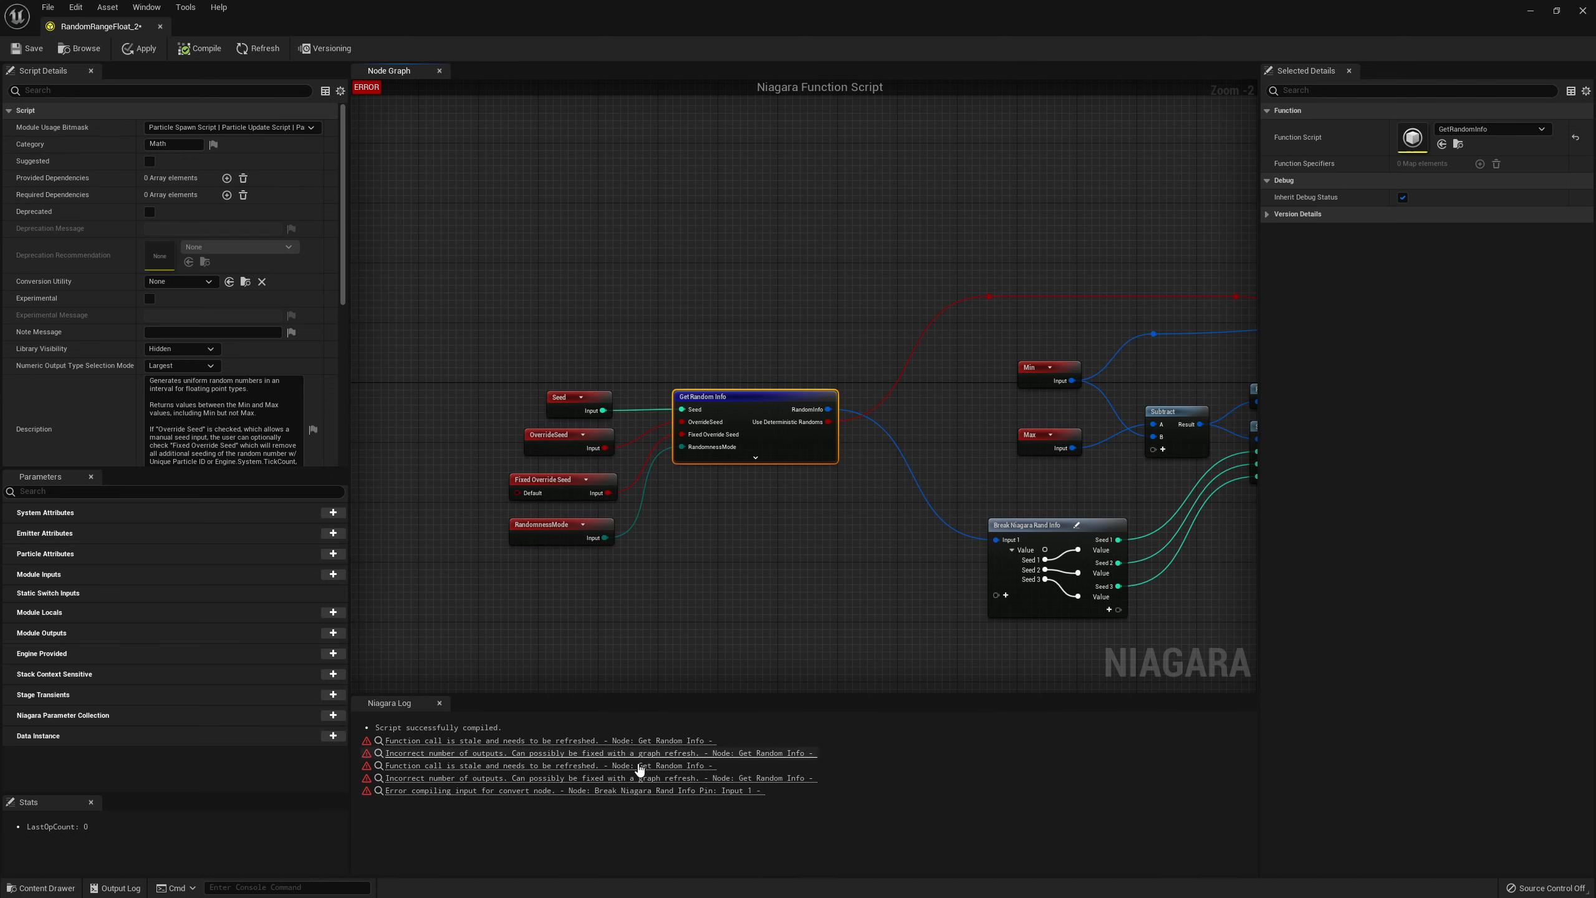
Locate the stale Get Random Info node from the log, open its GetRandomInfo script, then compile and refresh it
left_click(661, 742)
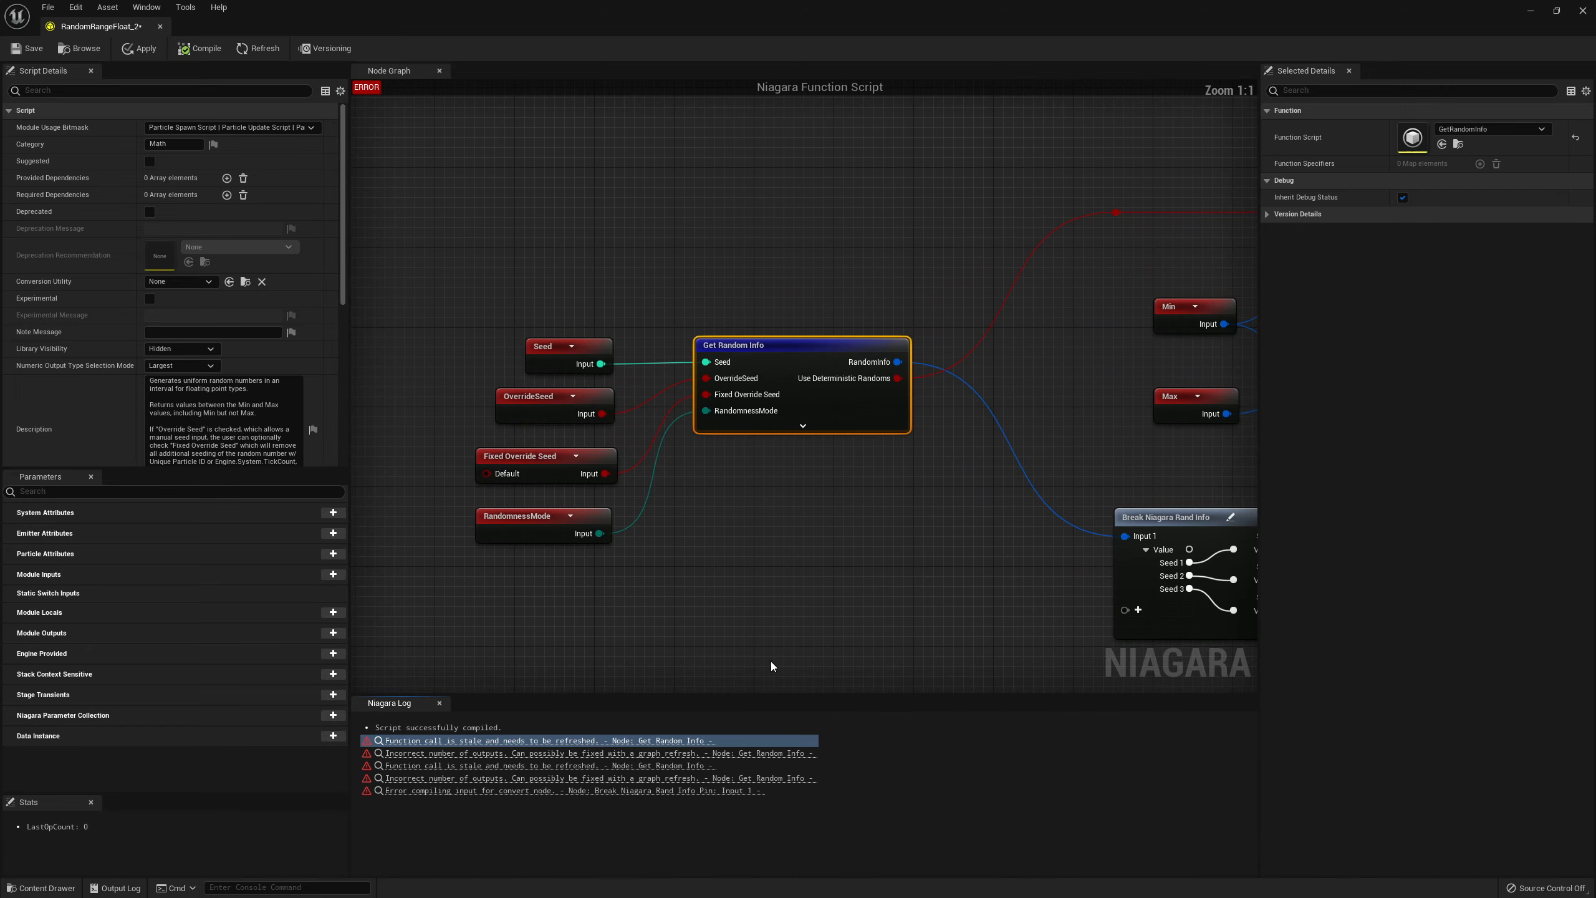
double_click(806, 355)
right_click_drag(832, 337, 848, 281)
left_click(201, 49)
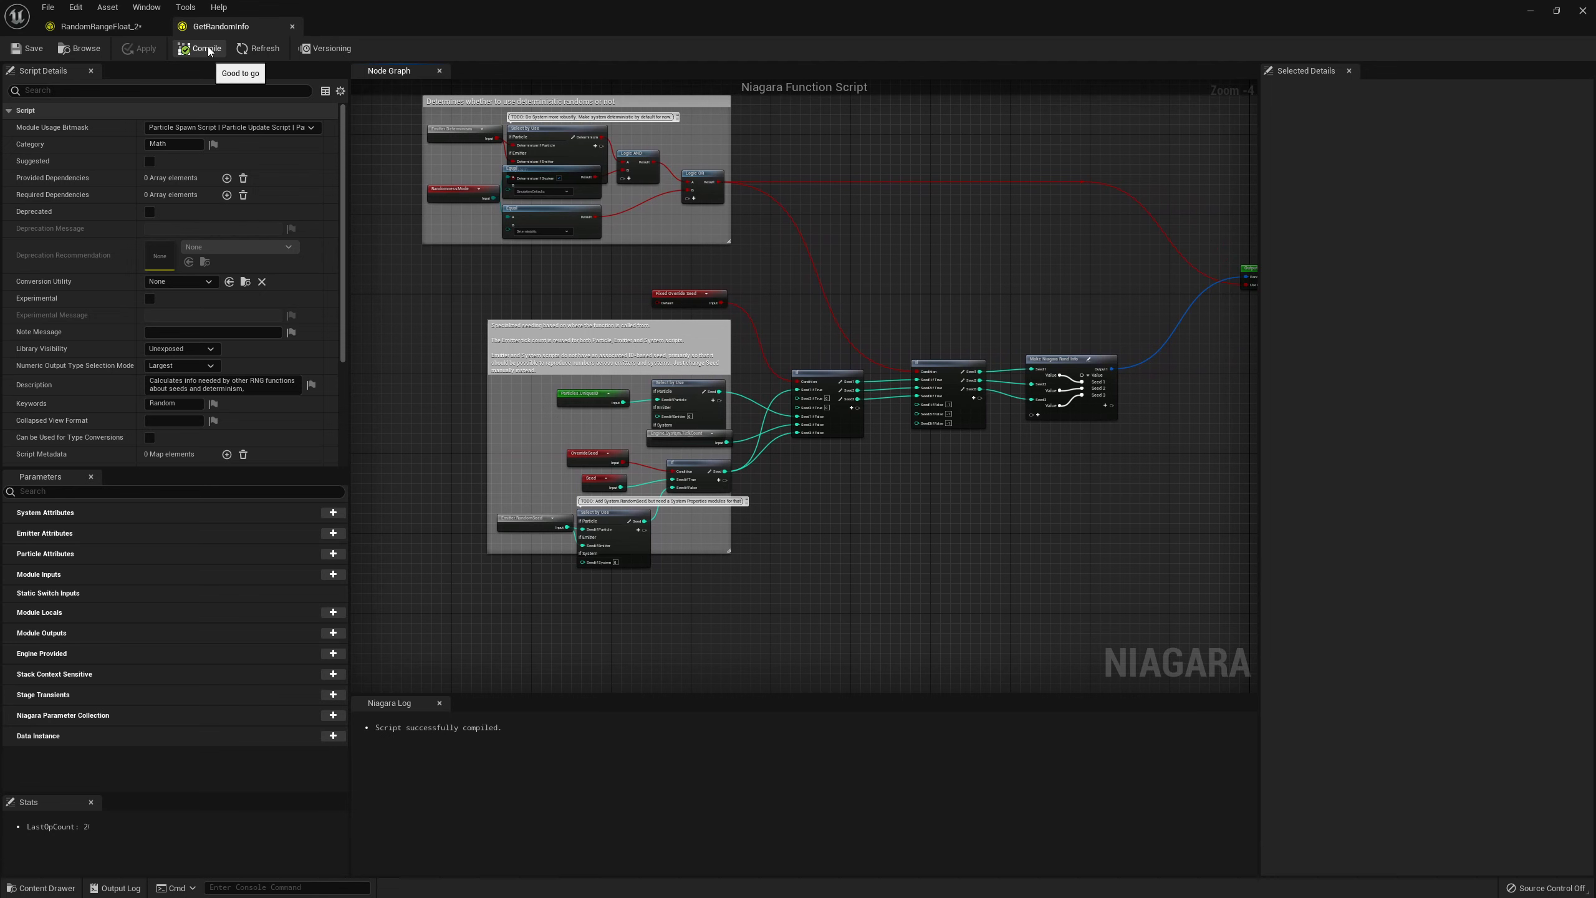
left_click(252, 49)
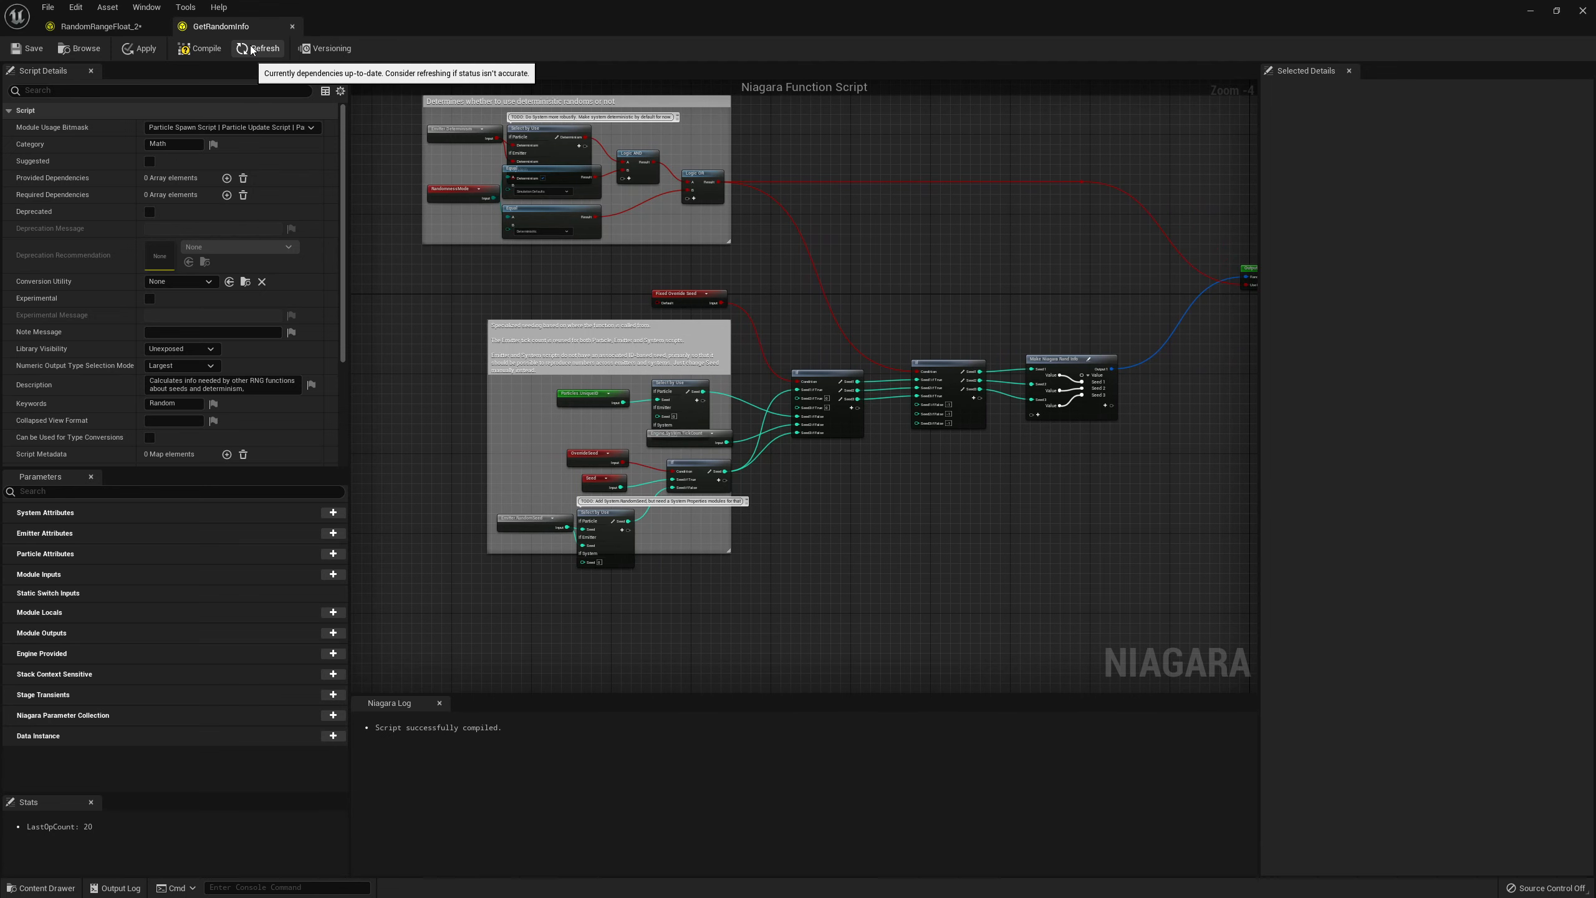
Apply the changes in the GetRandomInfo script and refresh the RandomRangeFloat_2 script
left_click(152, 52)
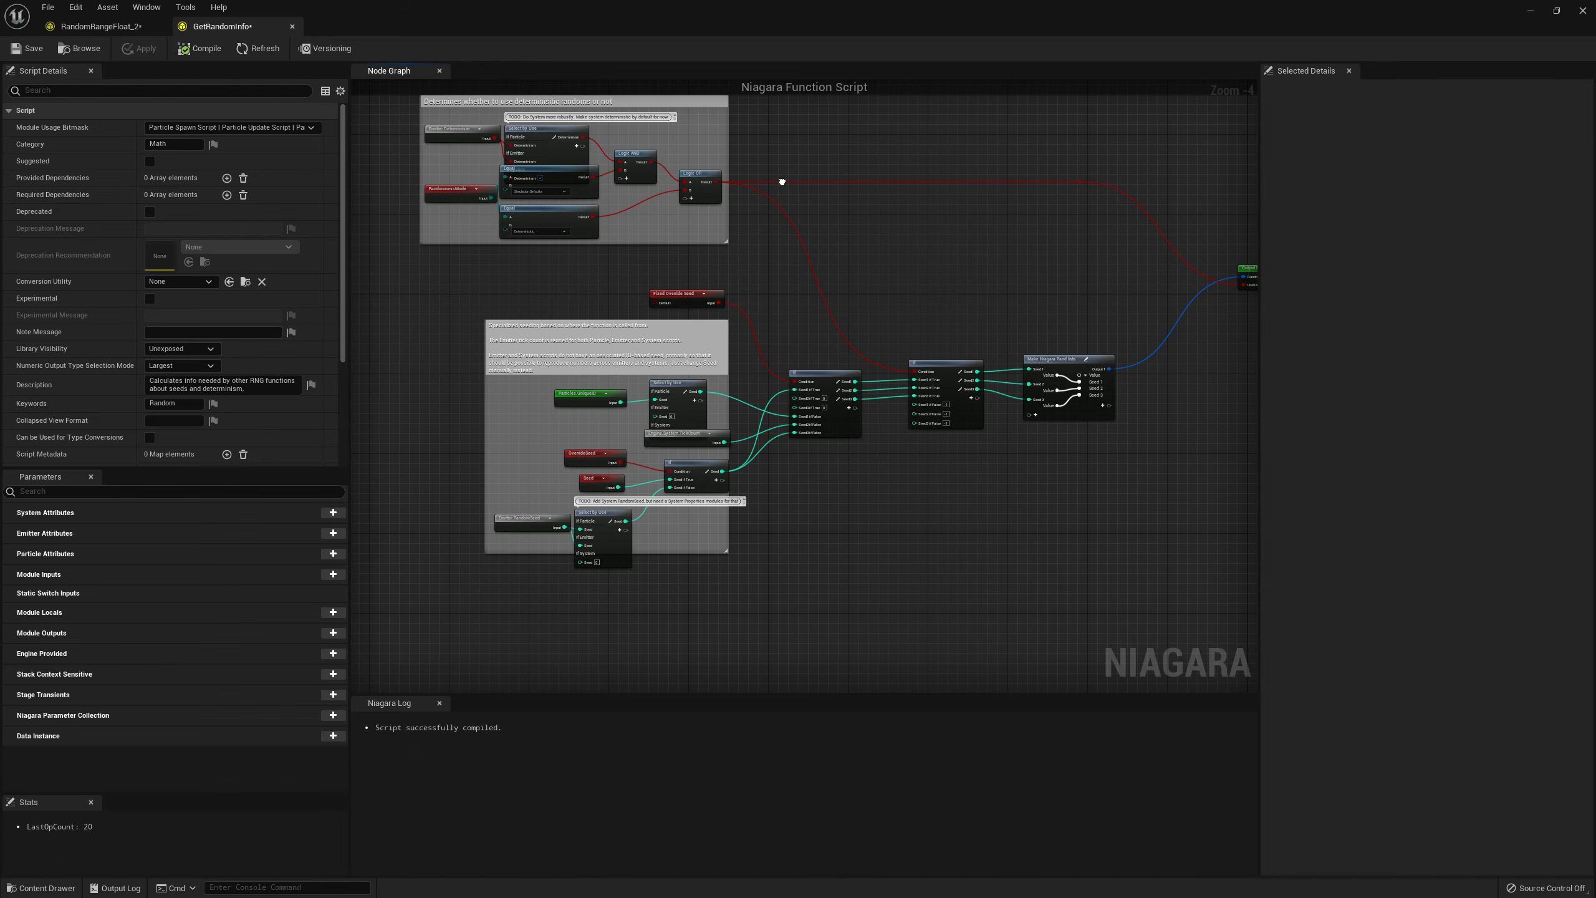
right_click(691, 214)
left_click(100, 26)
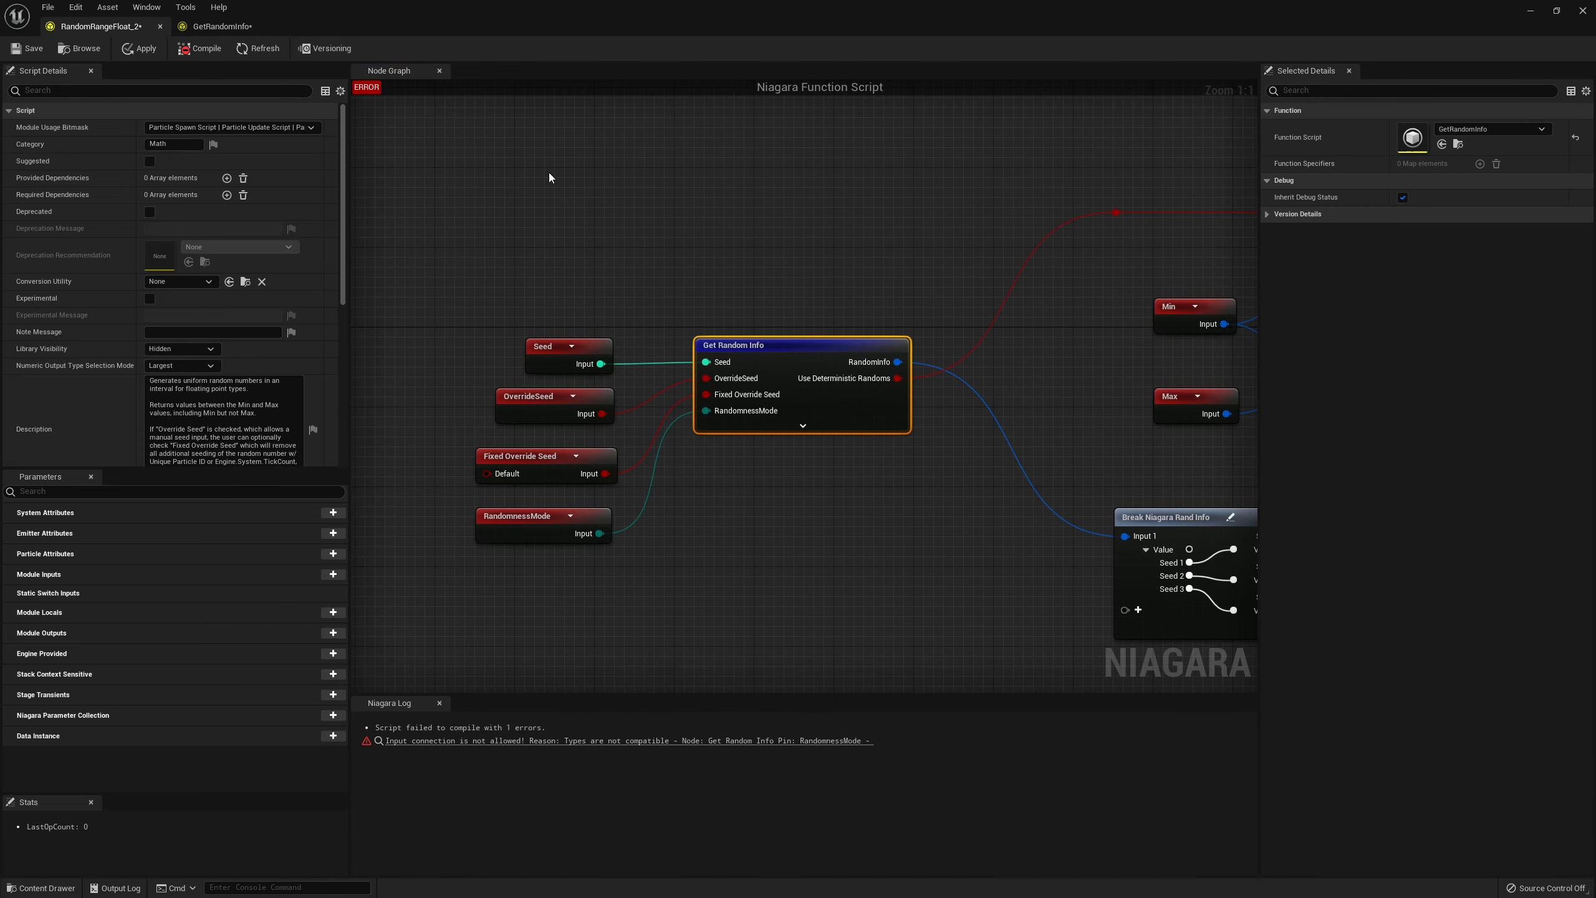
left_click(257, 46)
Reopen GetRandomInfo from the Get Random Info node, and refresh its Output Function node and the whole script
double_click(810, 346)
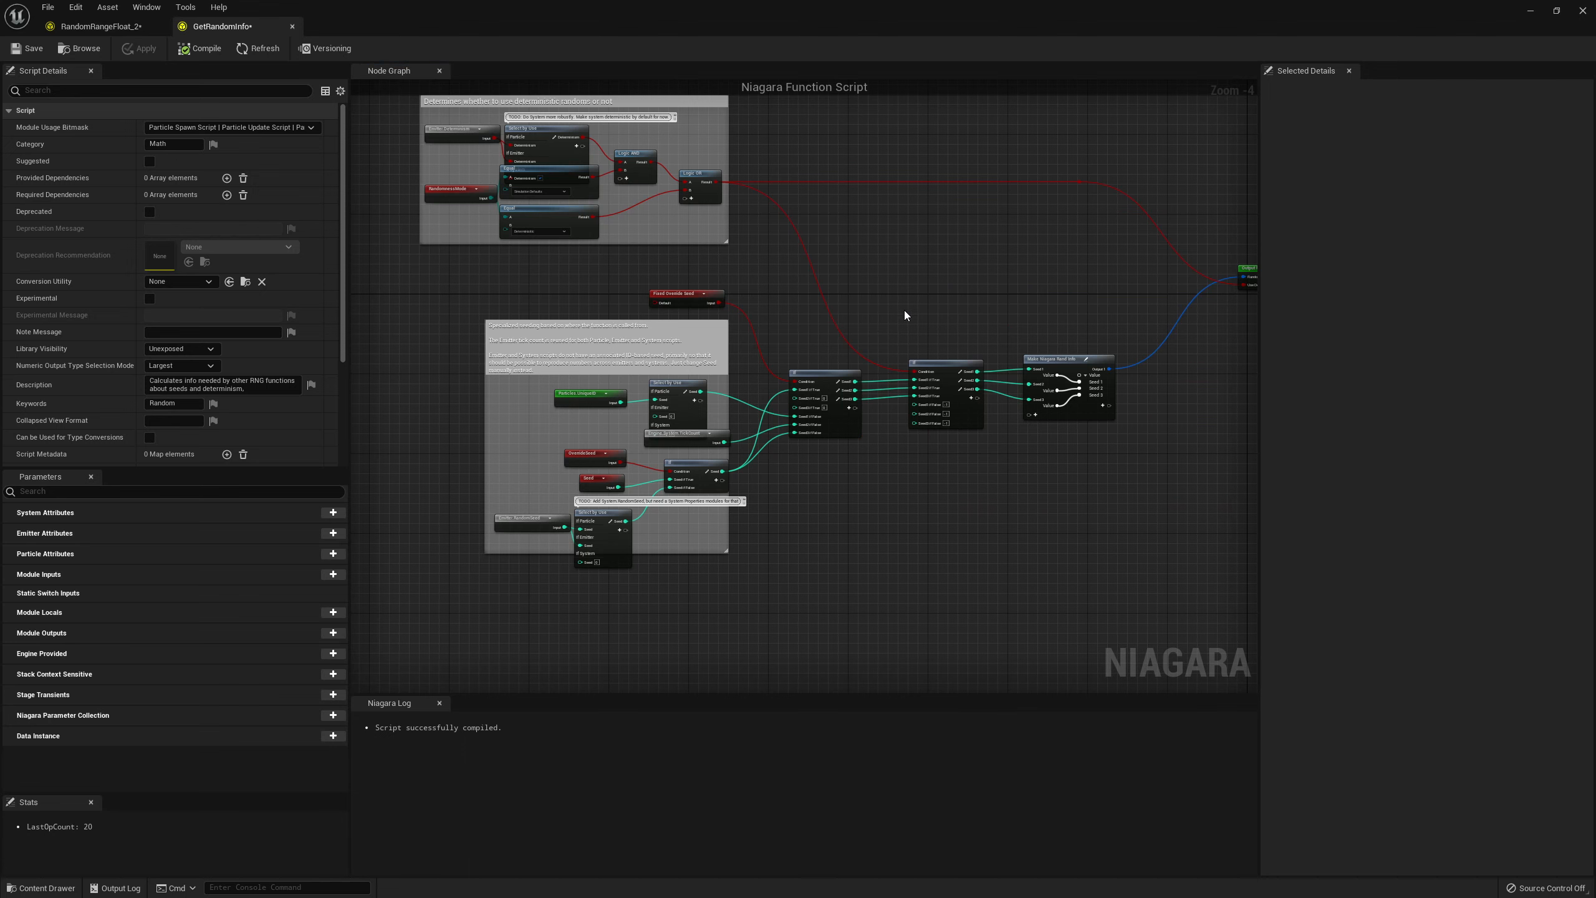
scroll(890, 318, "up", 3)
left_click(1126, 271)
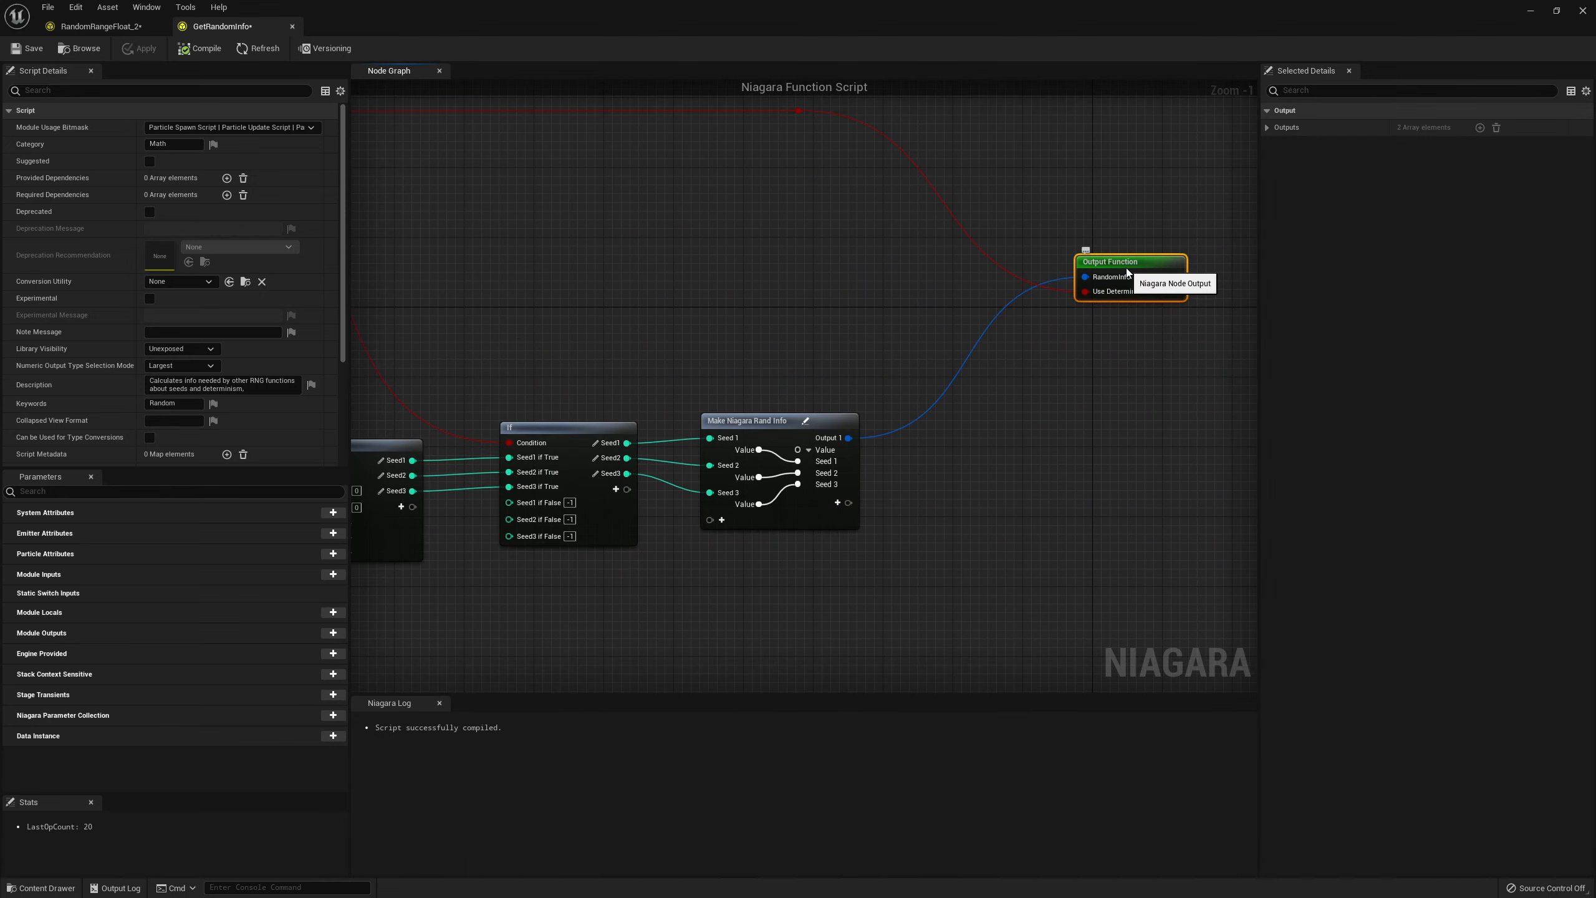
right_click(1143, 270)
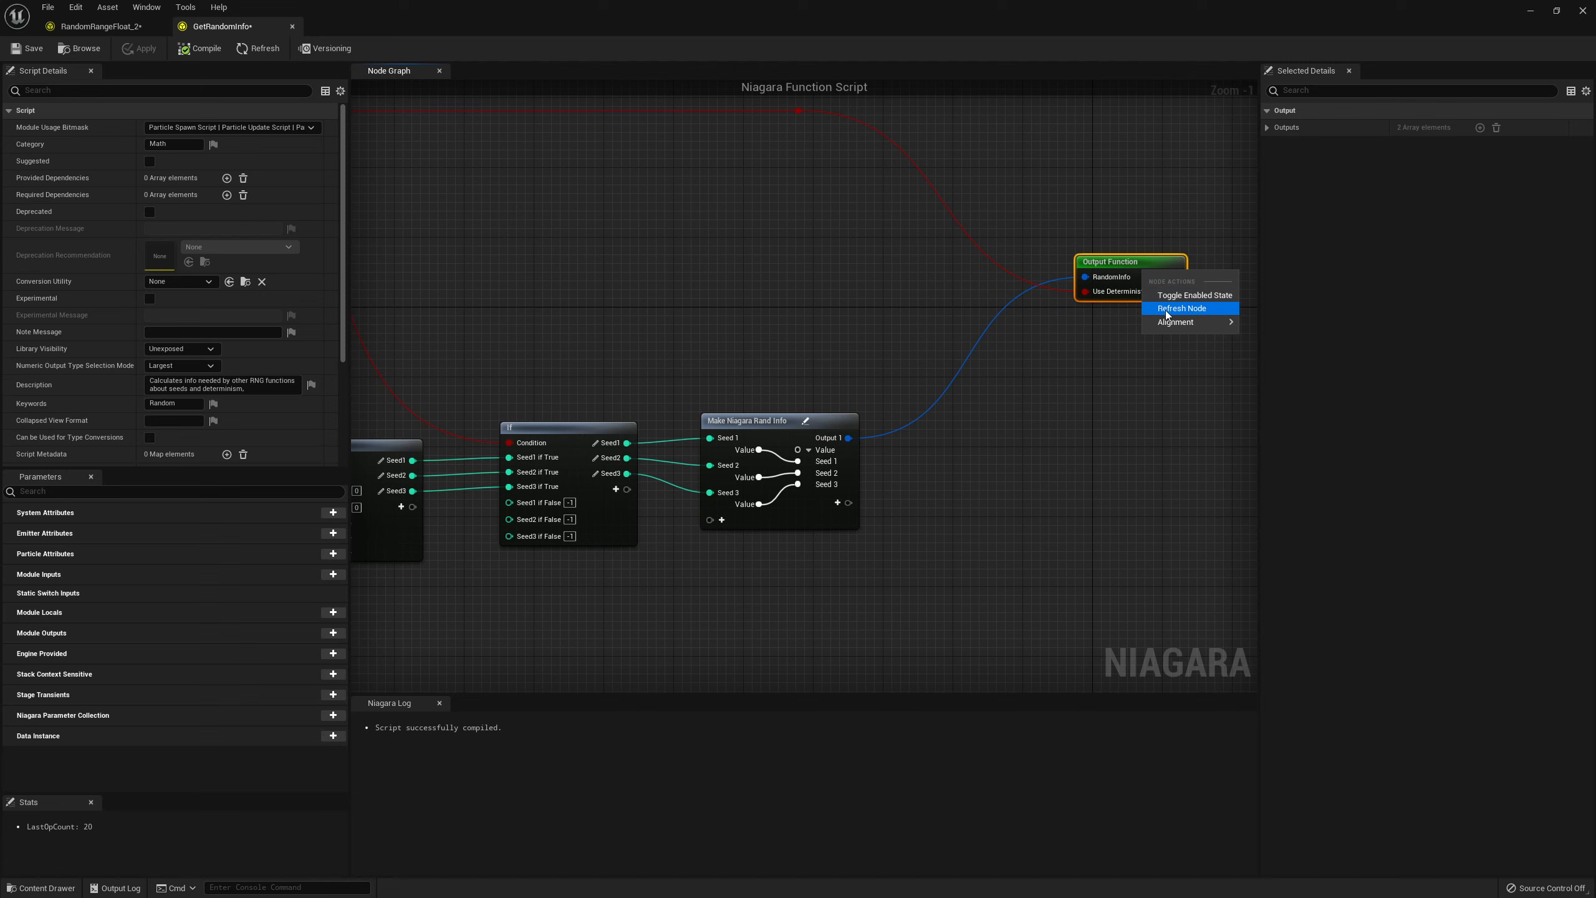
left_click(1165, 310)
right_click_drag(652, 275, 965, 306)
scroll(828, 265, "down", 3)
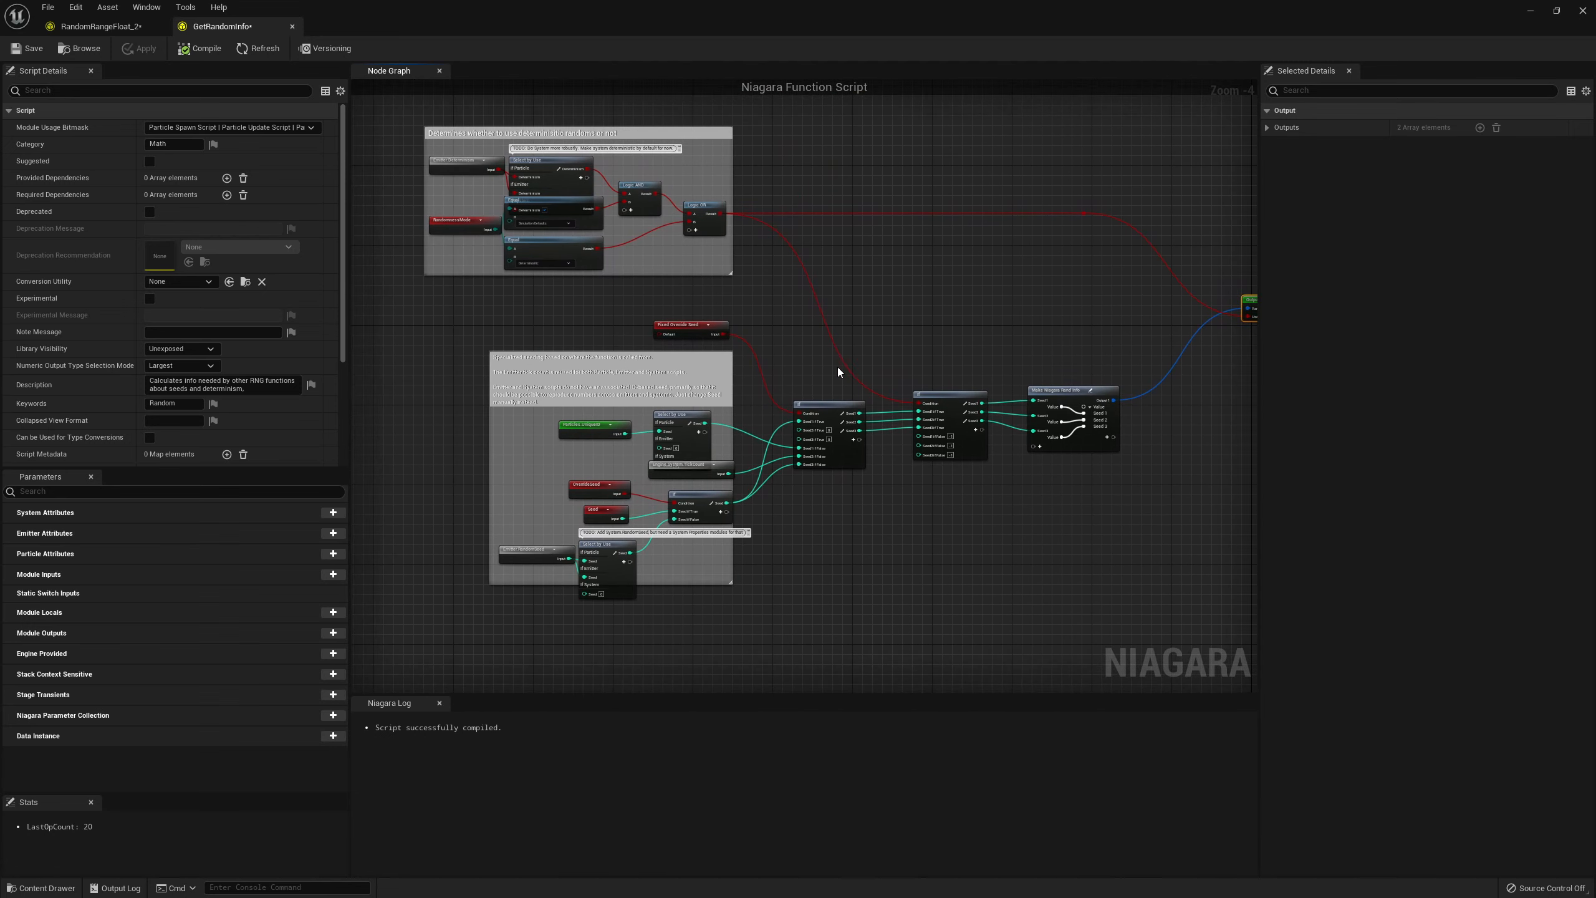
left_click(248, 48)
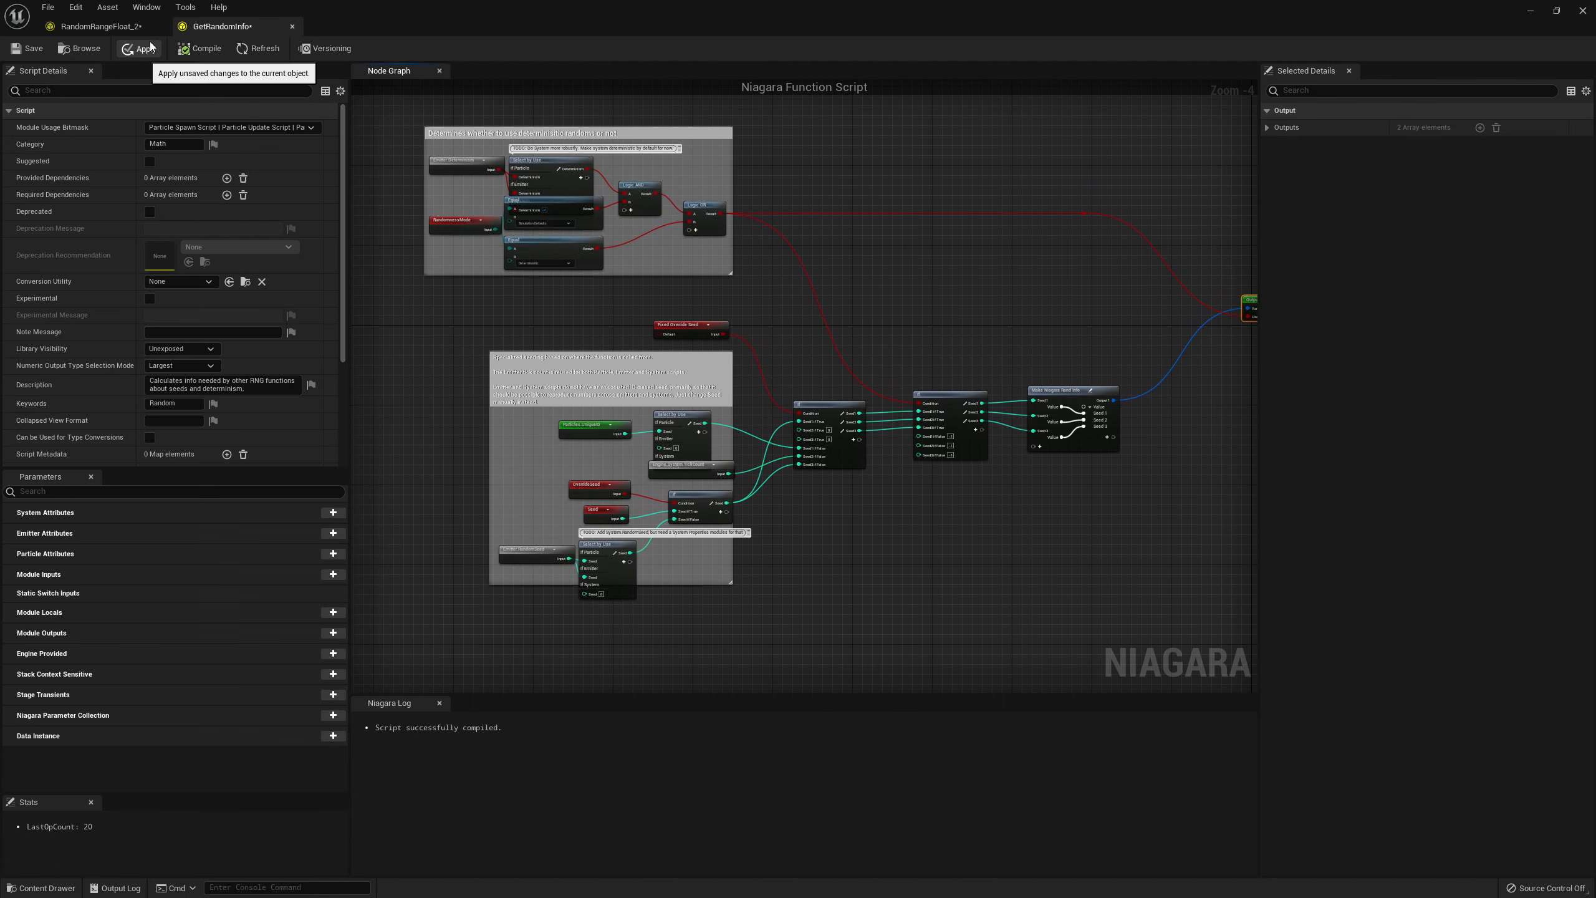
Return to RandomRangeFloat_2 and locate the incompatible-types error on the Get Random Info node's RandomnessMode pin from the log
left_click(101, 28)
right_click_drag(764, 242, 644, 195)
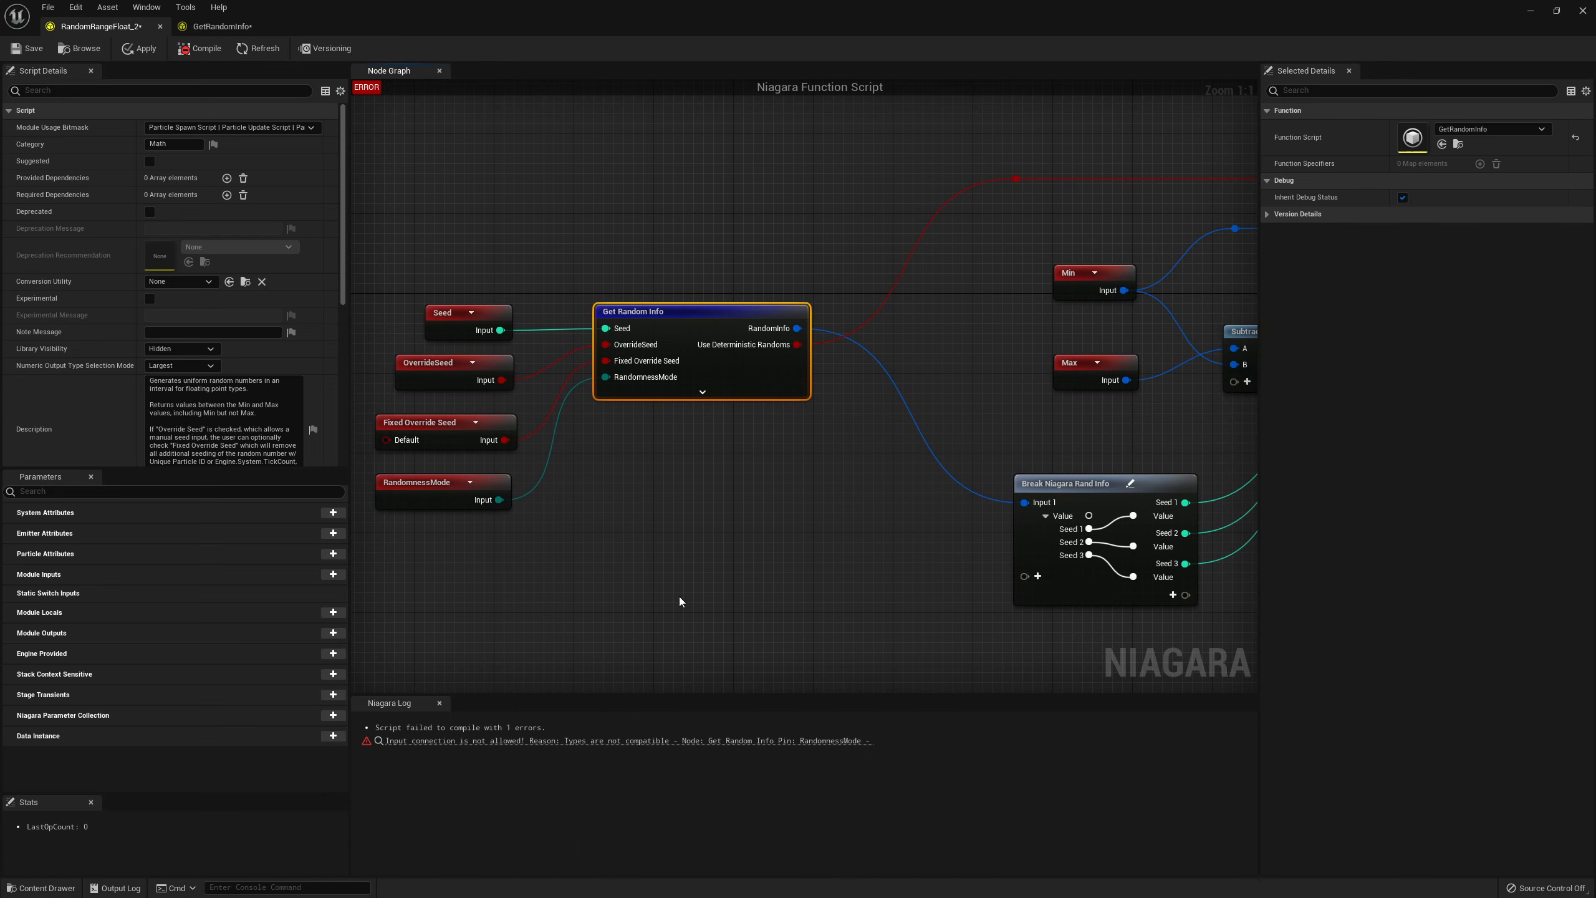
right_click_drag(684, 599, 778, 602)
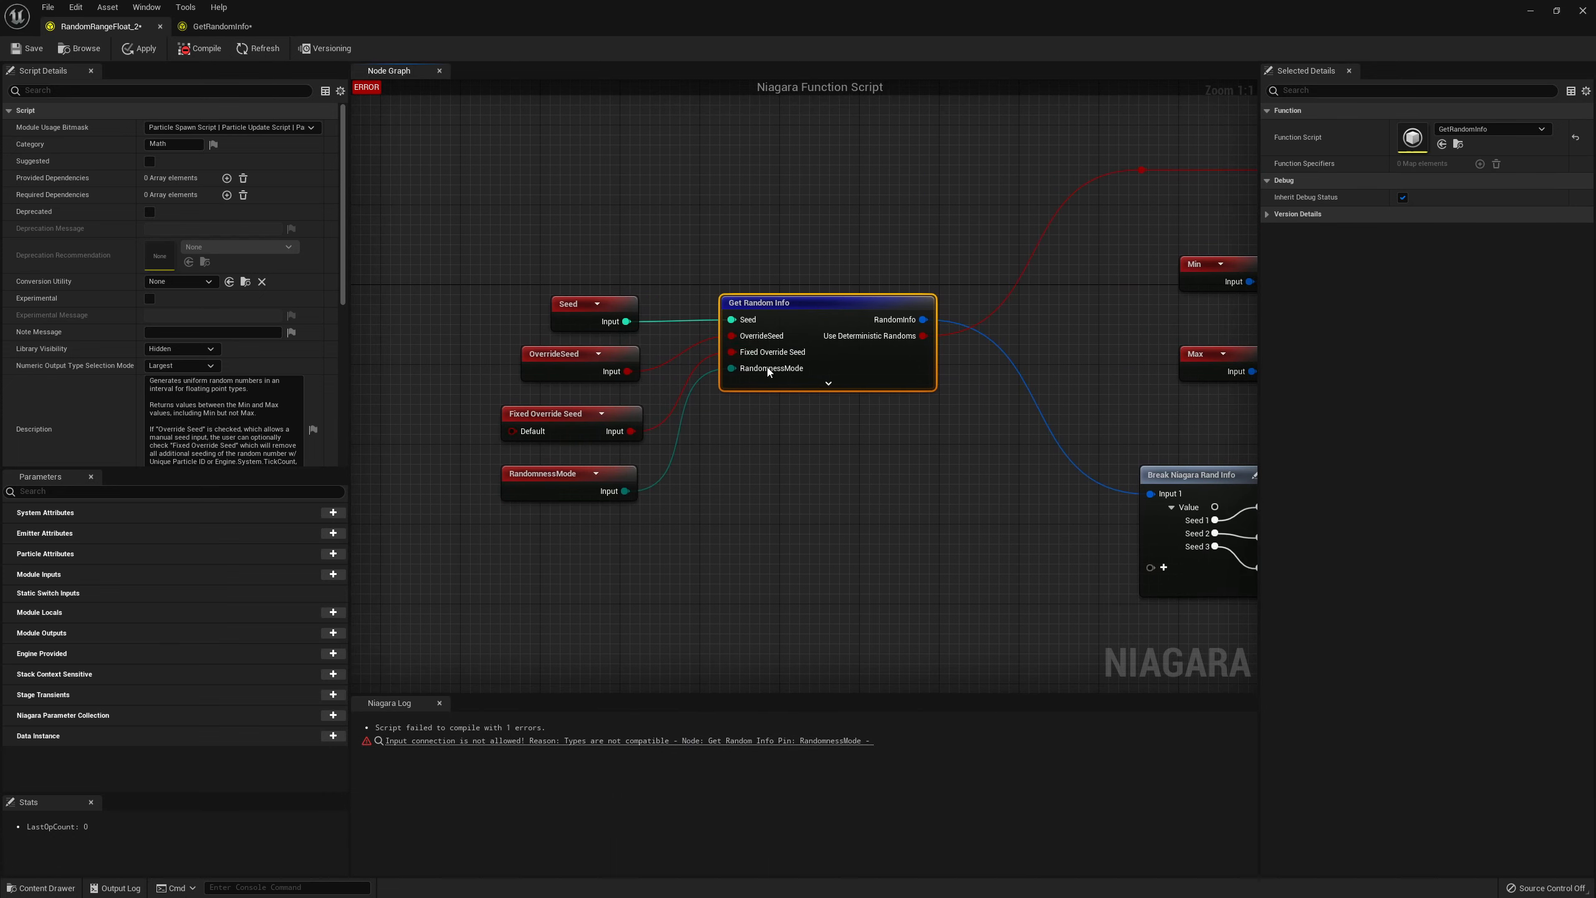
left_click(493, 742)
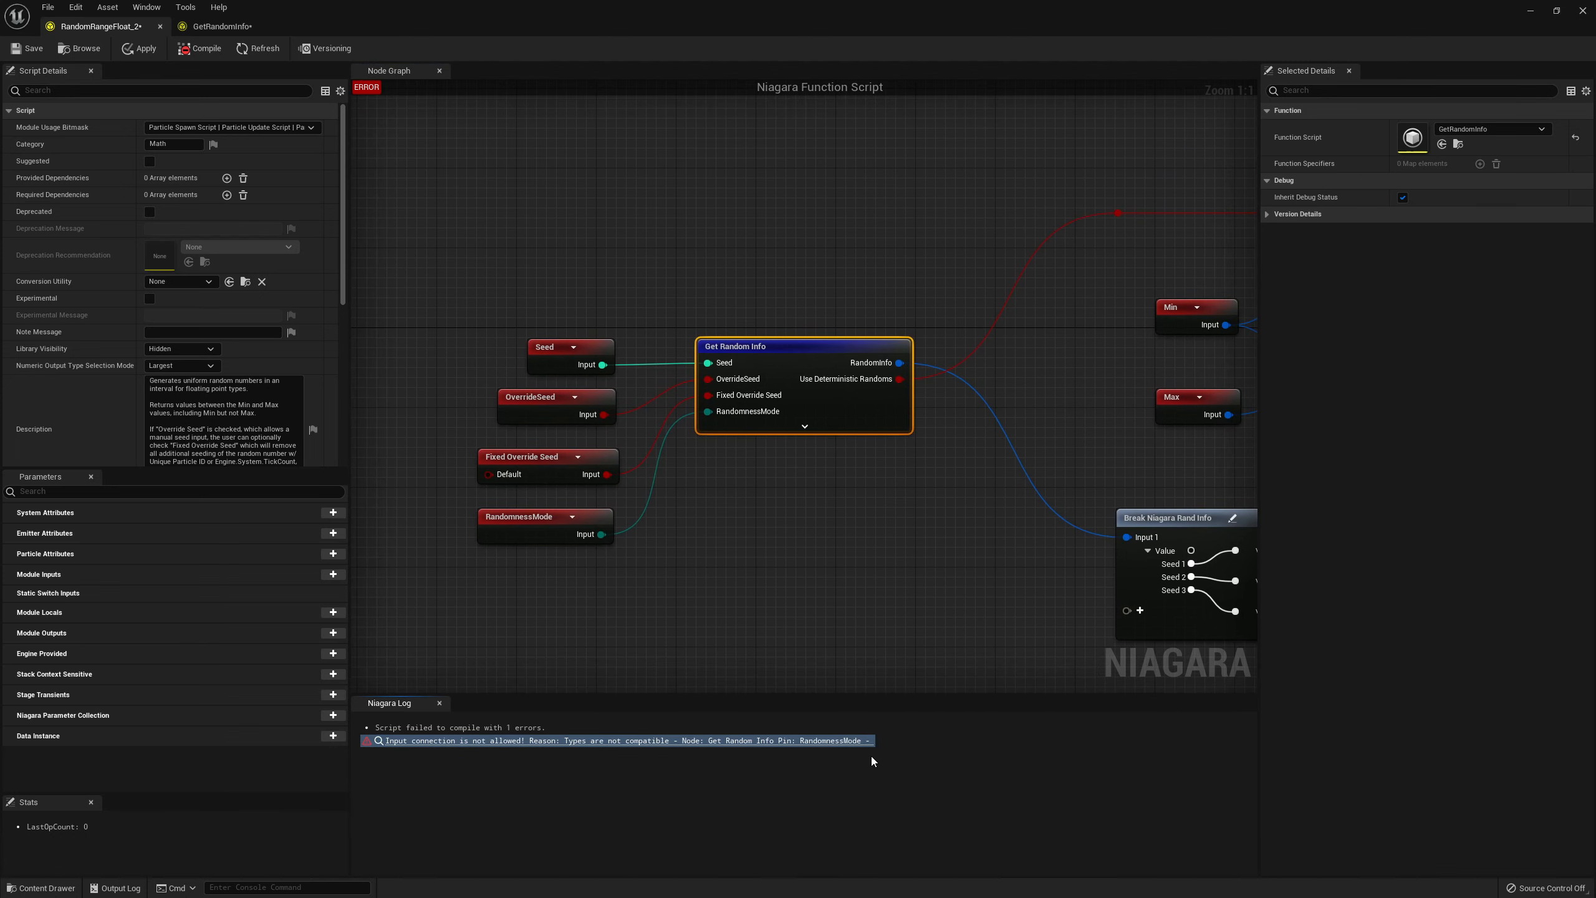
left_click(871, 757)
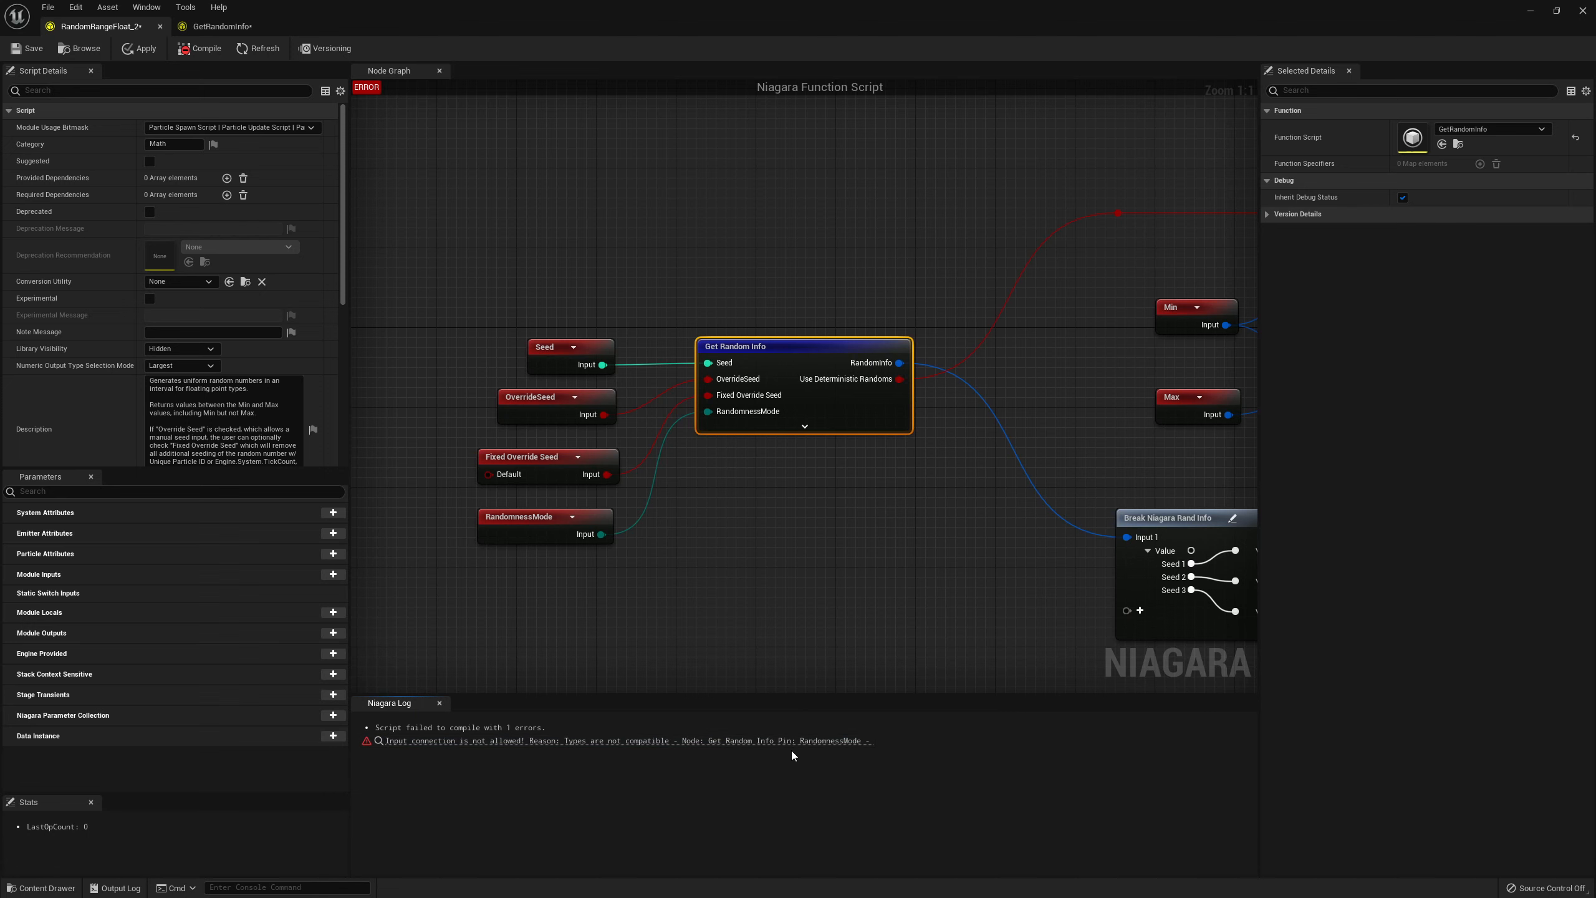
Disconnect the old RandomnessMode input node from Get Random Info and delete it
left_click_drag(533, 525, 520, 534)
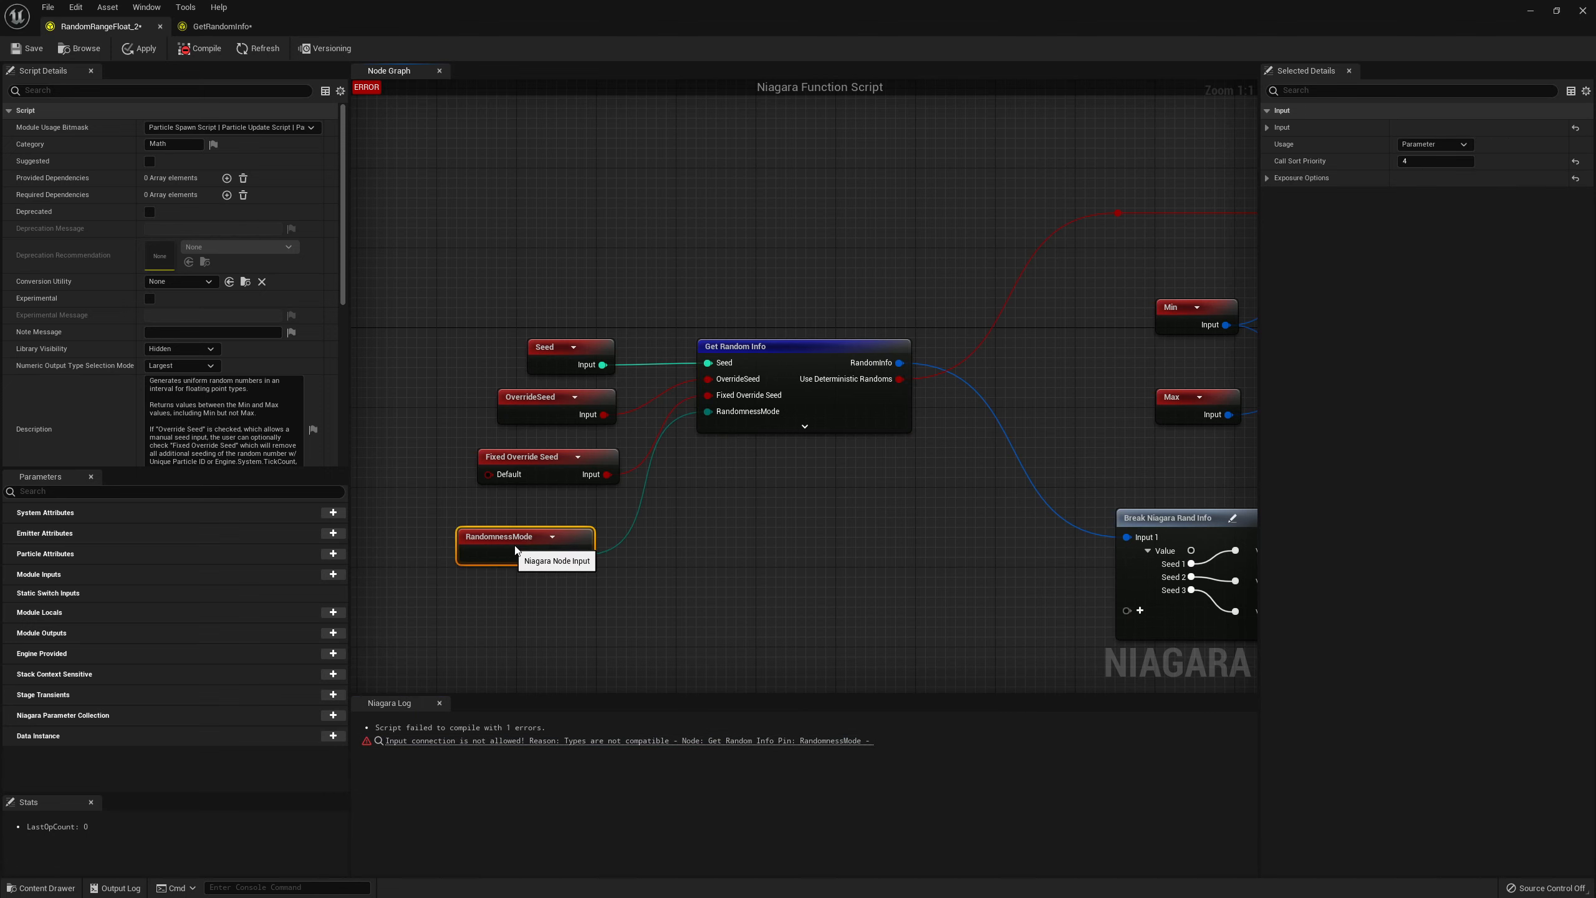
left_click(596, 546, "alt")
left_click_drag(592, 545, 716, 427)
left_click(706, 517)
left_click(520, 527)
double_click(513, 528)
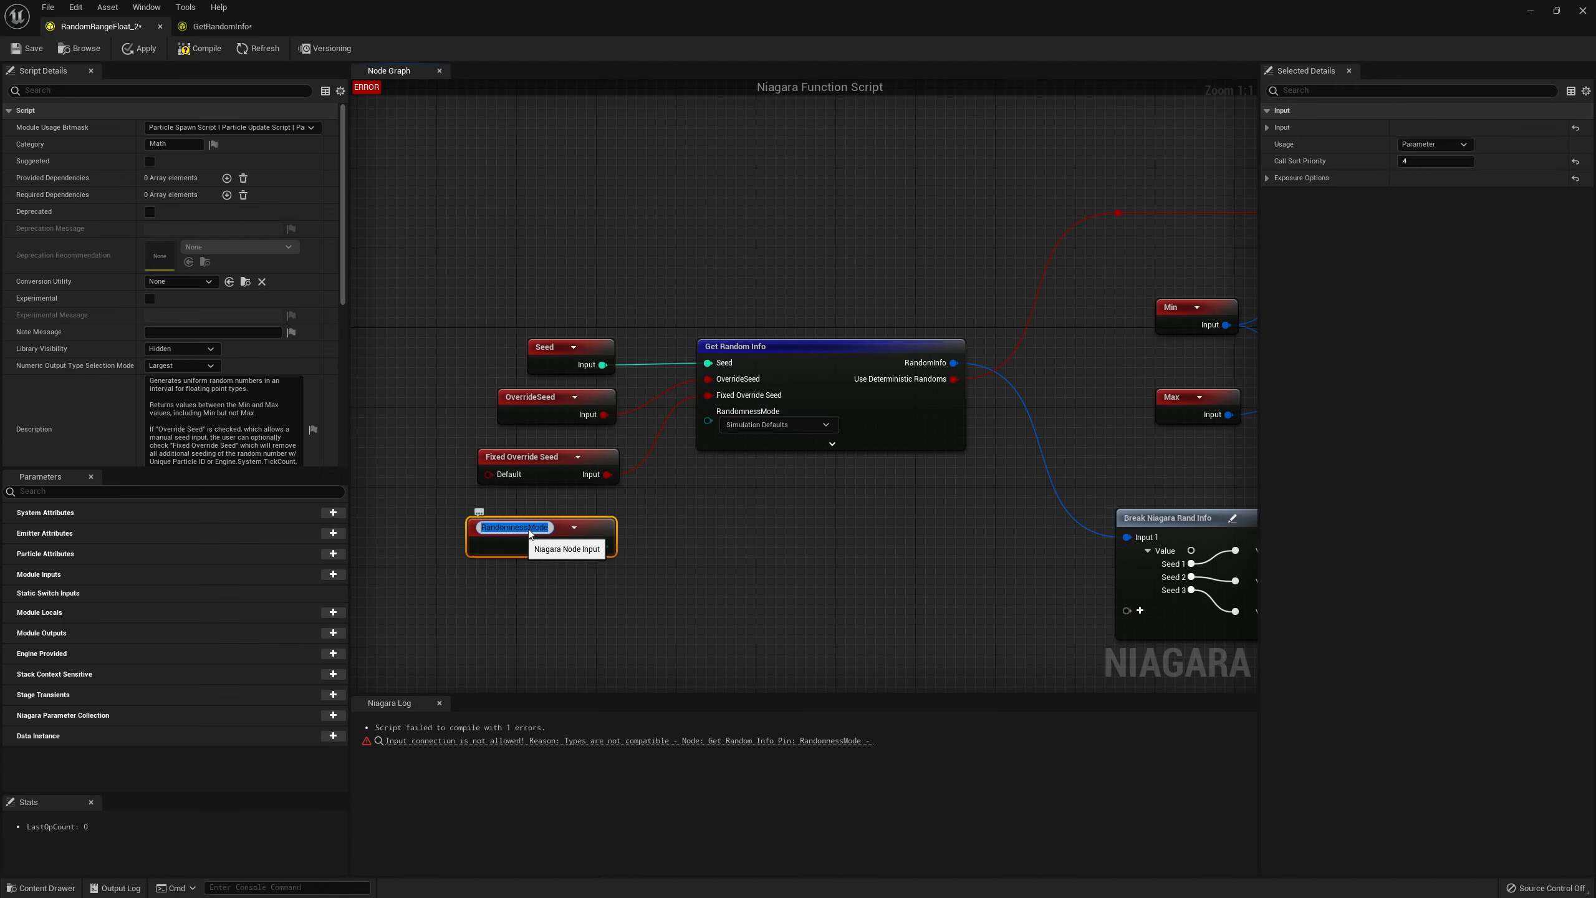
left_click(543, 611)
left_click_drag(634, 527, 552, 557)
key("Delete")
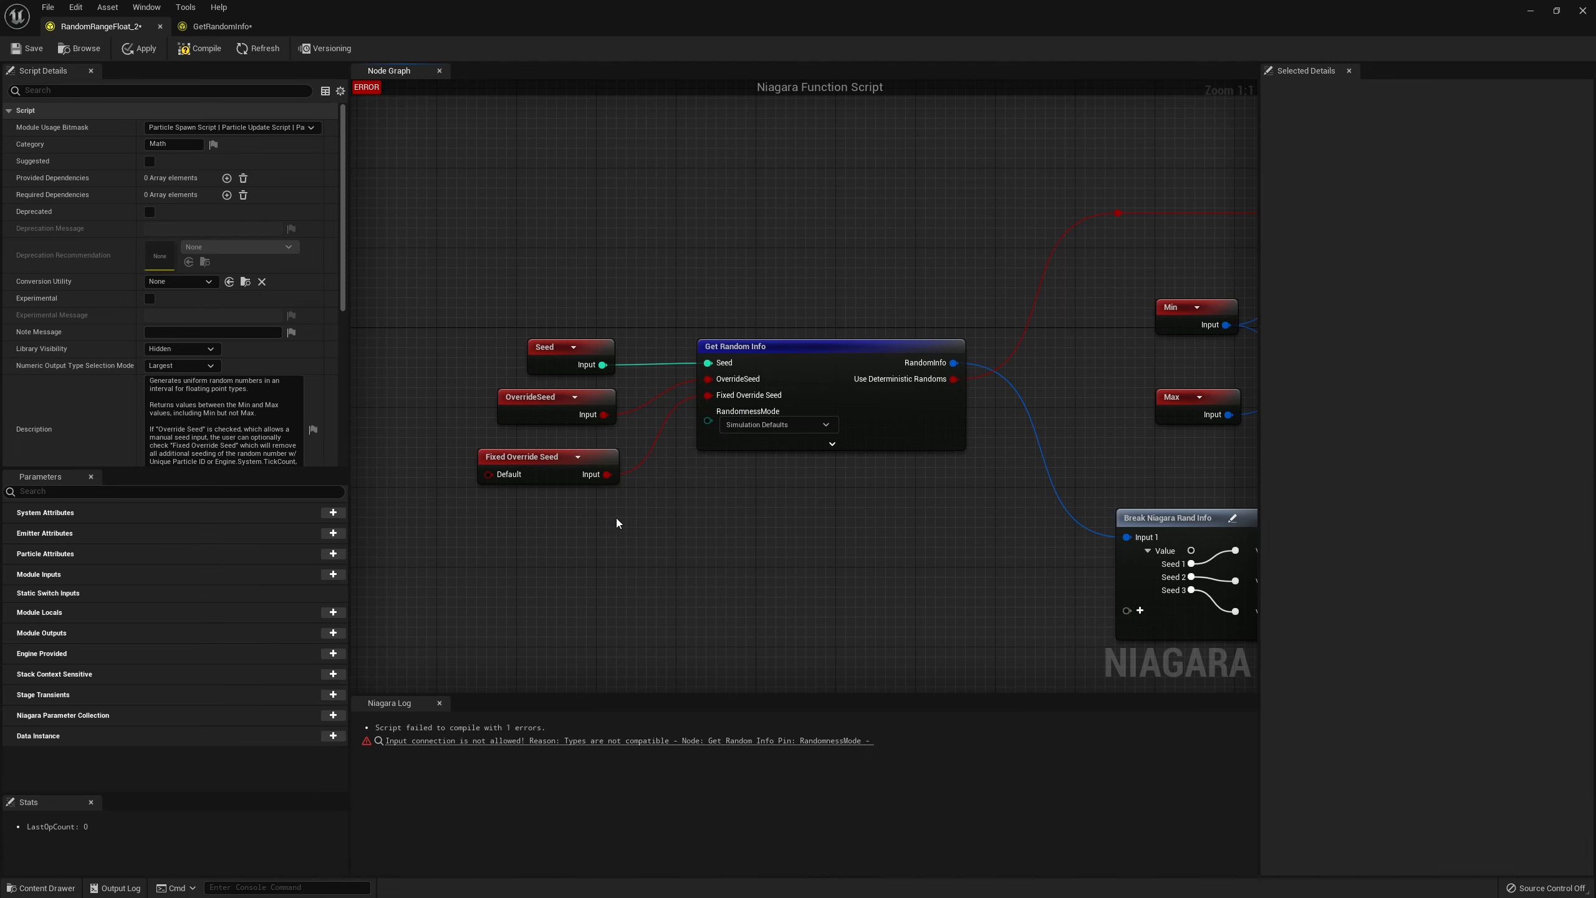
Add an ENiagaraRandomnessMode parameter from the RandomnessMode pin, name it RandomnessMode, and place it below Fixed Override Seed
left_click_drag(708, 420, 583, 539)
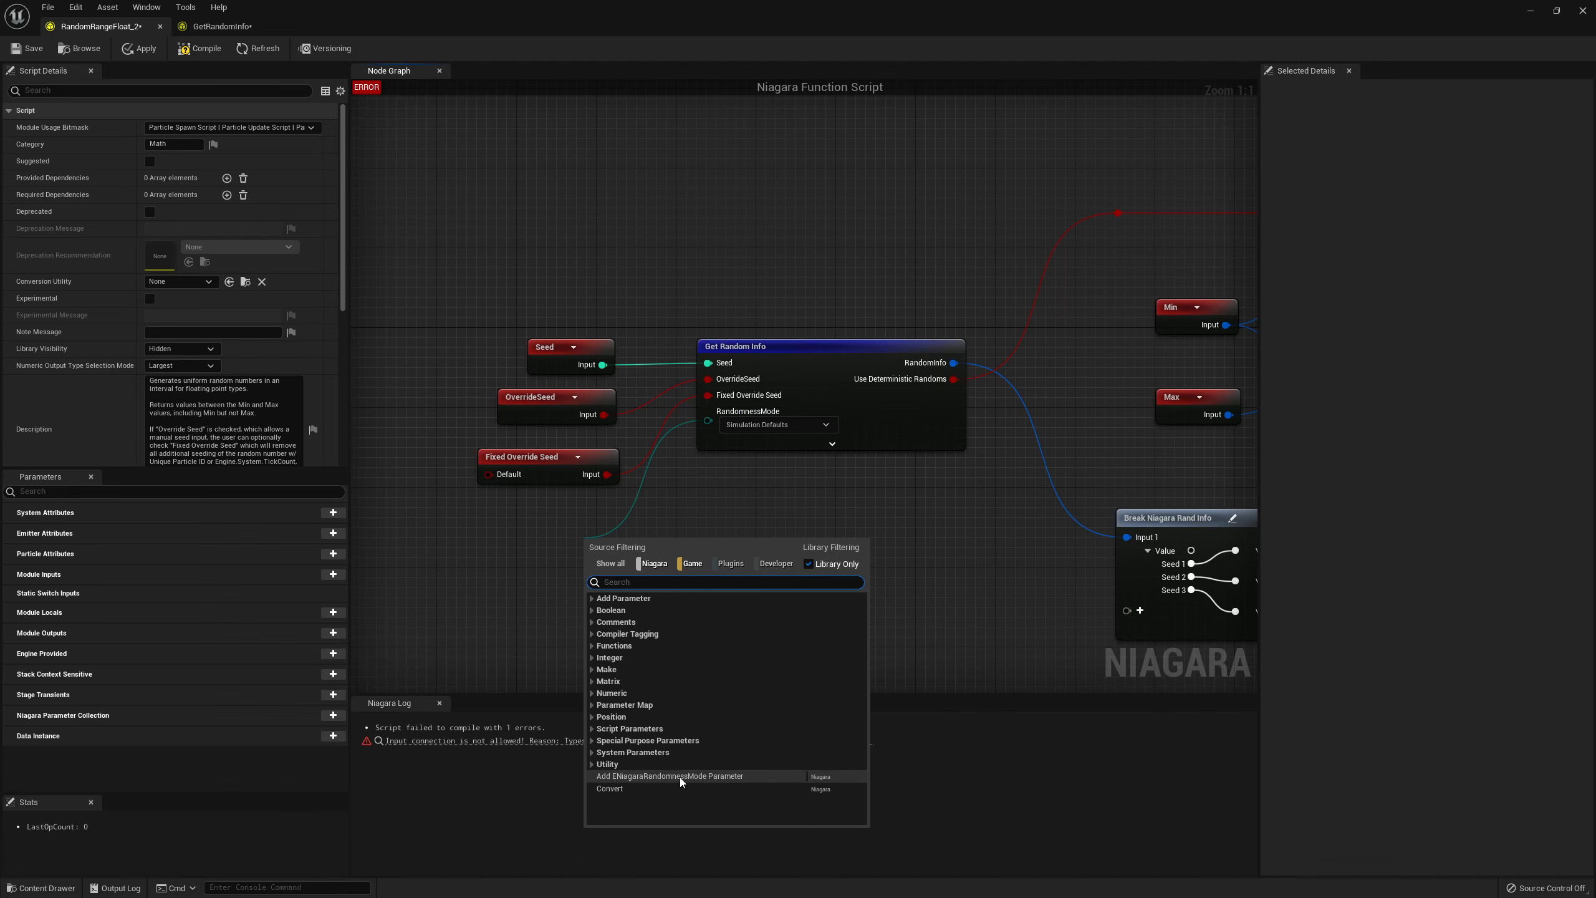
left_click(719, 778)
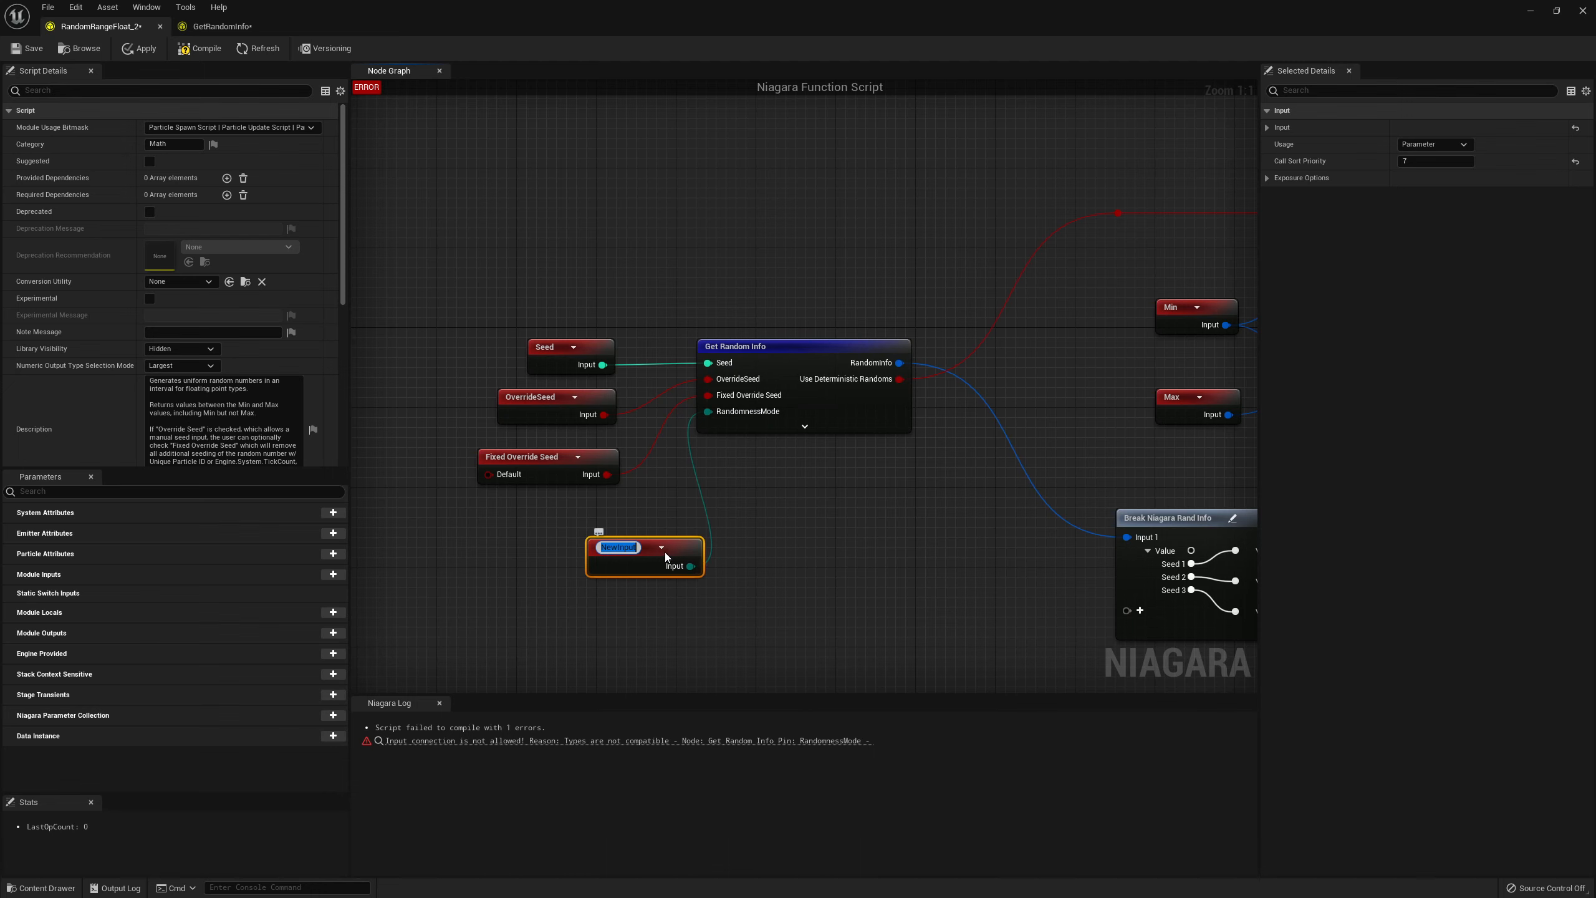
type("RandomnessMode")
left_click(648, 609)
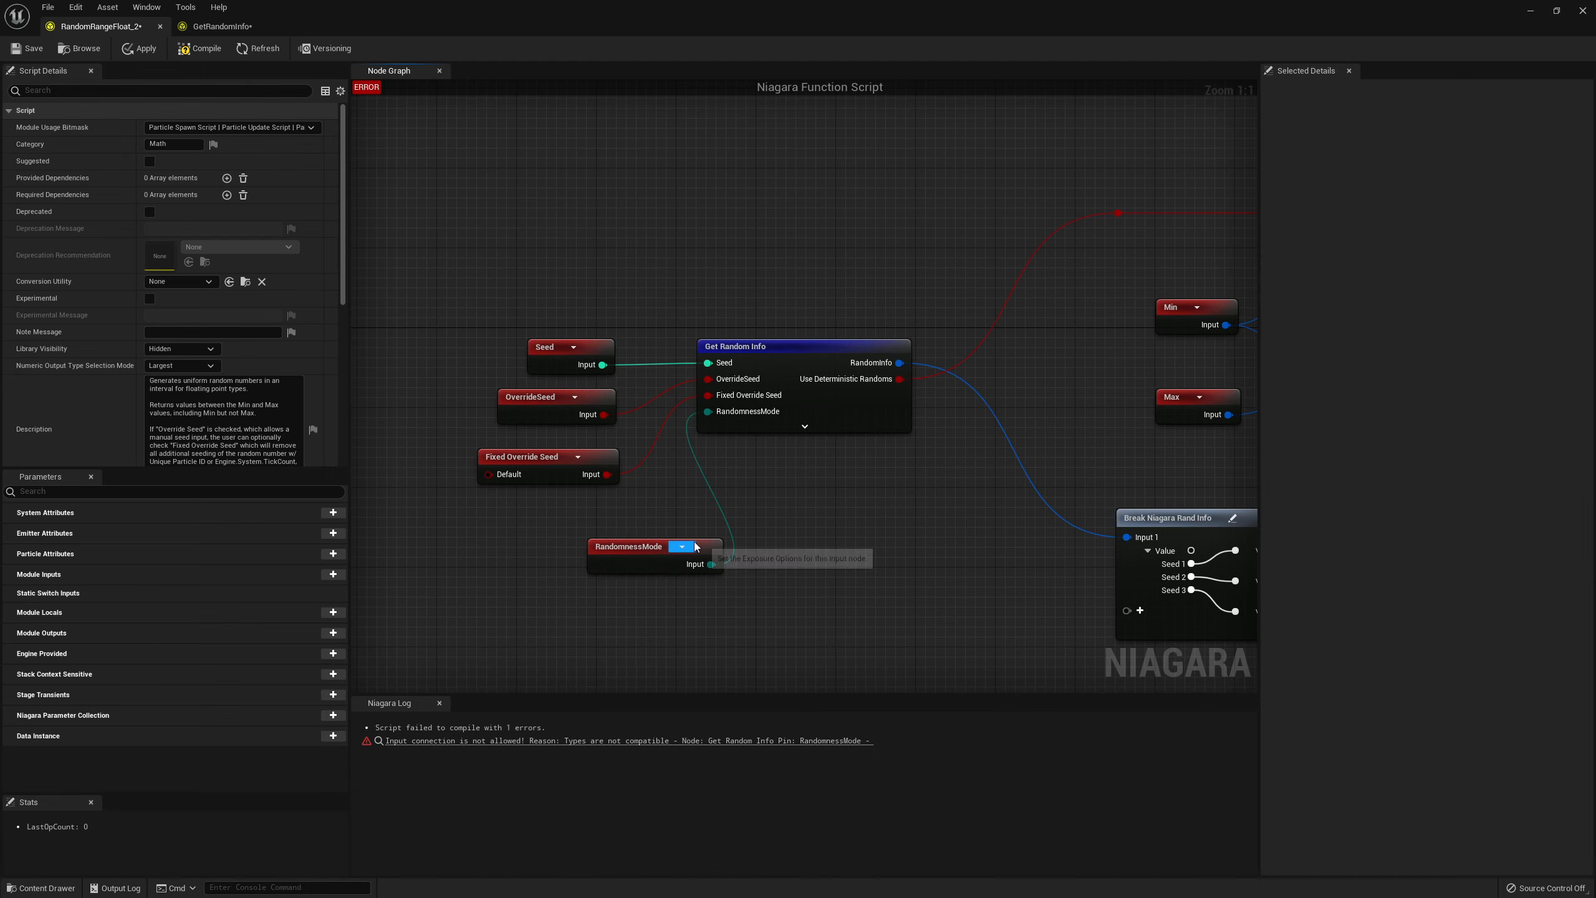
left_click_drag(698, 547, 588, 526)
left_click(694, 597)
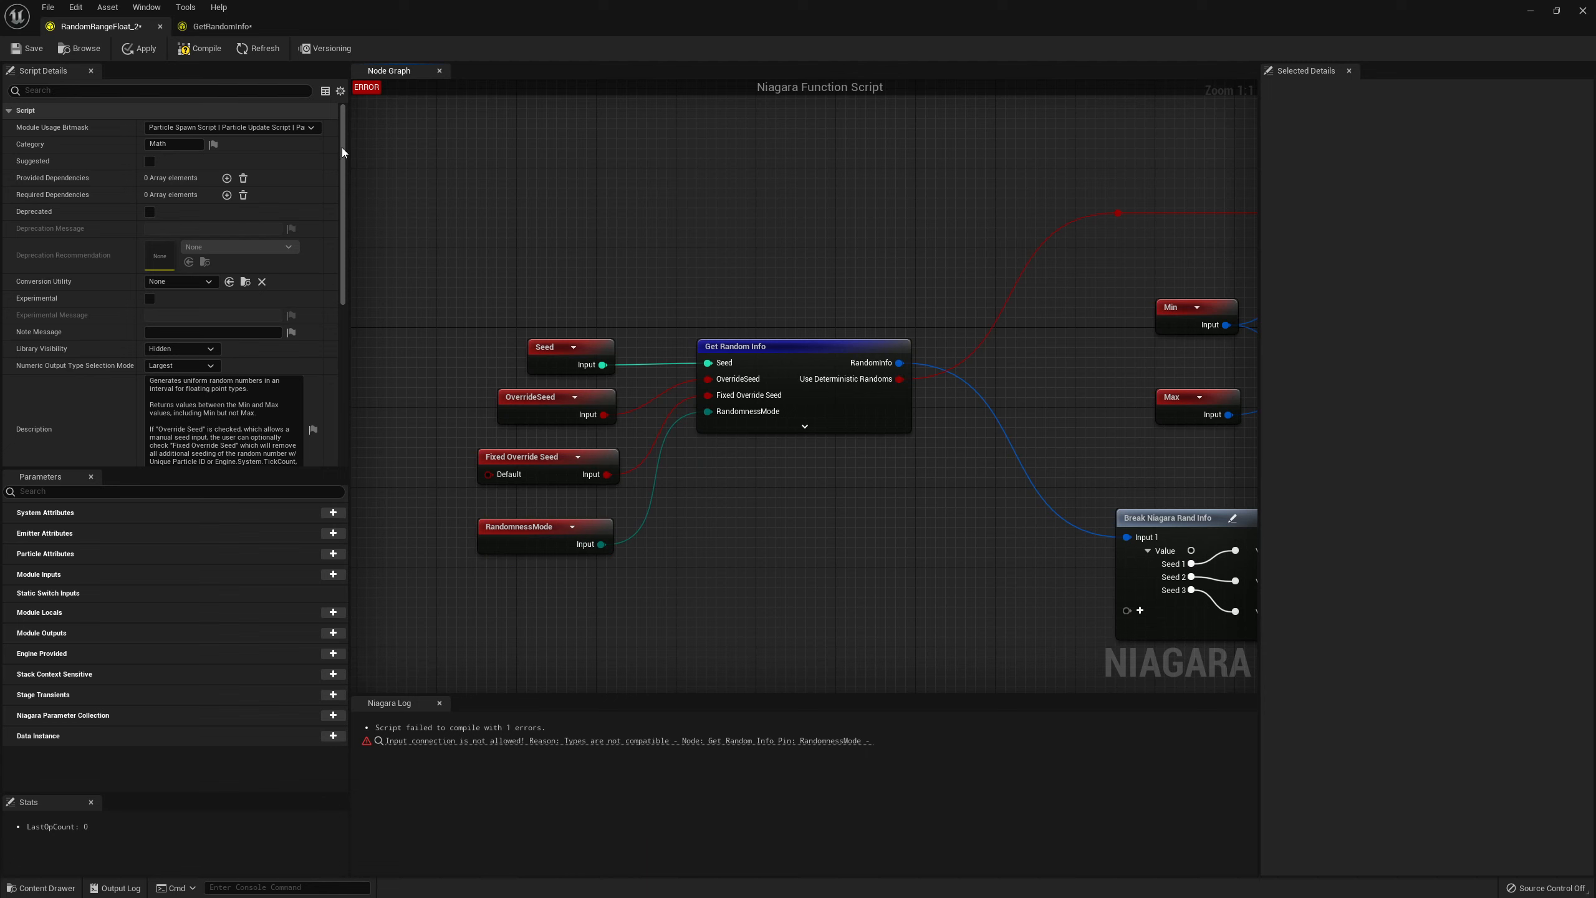
Apply and save the RandomRangeFloat_2 script, then close the script editor window
left_click(140, 50)
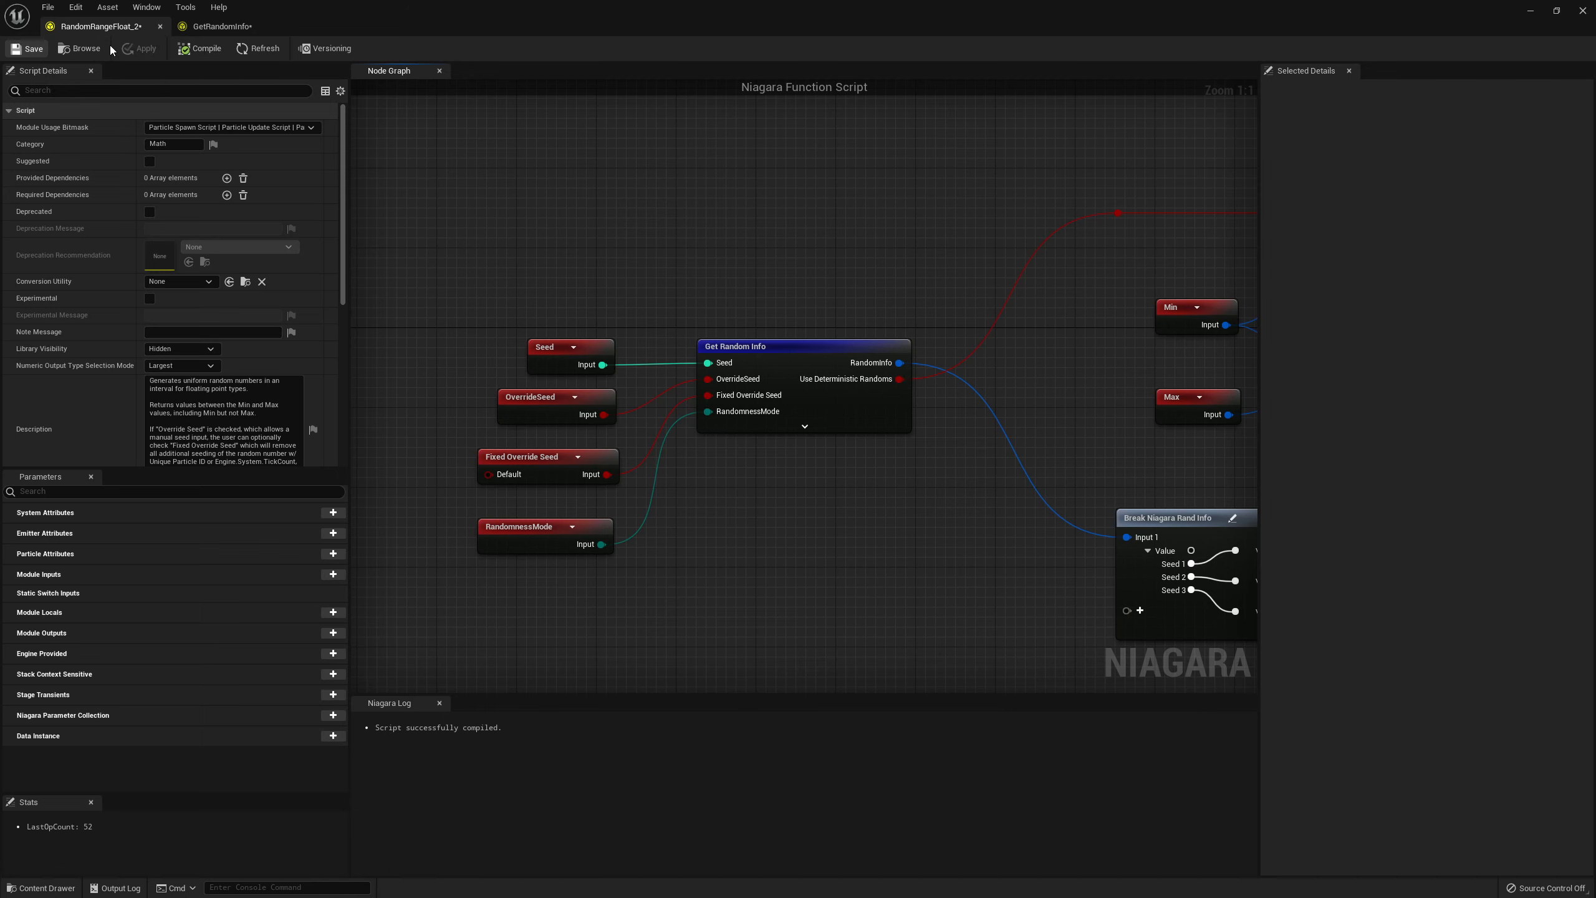
key("ctrl+s")
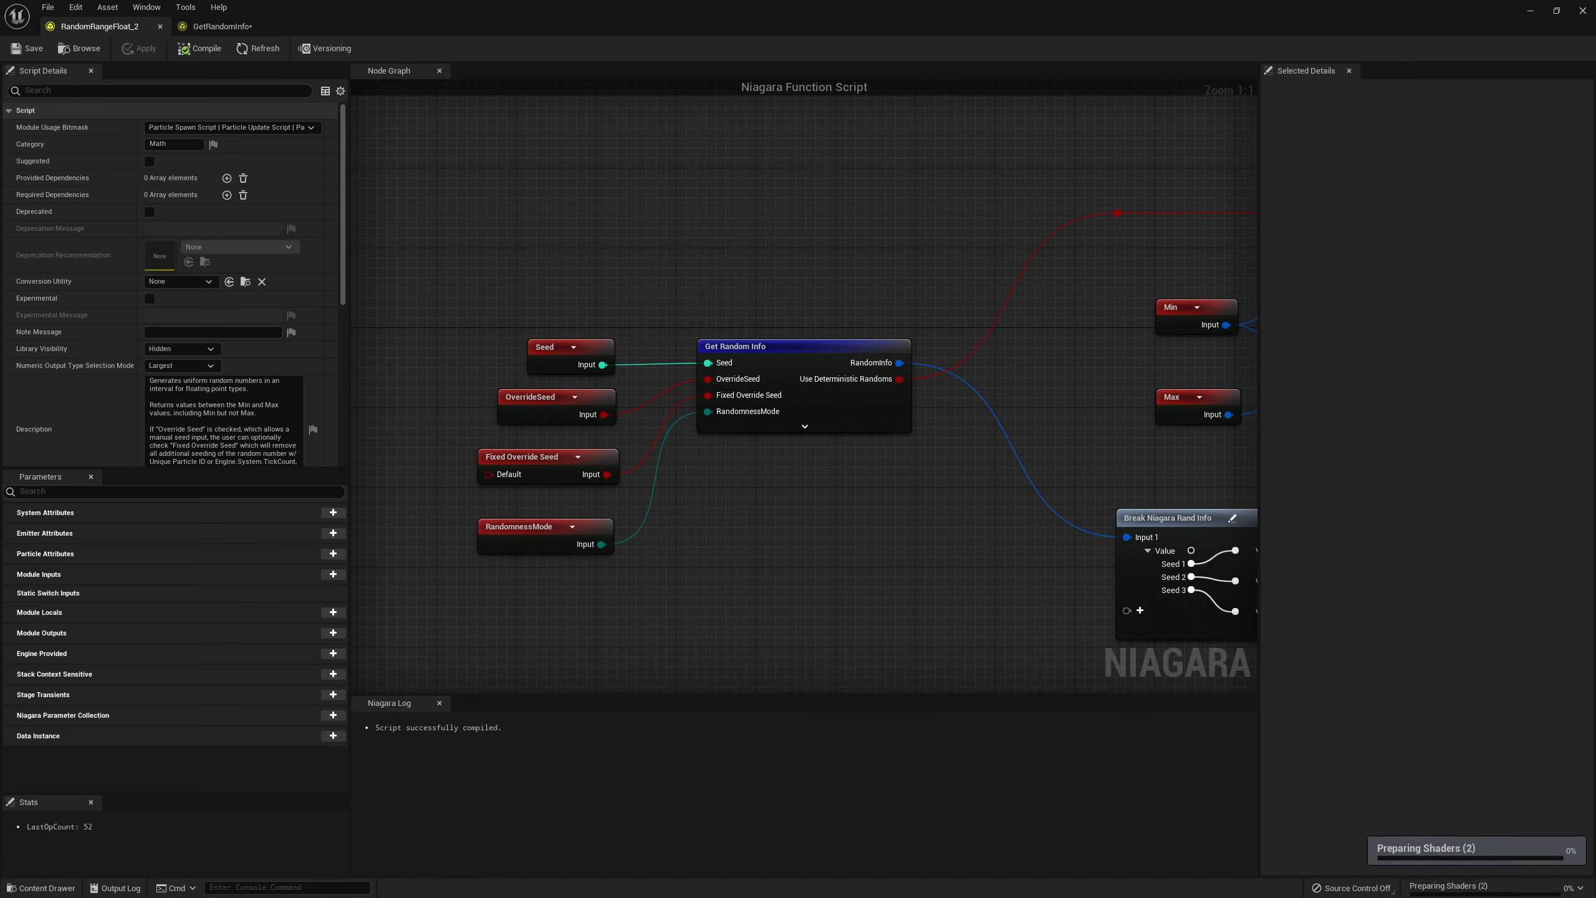
left_click(1582, 11)
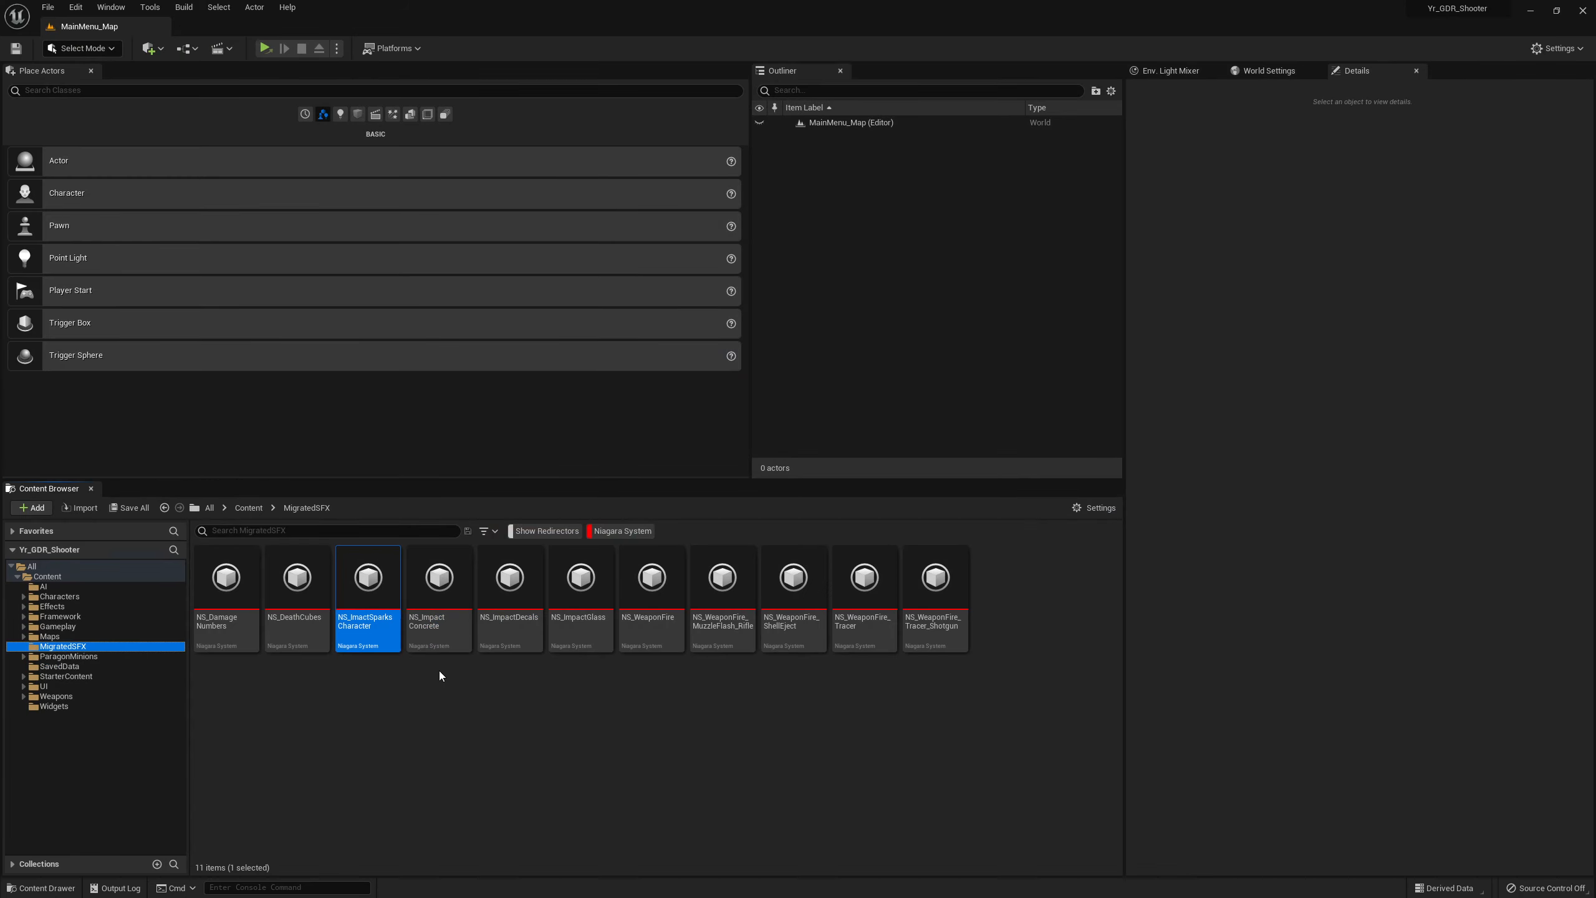
Open NS_ImactSparksCharacter, check its emitters for remaining compile errors, and close it
mouse_move(364, 590)
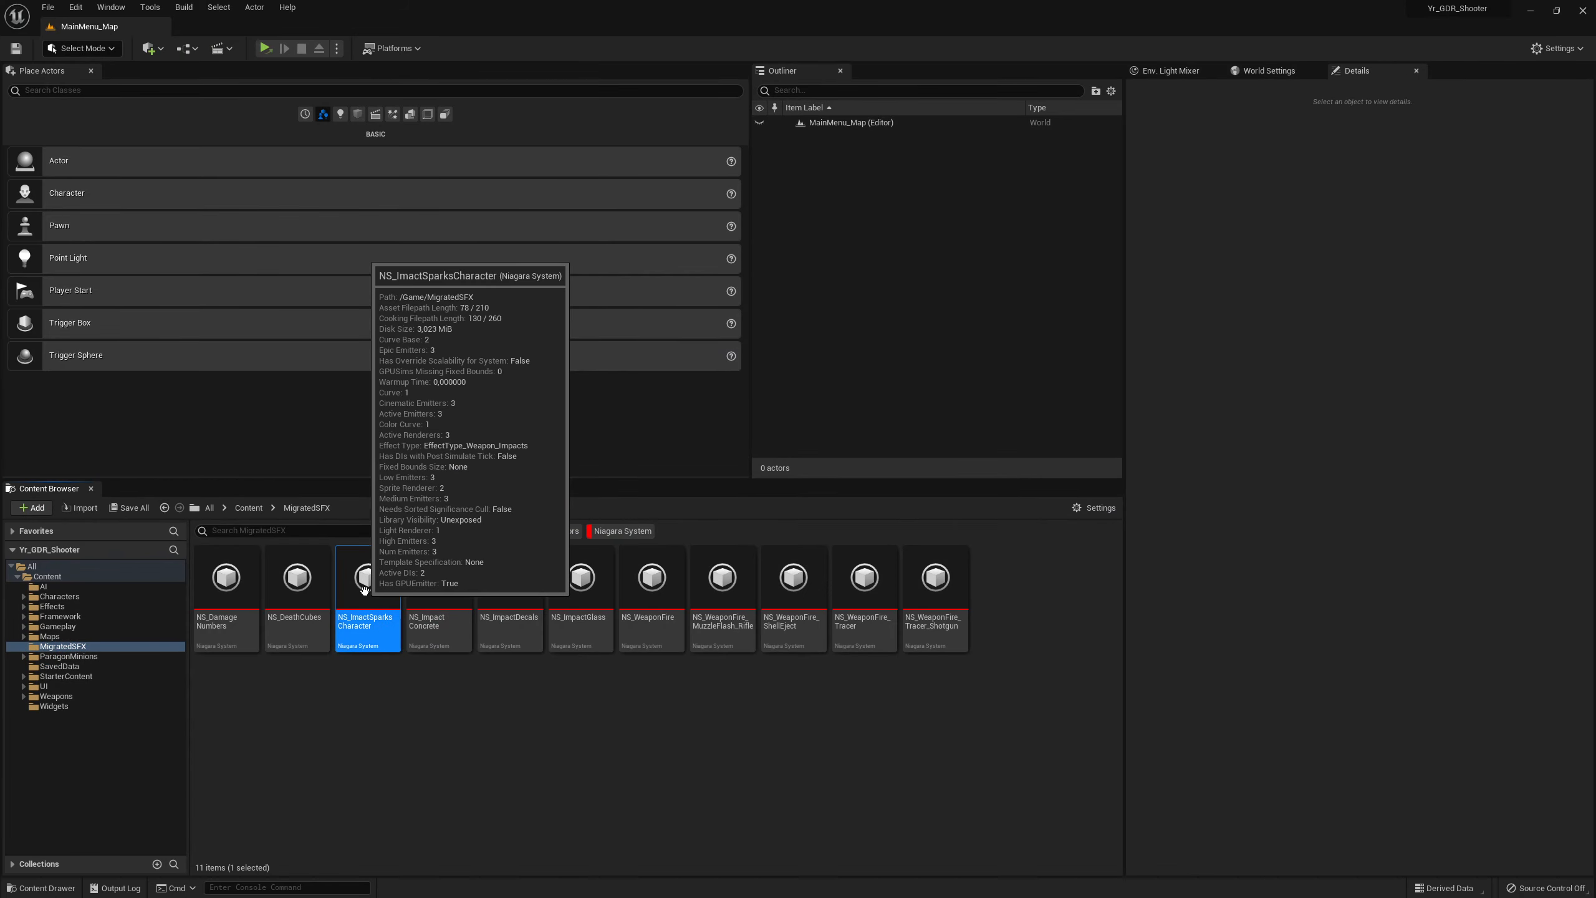
double_click(366, 593)
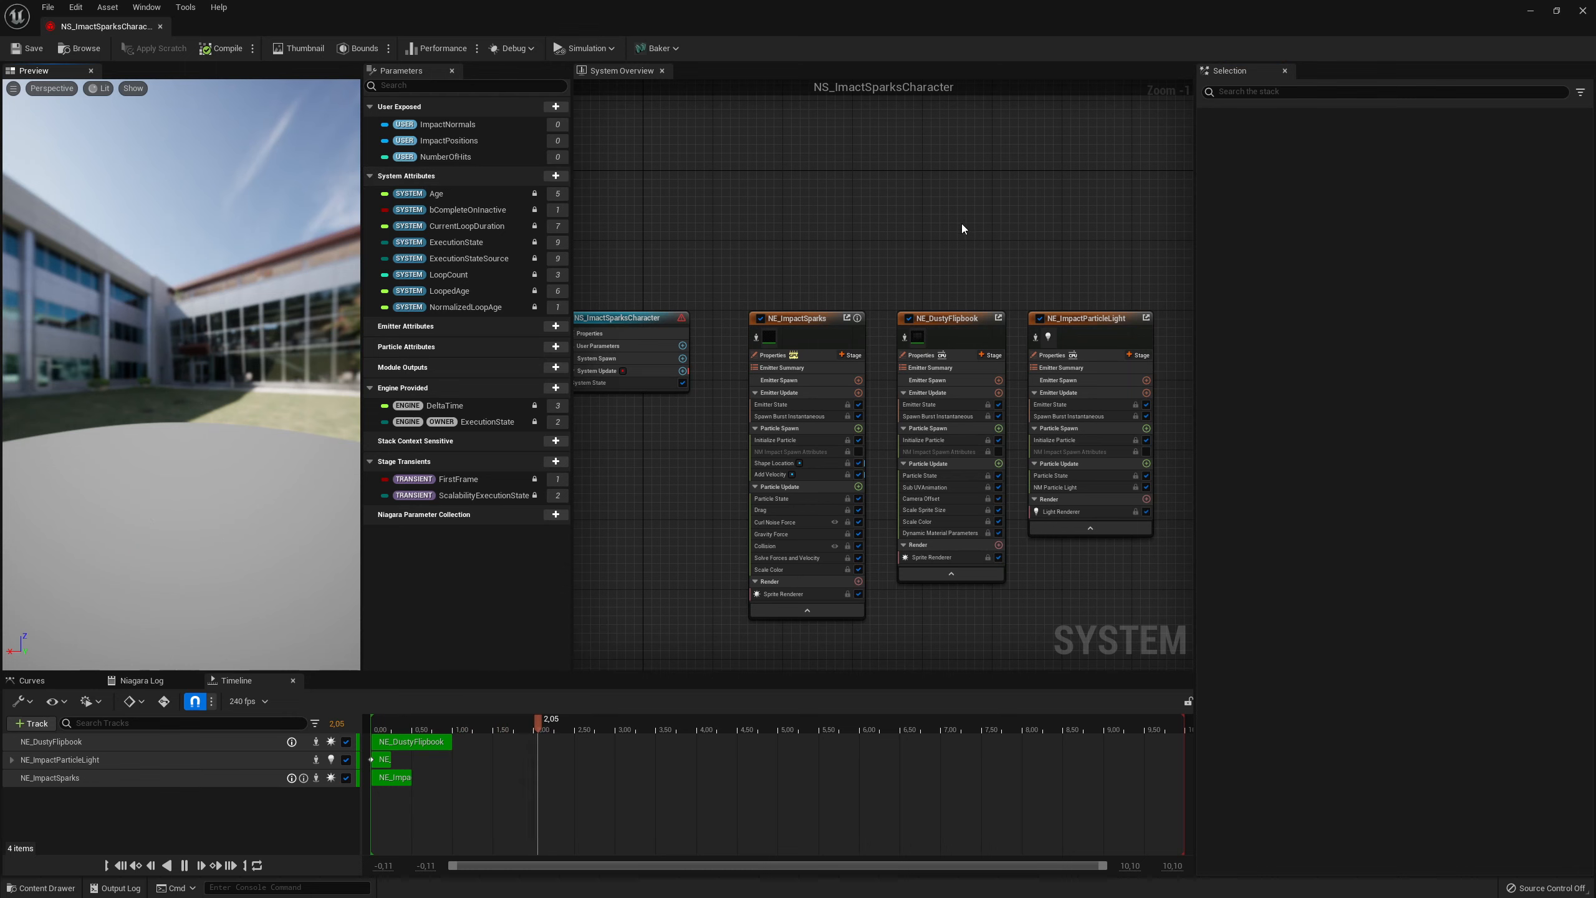
left_click(1583, 10)
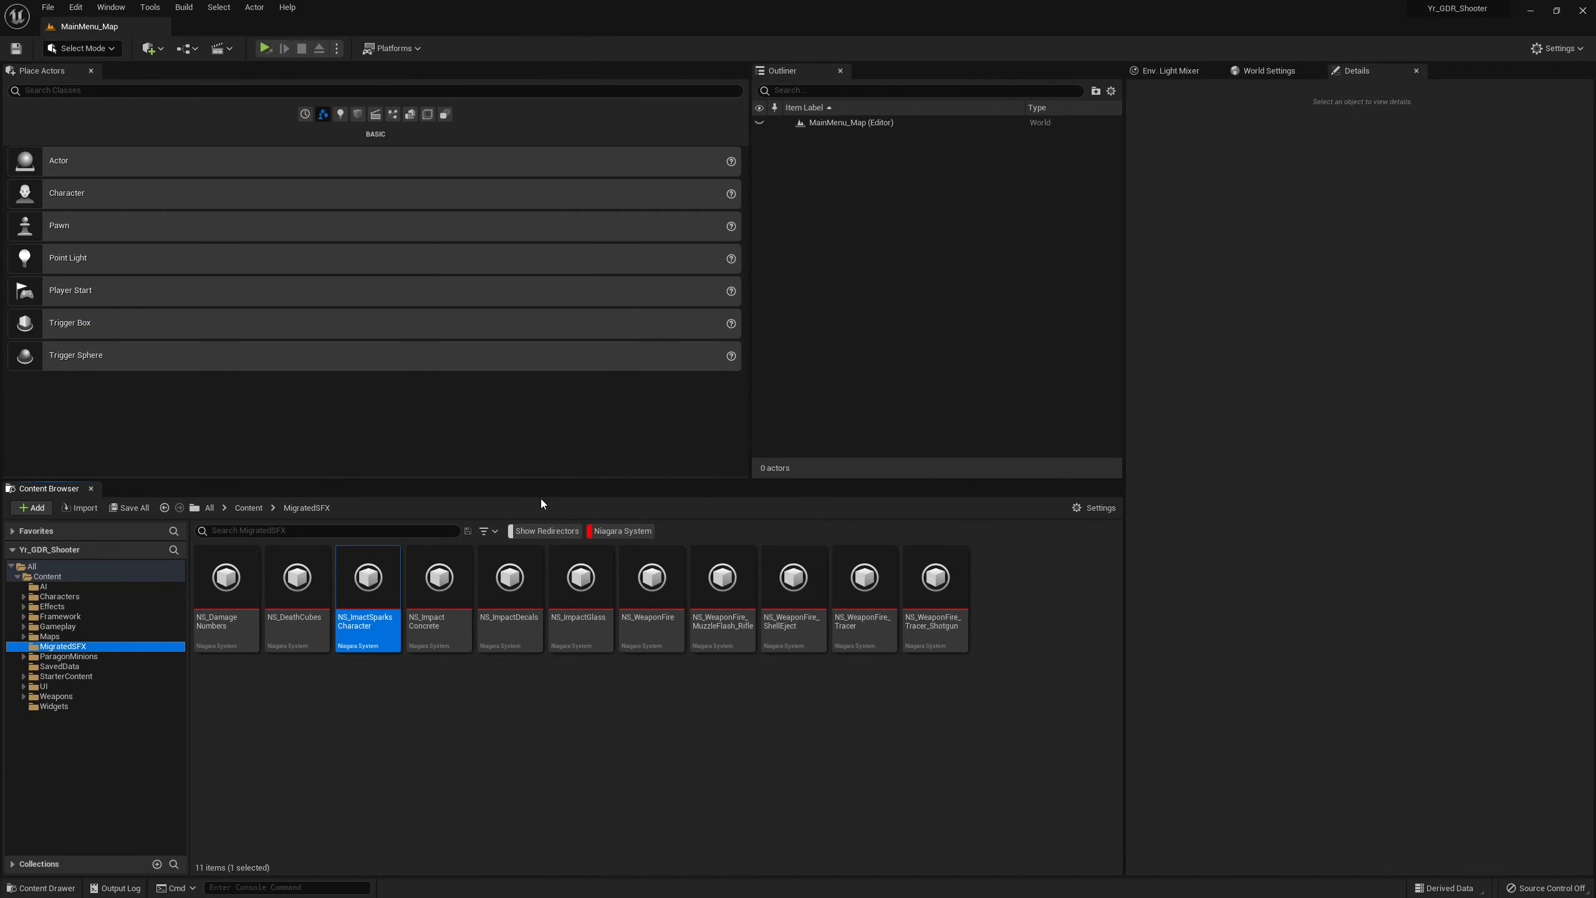
Open NS_ImpactConcrete, examine the Collision module of the NE_Rocks emitter, and go to the source of its first compile error
left_click(420, 621)
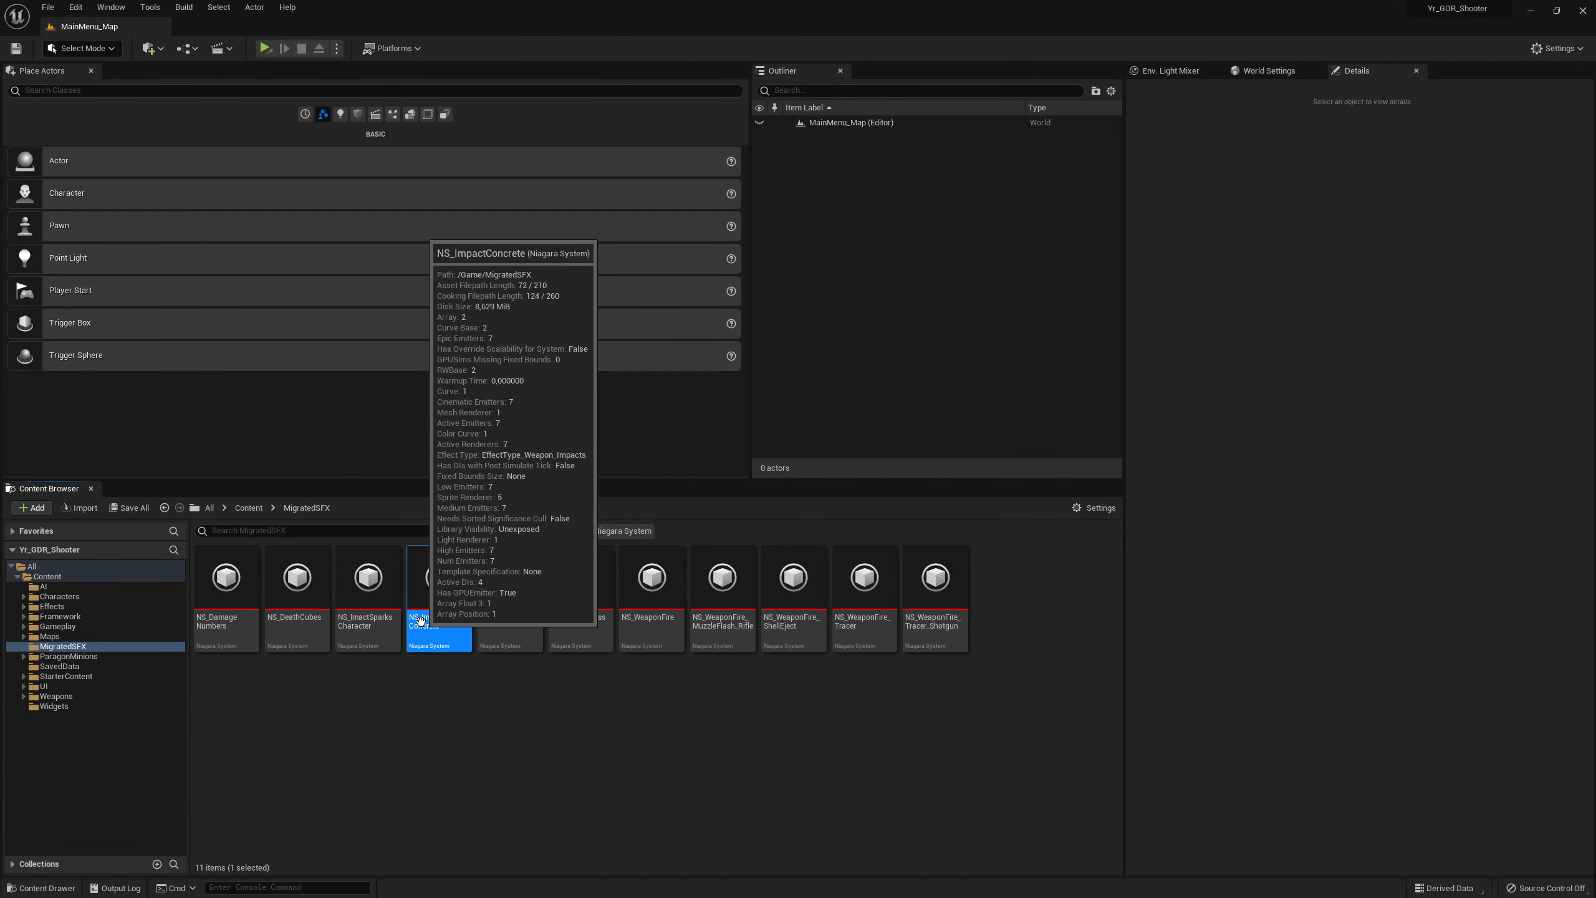
double_click(457, 583)
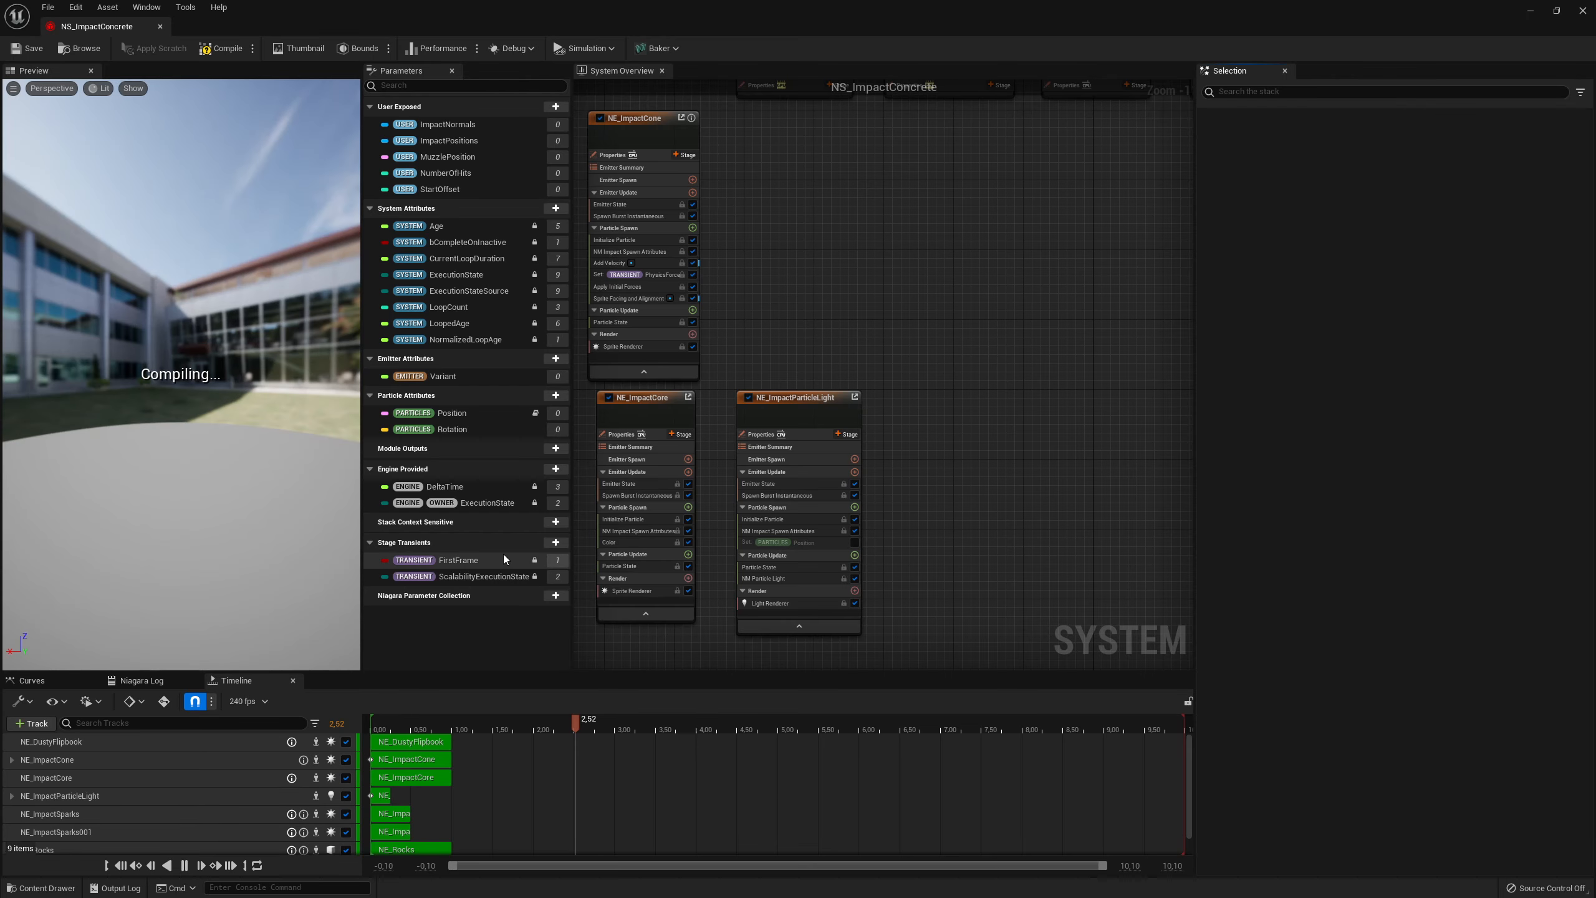
right_click_drag(878, 371, 692, 493)
right_click_drag(833, 464, 746, 471)
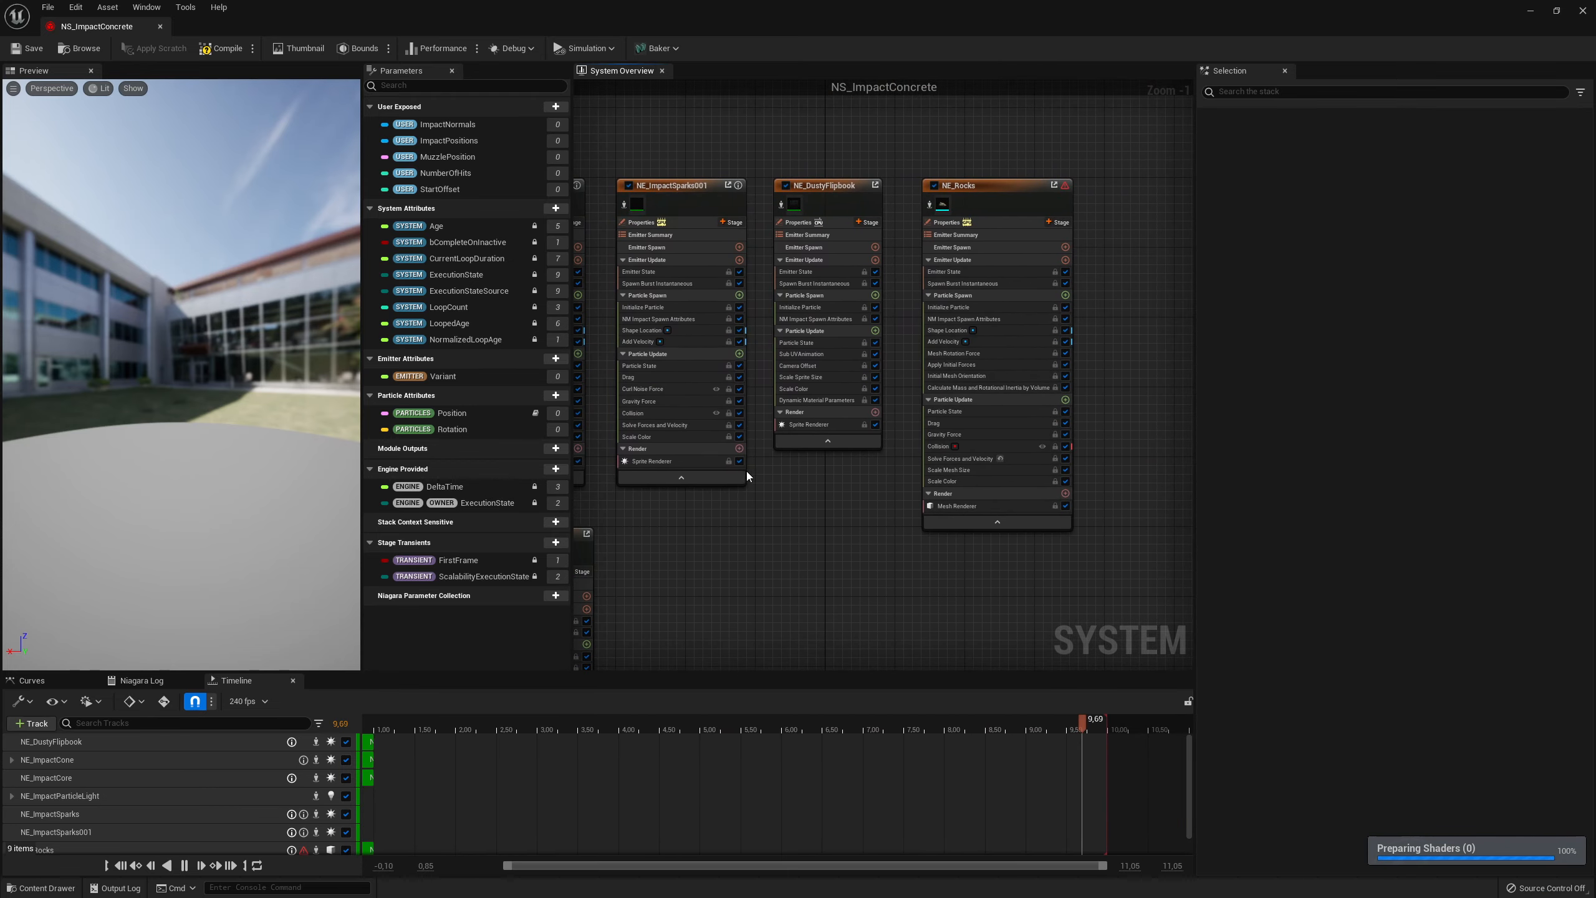
left_click(948, 447)
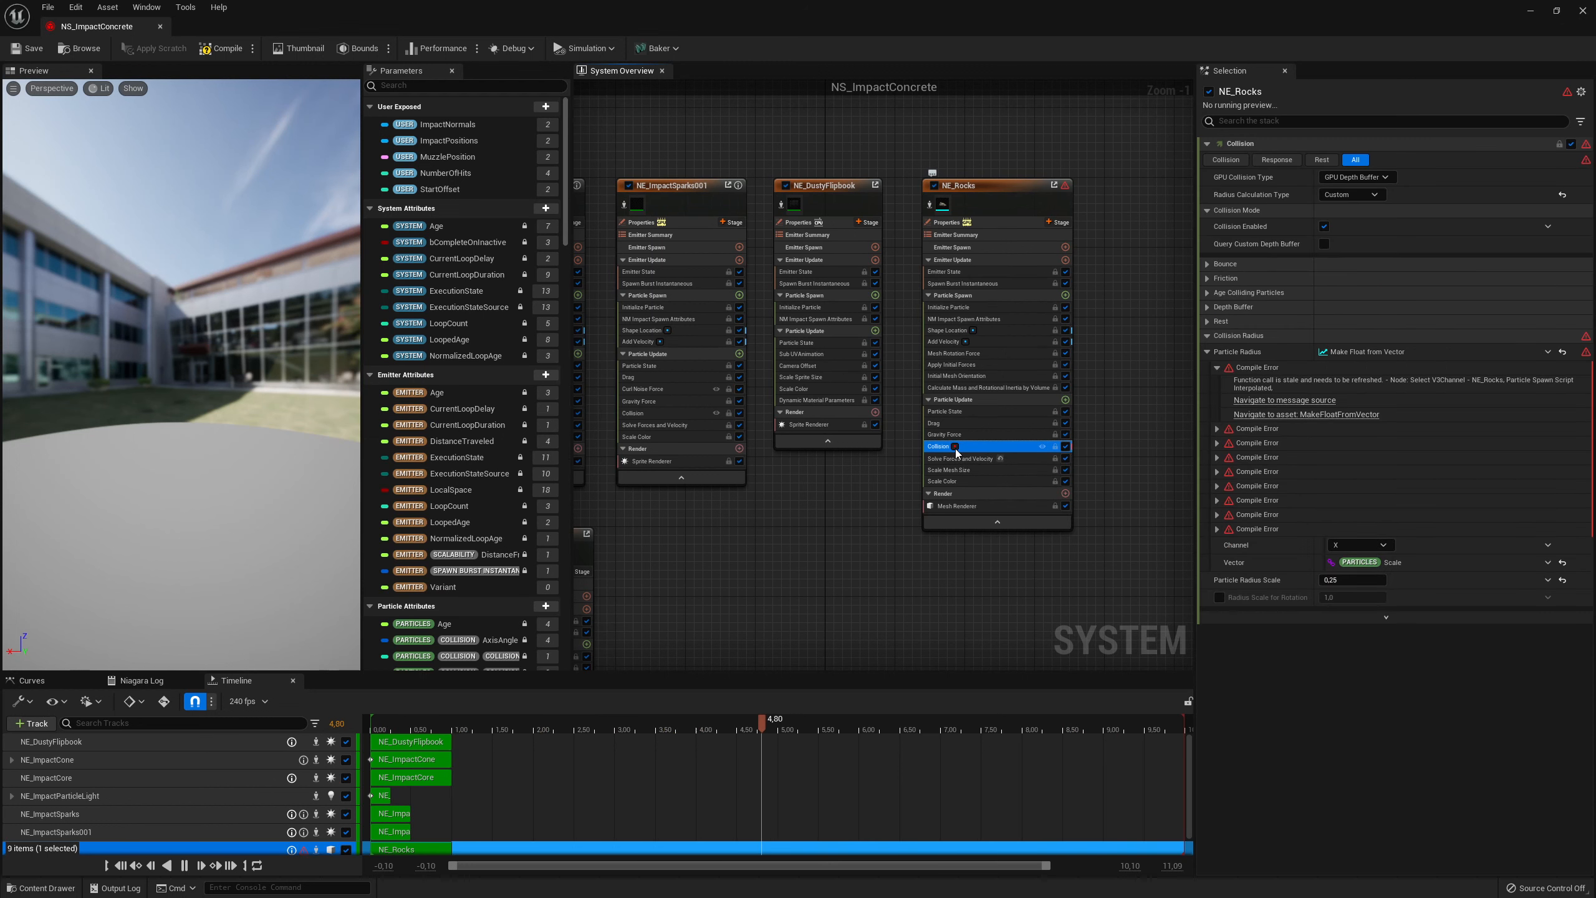
mouse_move(984, 452)
left_click(1265, 400)
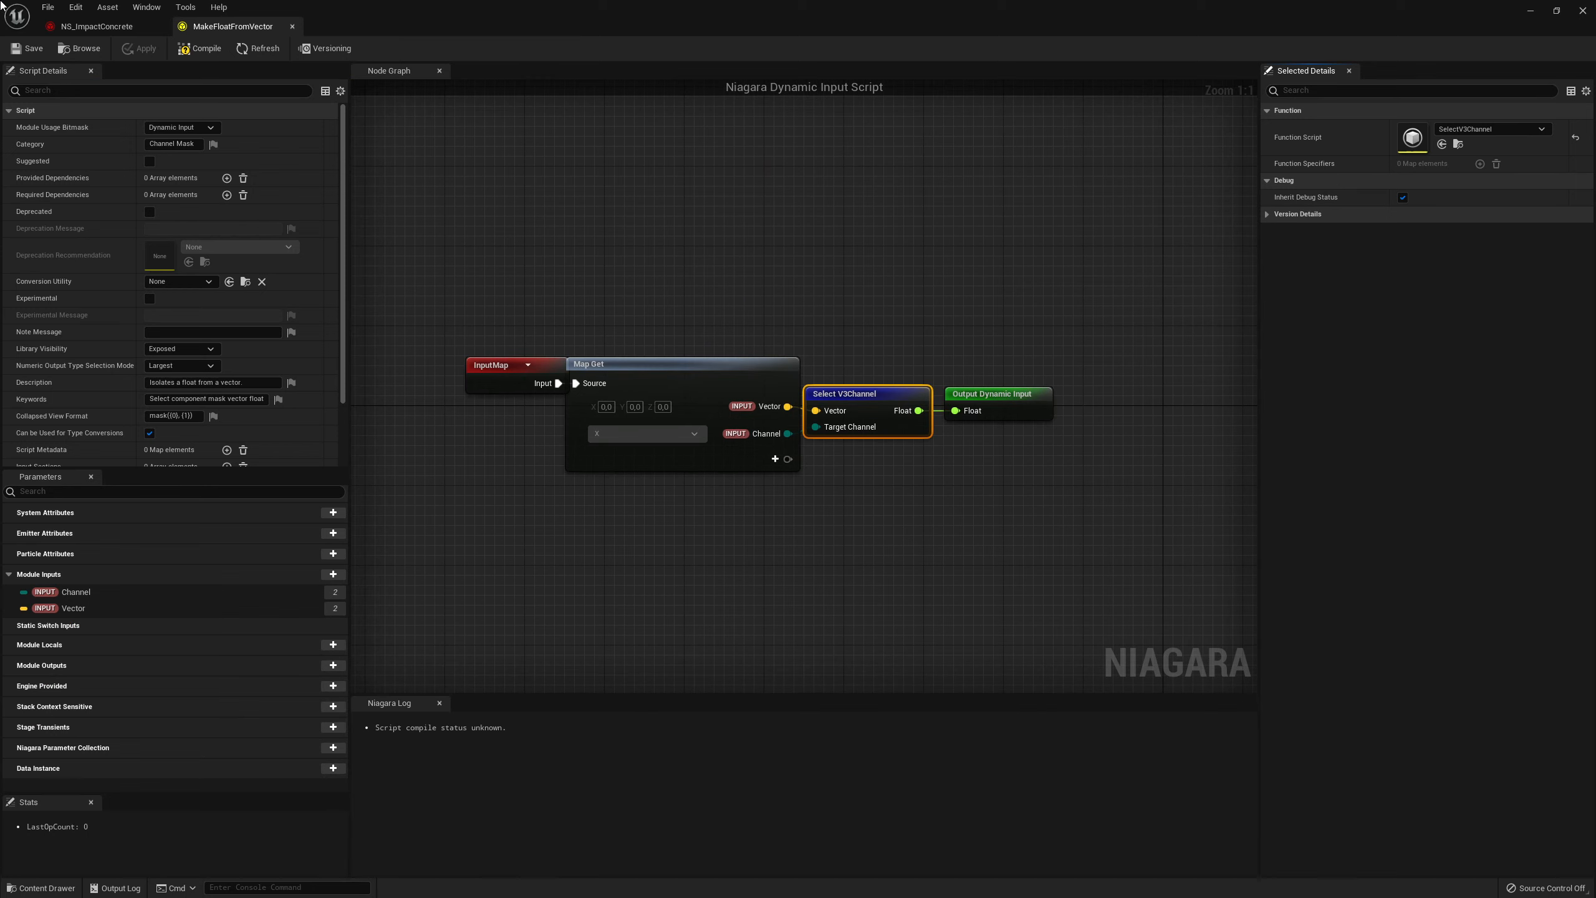
Close NS_ImpactConcrete and compile the MakeFloatFromVector dynamic input script
left_click(160, 26)
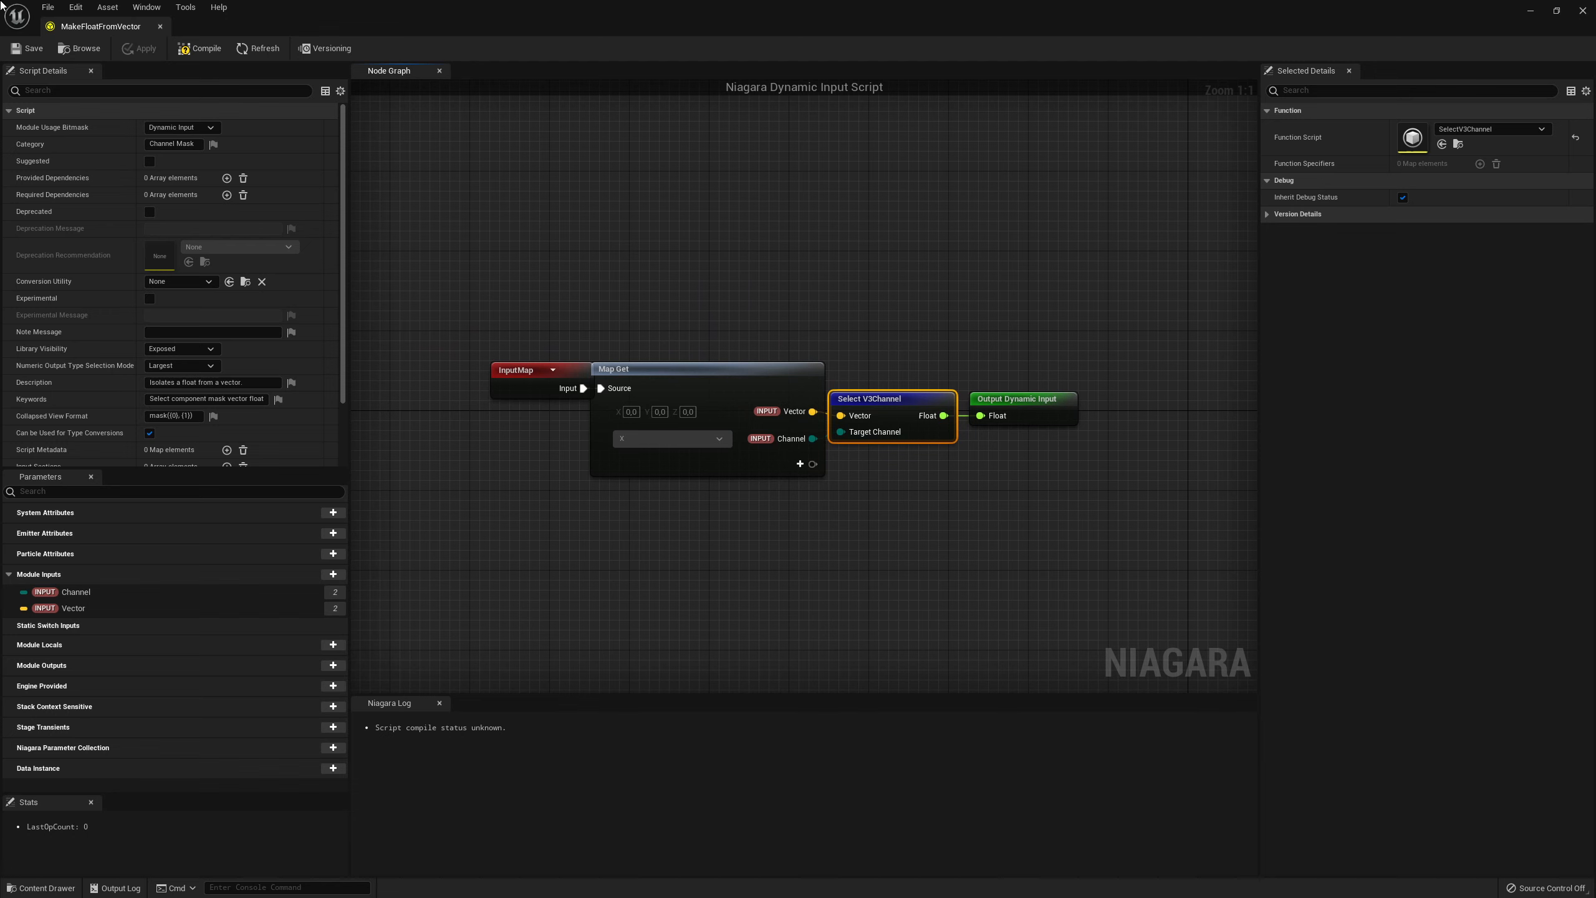
left_click(204, 54)
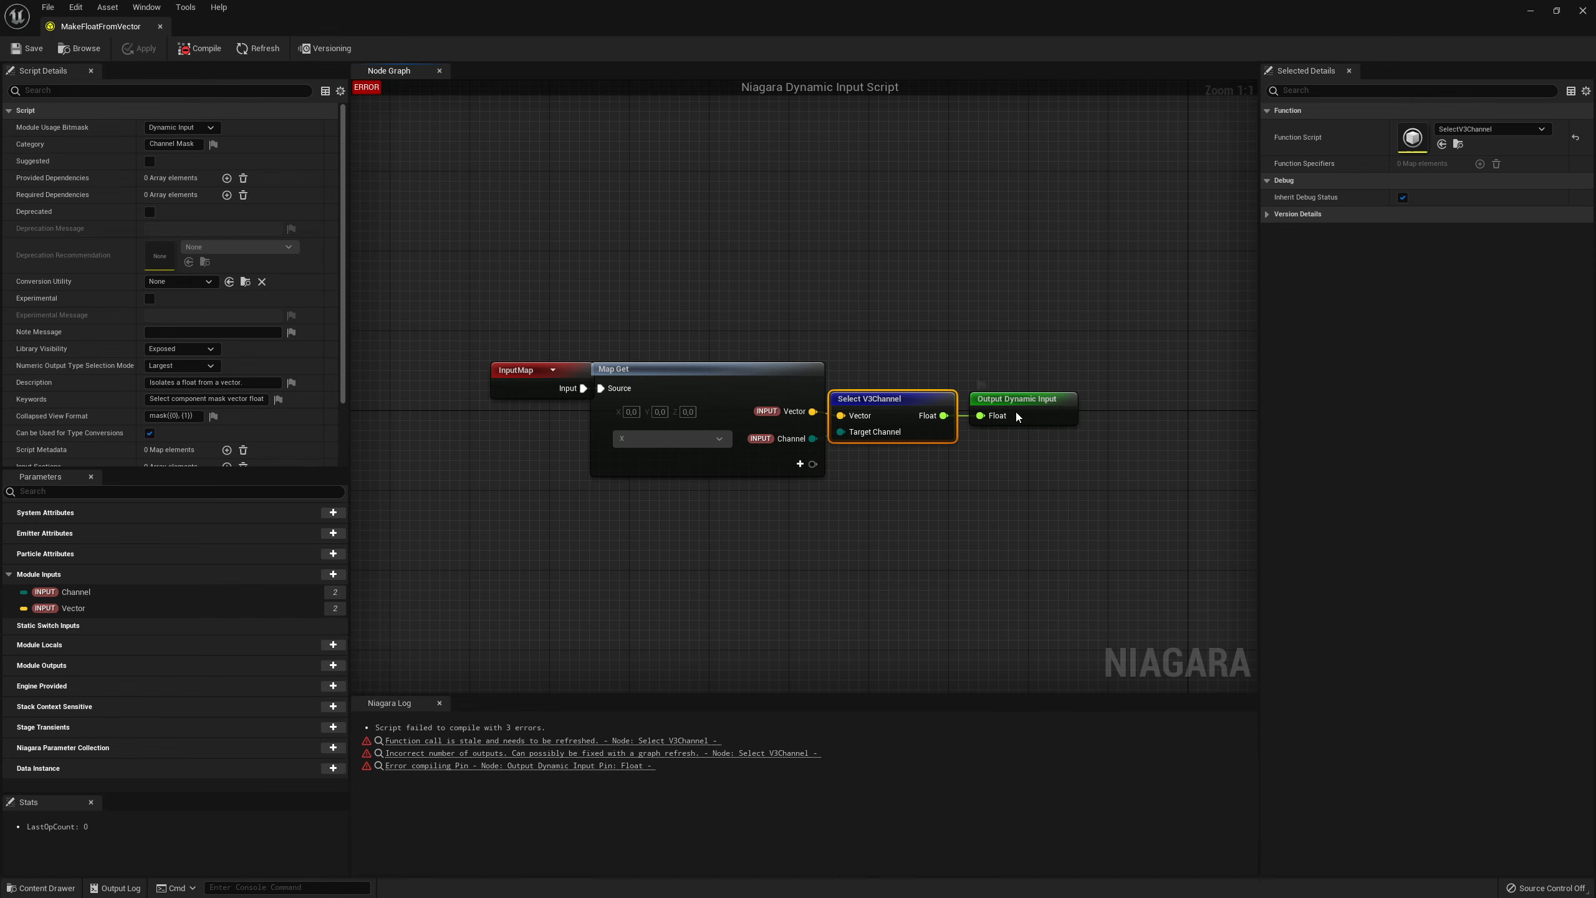
Space out the nodes around Select V3Channel, then open the SelectV3Channel script and refresh it
left_click_drag(1027, 407, 1064, 417)
double_click(937, 404)
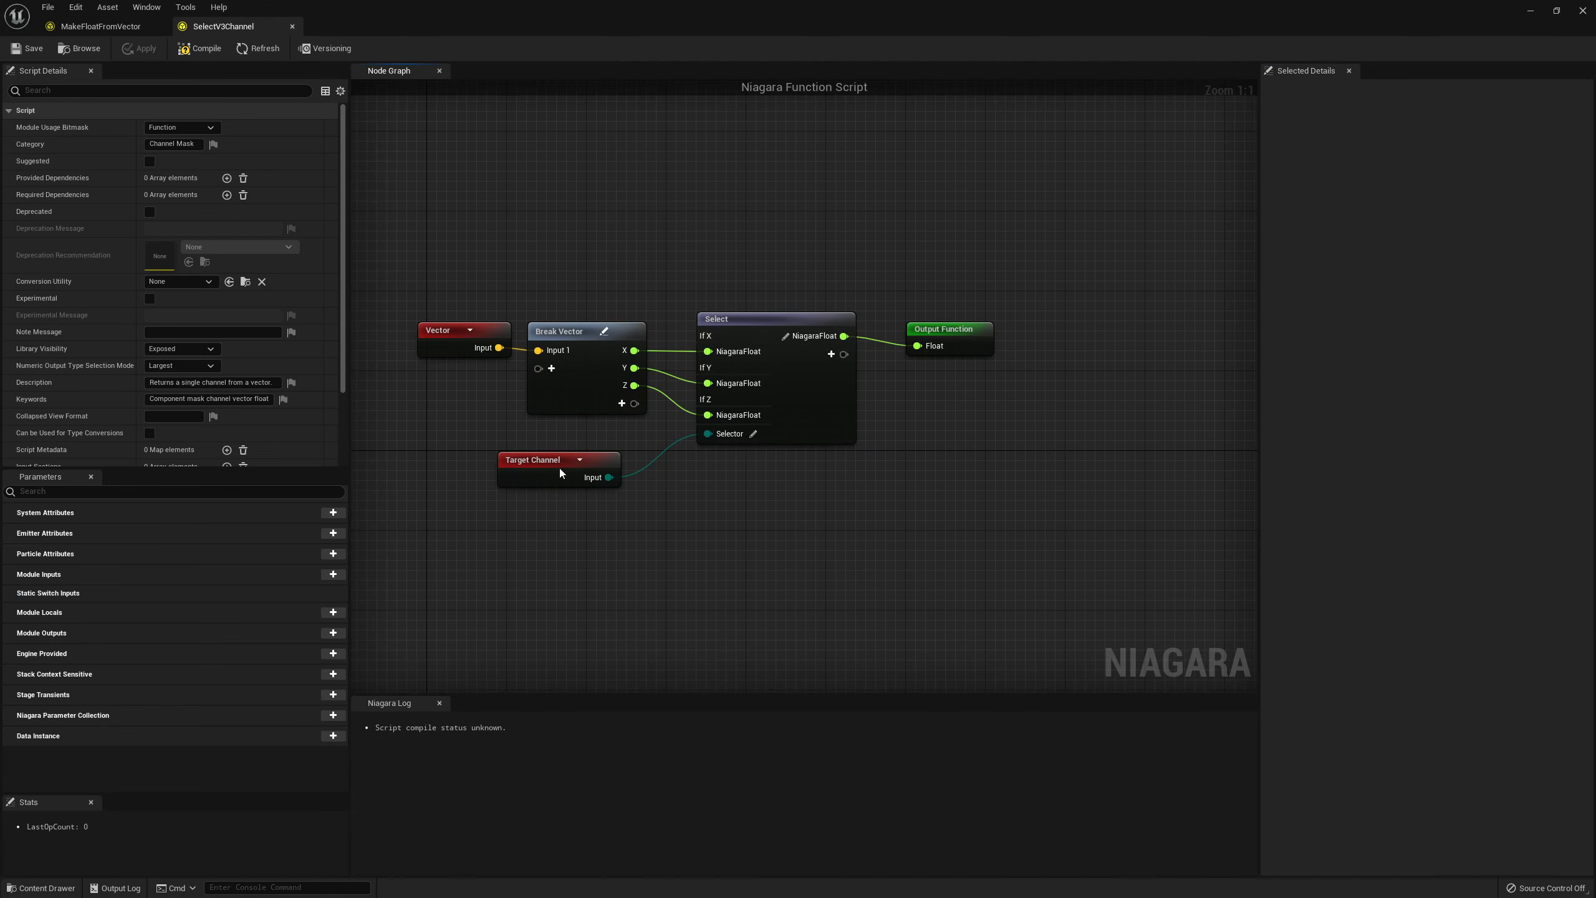
left_click(260, 50)
Return to MakeFloatFromVector and locate the incompatible-types error on Select V3Channel's Target Channel pin from the log
left_click(125, 27)
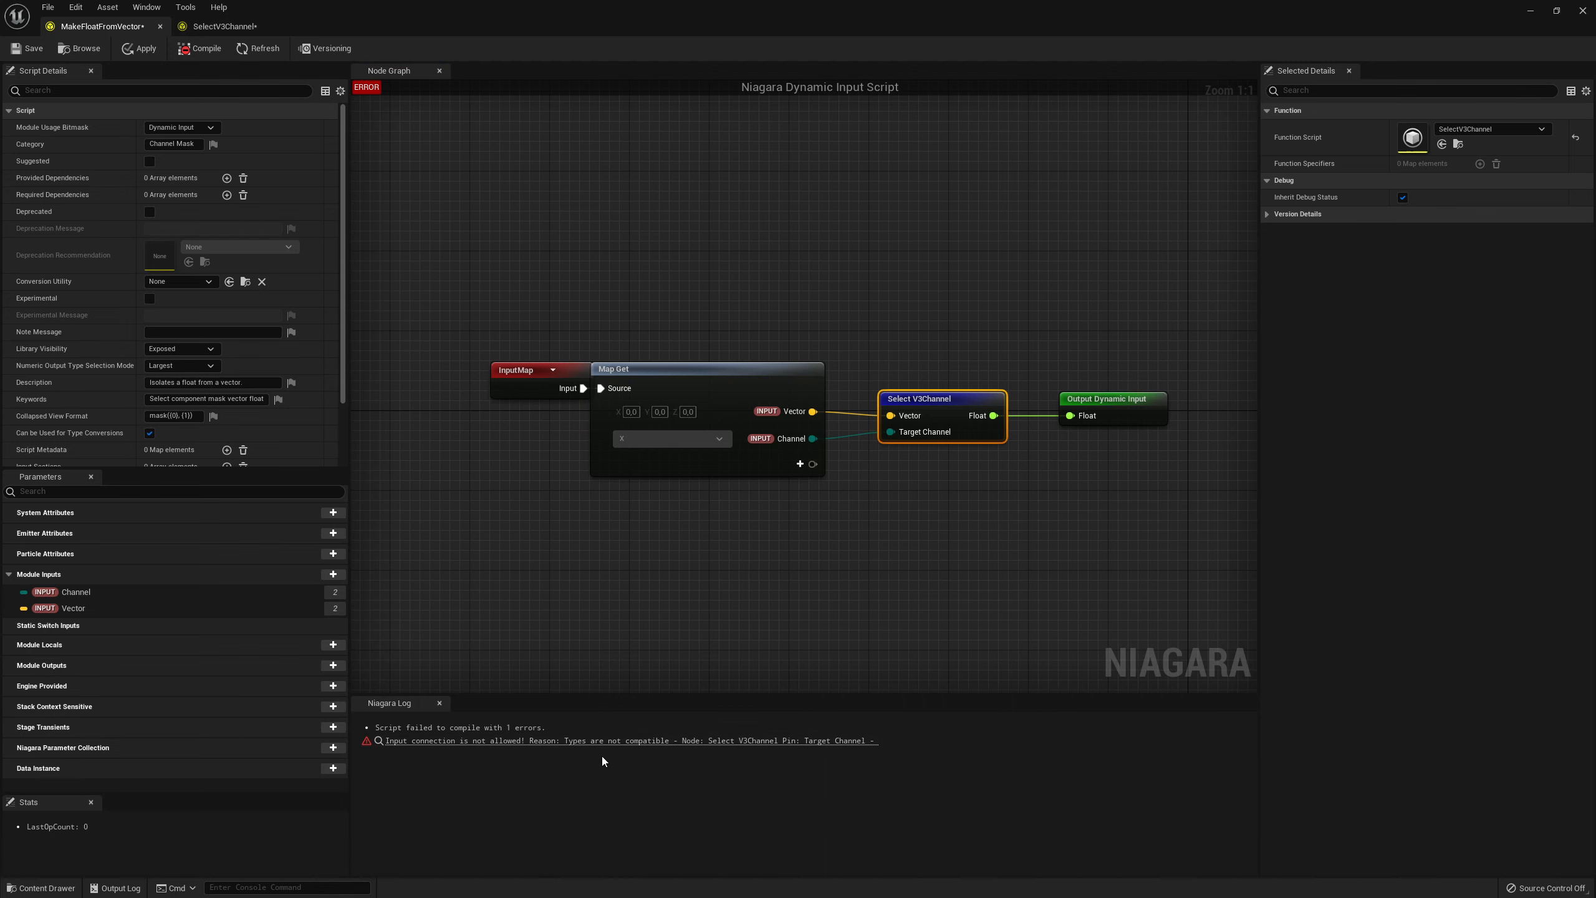
left_click(746, 741)
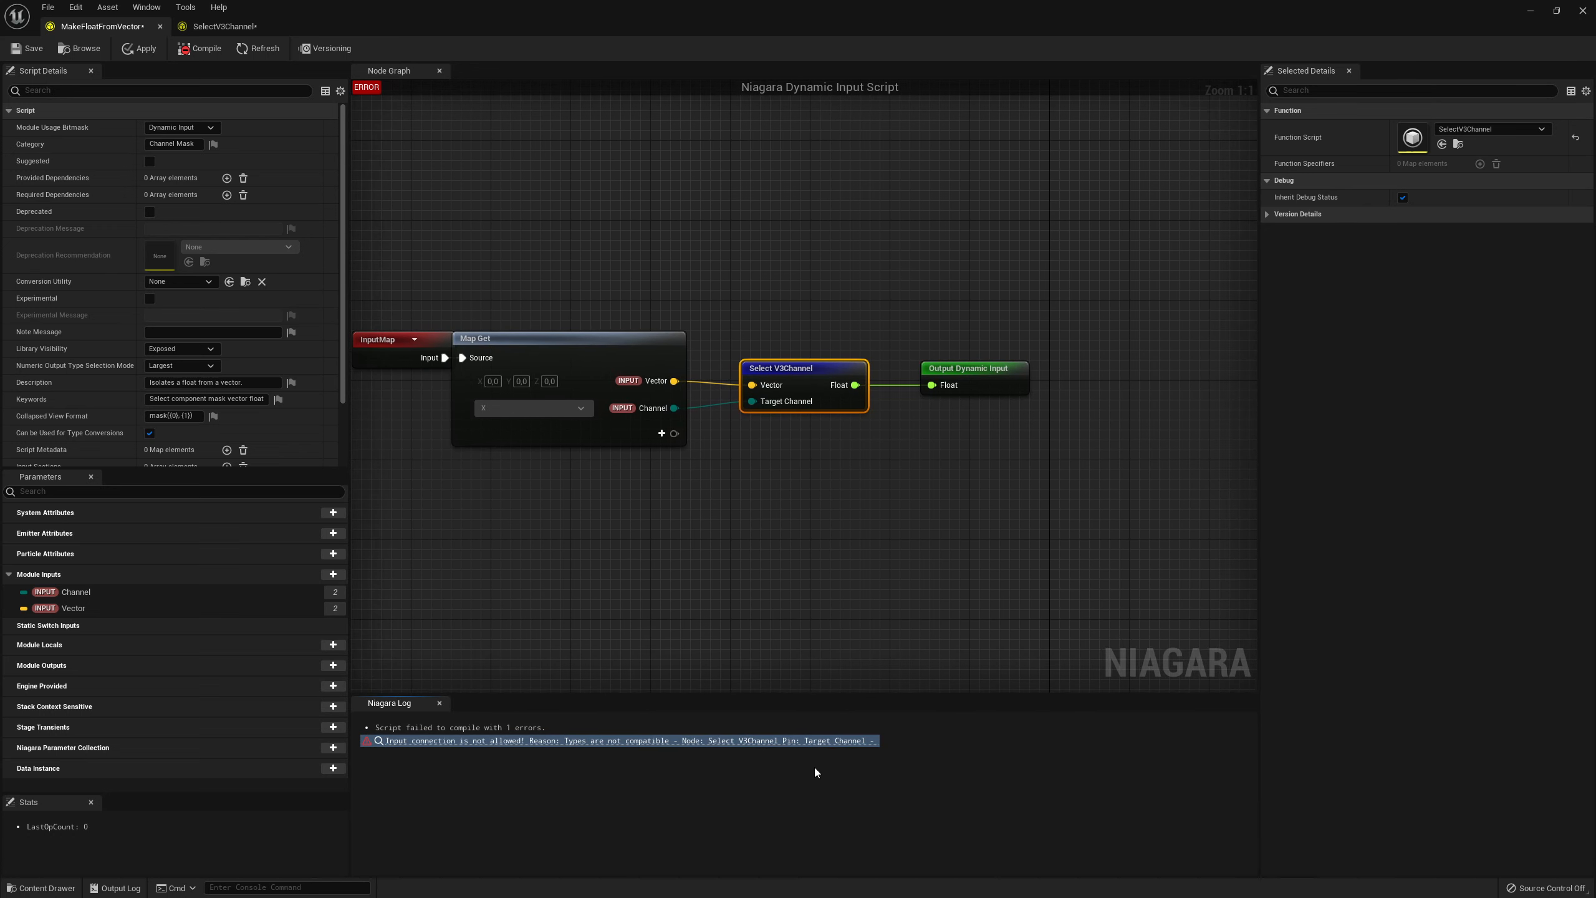
left_click(772, 765)
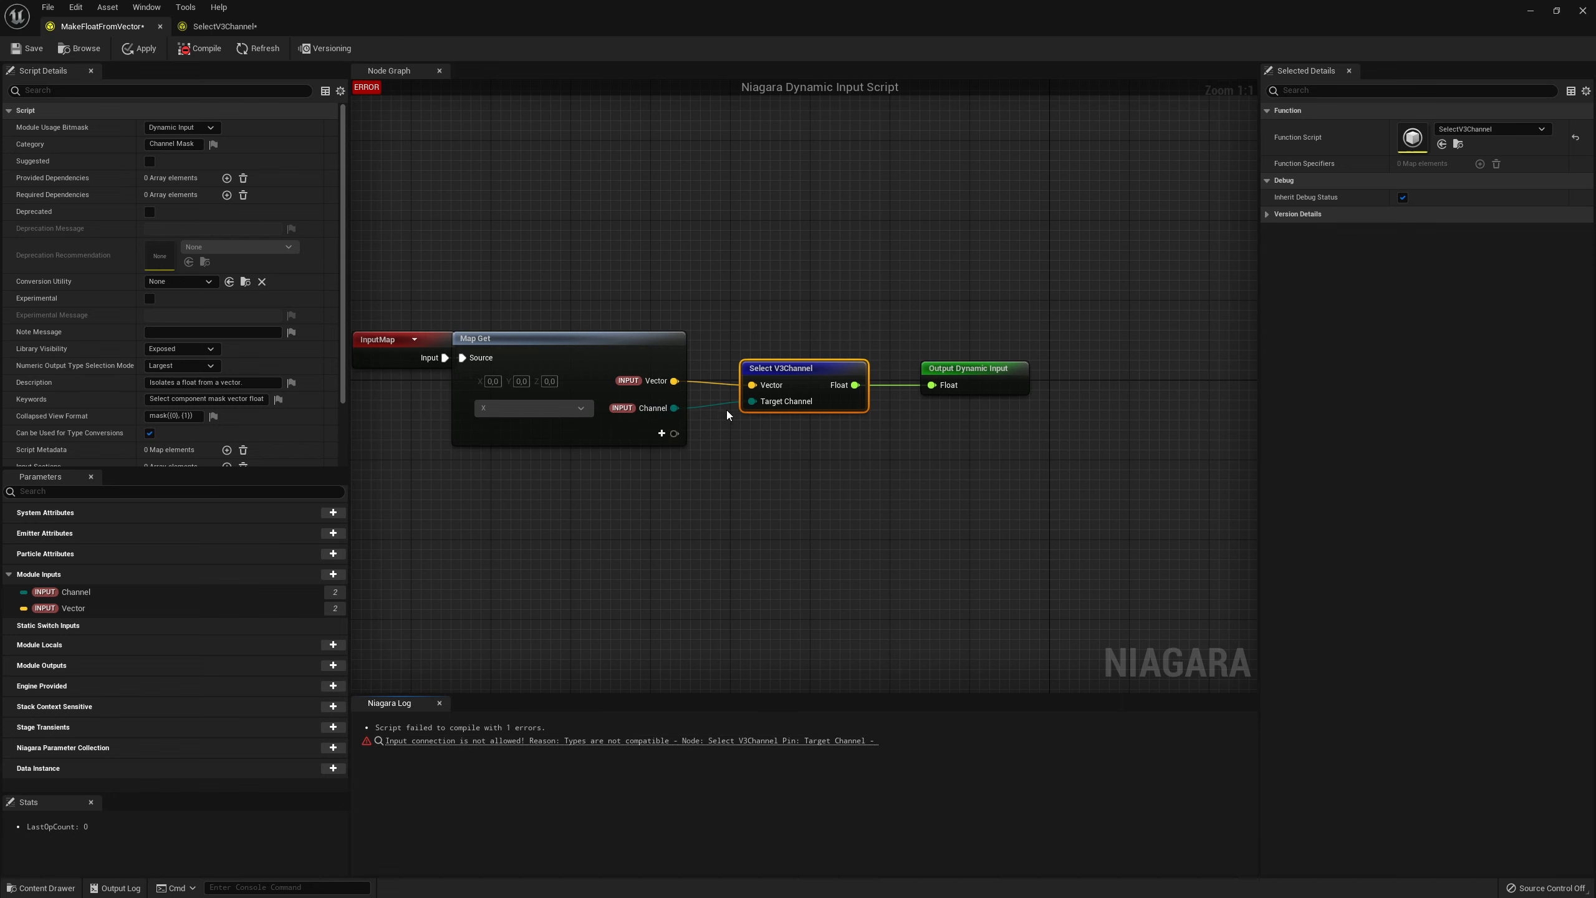
Try to rewire the Channel output to Select V3Channel's Target Channel pin, and open the SelectV3Channel script
mouse_move(752, 401)
left_click_drag(752, 401, 668, 412)
left_click(717, 469)
double_click(806, 384)
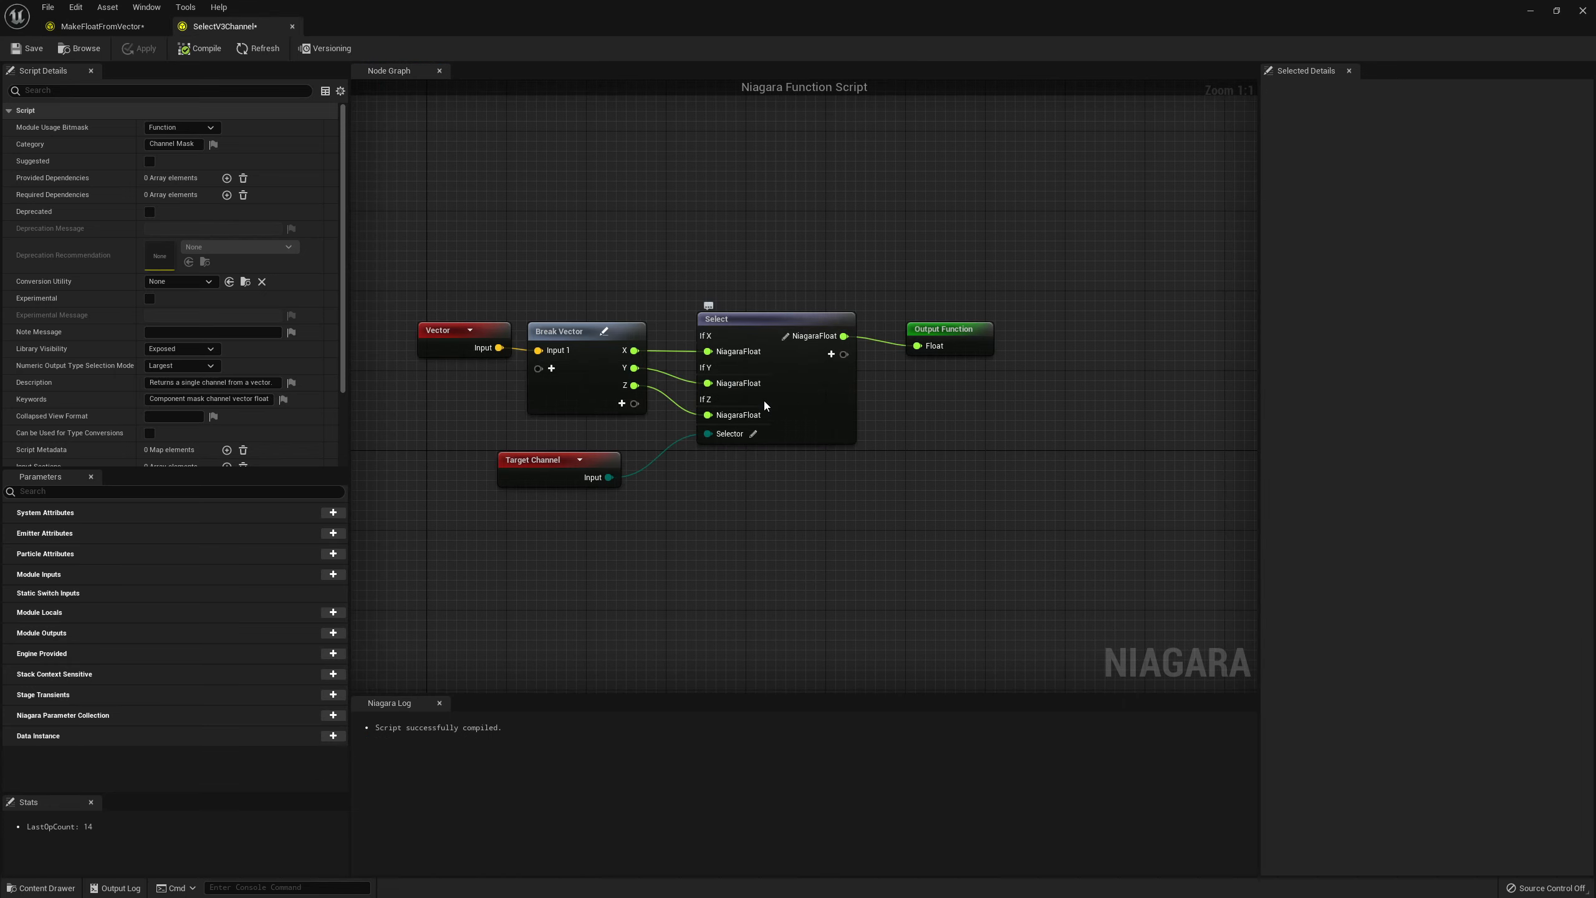
Replace the Target Channel input node with a new ENiagaraVector3_Channels parameter wired to the Select node's Selector, and apply the script
mouse_move(547, 459)
left_mouse_down()
mouse_move(530, 468)
mouse_move(542, 475)
left_mouse_up()
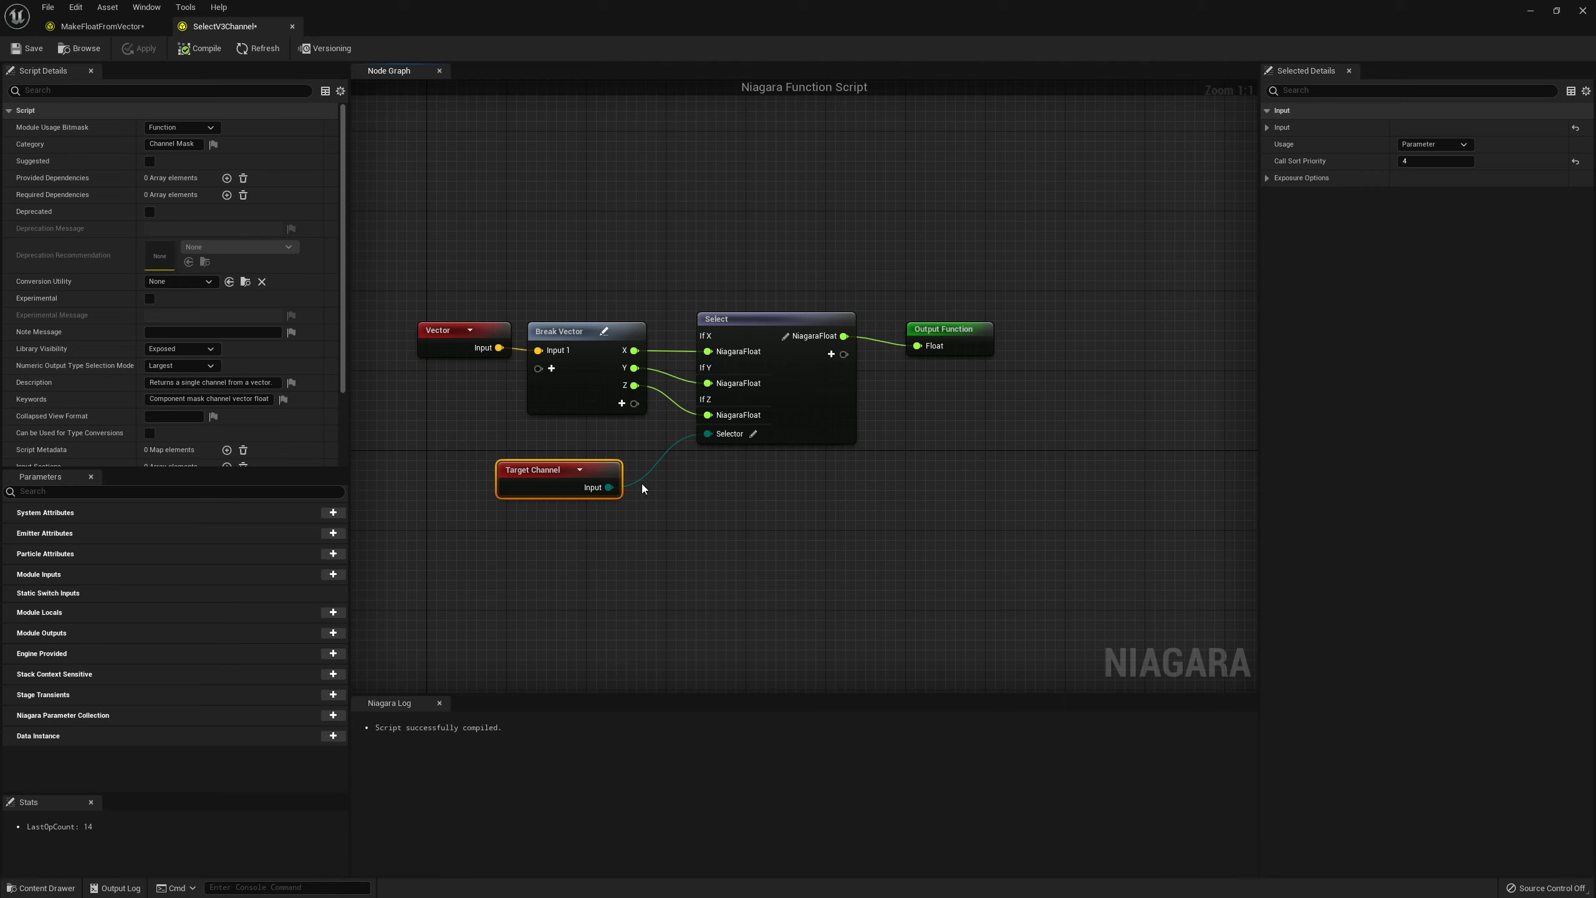
double_click(532, 470)
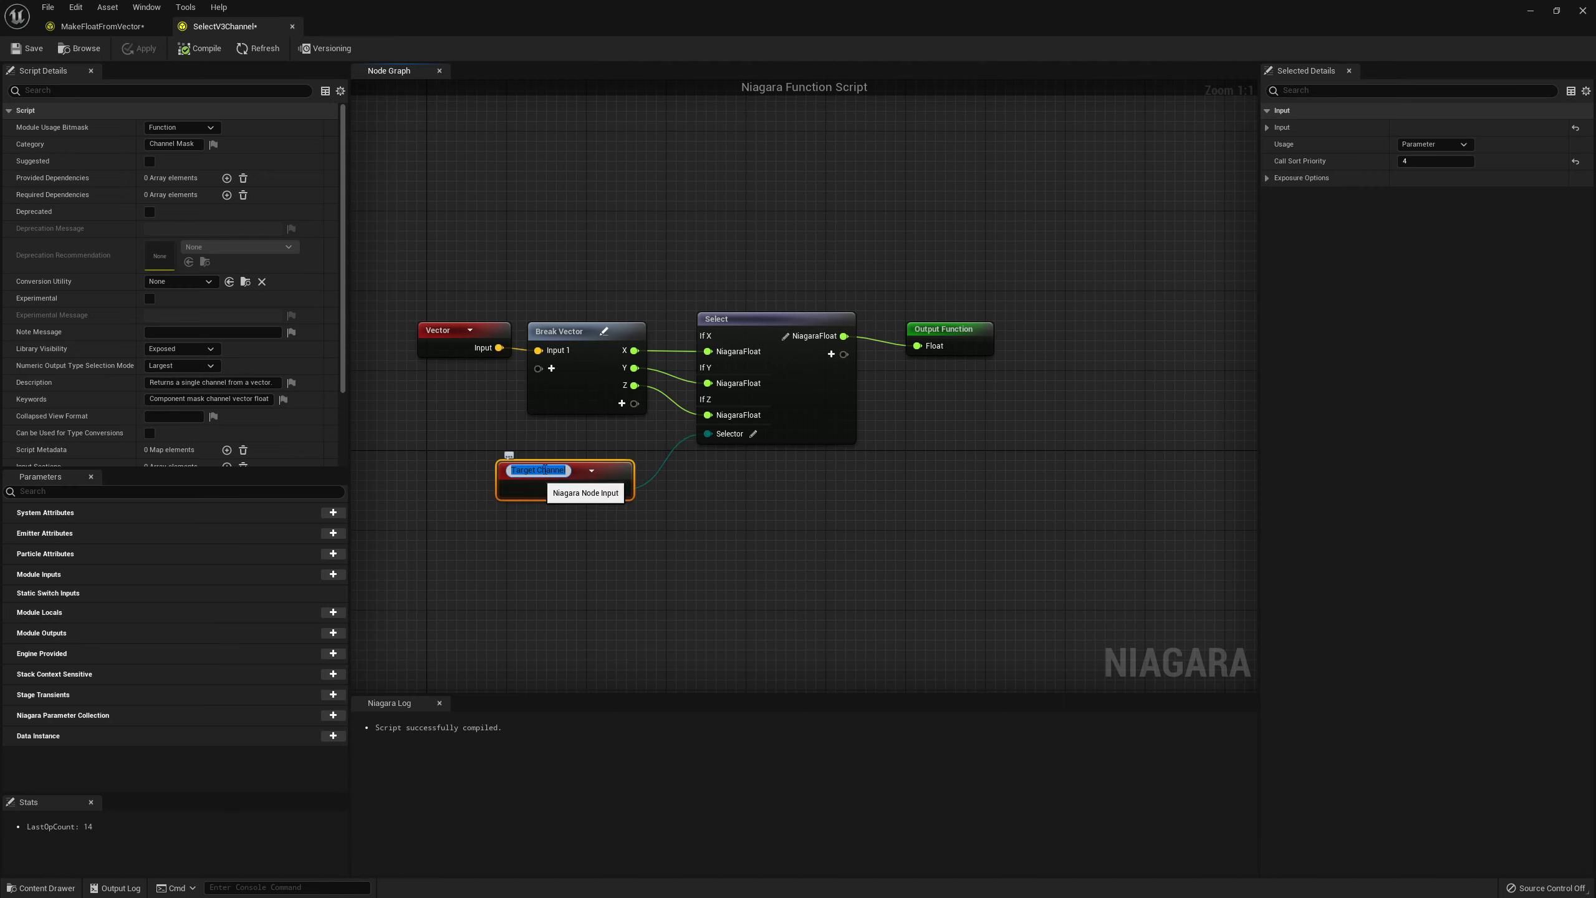
left_click(533, 539)
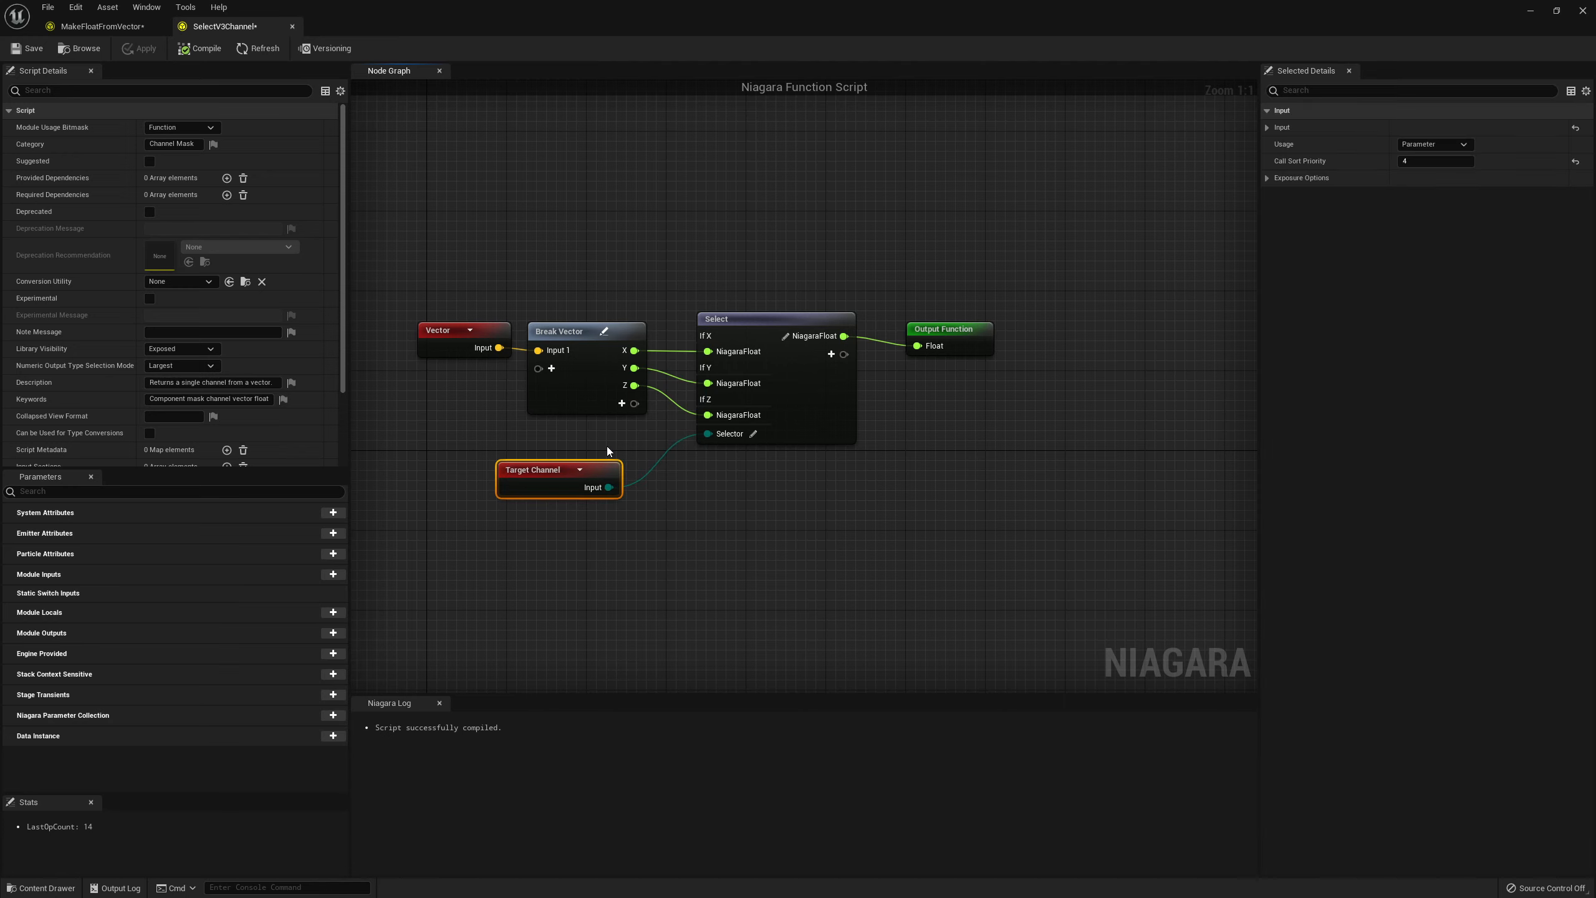
key("Delete")
left_click_drag(706, 442, 606, 485)
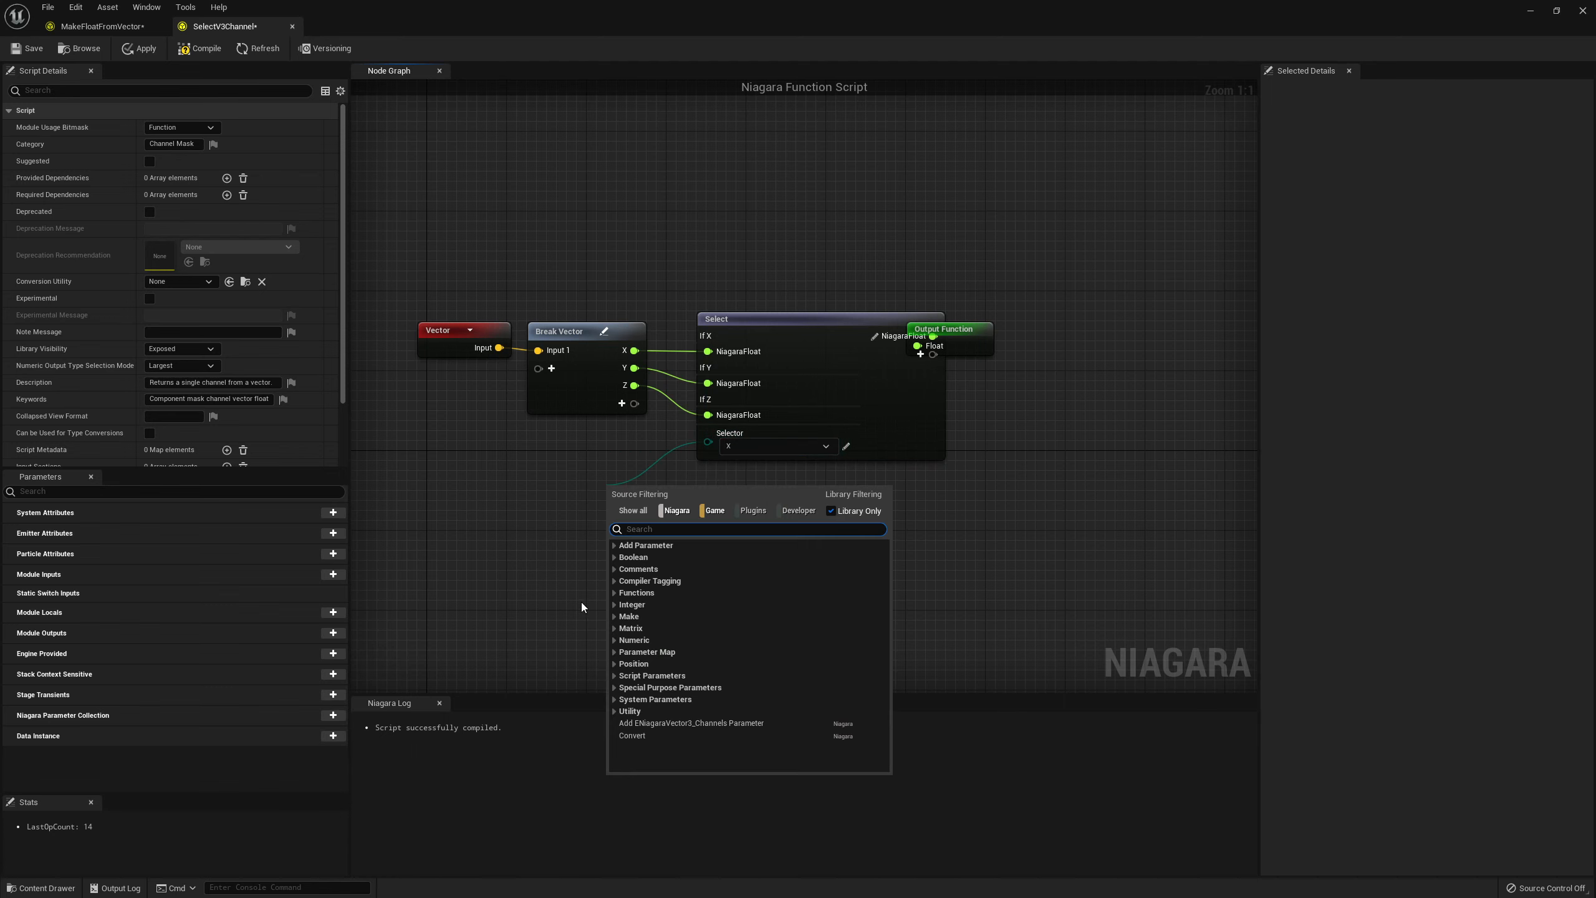
left_click(713, 724)
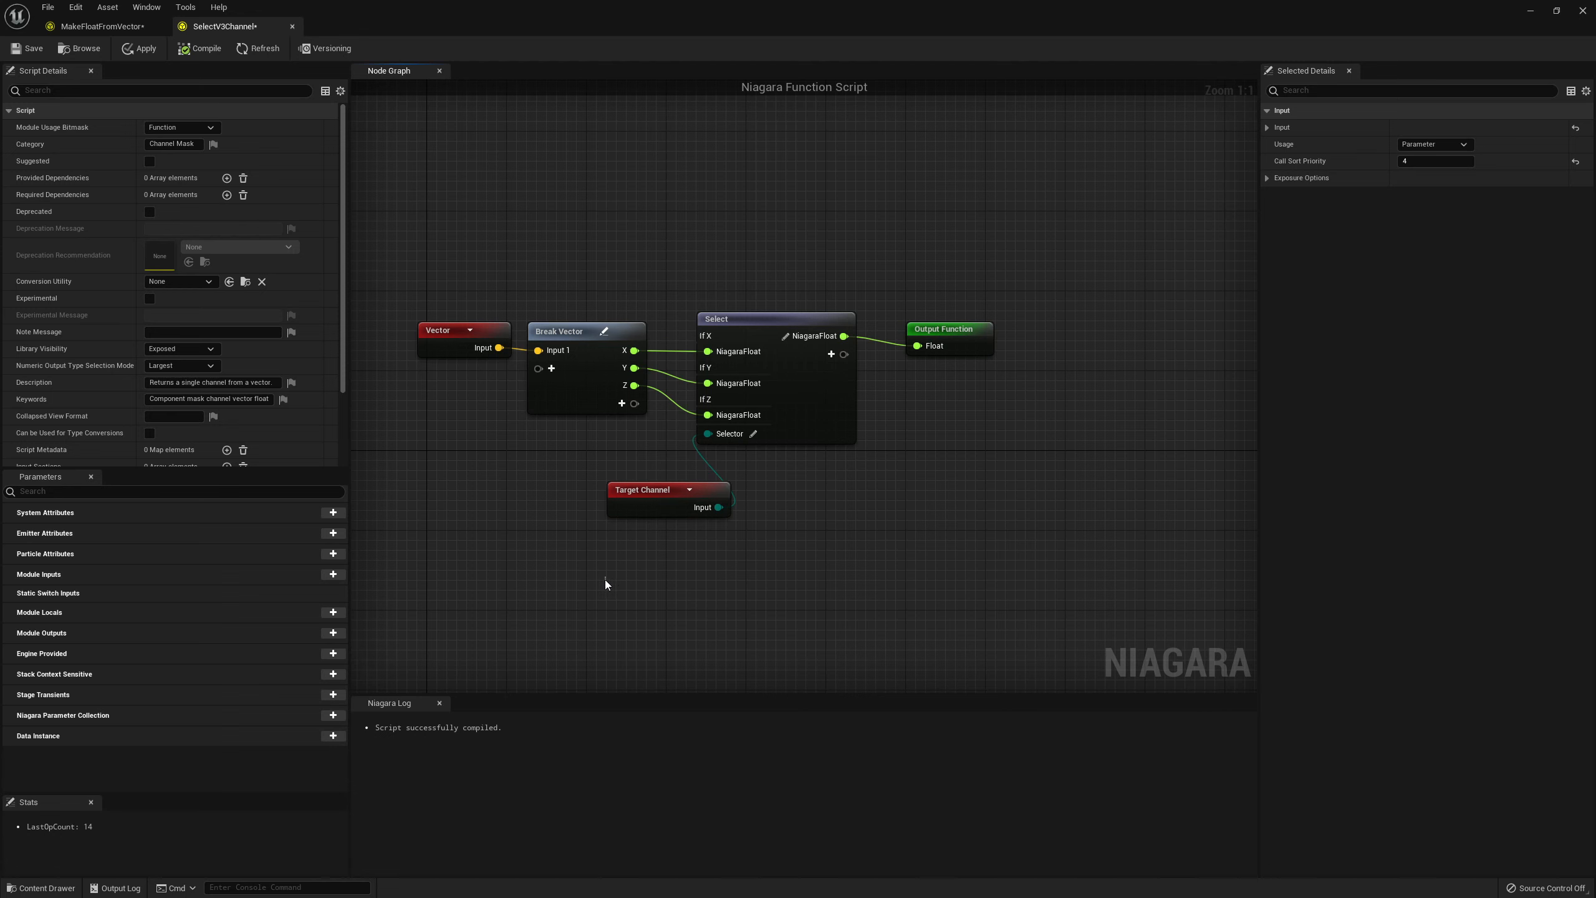
left_click(670, 579)
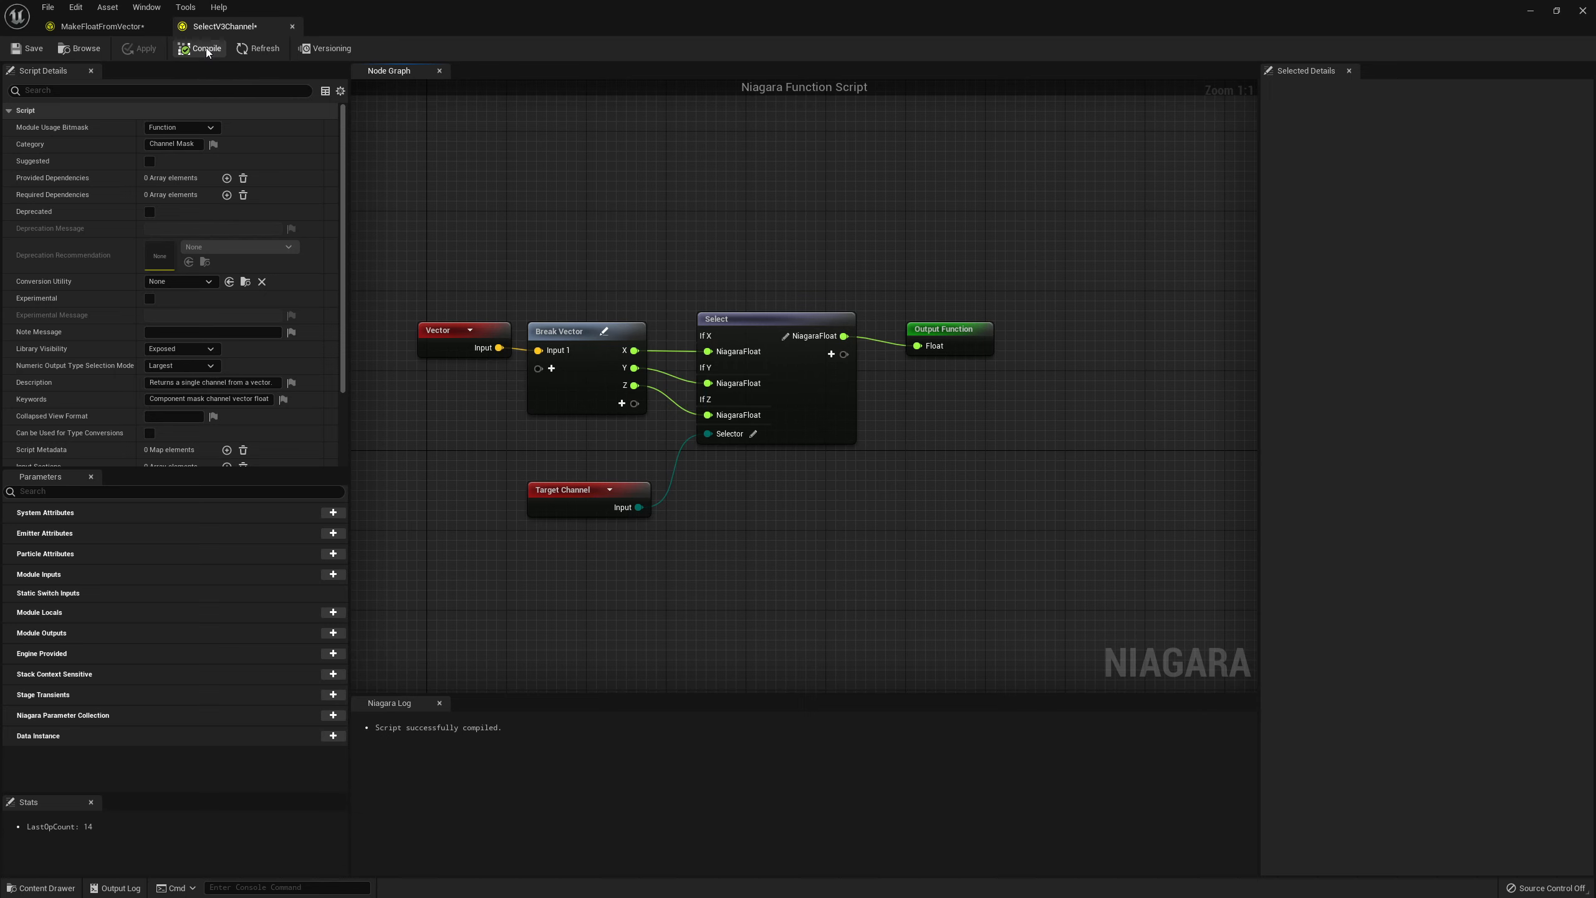
In MakeFloatFromVector, connect Map Get's Channel output to Select V3Channel's Target Channel, apply the change, and close the script editor
left_click(133, 30)
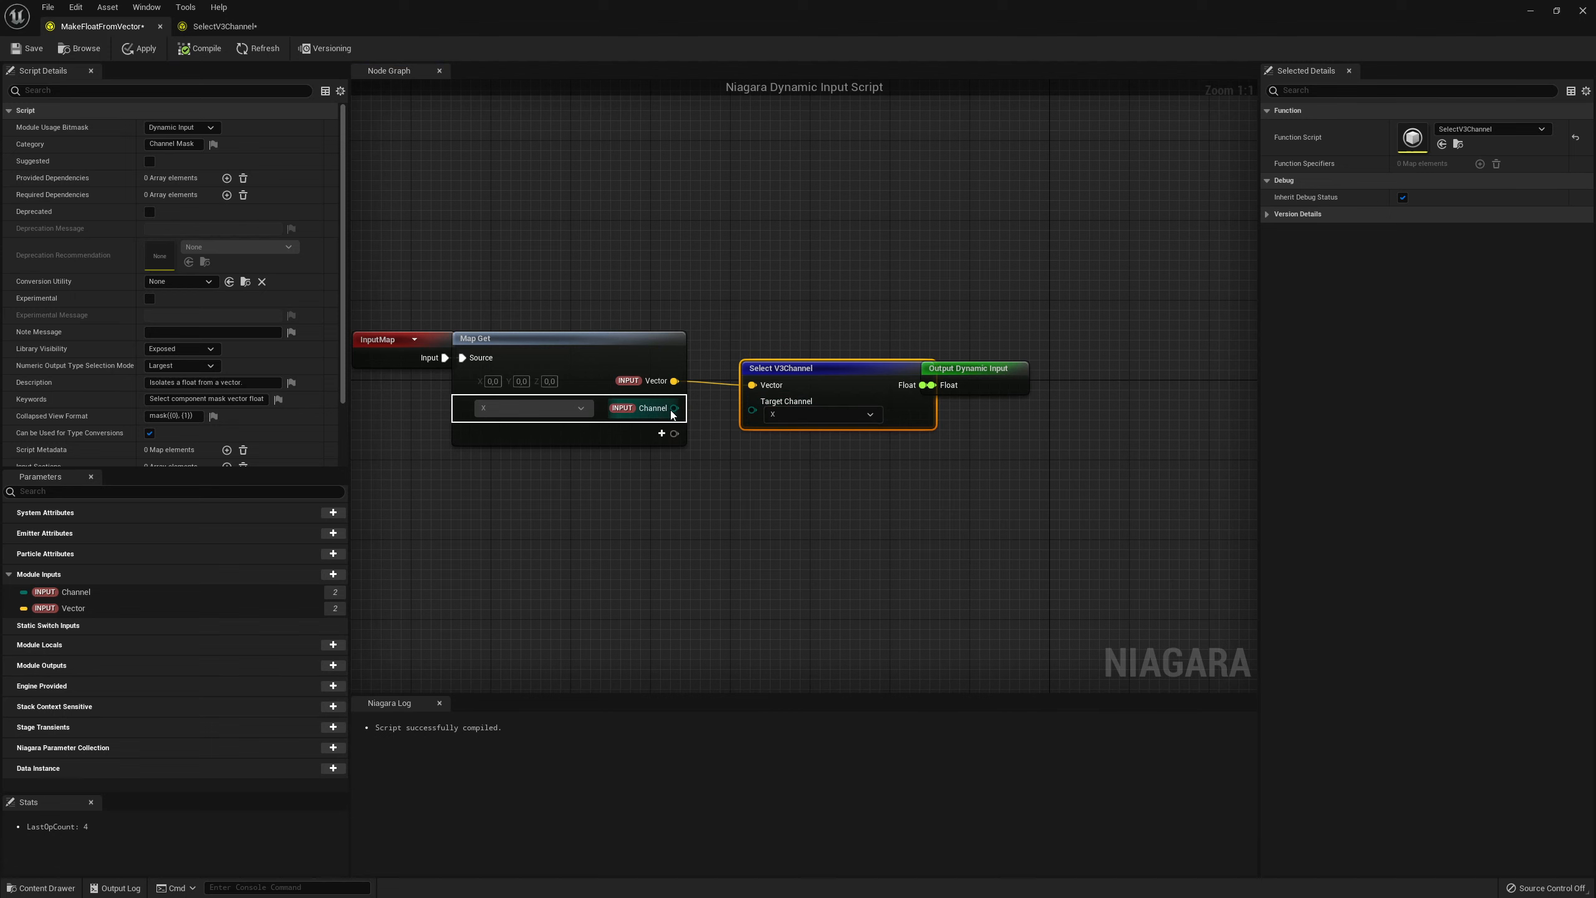
left_click_drag(671, 414, 767, 417)
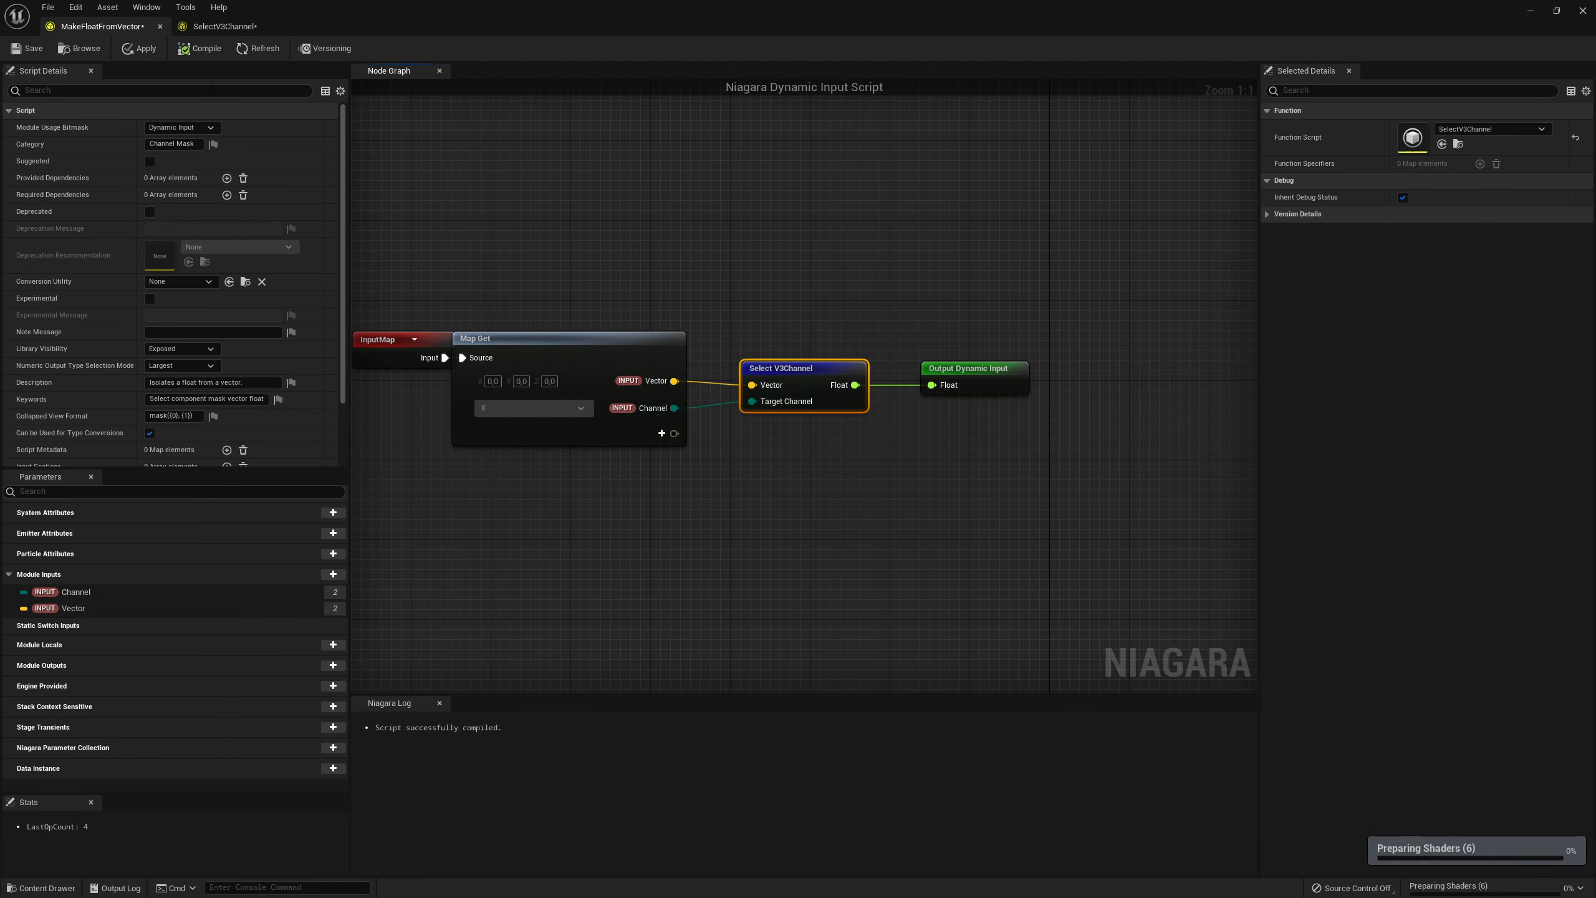
left_click(155, 60)
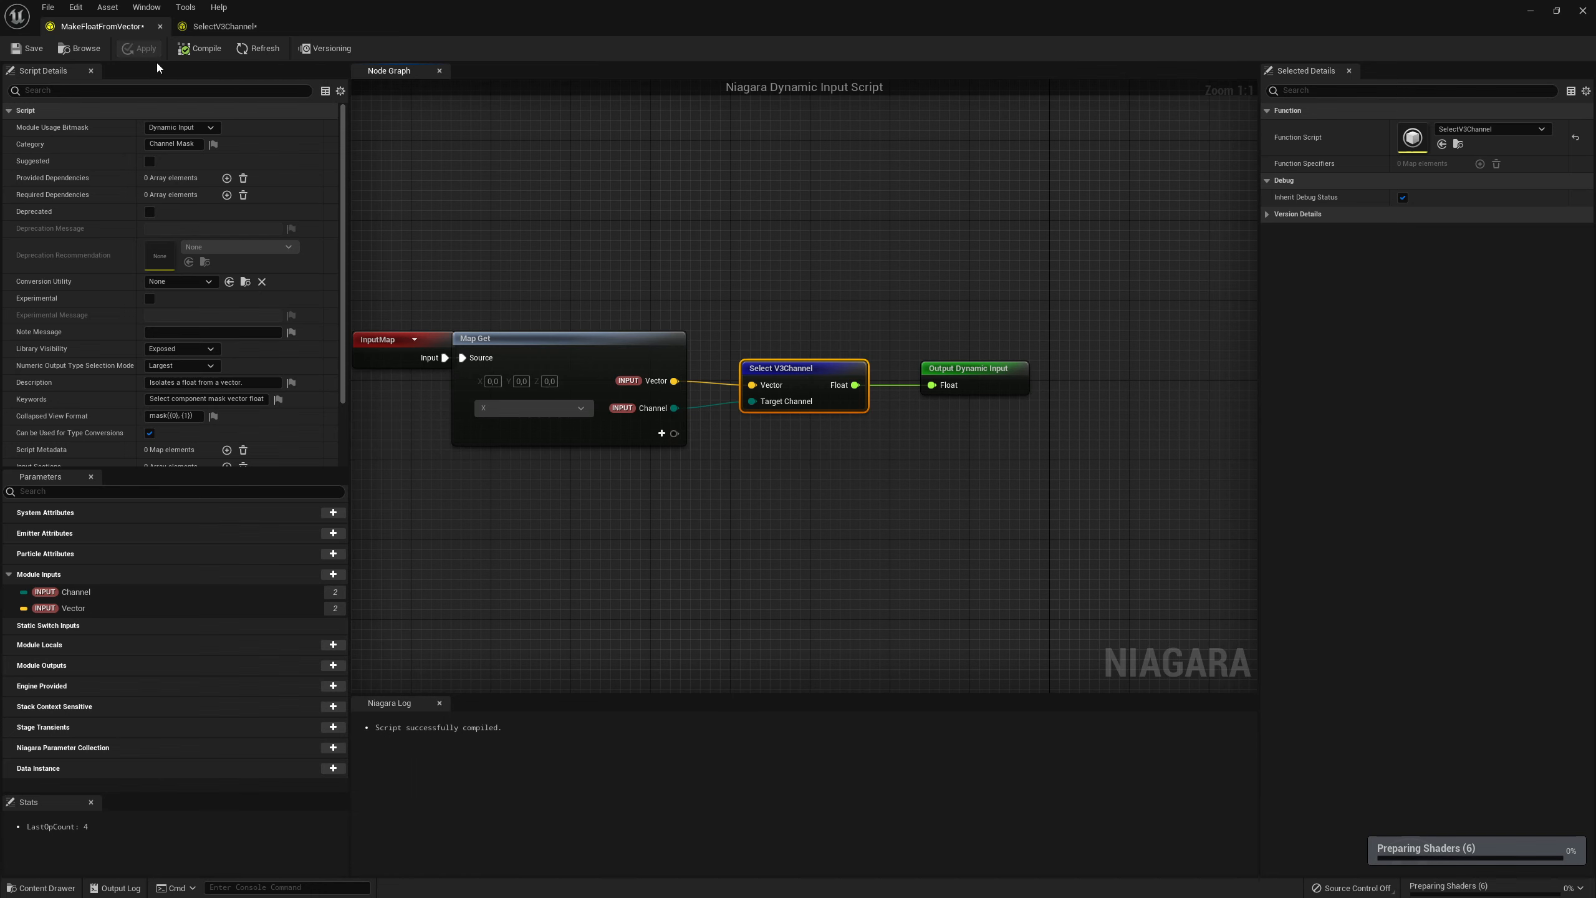
right_click(753, 271)
right_click_drag(776, 199, 817, 224)
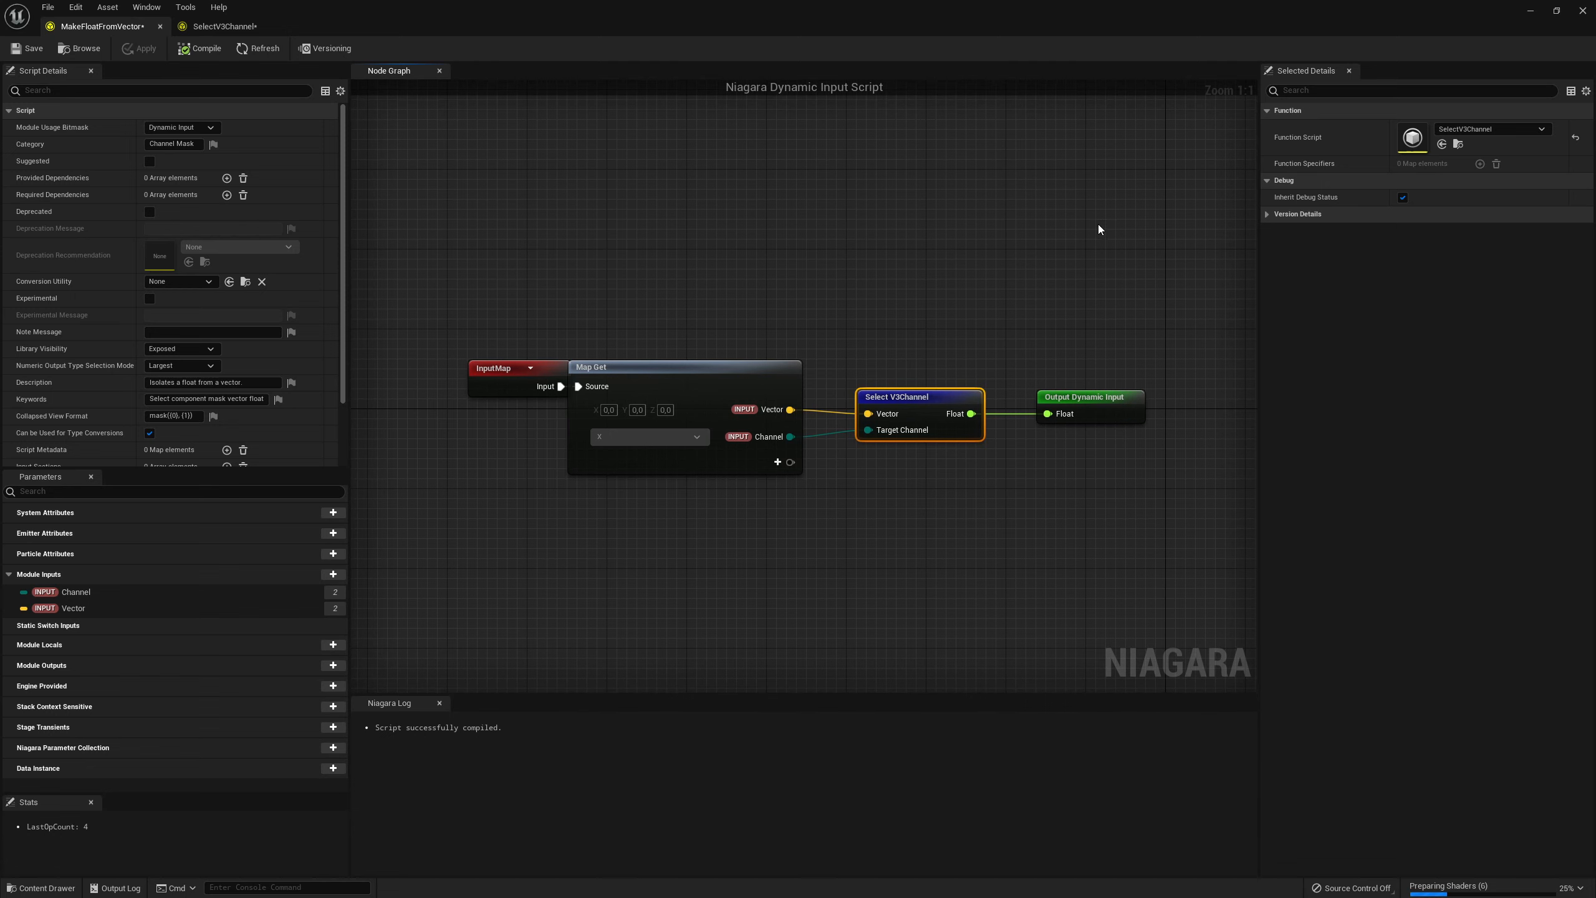
left_click(1583, 12)
Open NS_ImpactConcrete, check its emitters and effect preview for compile problems, and save and close it
left_click(427, 616)
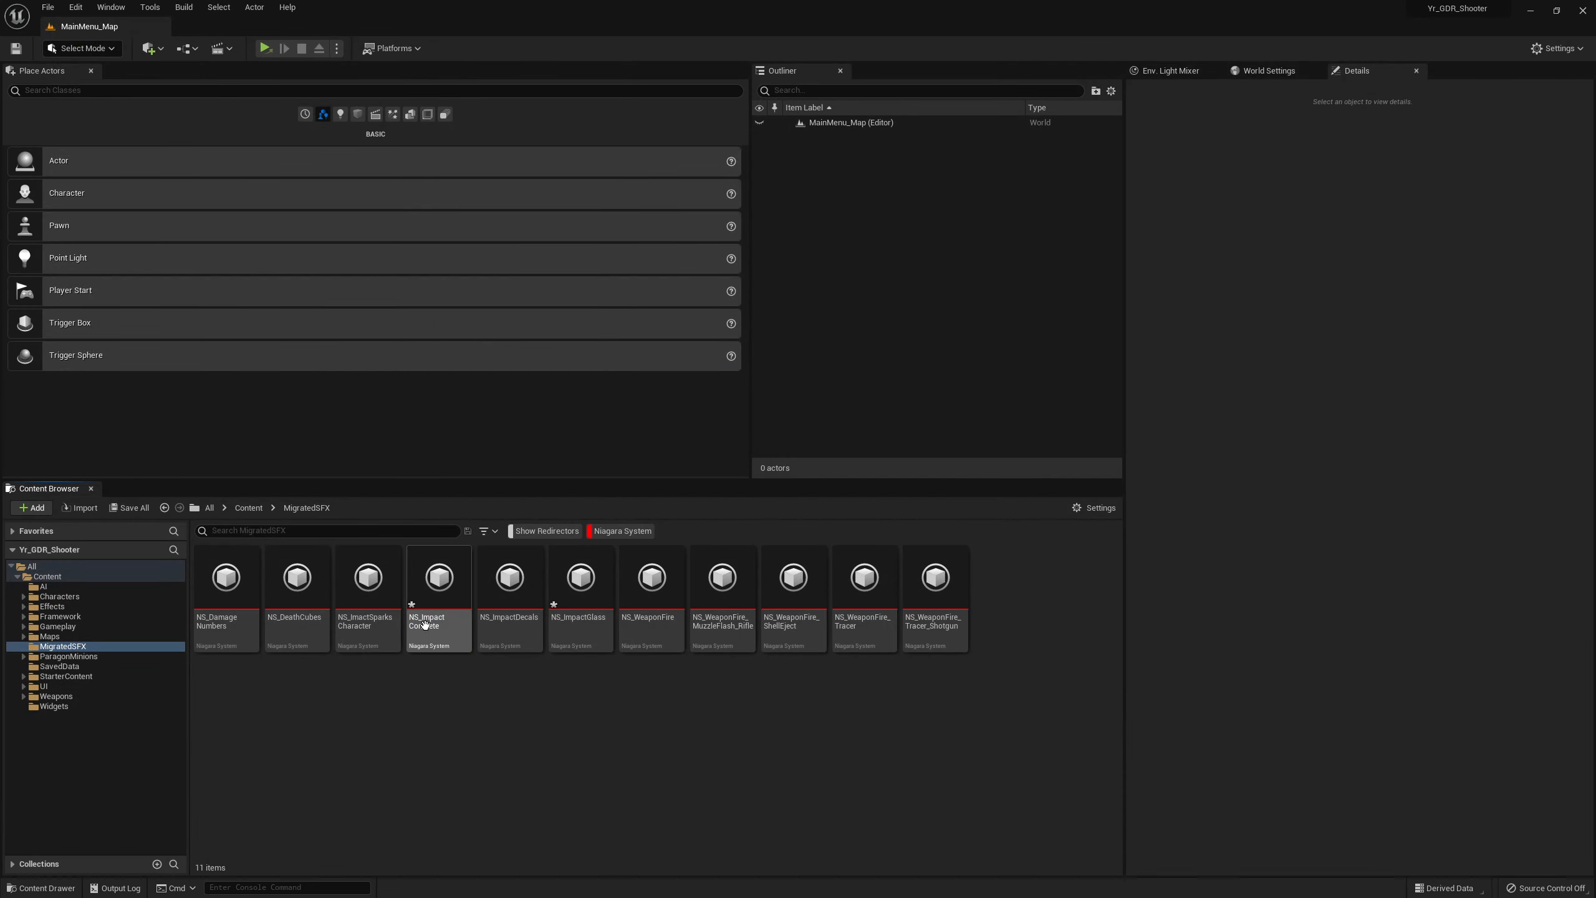
double_click(456, 595)
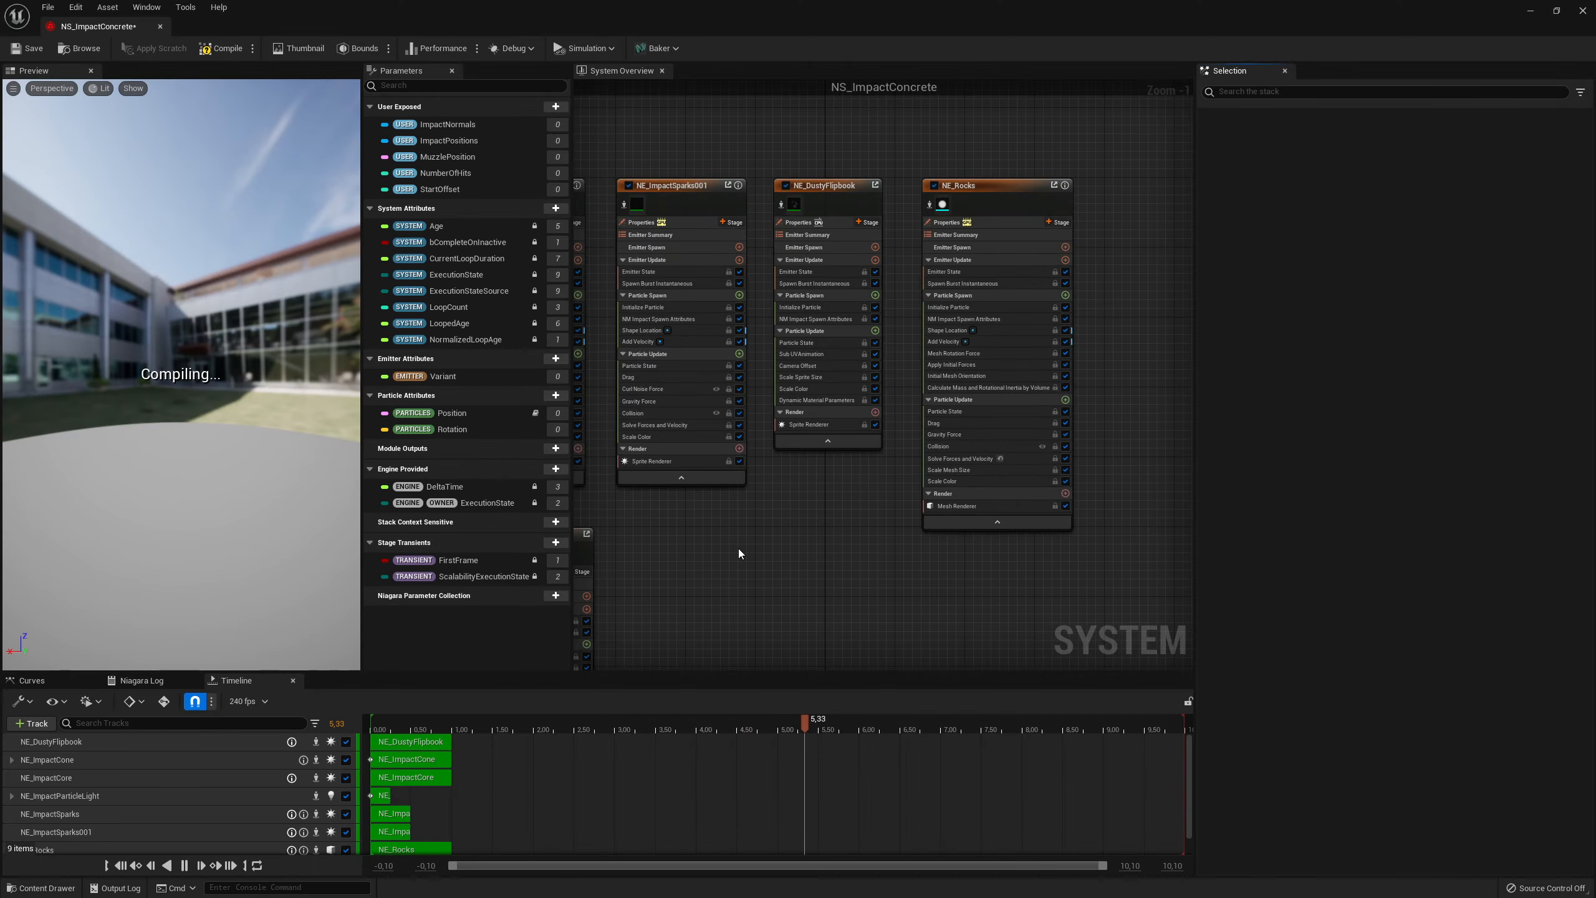
right_click(863, 557)
right_click_drag(749, 587, 929, 581)
scroll(950, 416, "down", 1)
right_click_drag(966, 517, 941, 434)
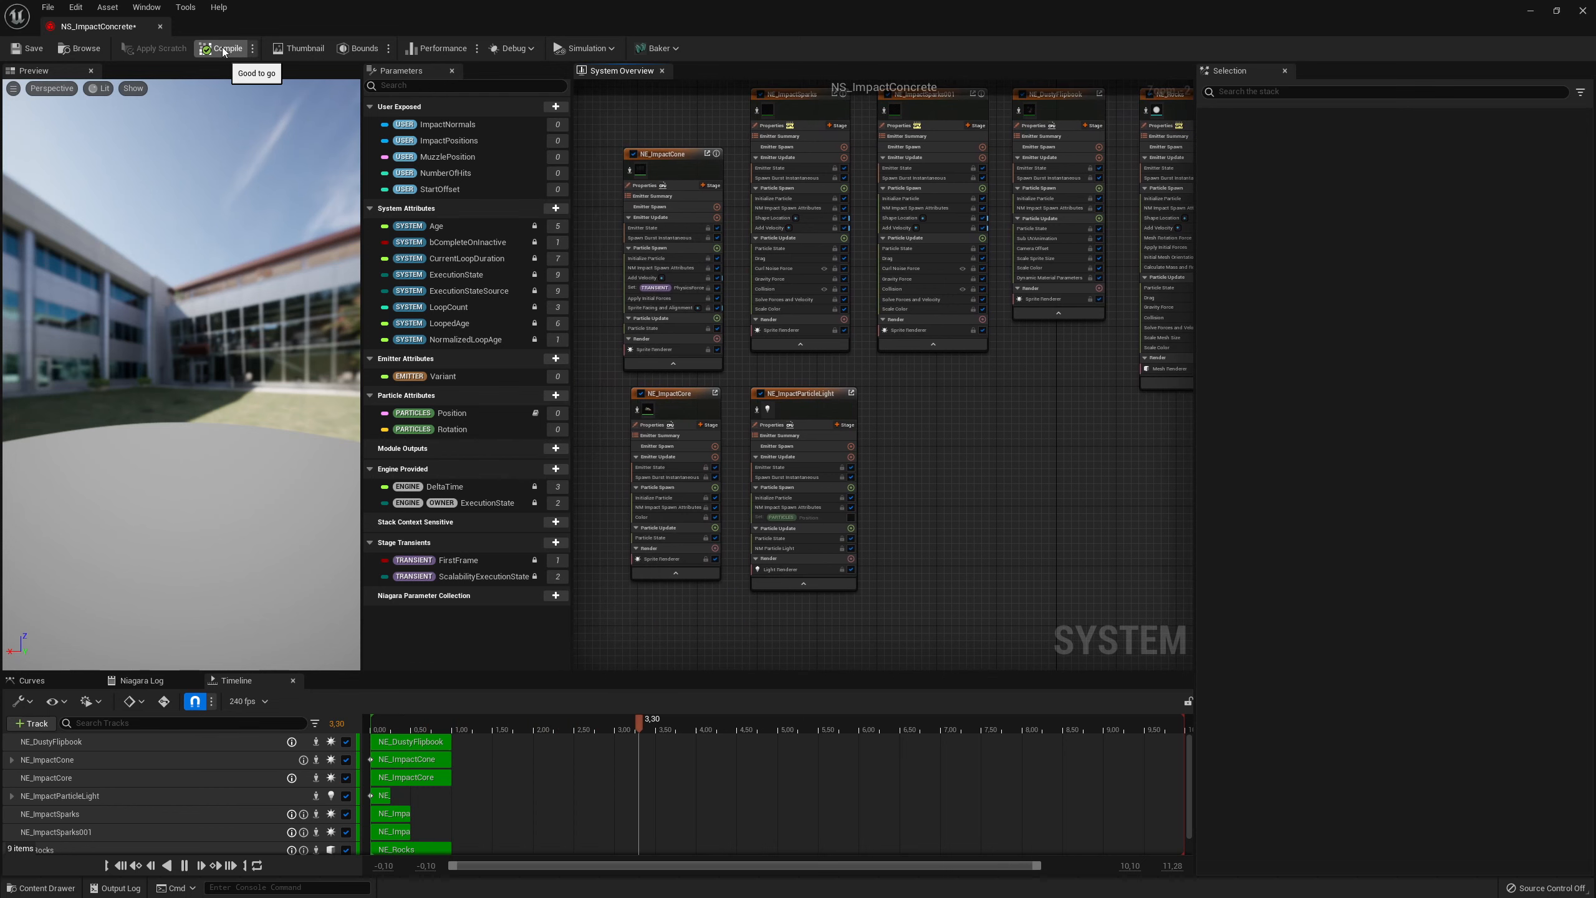
right_click_drag(914, 398, 1136, 493)
right_click(586, 377)
right_click_drag(747, 496, 542, 447)
left_click(152, 381)
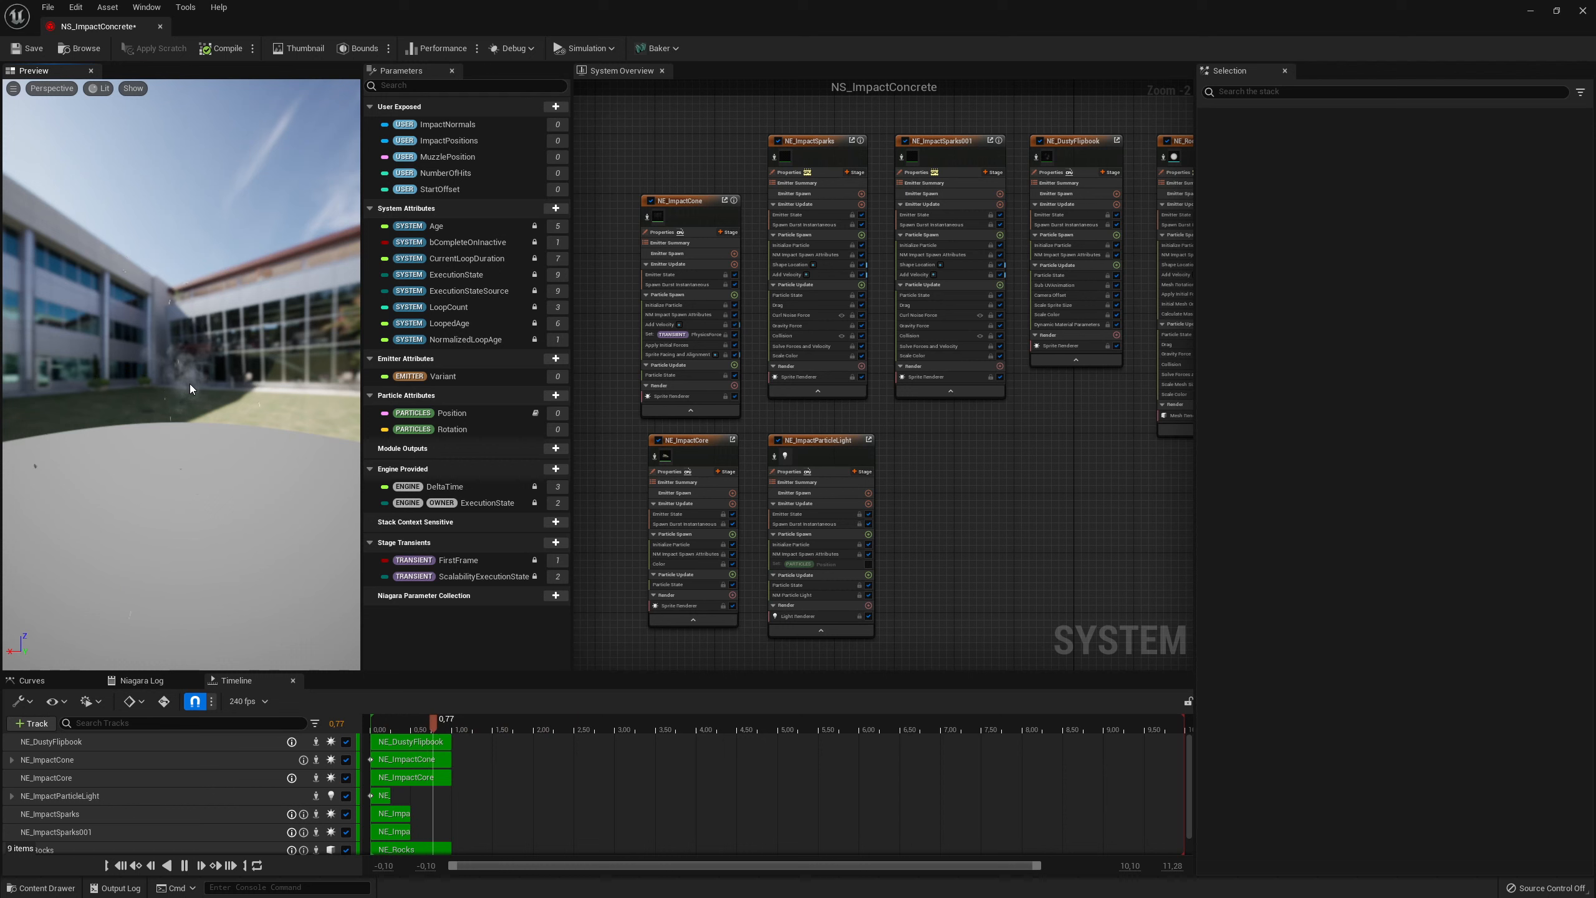
left_click(26, 49)
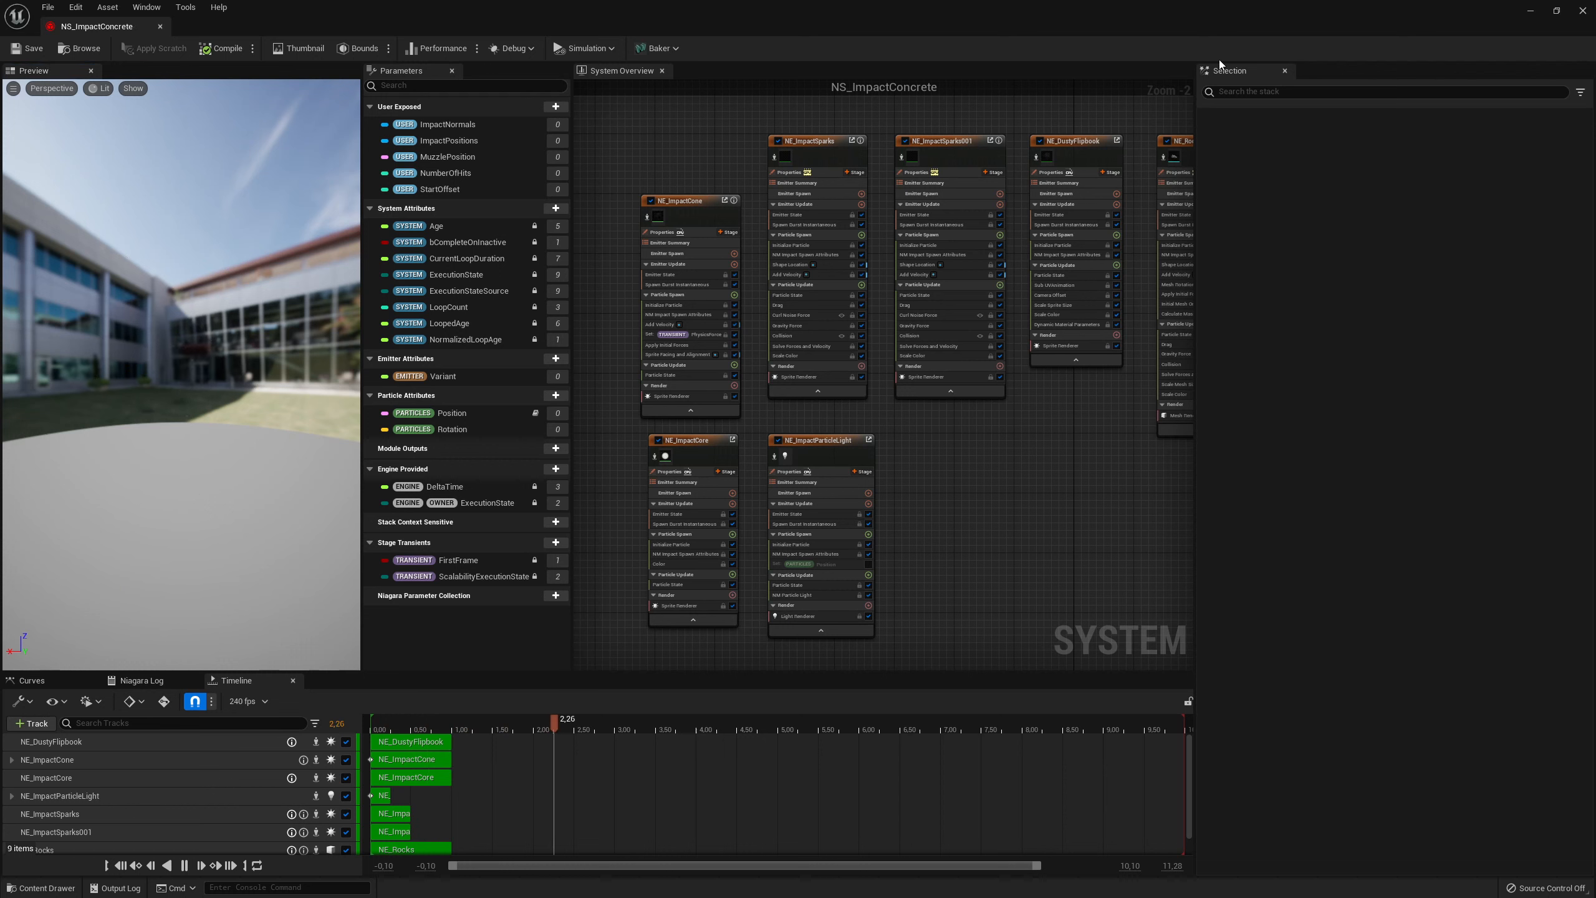
left_click(1582, 11)
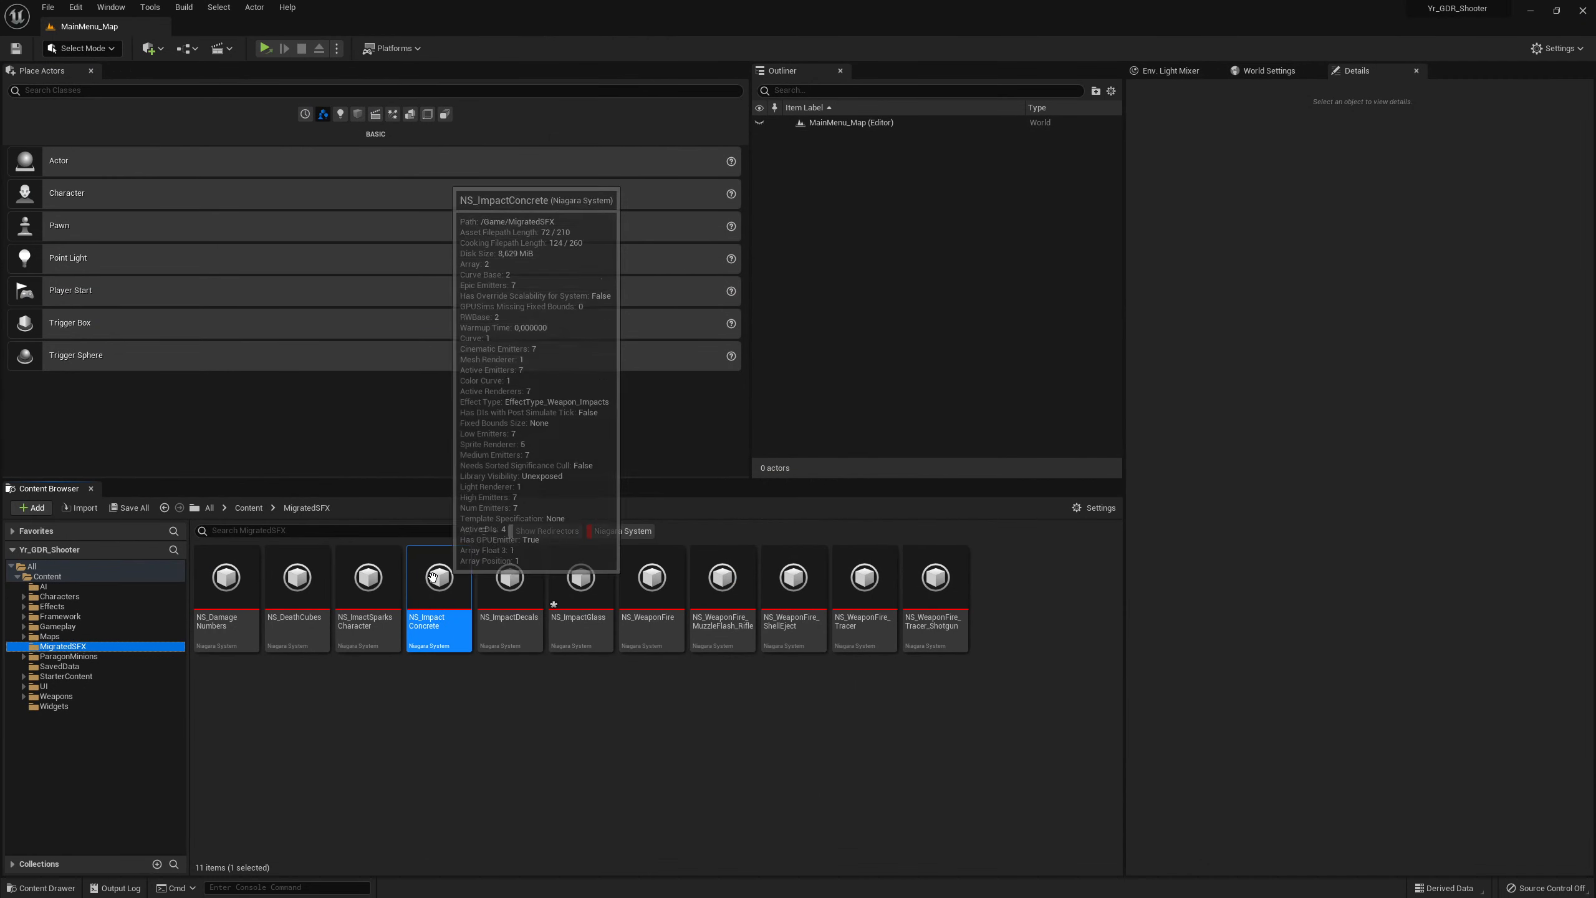
Open and check the NS_ImpactDecals and NS_ImpactGlass systems one after the other, saving NS_ImpactGlass and closing both
double_click(508, 621)
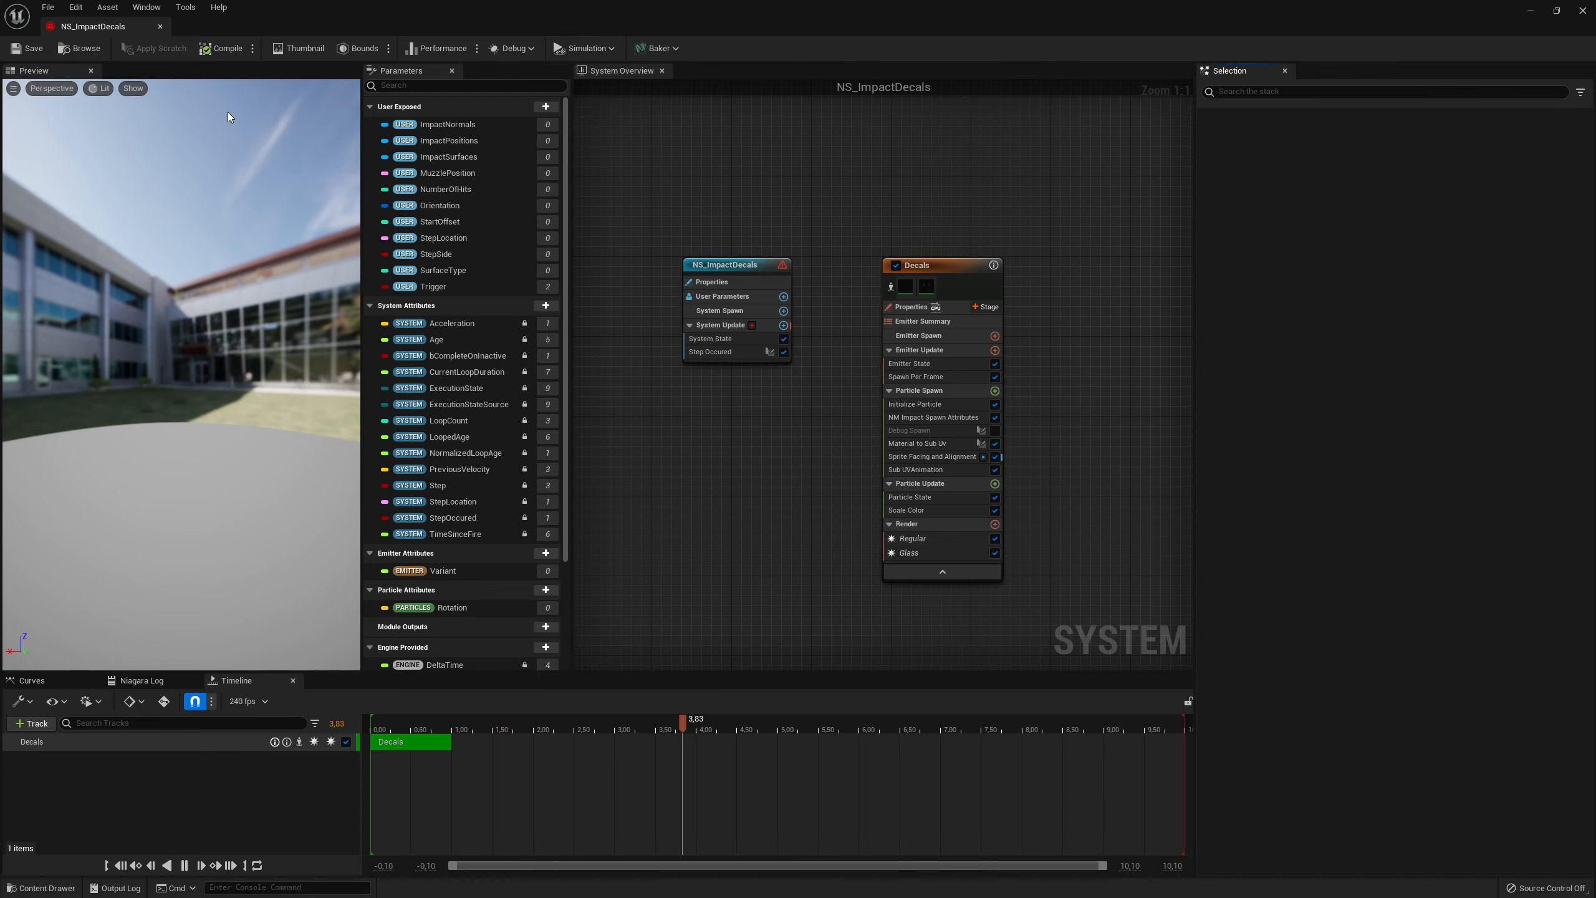
left_click(1582, 10)
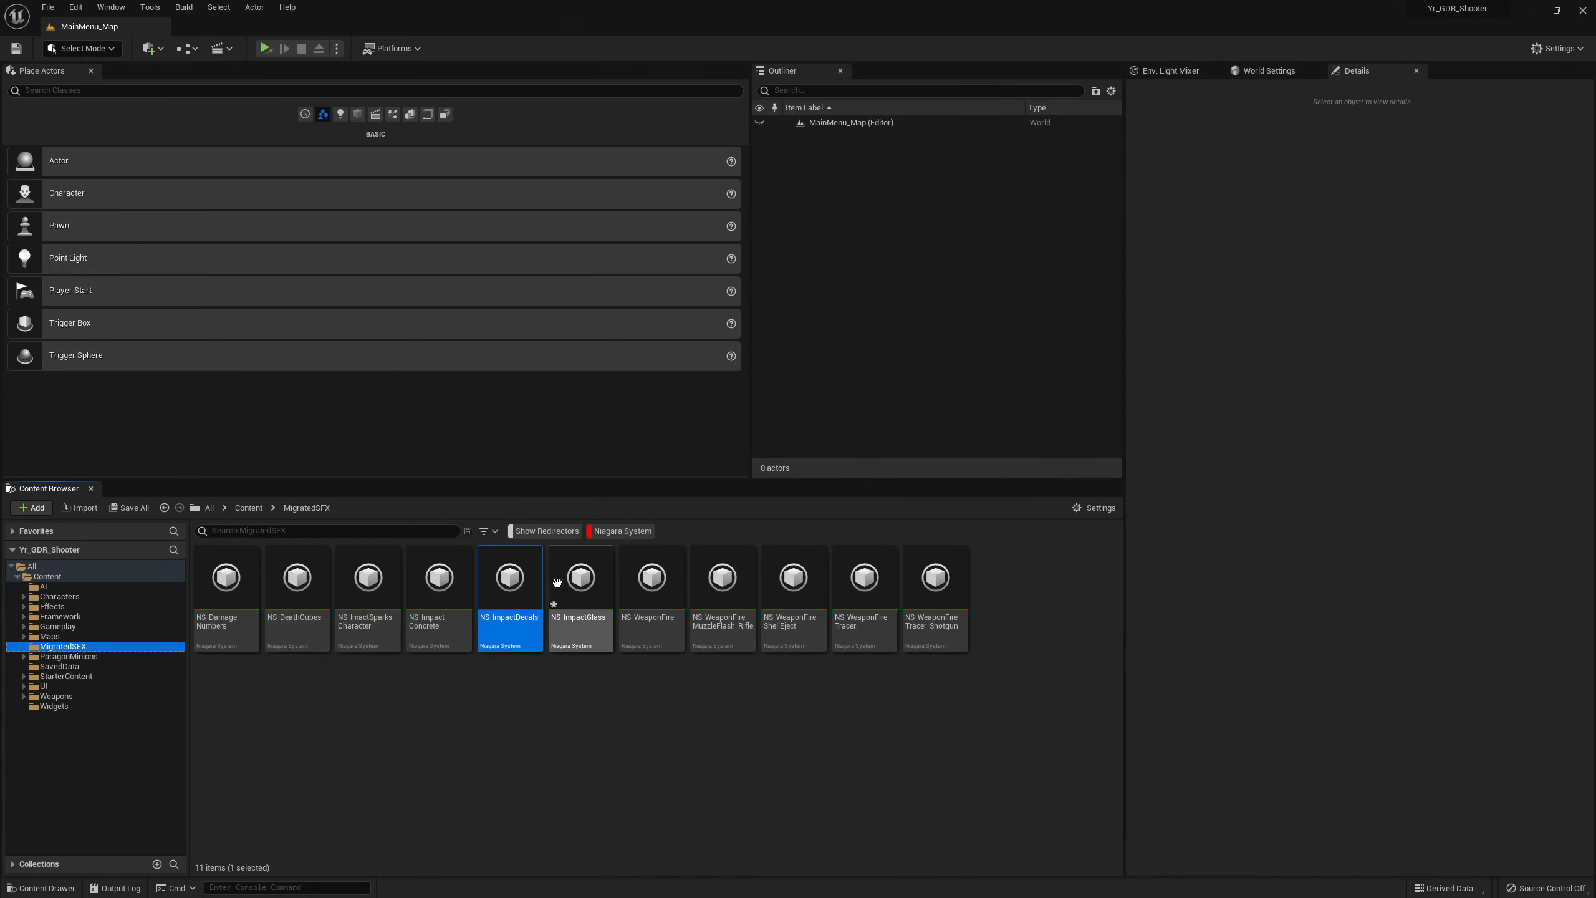
left_click(580, 615)
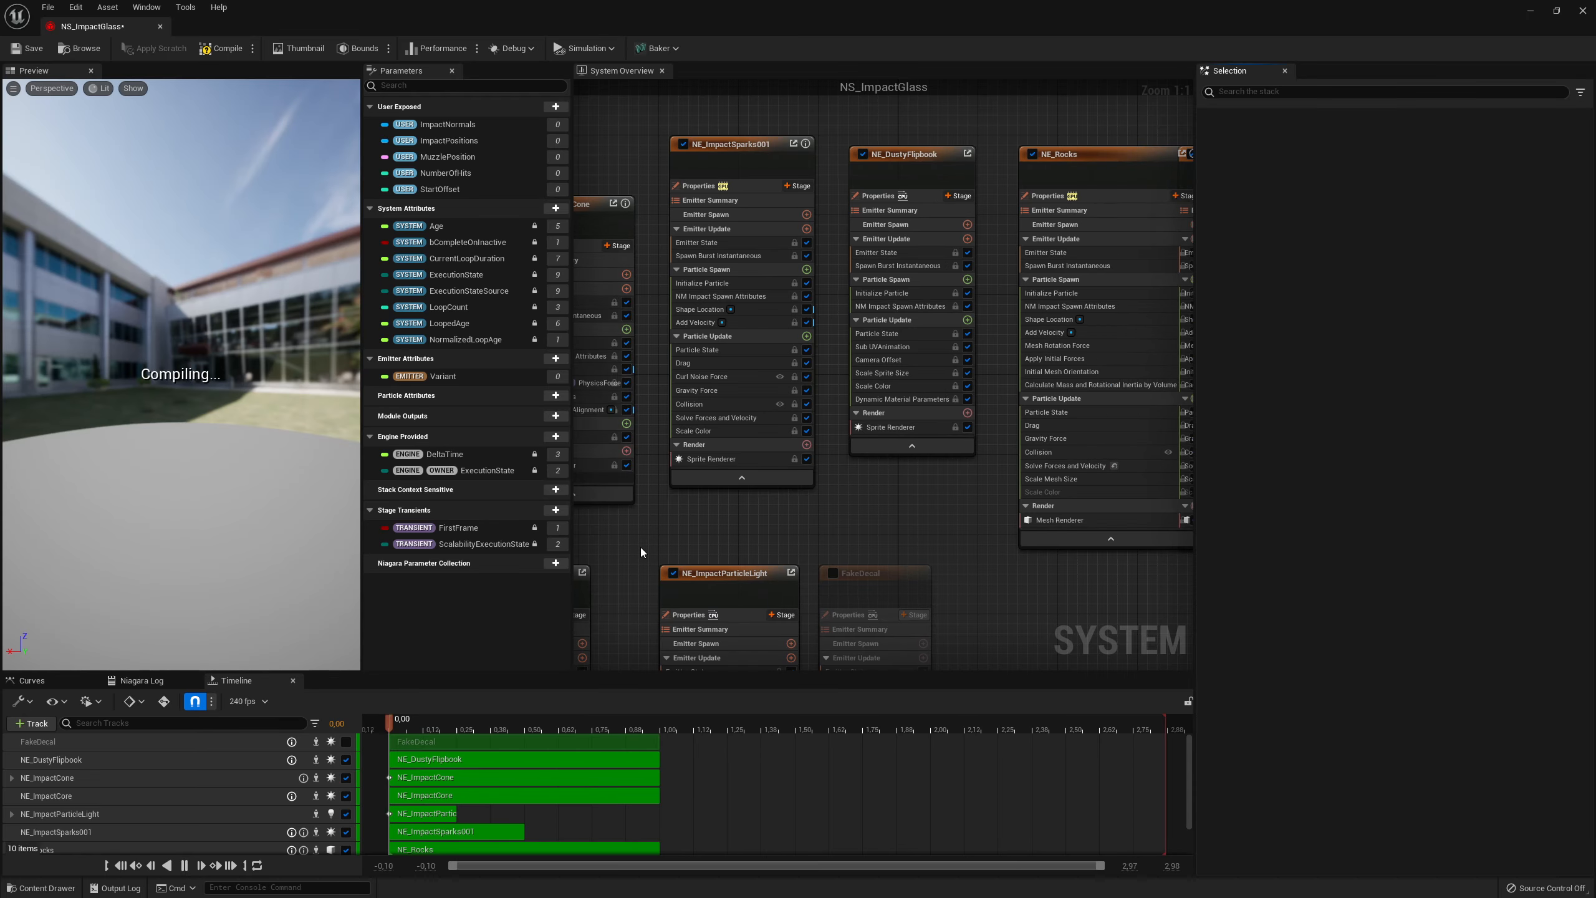
scroll(666, 521, "down", 1)
right_click_drag(795, 527, 881, 497)
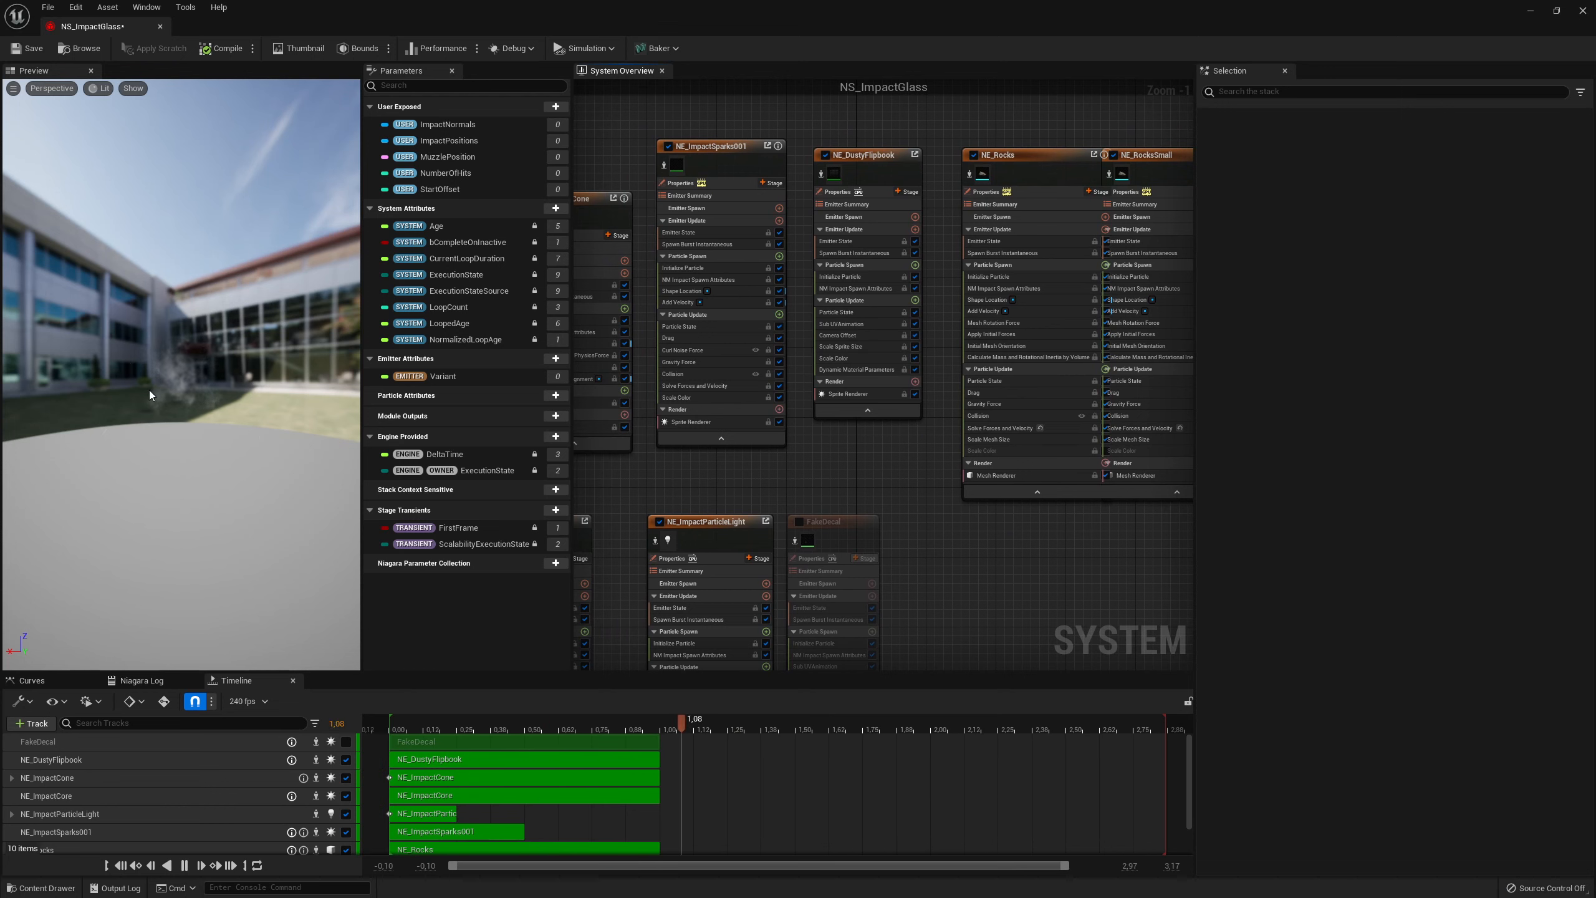
left_click(28, 49)
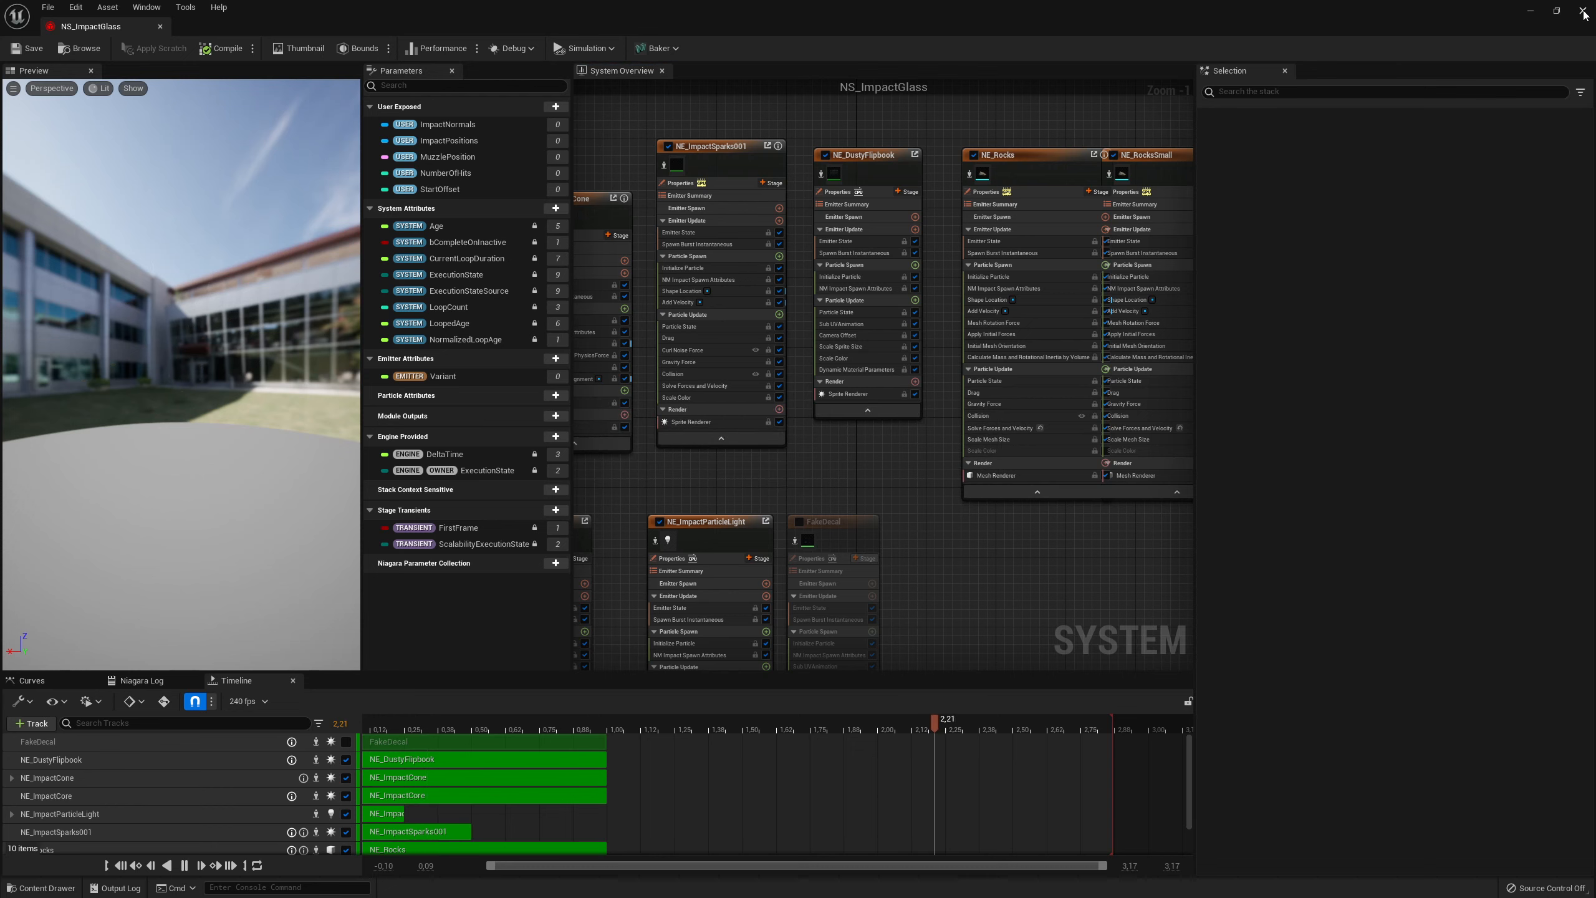
left_click(1582, 11)
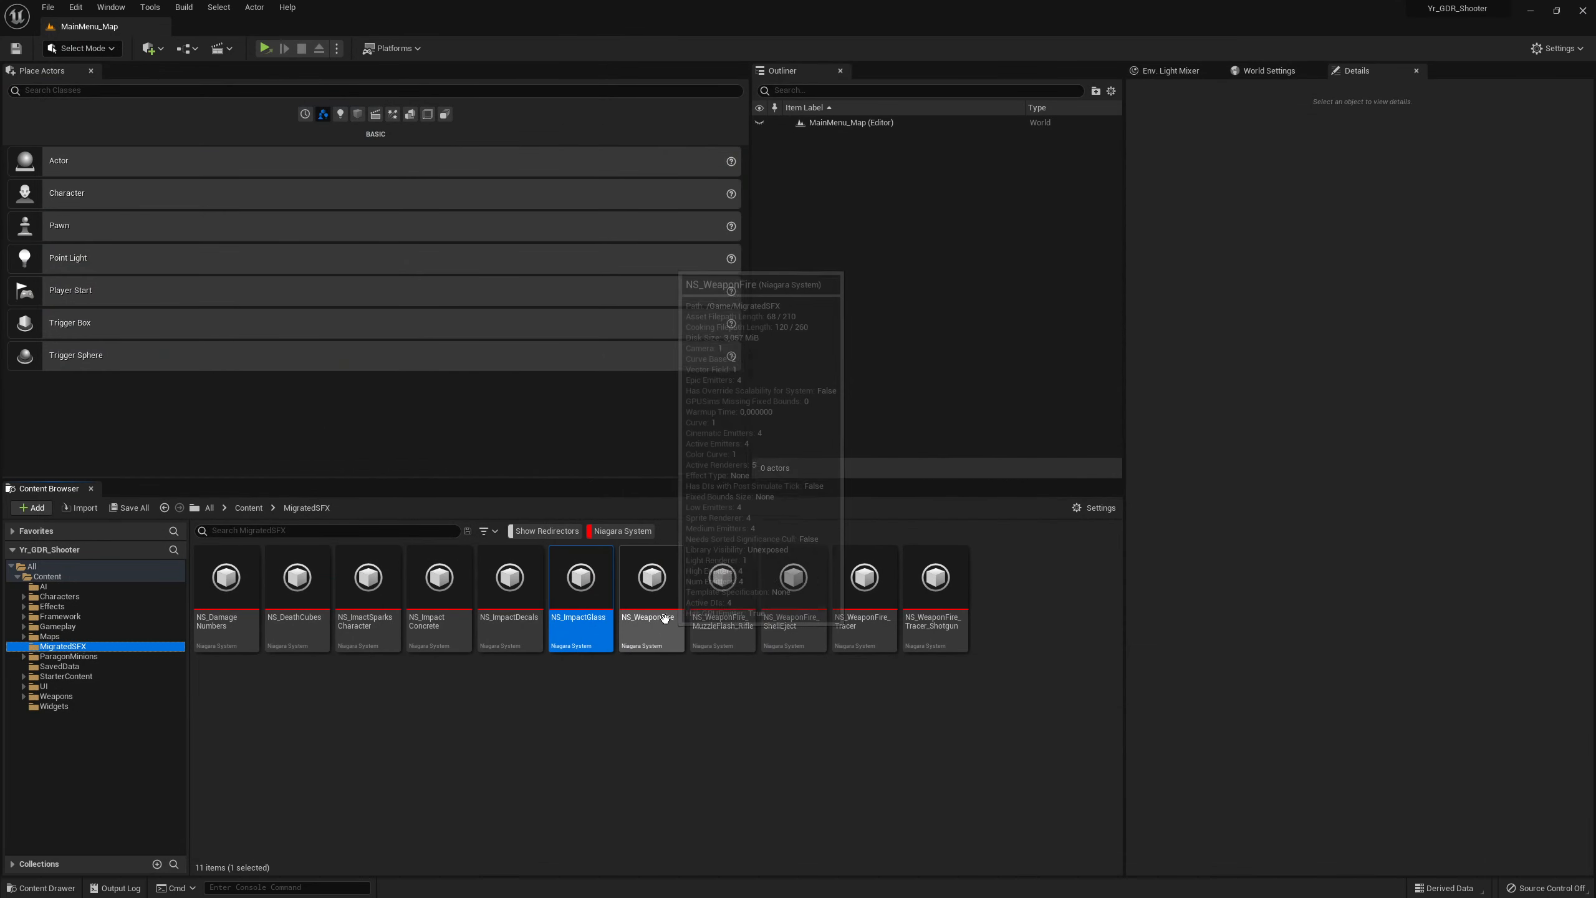
Open NS_WeaponFire and go to the source of the first compile error in NE_MuzzleFlashSparks' Add Velocity in Cone module
double_click(679, 593)
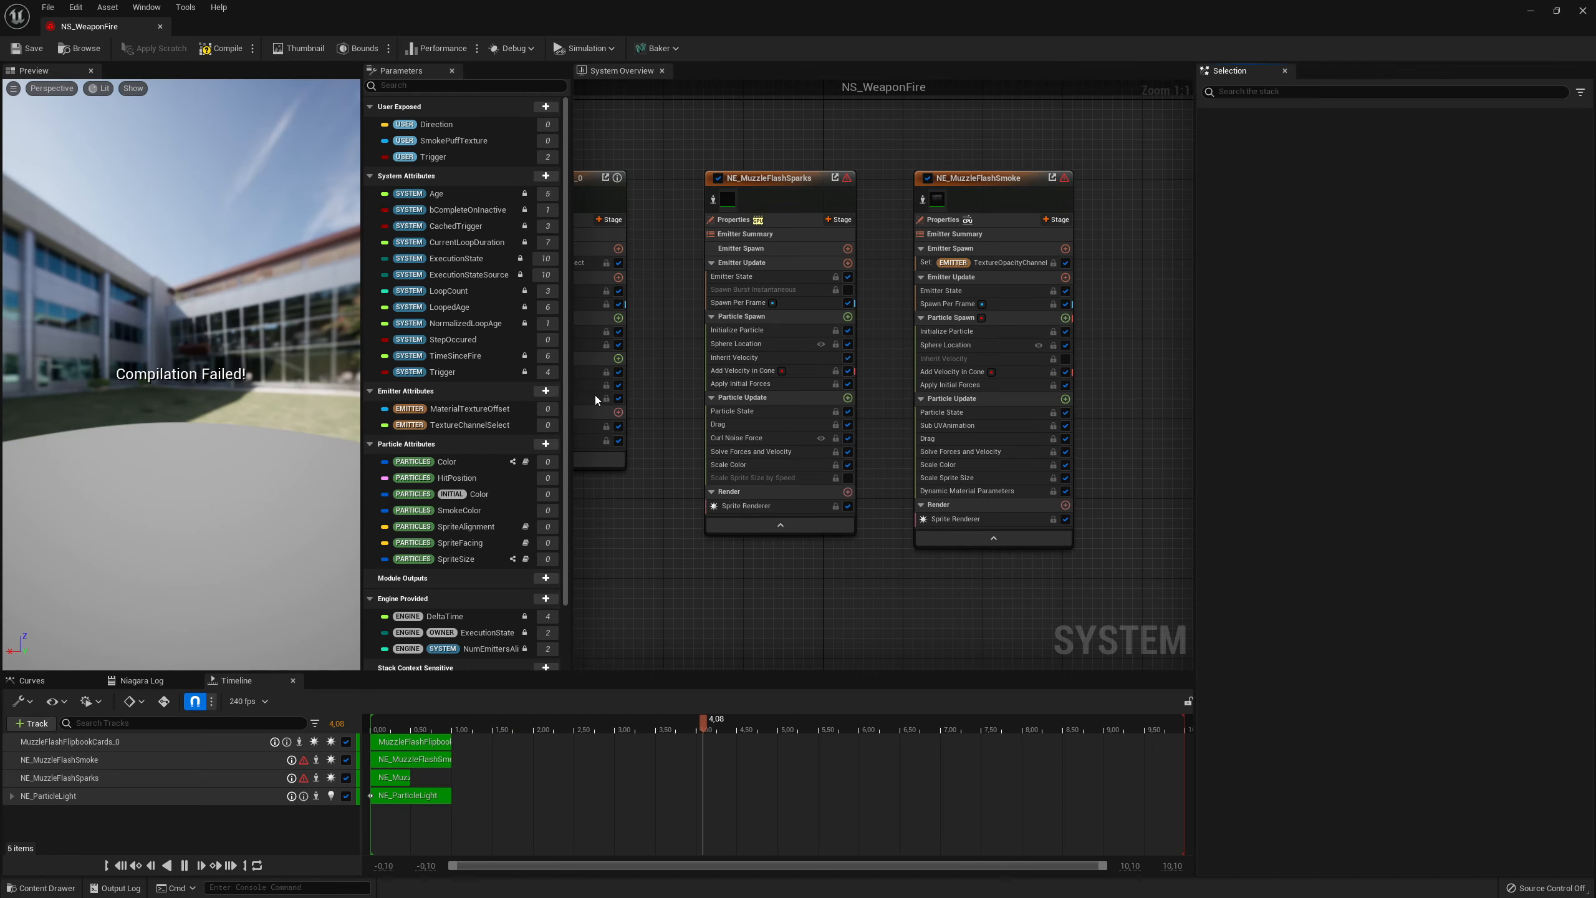
right_click_drag(650, 507, 1172, 584)
right_click_drag(707, 563, 929, 551)
right_click_drag(788, 445, 712, 427)
right_click_drag(956, 512, 754, 485)
right_click_drag(916, 544, 692, 534)
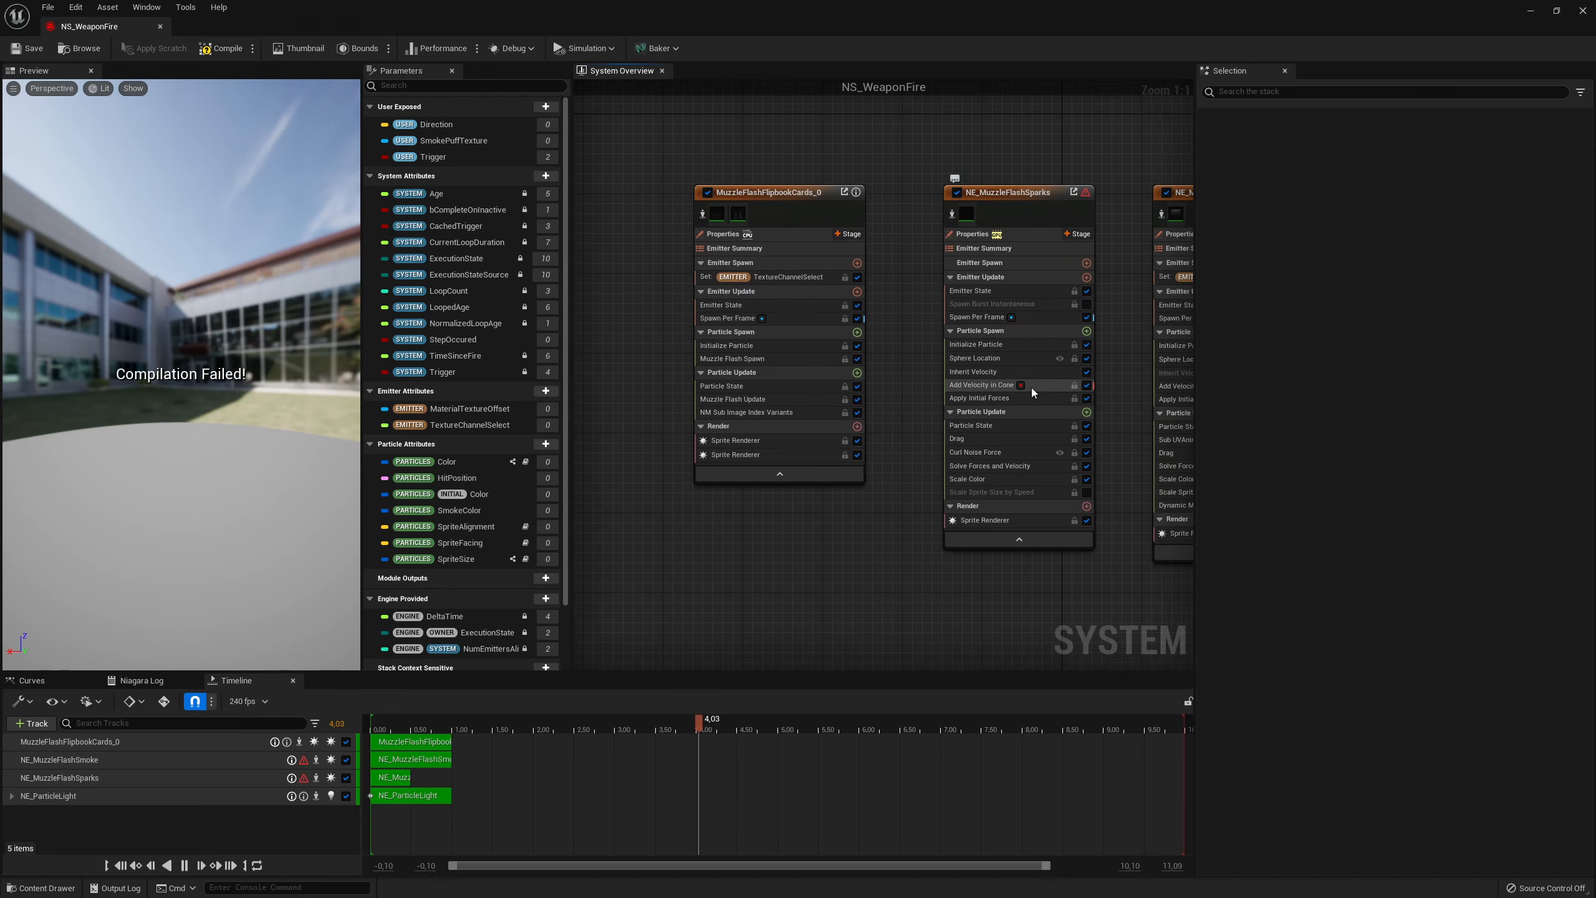
left_click(1038, 386)
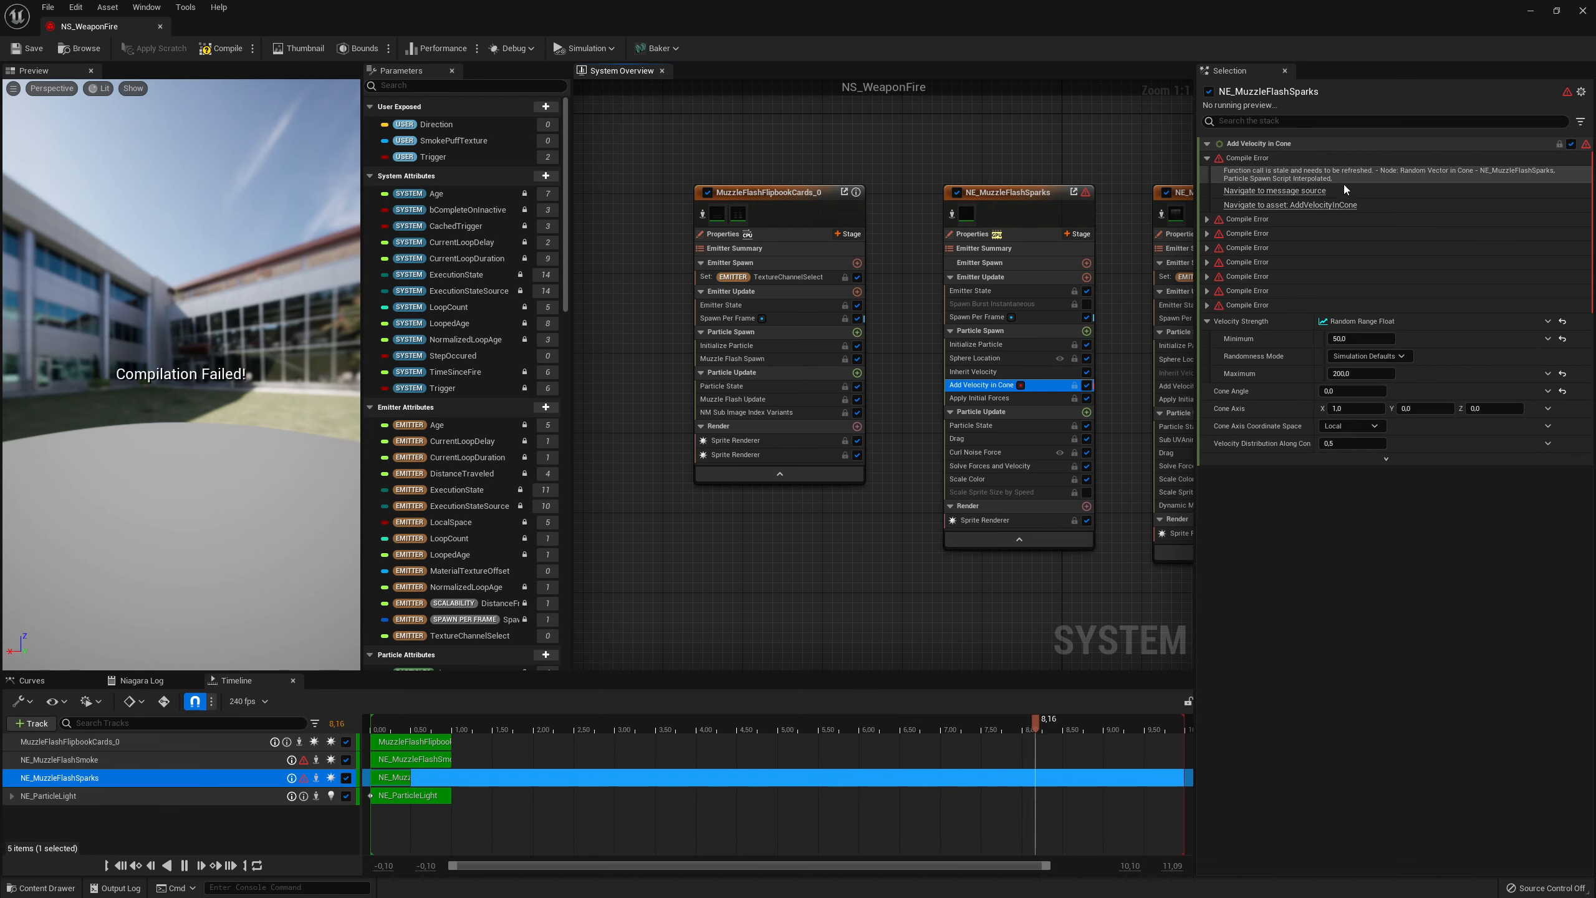
left_click(1254, 191)
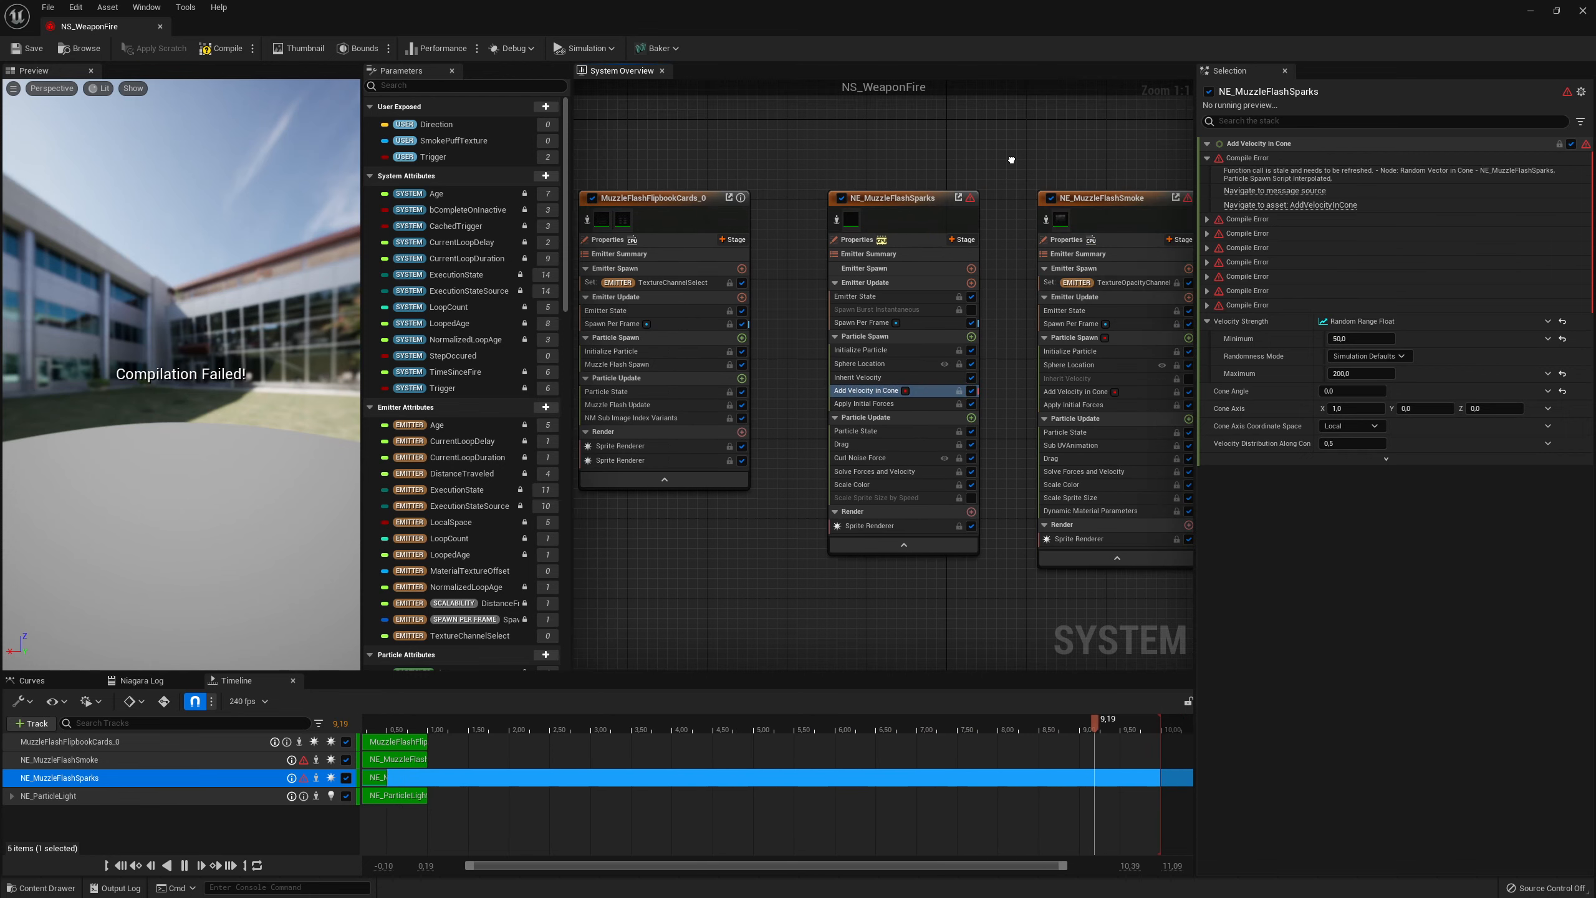
left_click(1250, 192)
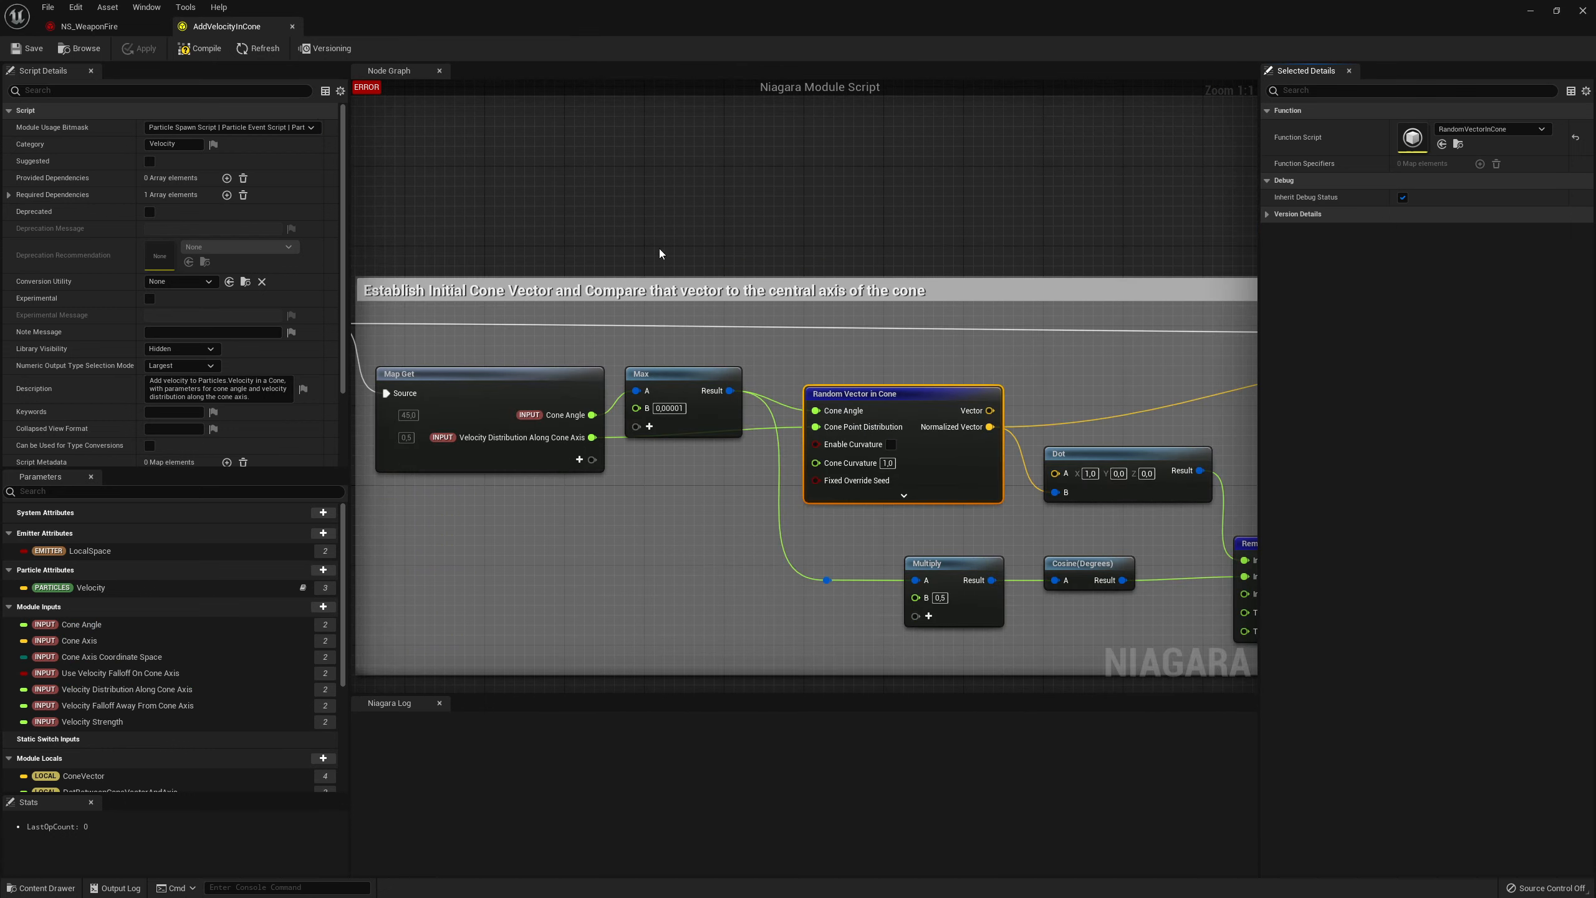
Close NS_WeaponFire, open the RandomVectorInCone function script, and locate the Random Range Float node's RandomnessMode error from the log
left_click(160, 26)
right_click_drag(634, 579, 517, 501)
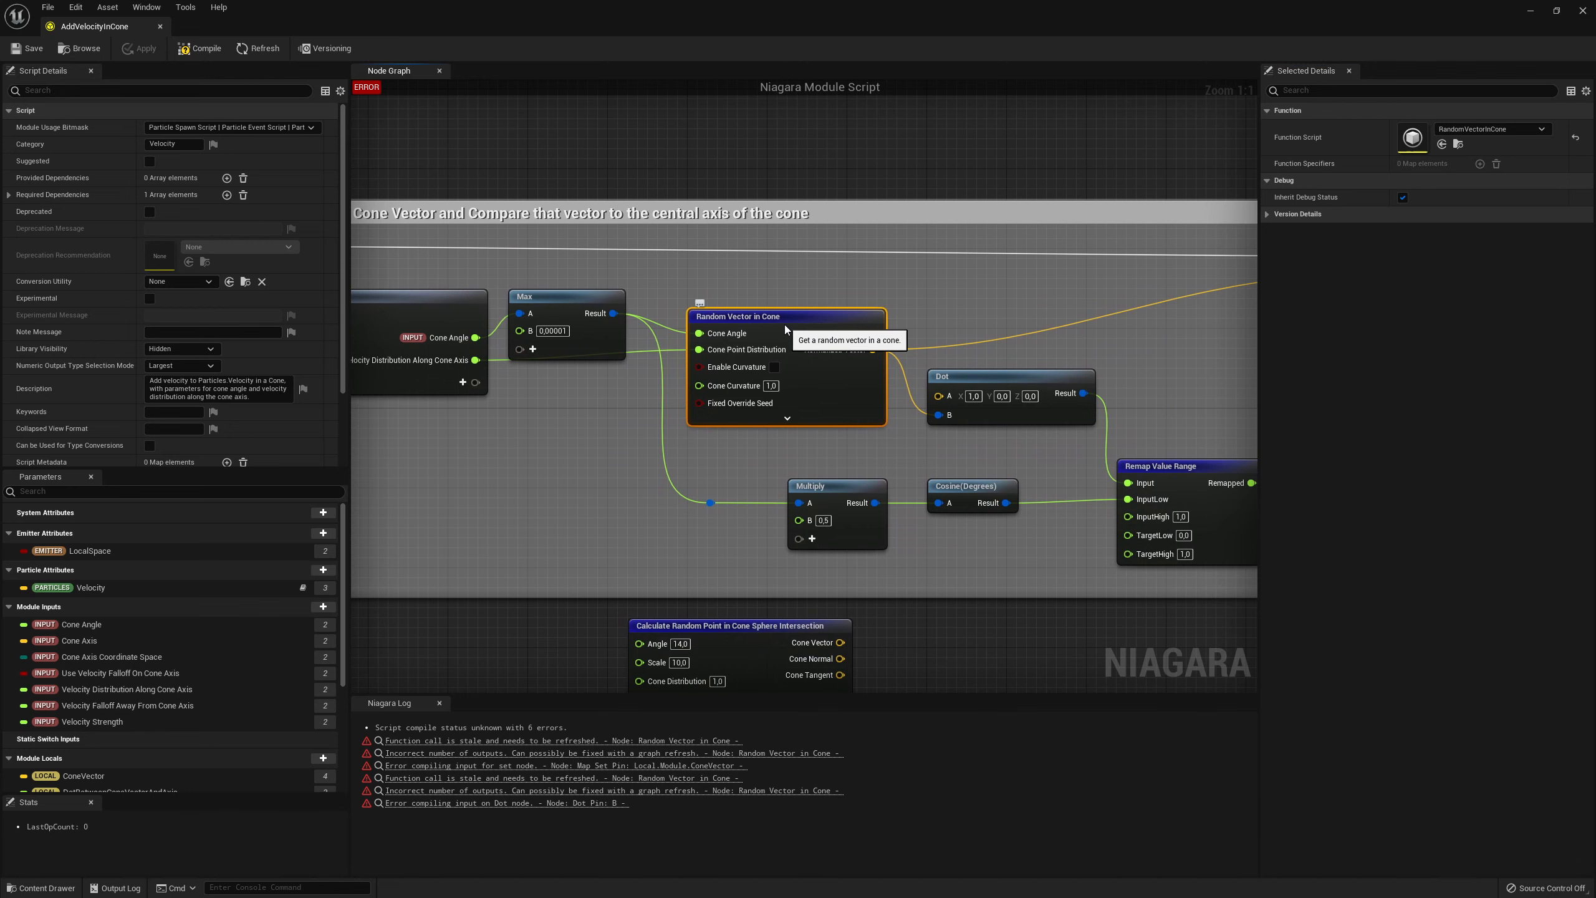
double_click(798, 331)
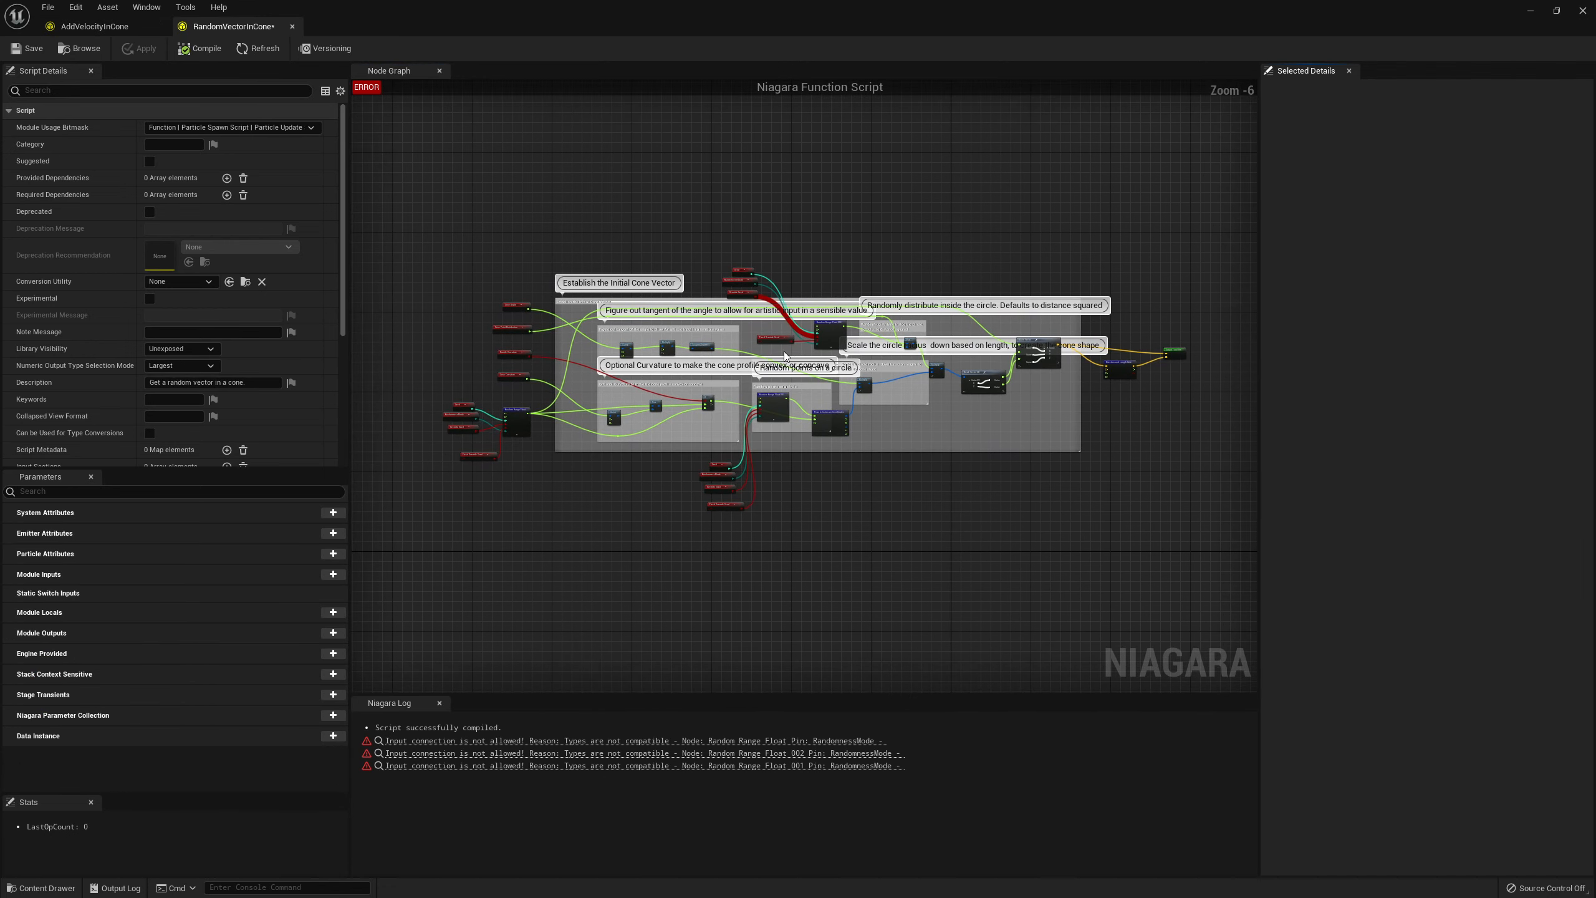
scroll(826, 376, "up", 2)
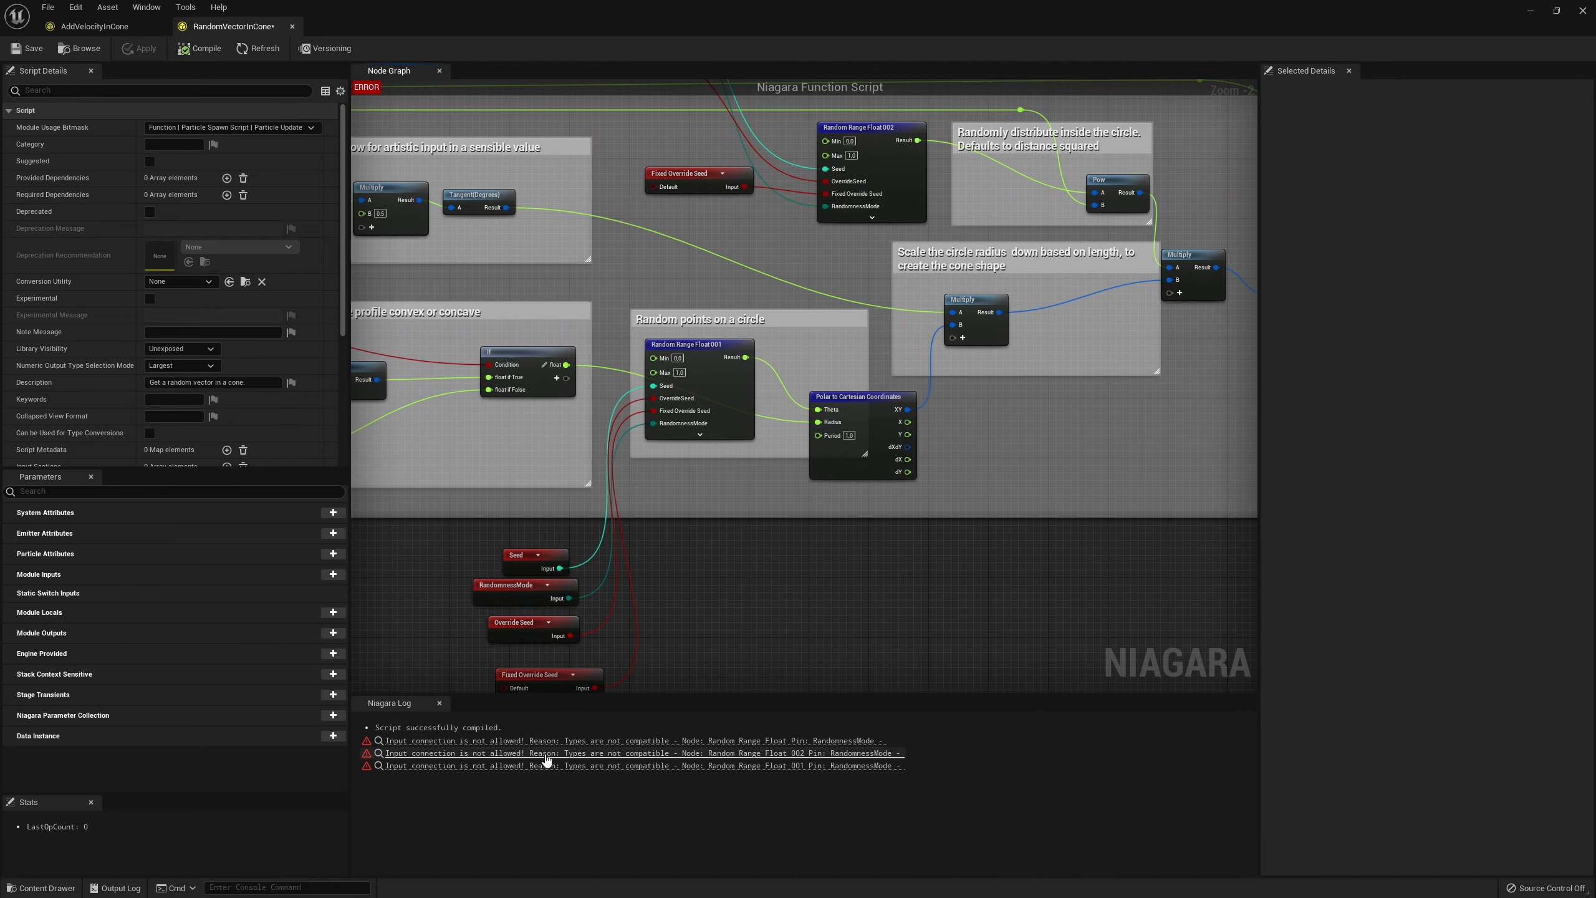
left_click(719, 742)
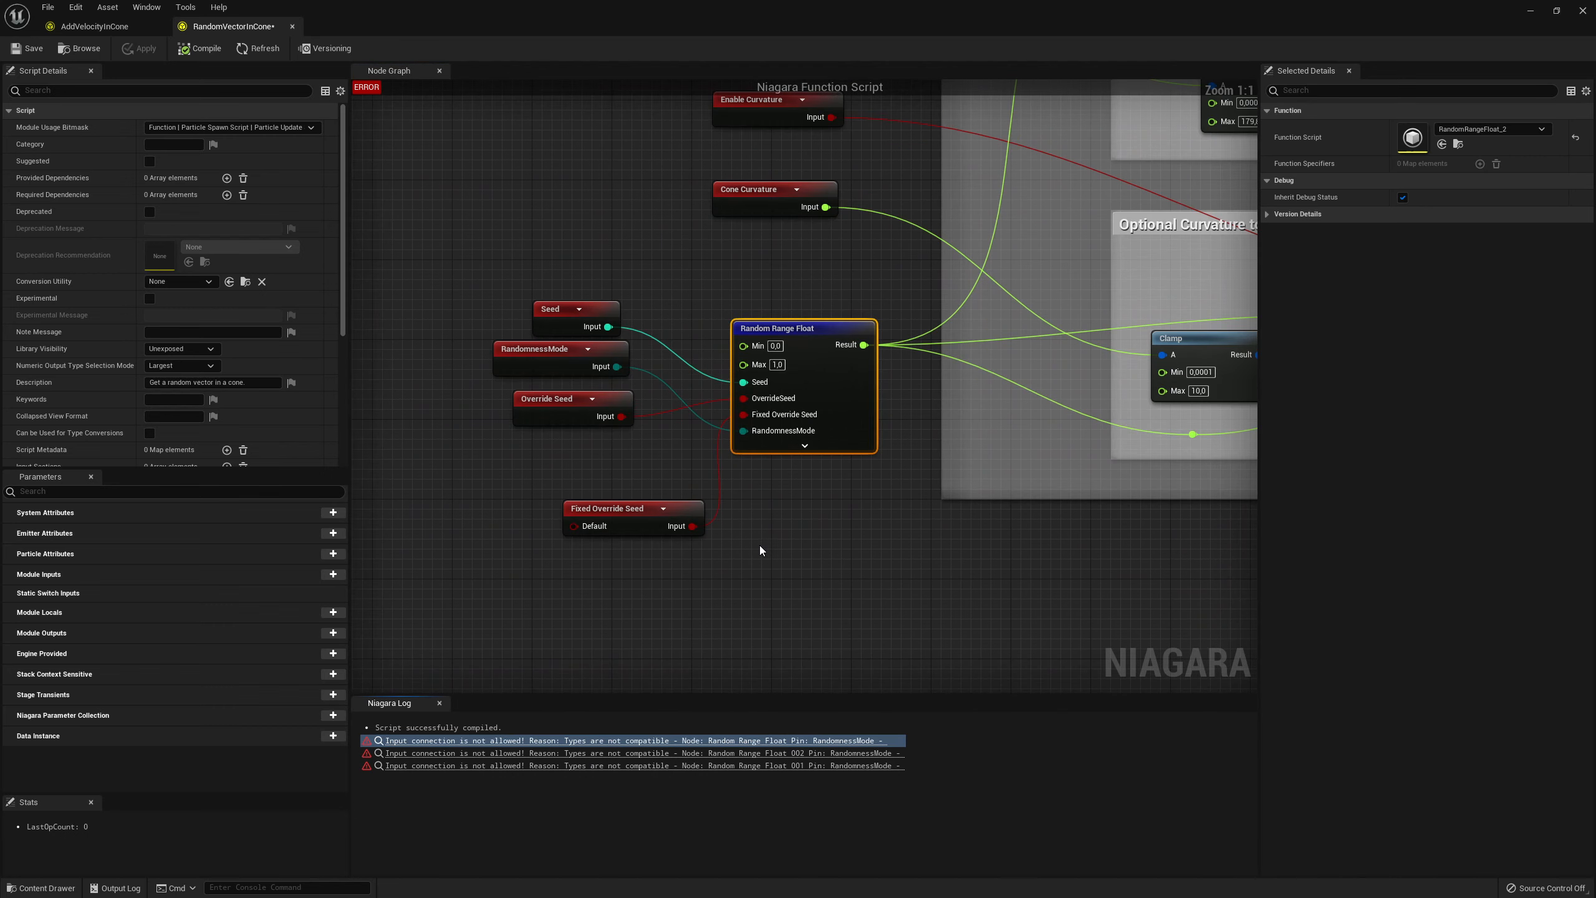
right_click_drag(725, 552, 784, 490)
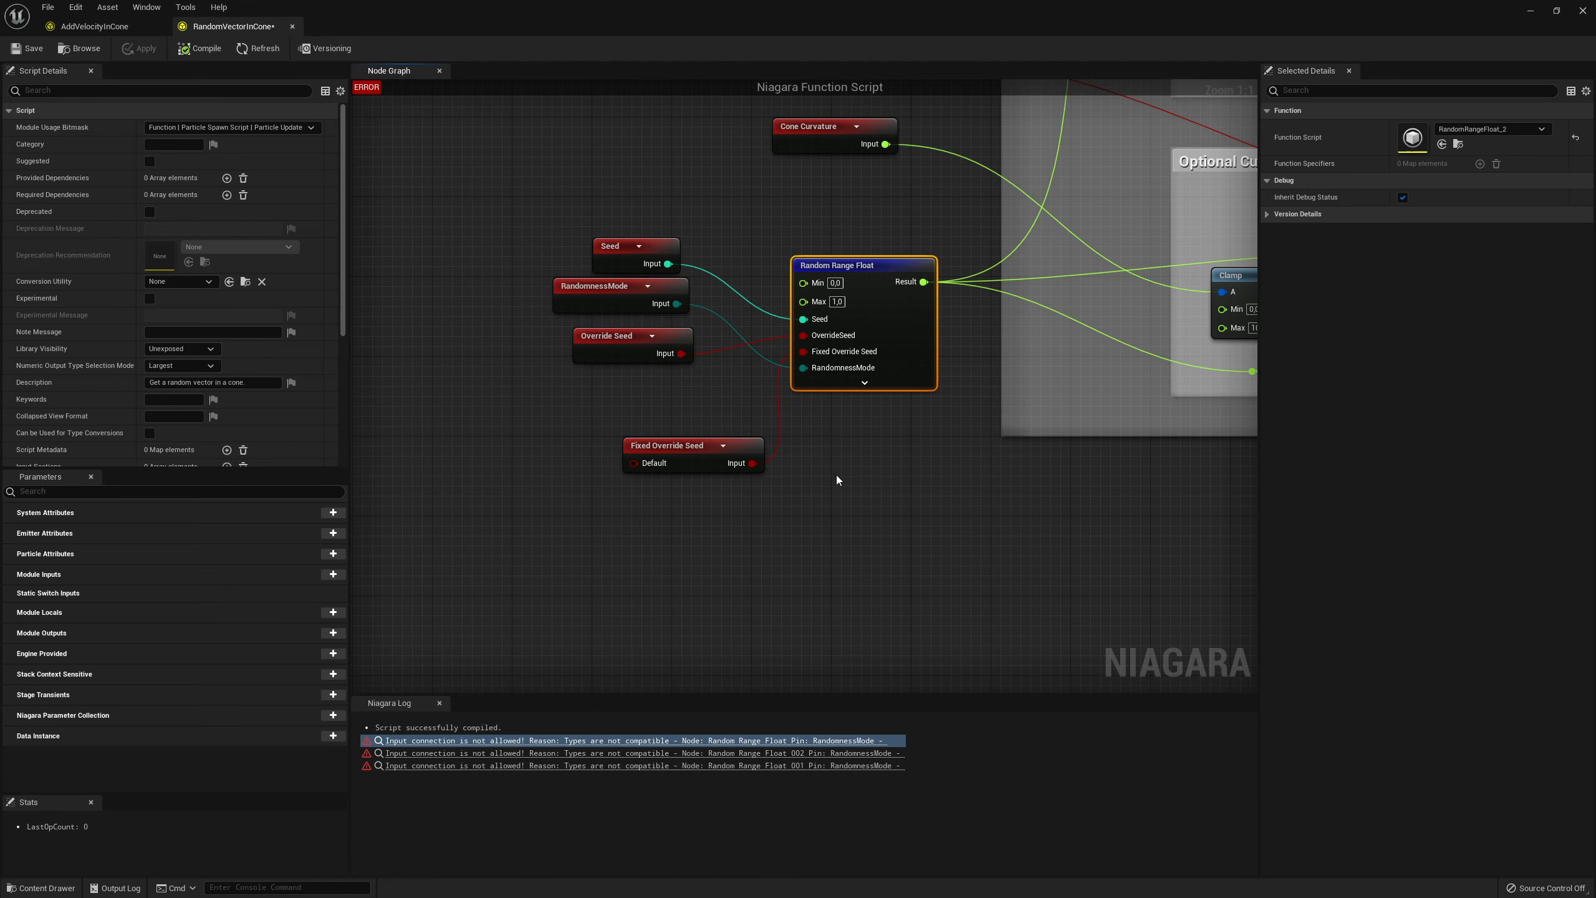
Replace the RandomnessMode input of the first Random Range Float node with a new ENiagaraRandomnessMode parameter connected to its RandomnessMode pin
left_click_drag(608, 295, 437, 298)
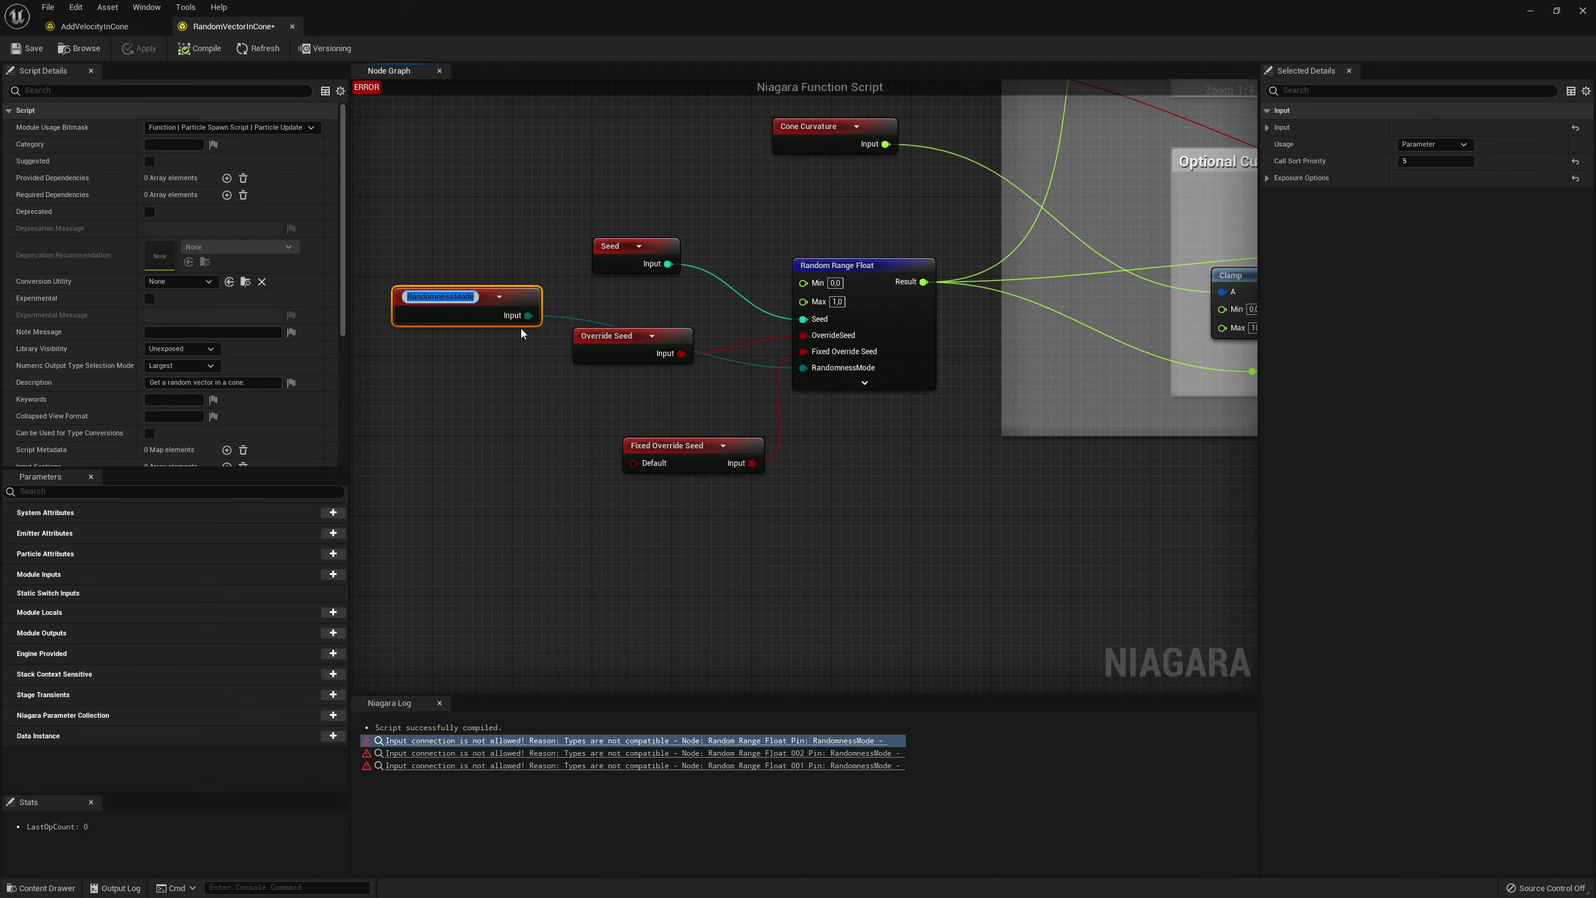
left_click(489, 379)
left_click(474, 294)
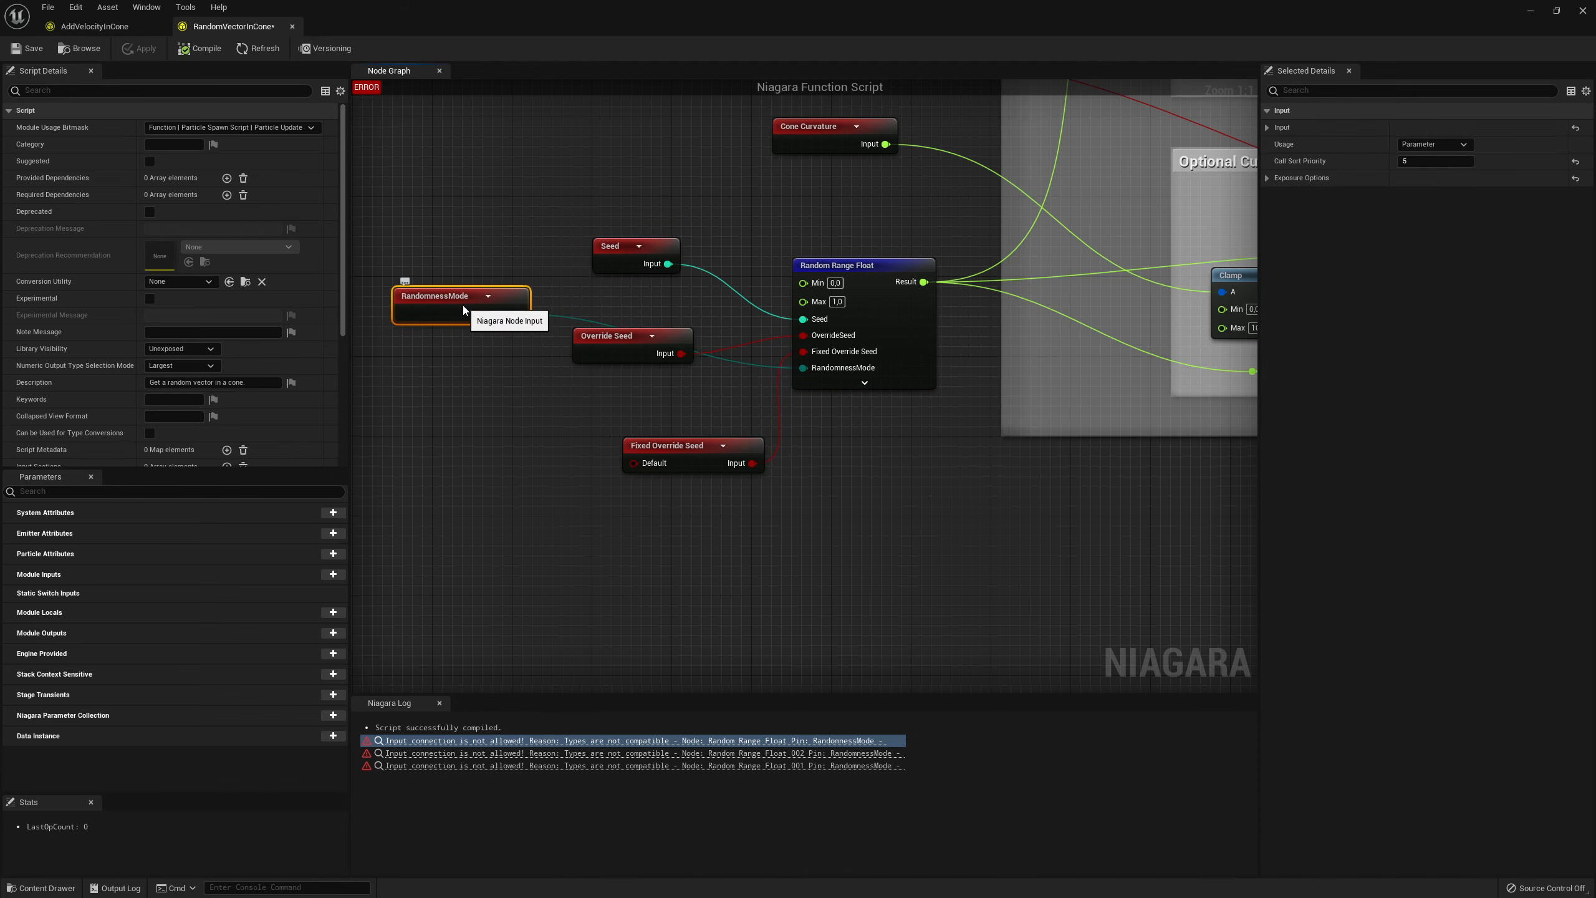
key("Delete")
left_click_drag(803, 377, 553, 305)
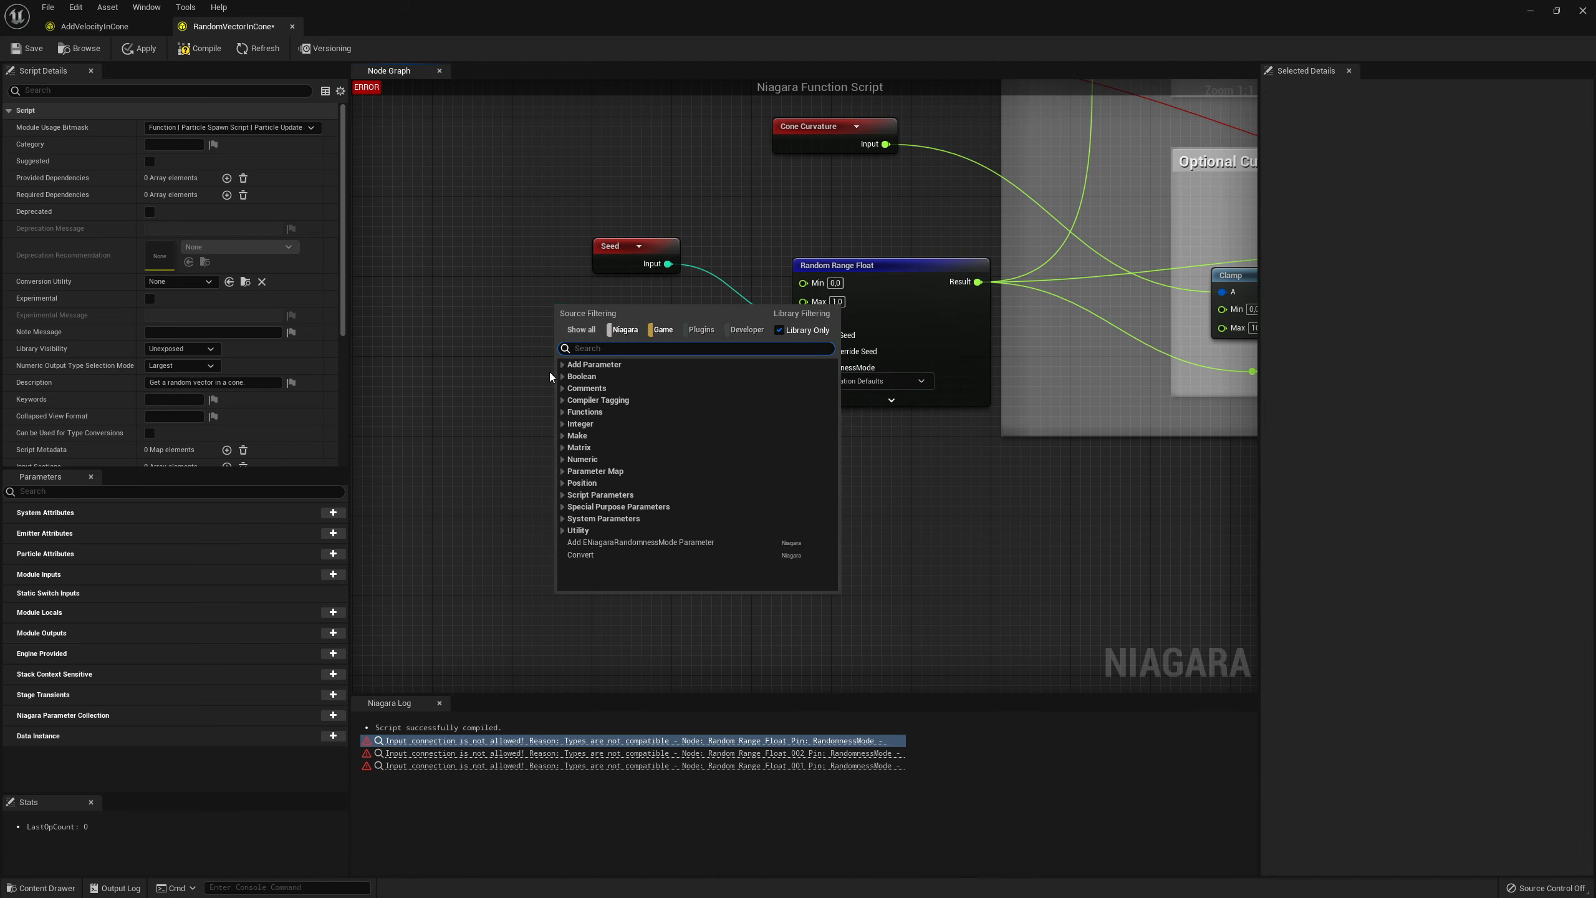
left_click(617, 542)
type("RandomnessMode")
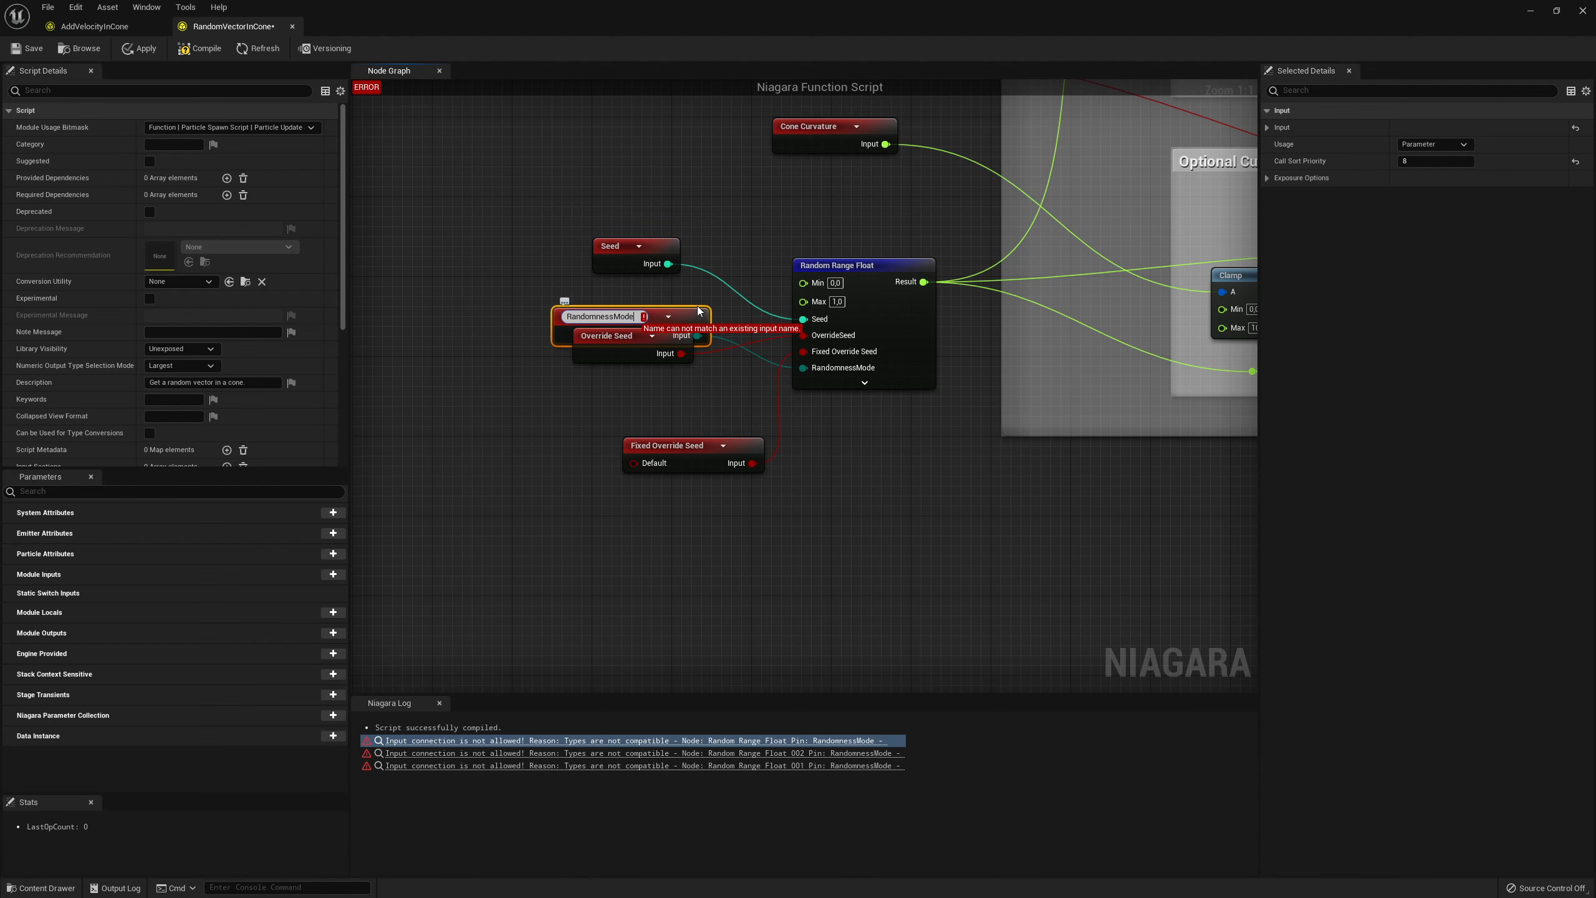
left_click_drag(698, 310, 587, 280)
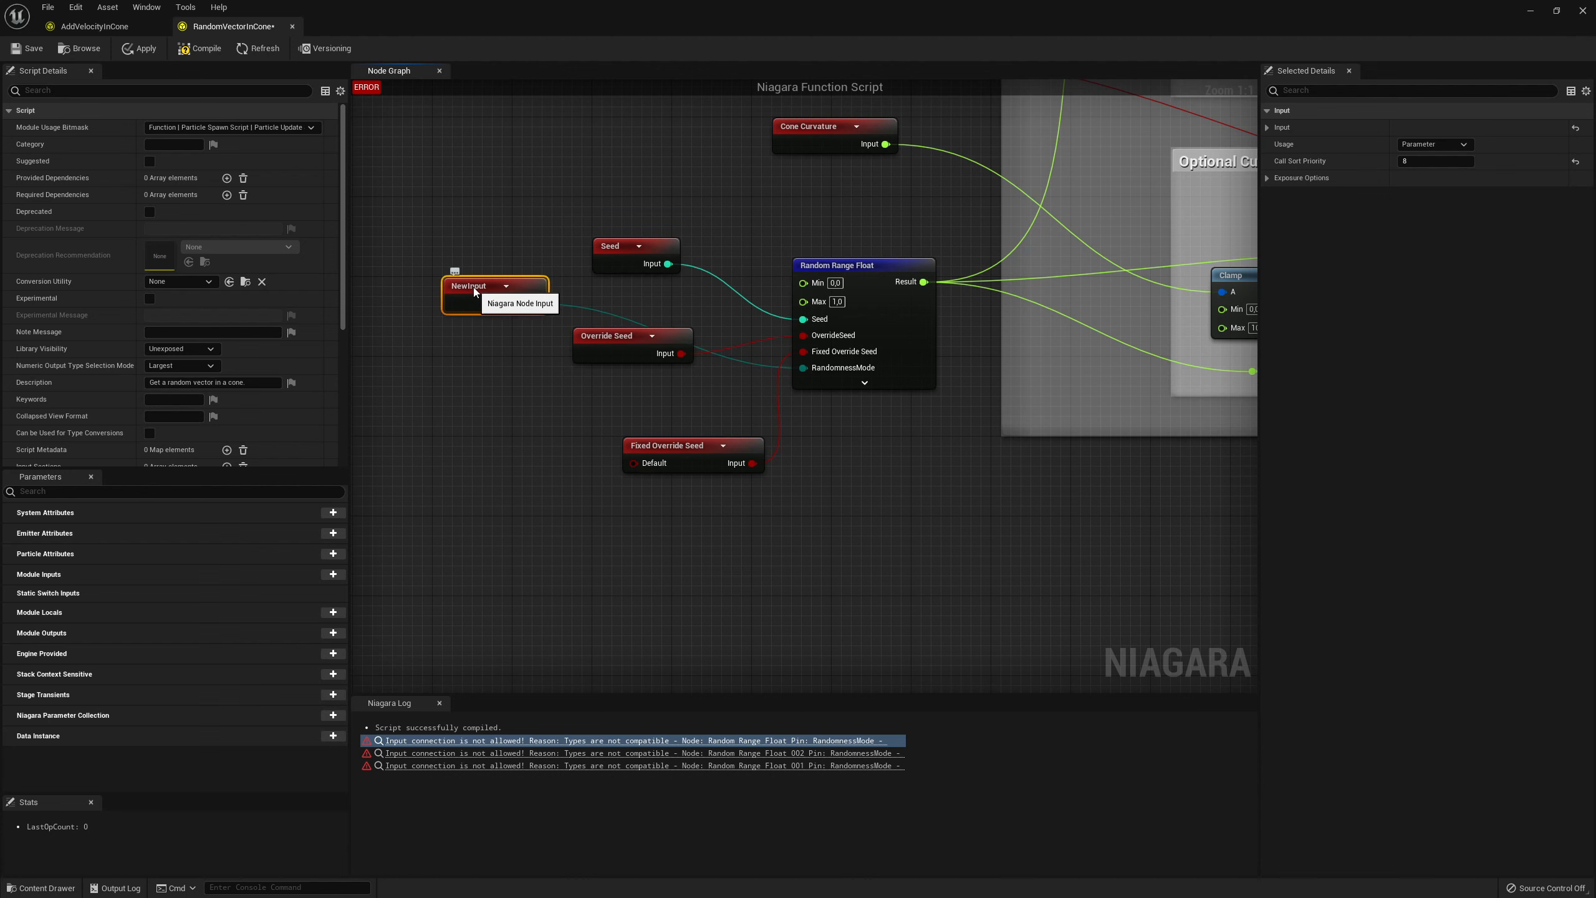
Delete the old RandomnessMode input node feeding Random Range Float 001
right_click_drag(790, 403, 633, 355)
scroll(657, 381, "down", 3)
right_click_drag(1229, 513, 802, 476)
scroll(738, 429, "up", 2)
scroll(741, 429, "up", 1)
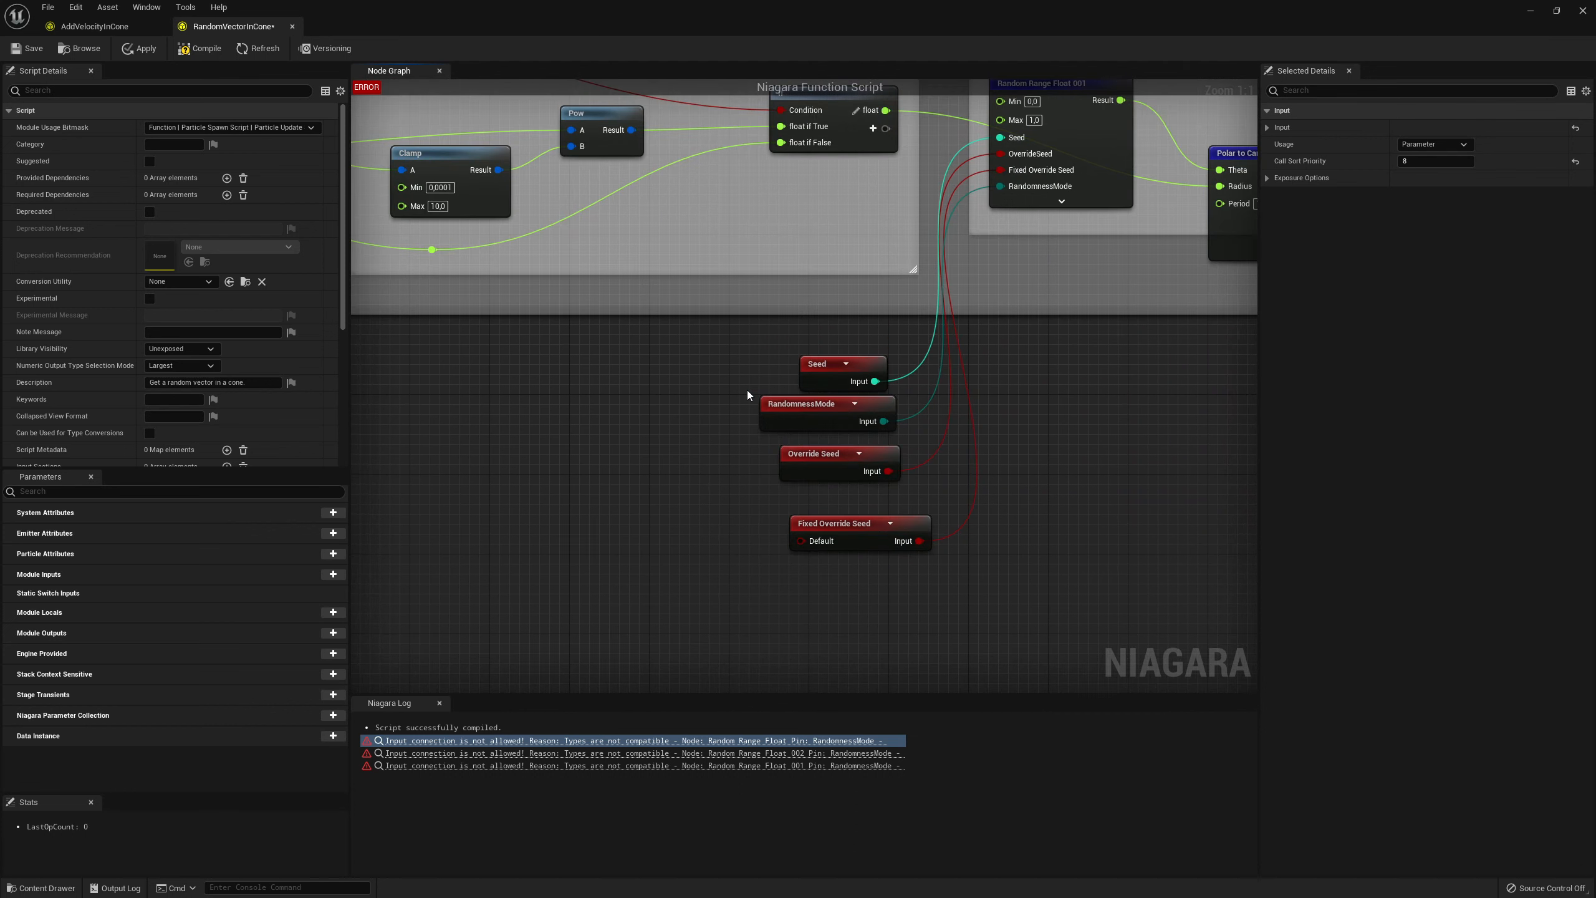
right_click_drag(747, 389, 848, 417)
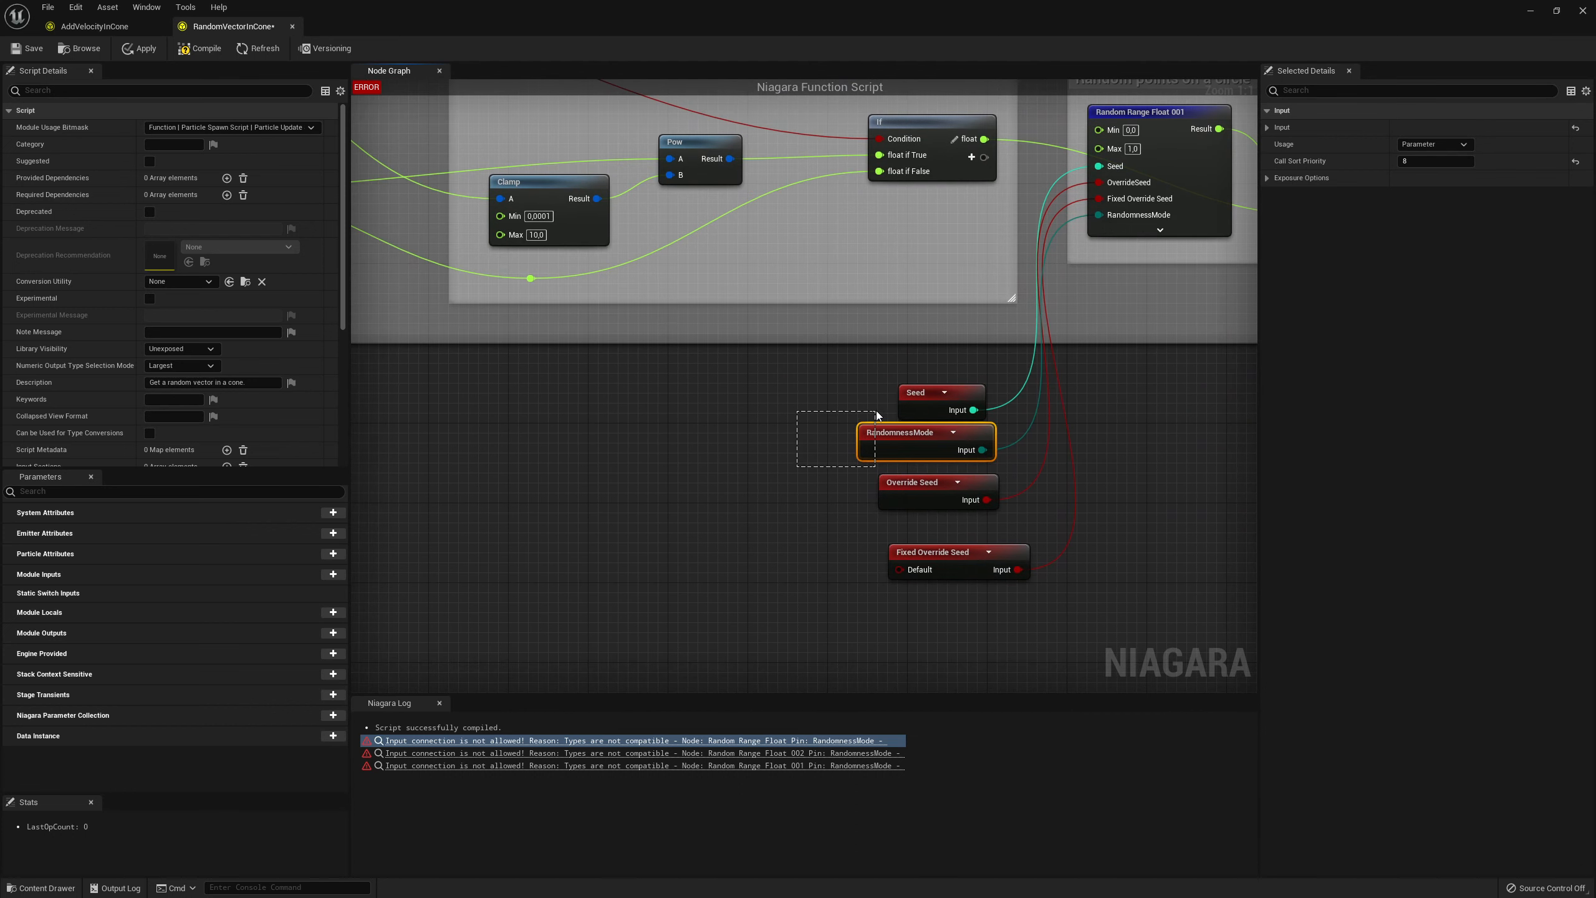
left_click_drag(875, 410, 877, 414)
key("Delete")
Delete the old RandomnessMode input node feeding Random Range Float 002
right_click_drag(1062, 374, 793, 688)
scroll(862, 412, "down", 2)
right_click_drag(864, 231, 769, 456)
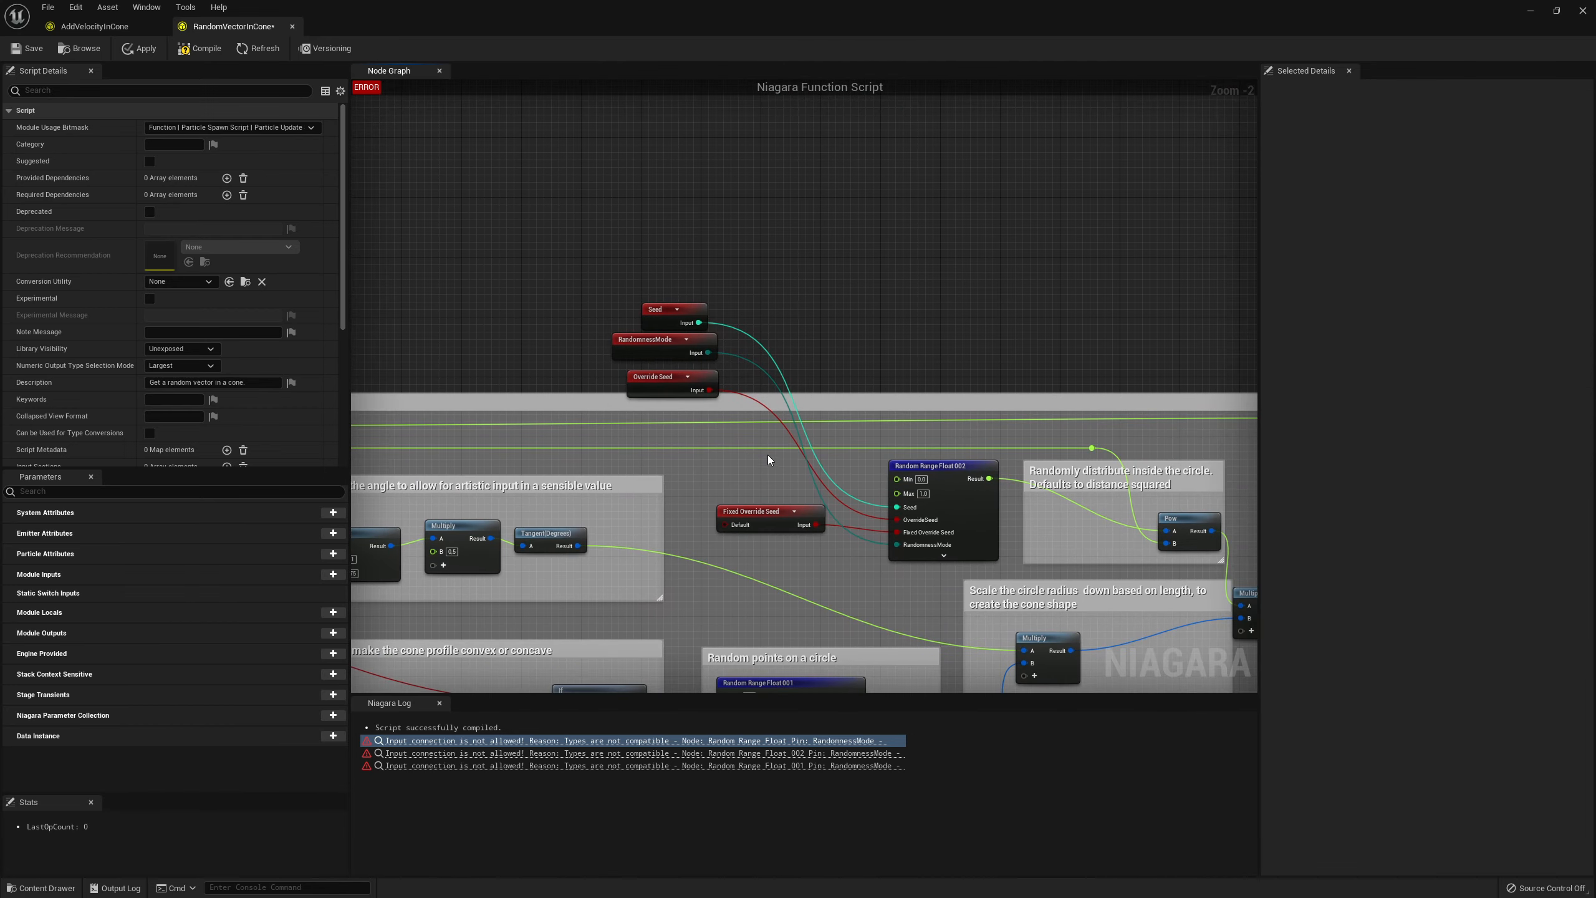
left_click(616, 351)
key("Delete")
Rename the new input on the first Random Range Float node to RandomnessMode
scroll(606, 356, "up", 2)
right_click_drag(606, 356, 880, 238)
right_click_drag(671, 396, 984, 292)
right_click_drag(664, 495, 1004, 354)
right_click_drag(496, 527, 771, 413)
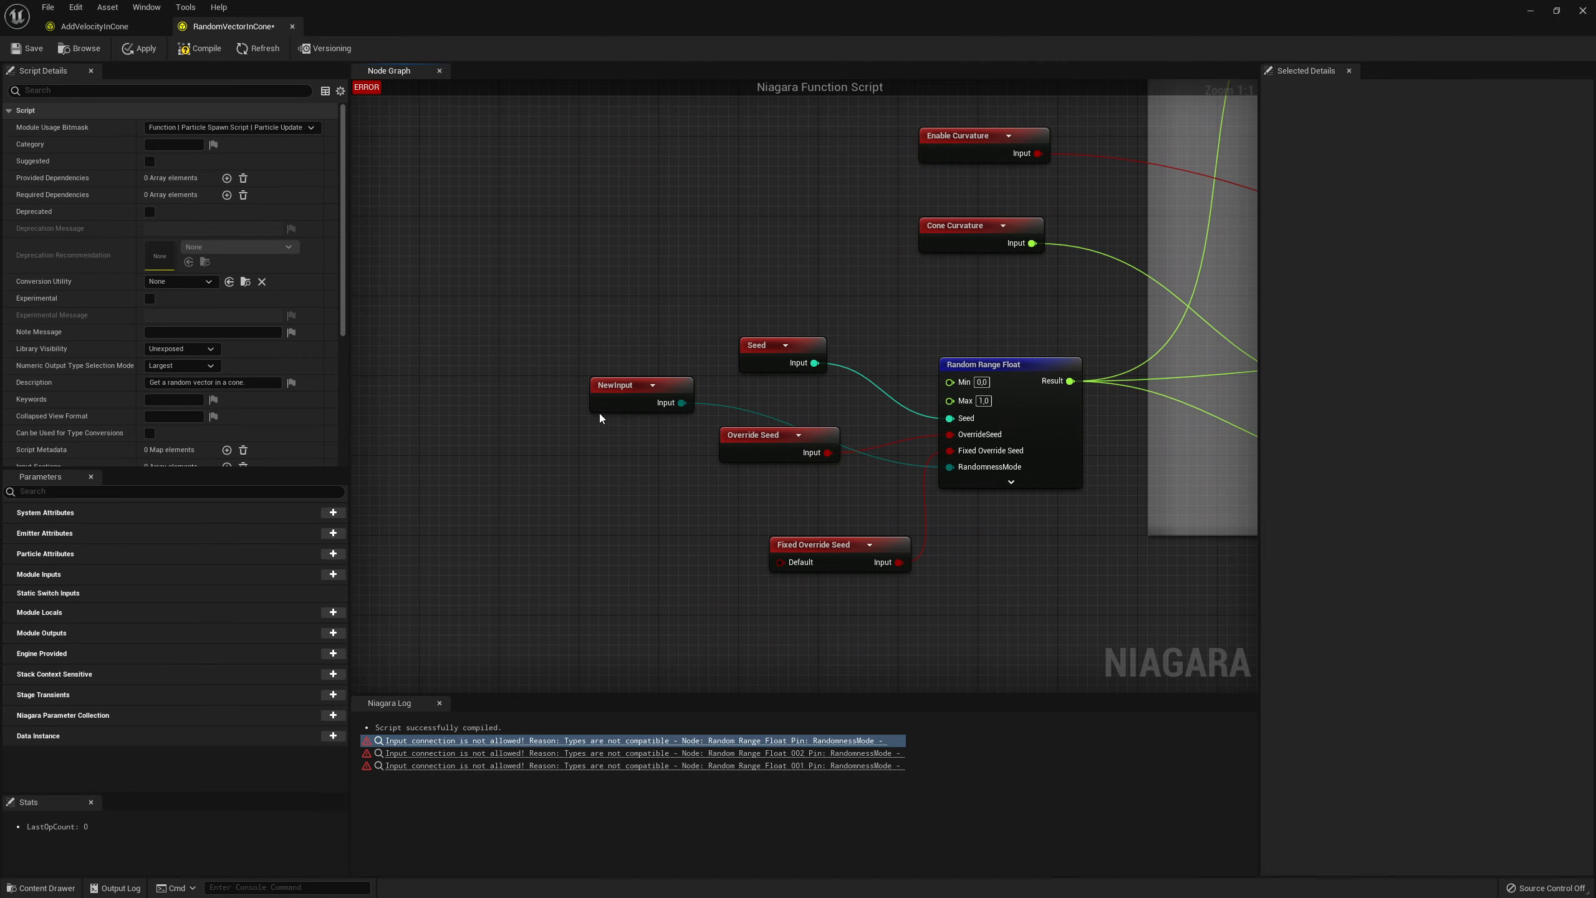
left_click(616, 384)
left_click(616, 385)
type("RandomnessMode")
left_click(591, 487)
Duplicate the new RandomnessMode input below Random Range Float 001 and connect it to that node's RandomnessMode pin
left_click(619, 394)
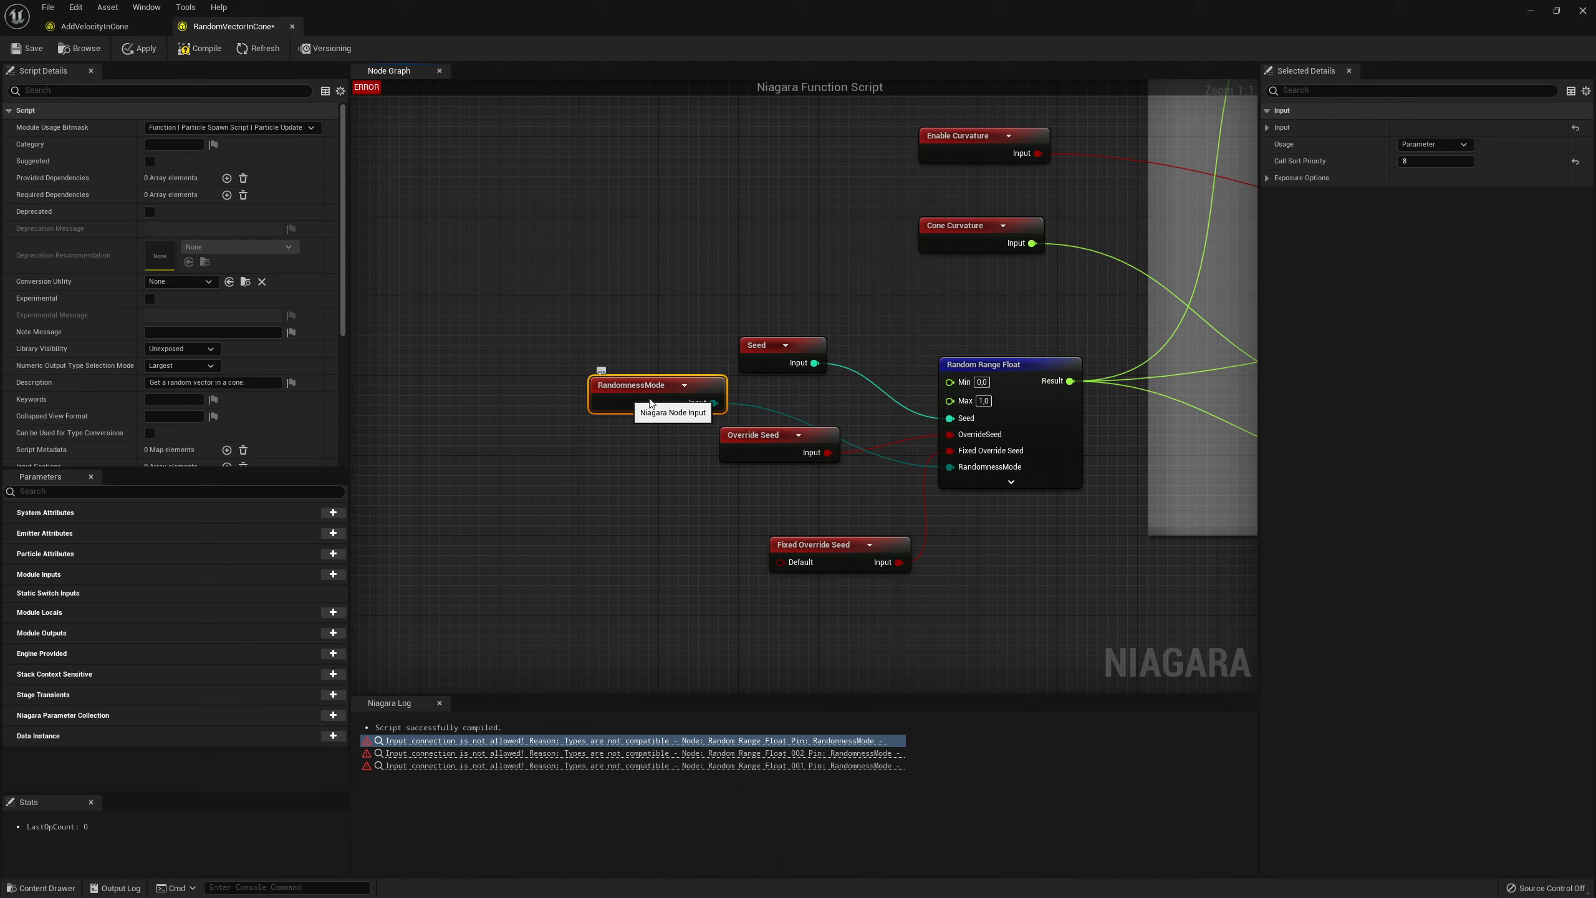
right_click_drag(933, 628, 577, 449)
right_click_drag(875, 480, 505, 499)
right_click_drag(1114, 468, 787, 477)
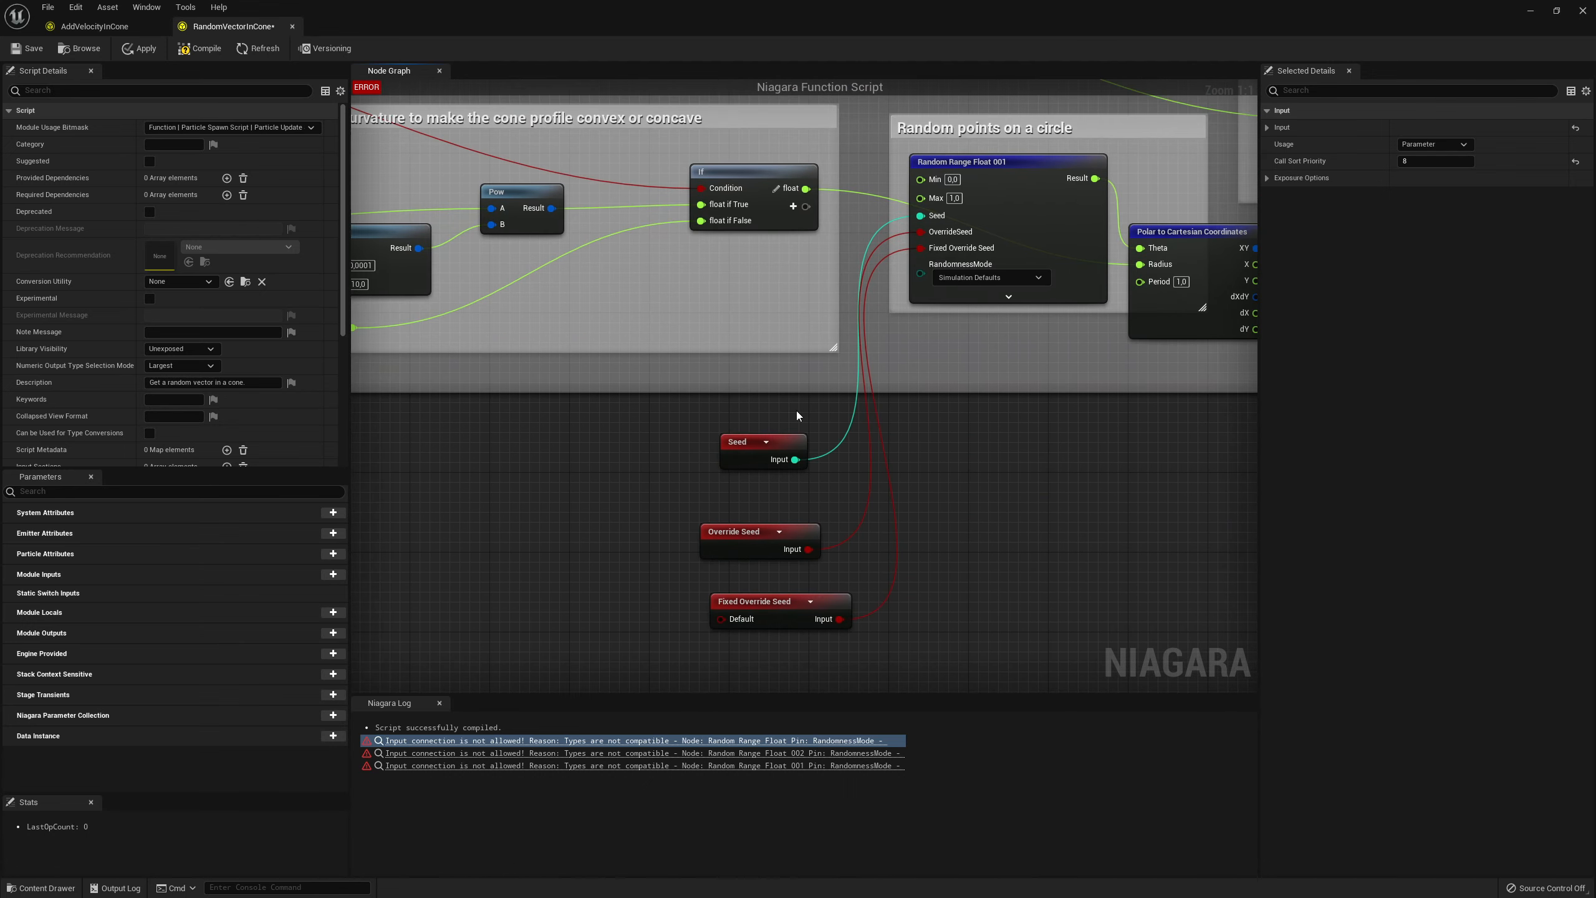
left_click(696, 378)
key("ctrl+v")
left_click_drag(813, 400, 918, 275)
Place another copy of the RandomnessMode input near Random Range Float 002 and connect it to that node's RandomnessMode pin
right_click_drag(914, 307, 892, 612)
right_click_drag(982, 125, 938, 509)
left_click(691, 384)
key("ctrl+v")
right_click_drag(761, 404, 595, 330)
left_click_drag(663, 347, 926, 603)
right_click_drag(1028, 532, 924, 347)
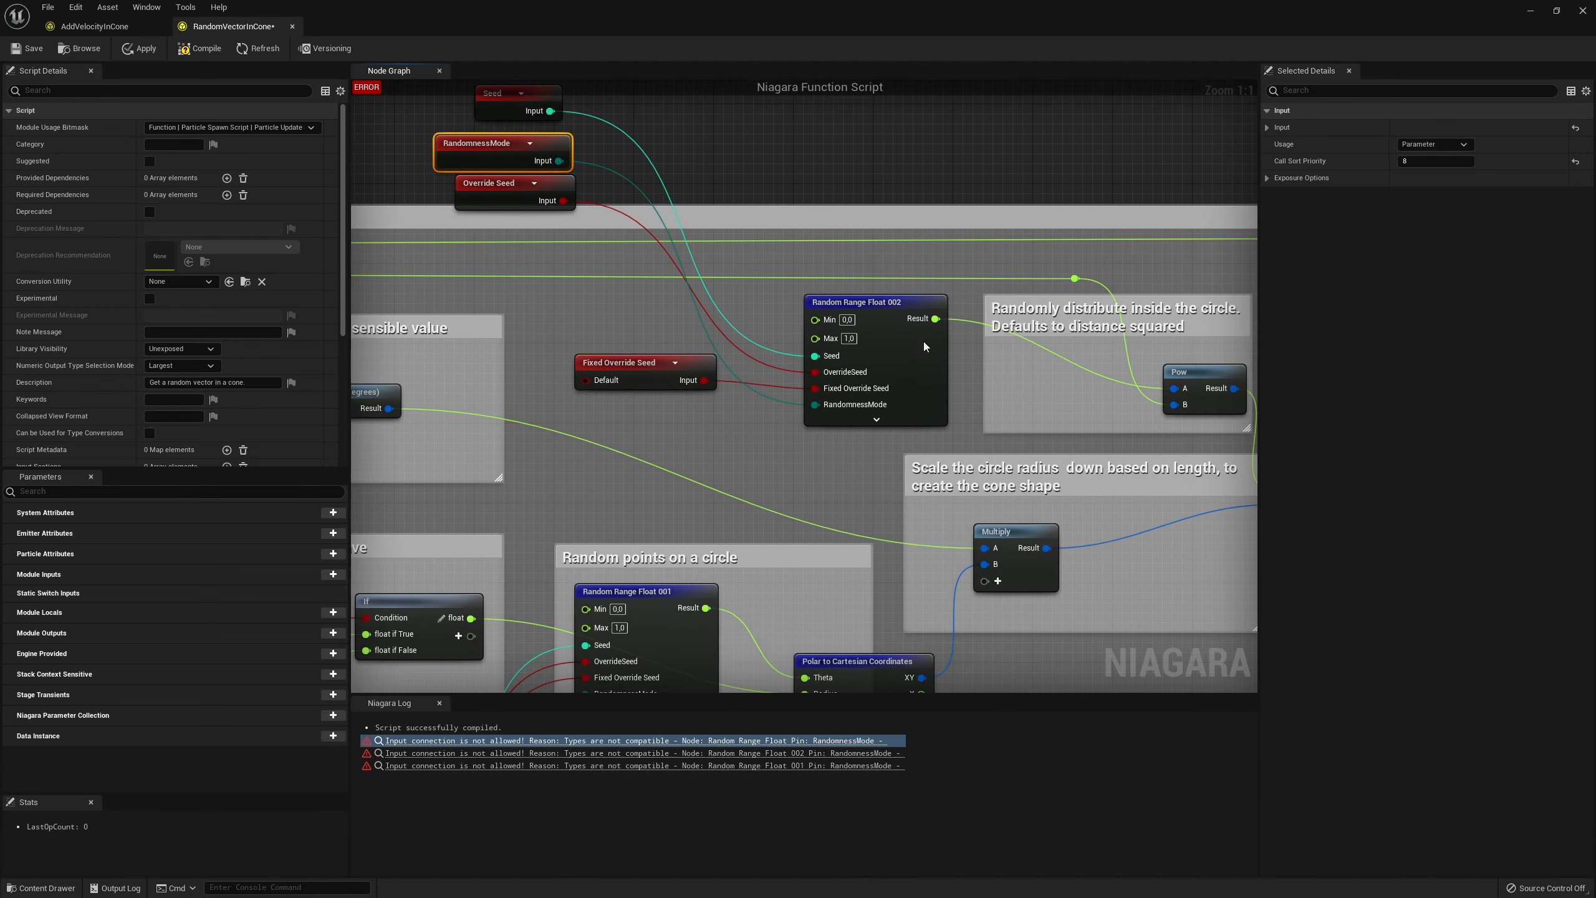
Apply the changes to the RandomVectorInCone and AddVelocityInCone scripts, and close the script editor
left_click(150, 55)
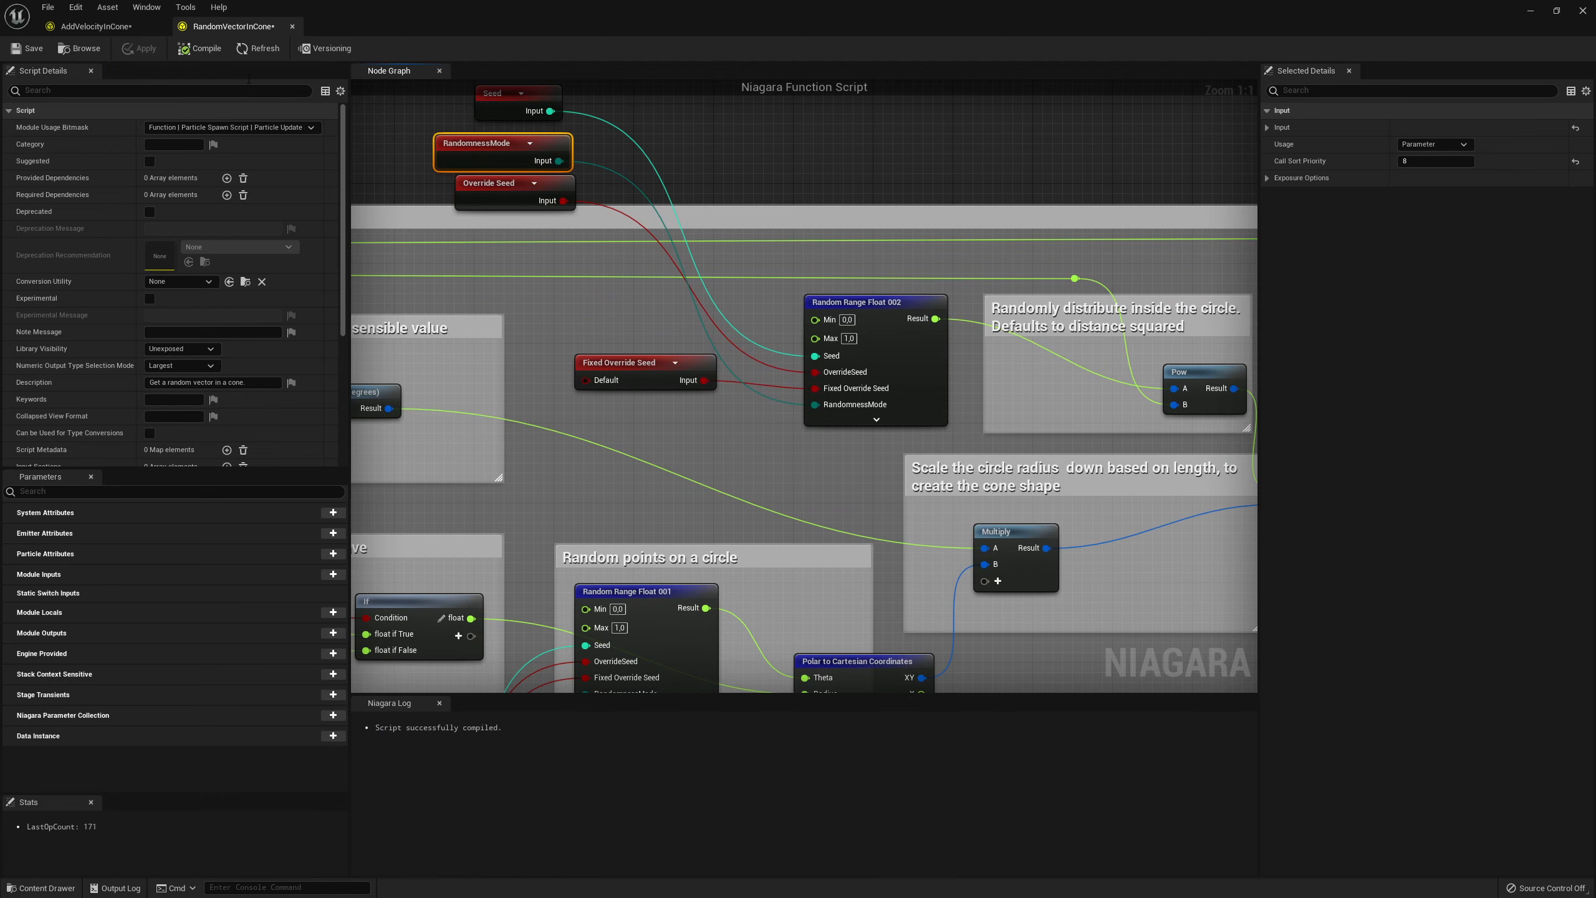
left_click(91, 26)
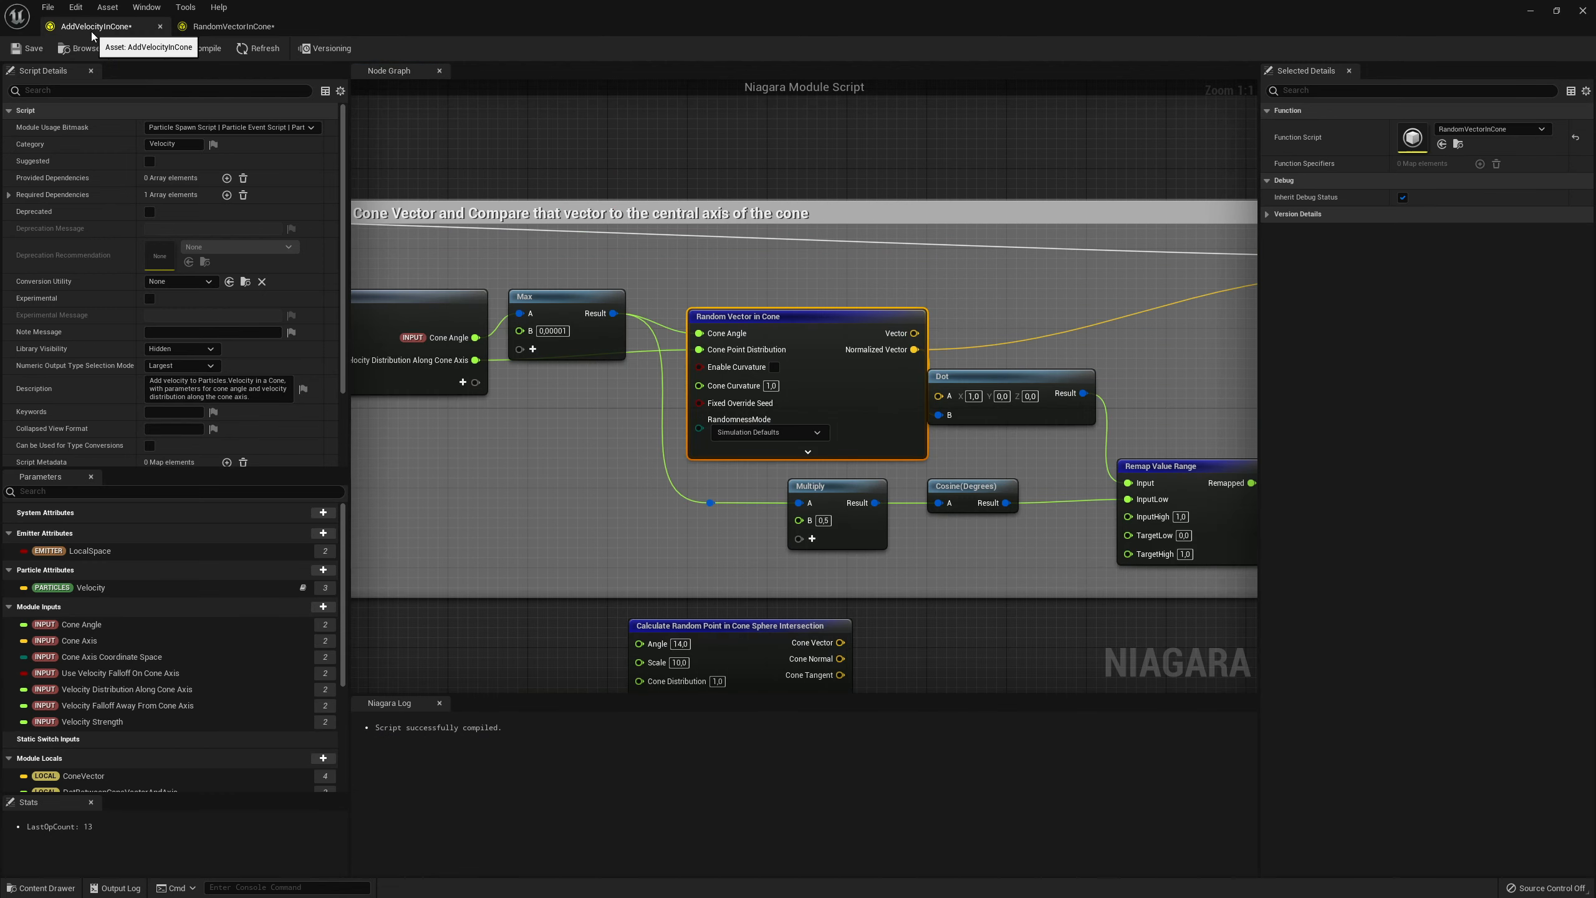
right_click_drag(500, 175, 517, 56)
left_click(138, 50)
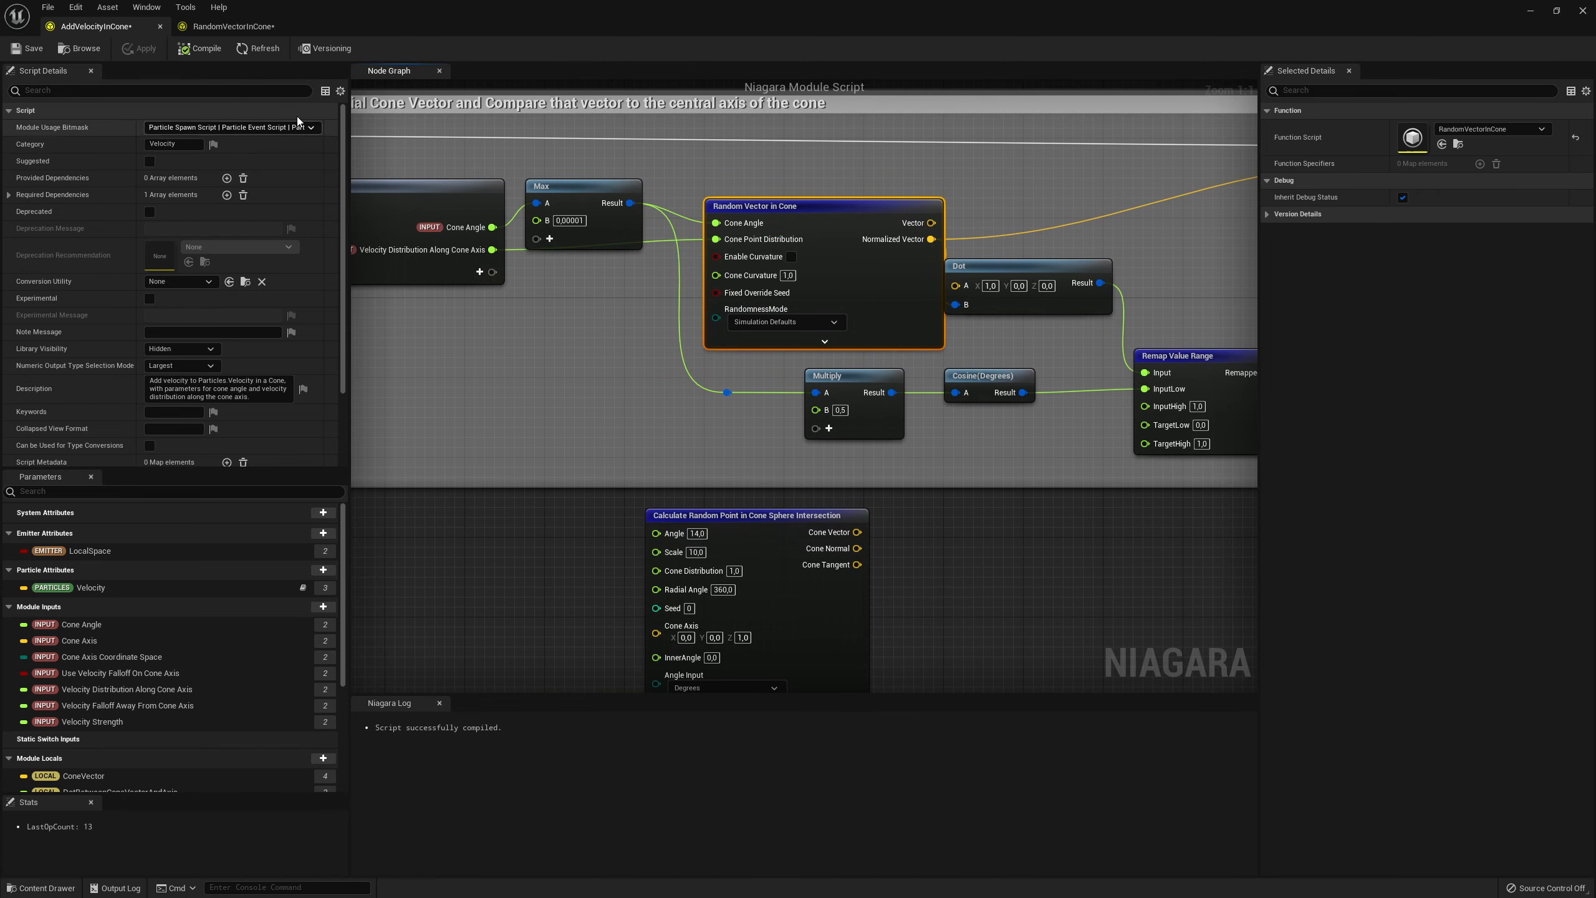
left_click(1583, 10)
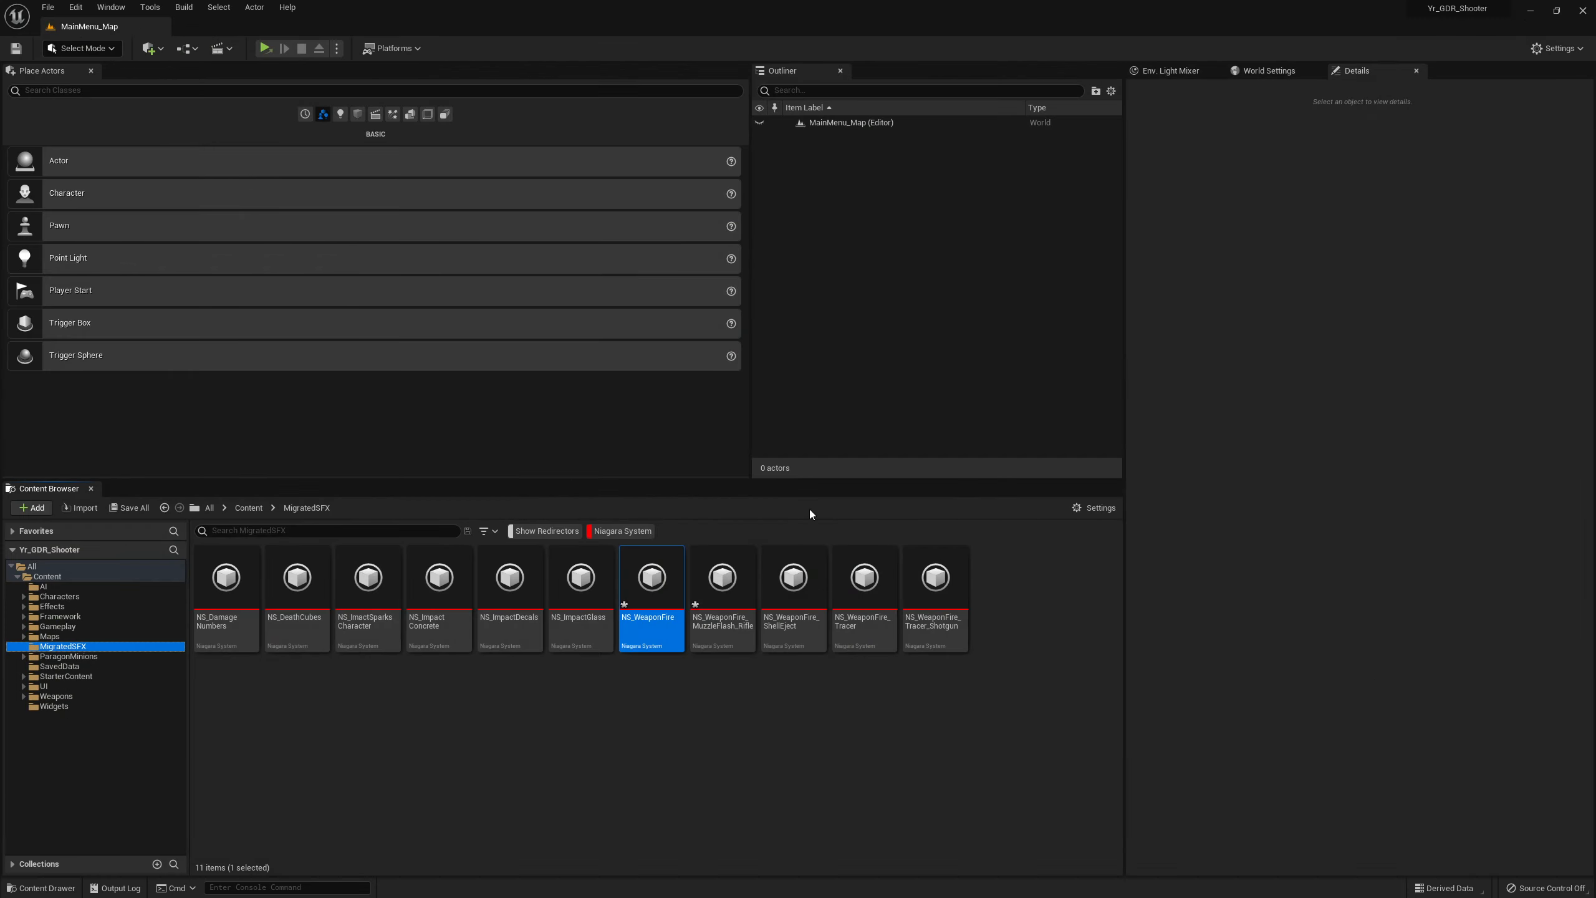
Reopen NS_WeaponFire, check its emitters for compile errors, and save and close it
double_click(638, 604)
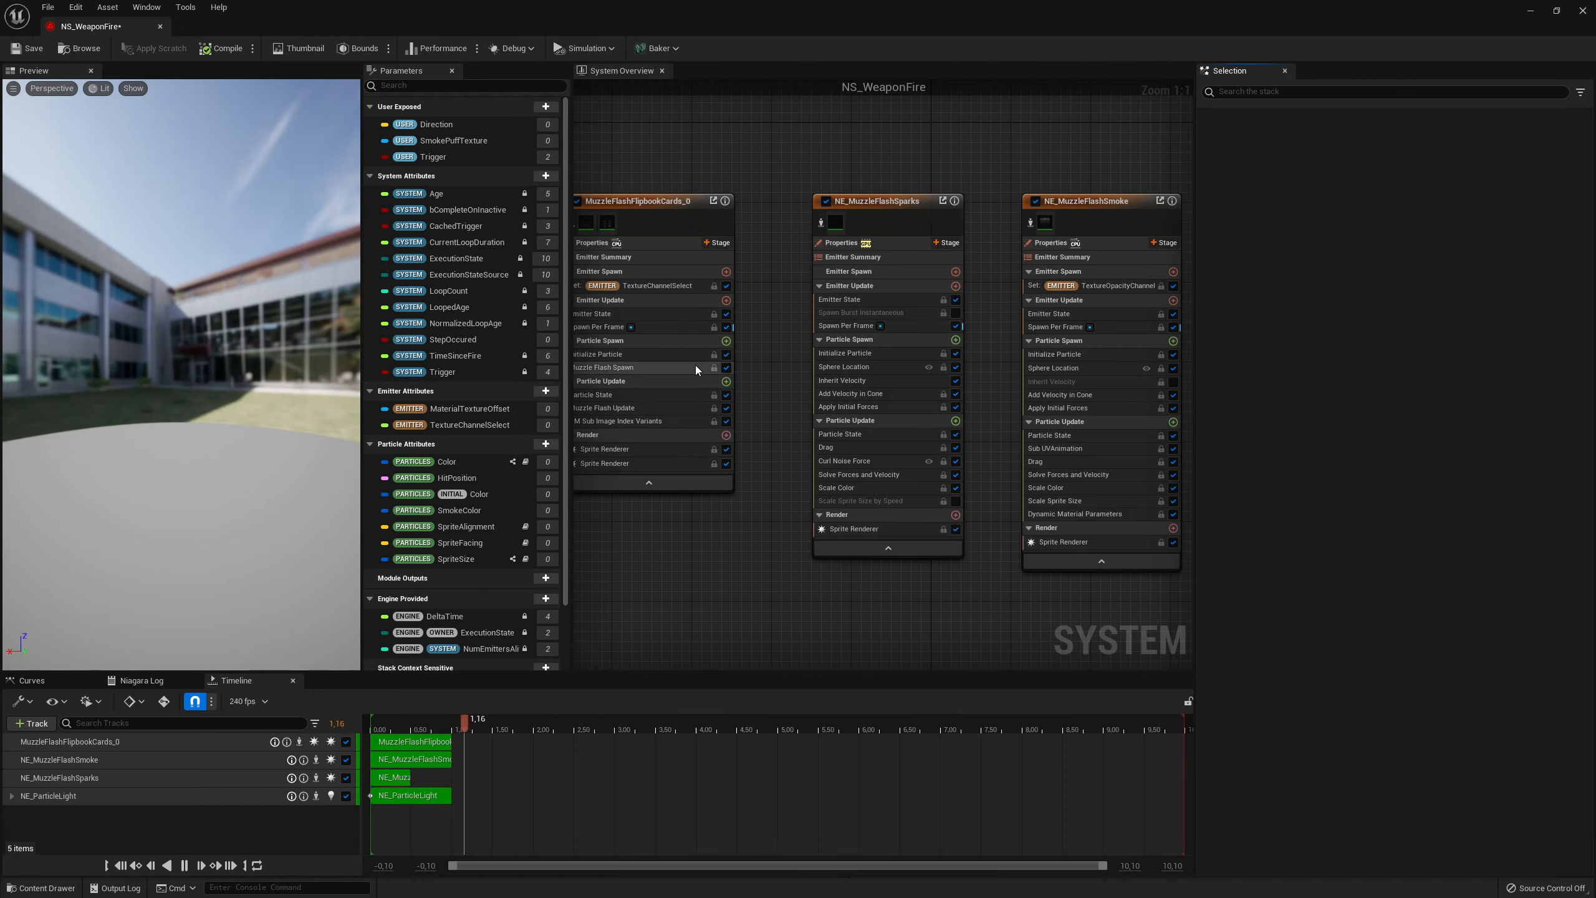
right_click_drag(931, 622, 1095, 471)
right_click_drag(628, 540, 1021, 454)
right_click_drag(945, 274, 801, 500)
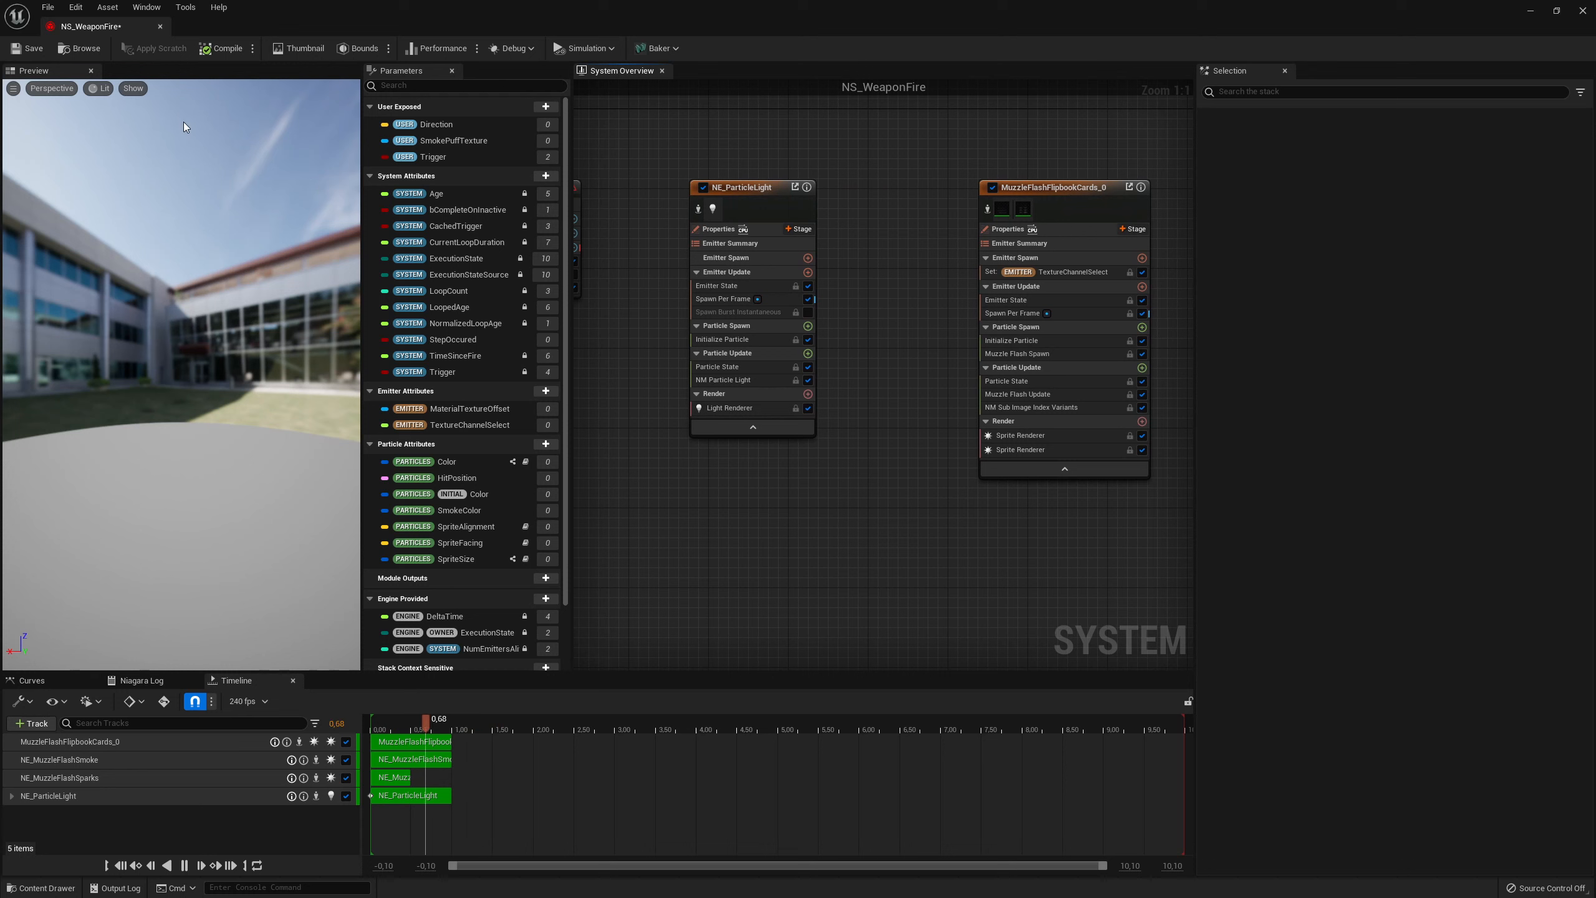
left_click(18, 49)
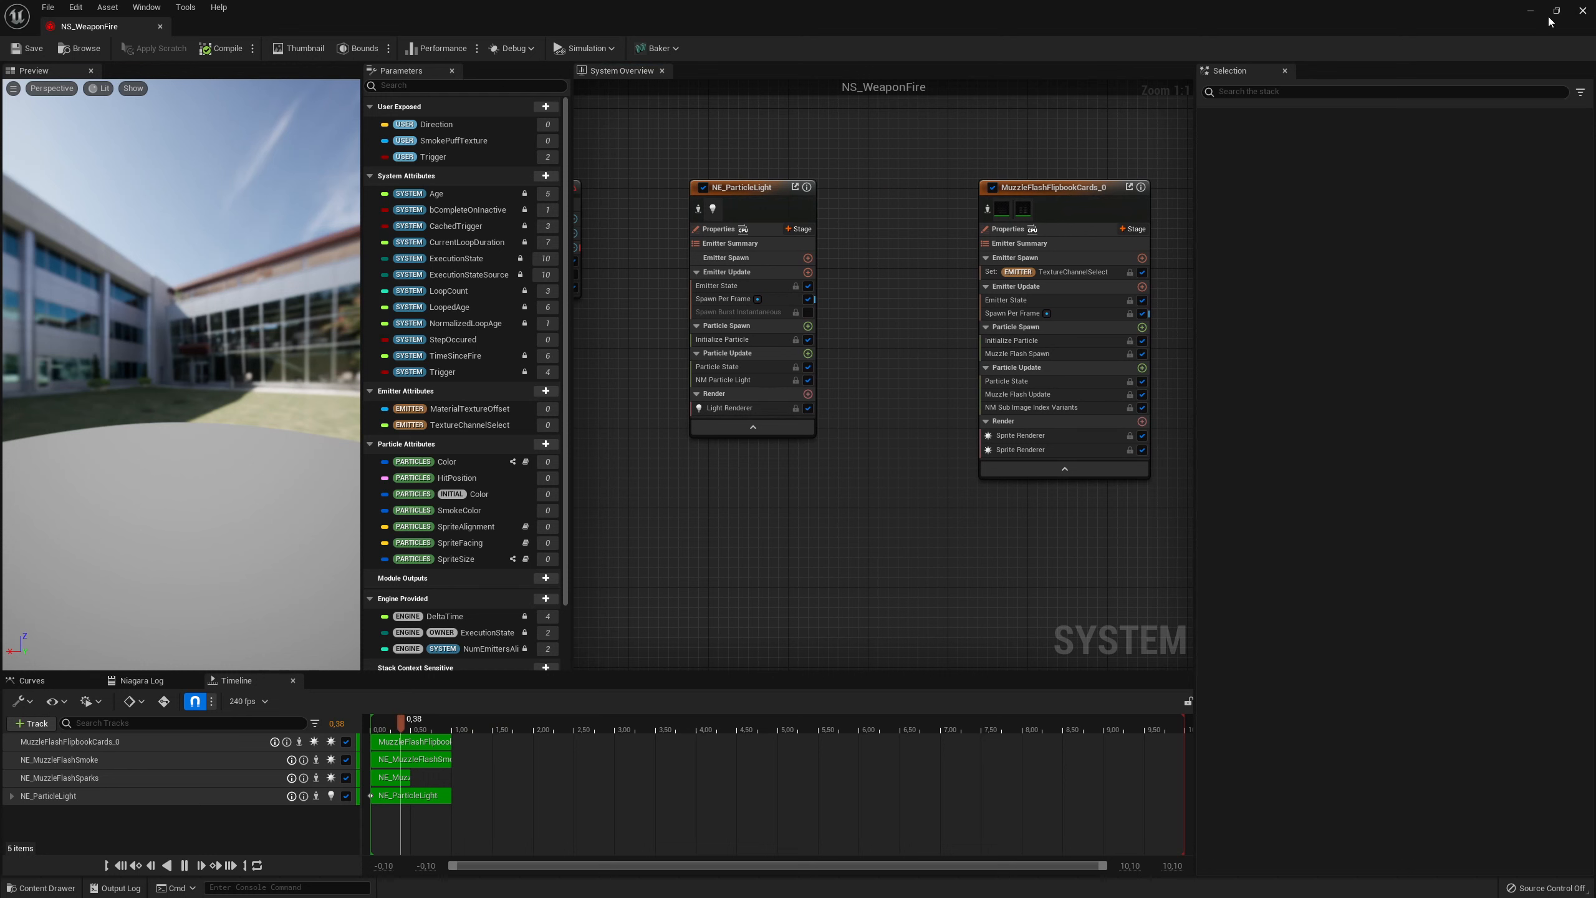
left_click(1583, 10)
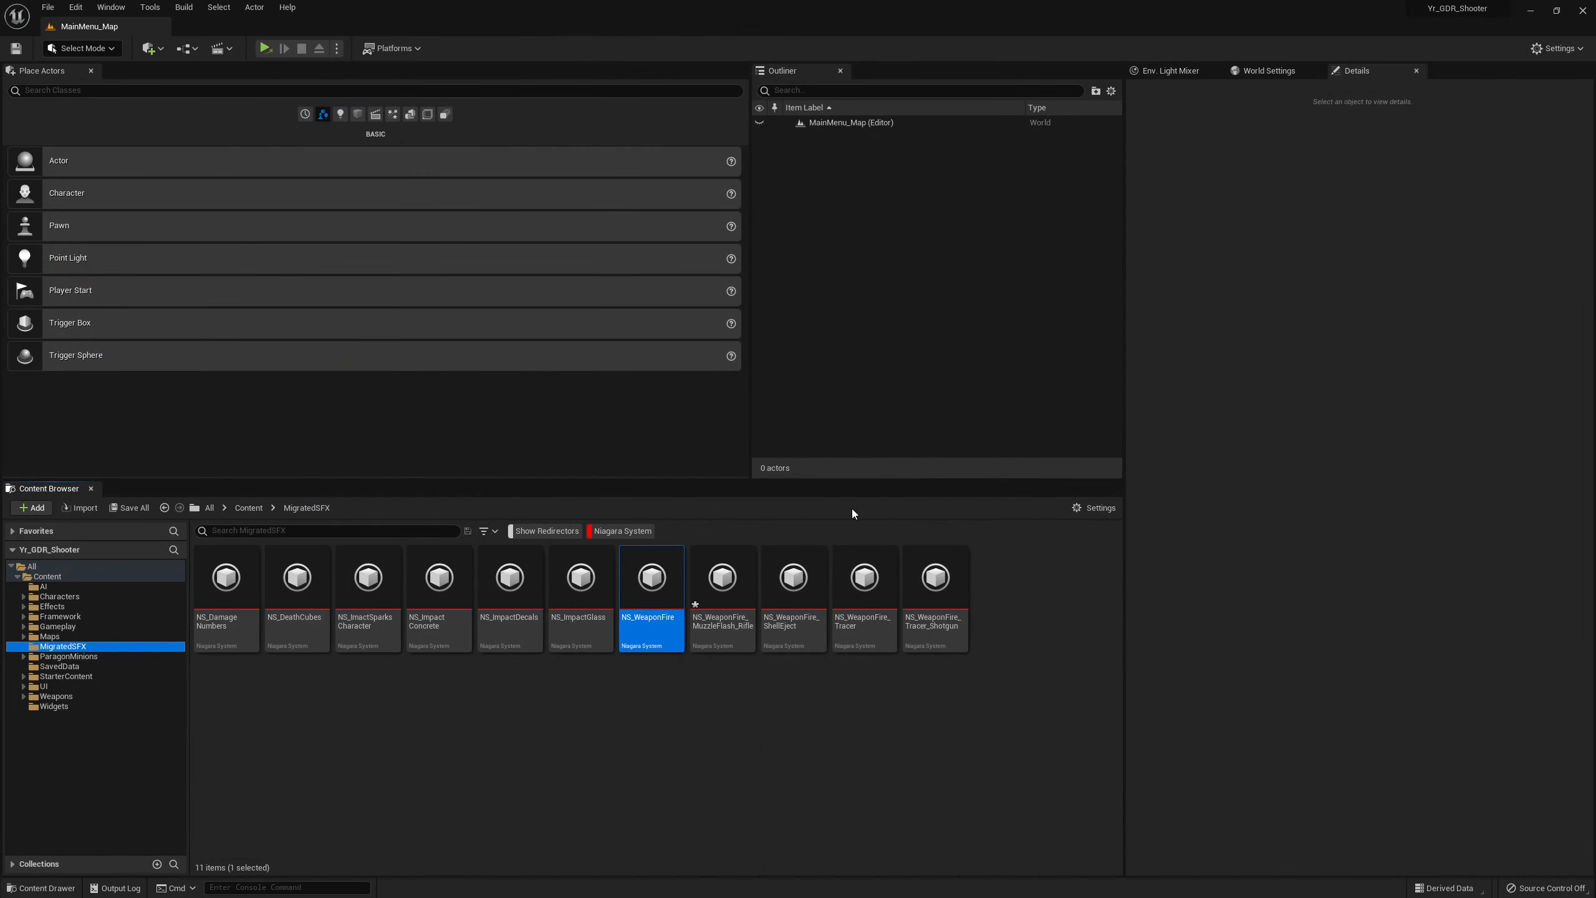
Open NS_WeaponFire_MuzzleFlash_Rifle, check all of its emitters for compile problems, and close it
left_click(718, 673)
left_click(722, 607)
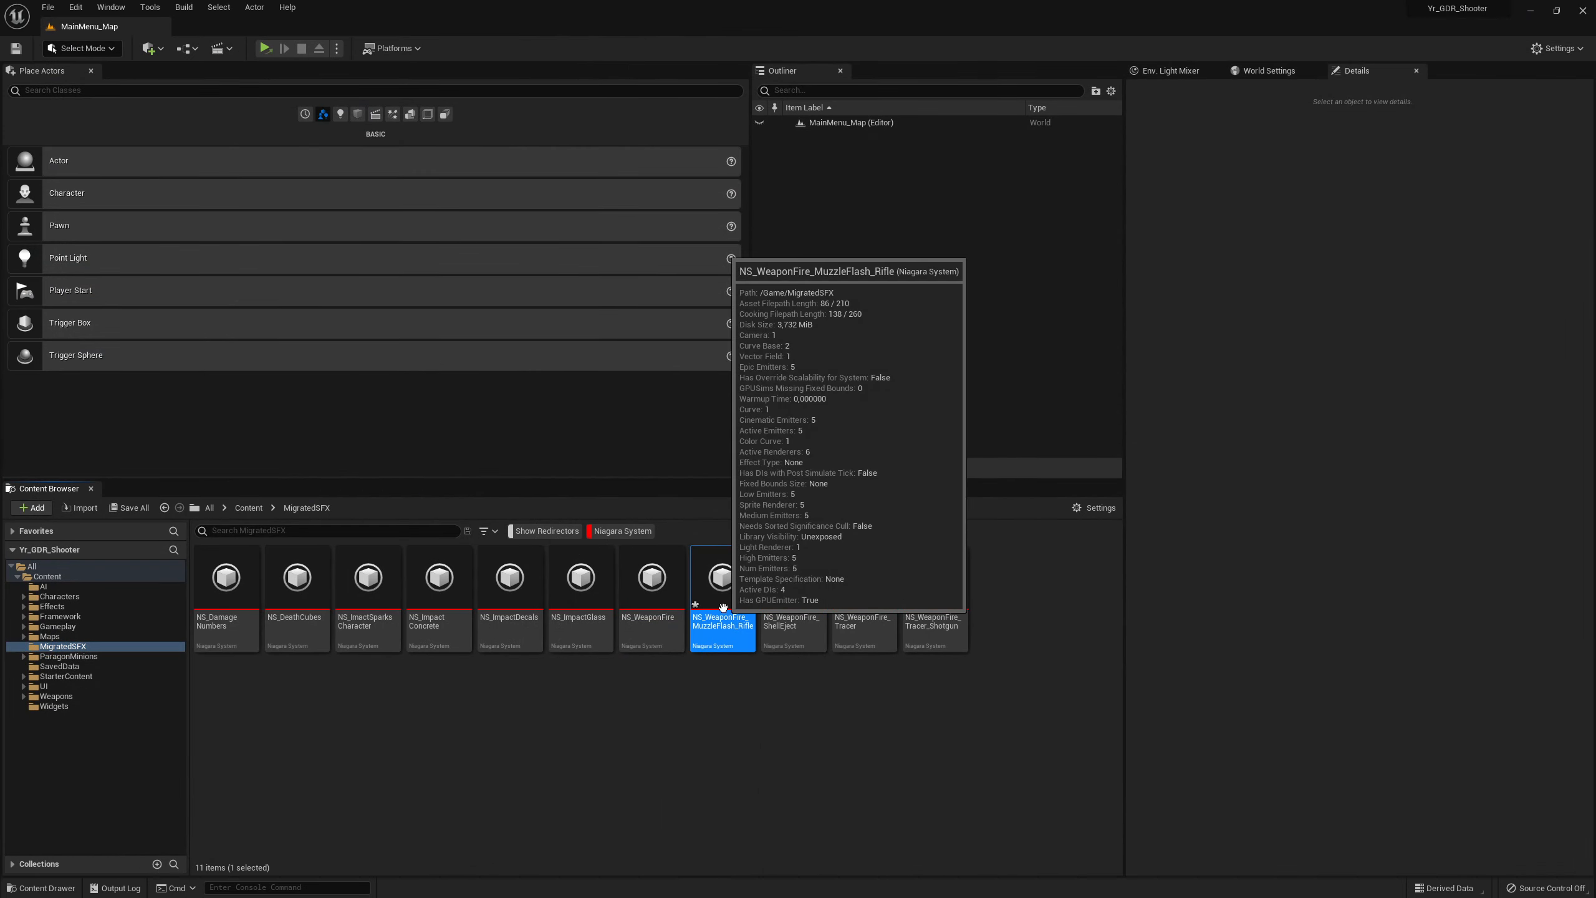
double_click(731, 602)
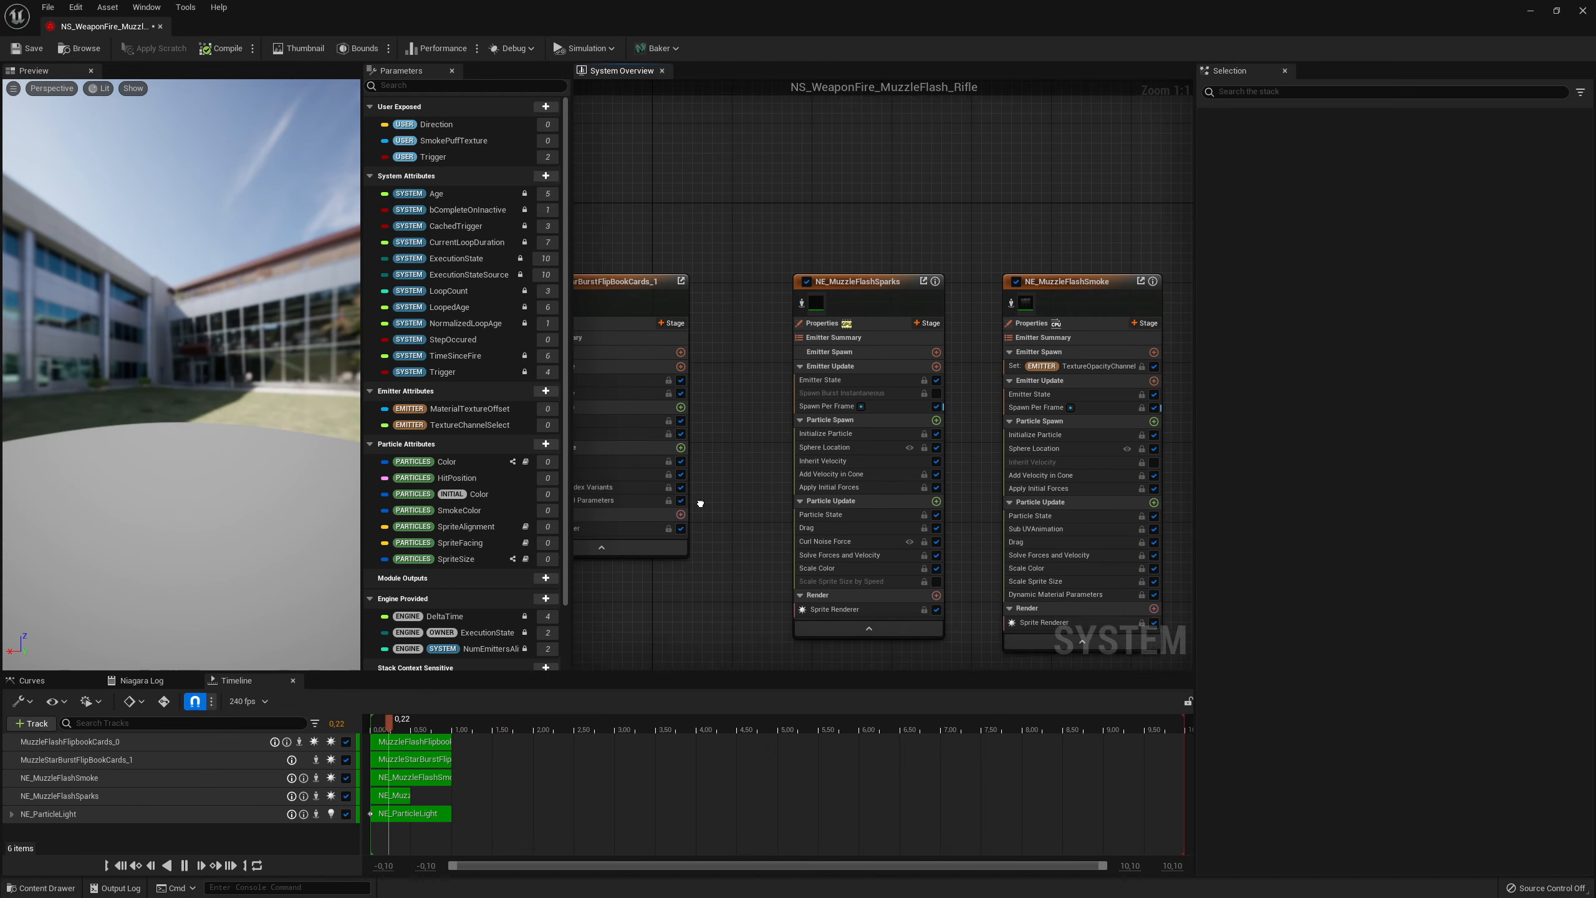
scroll(752, 454, "down", 2)
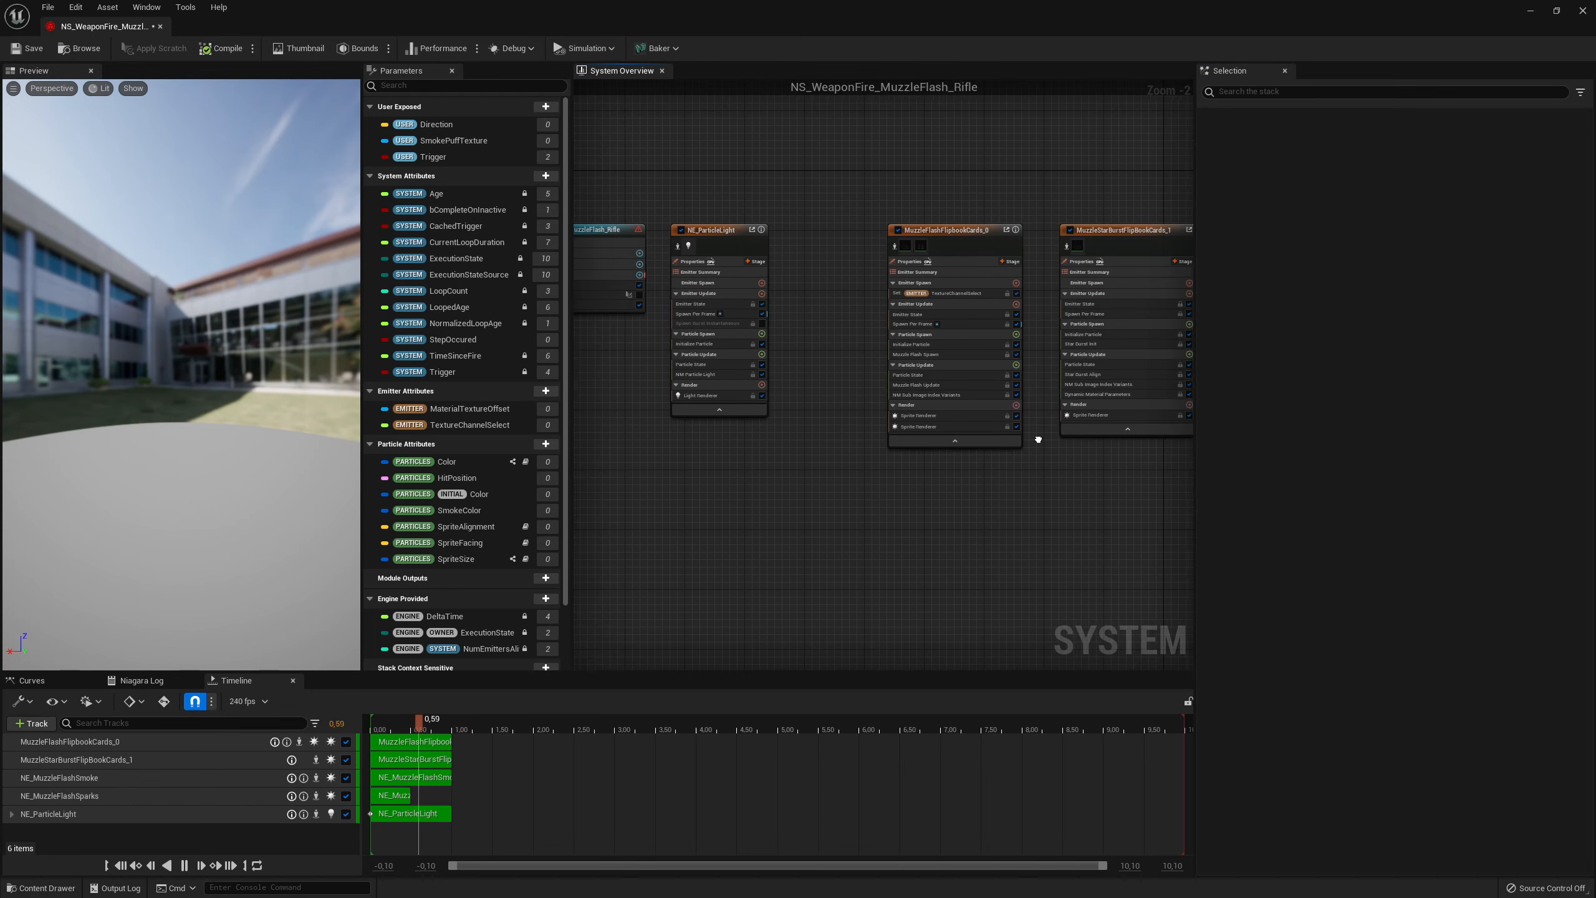
right_click_drag(772, 454, 738, 454)
left_click(880, 460)
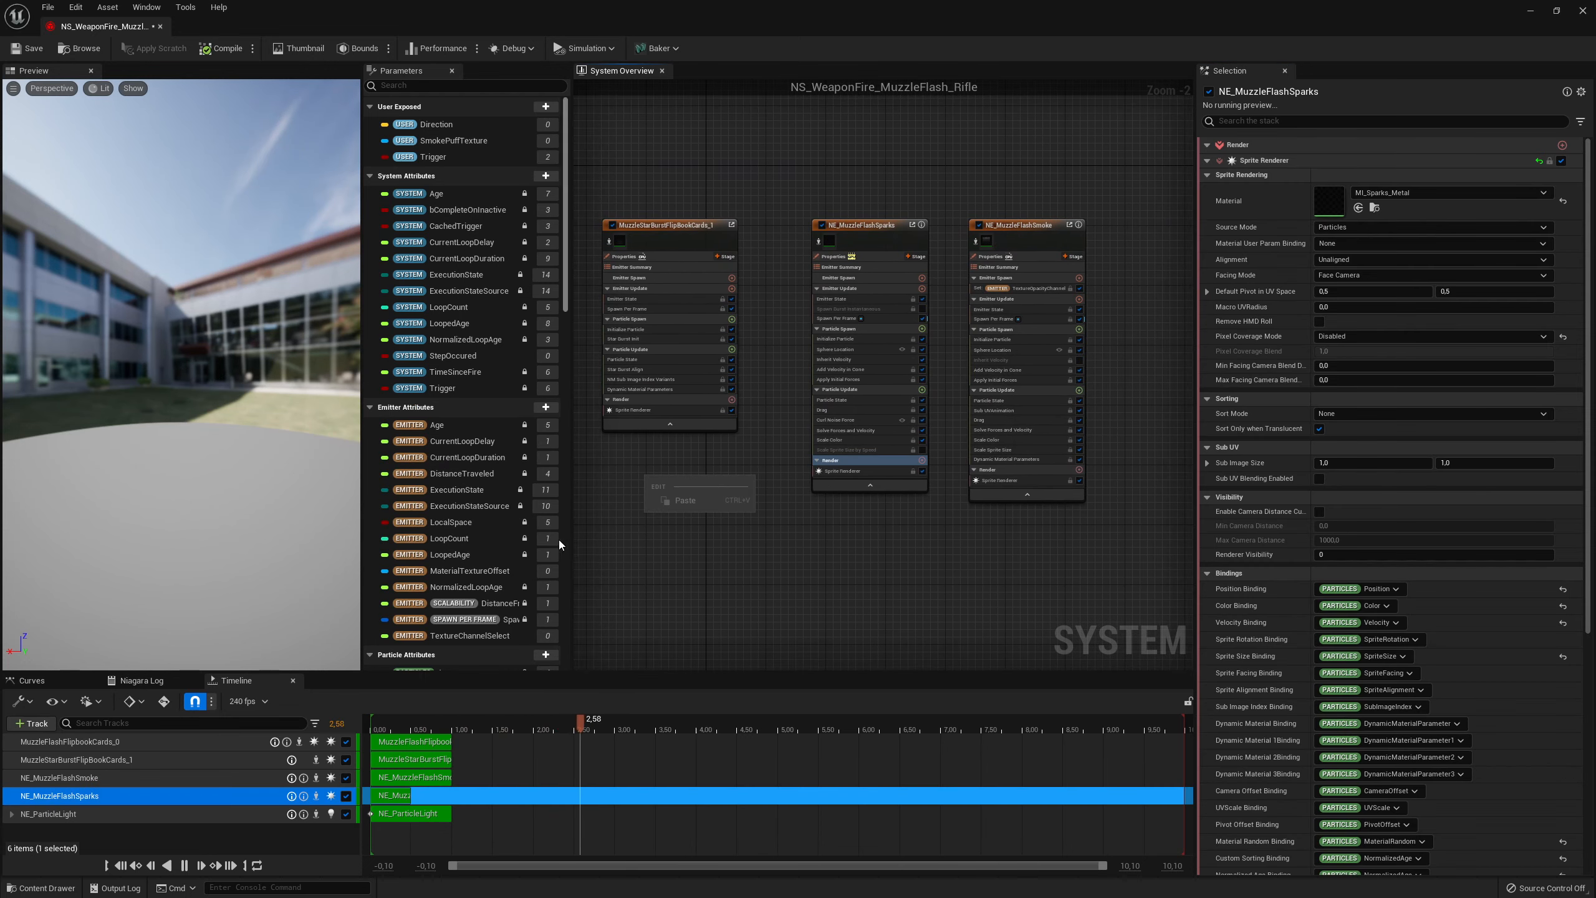
right_click_drag(641, 521, 1100, 479)
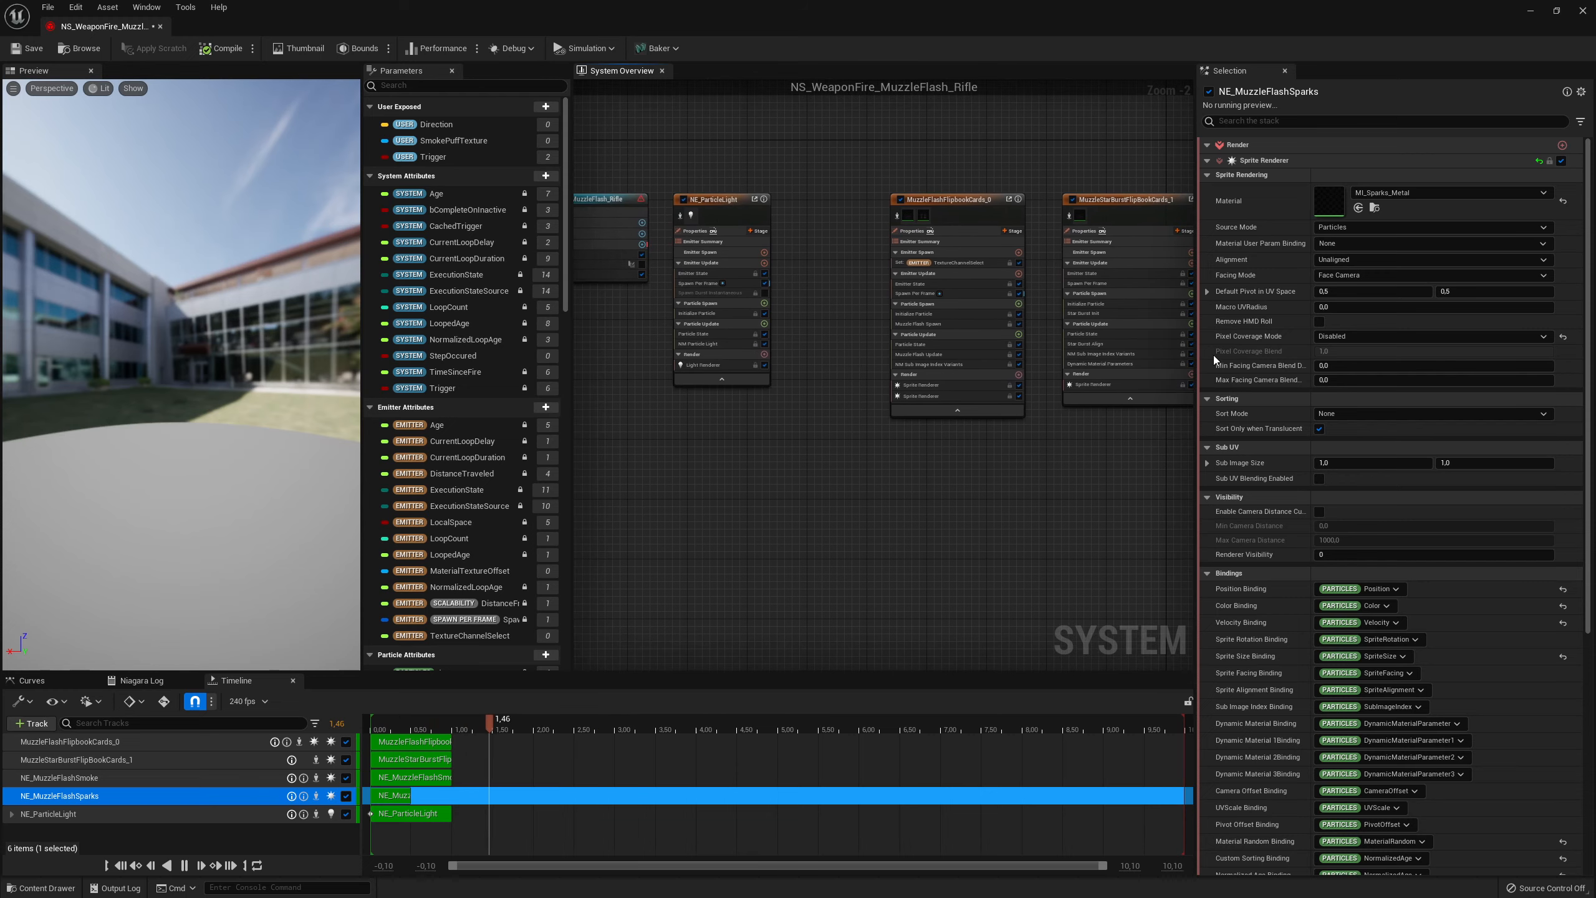
left_click(1583, 11)
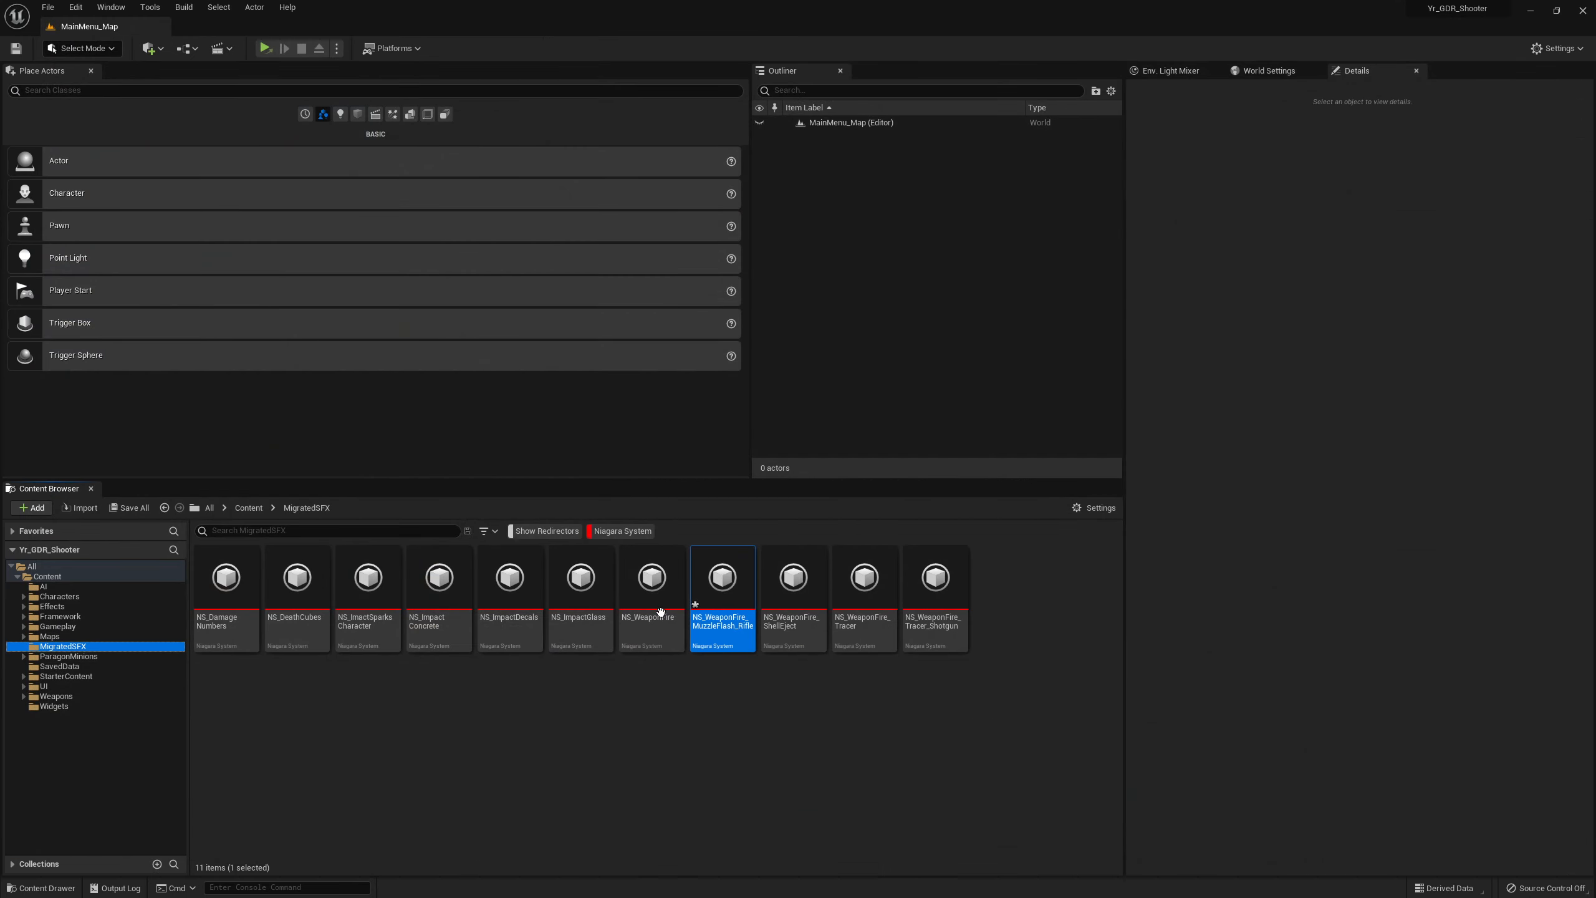
Open NS_WeaponFire_ShellEject and fix Shell_Eject's Inherit Velocity dependency issue by adding the /Game/MigratedSFX/ApplyInitialForces module
double_click(808, 591)
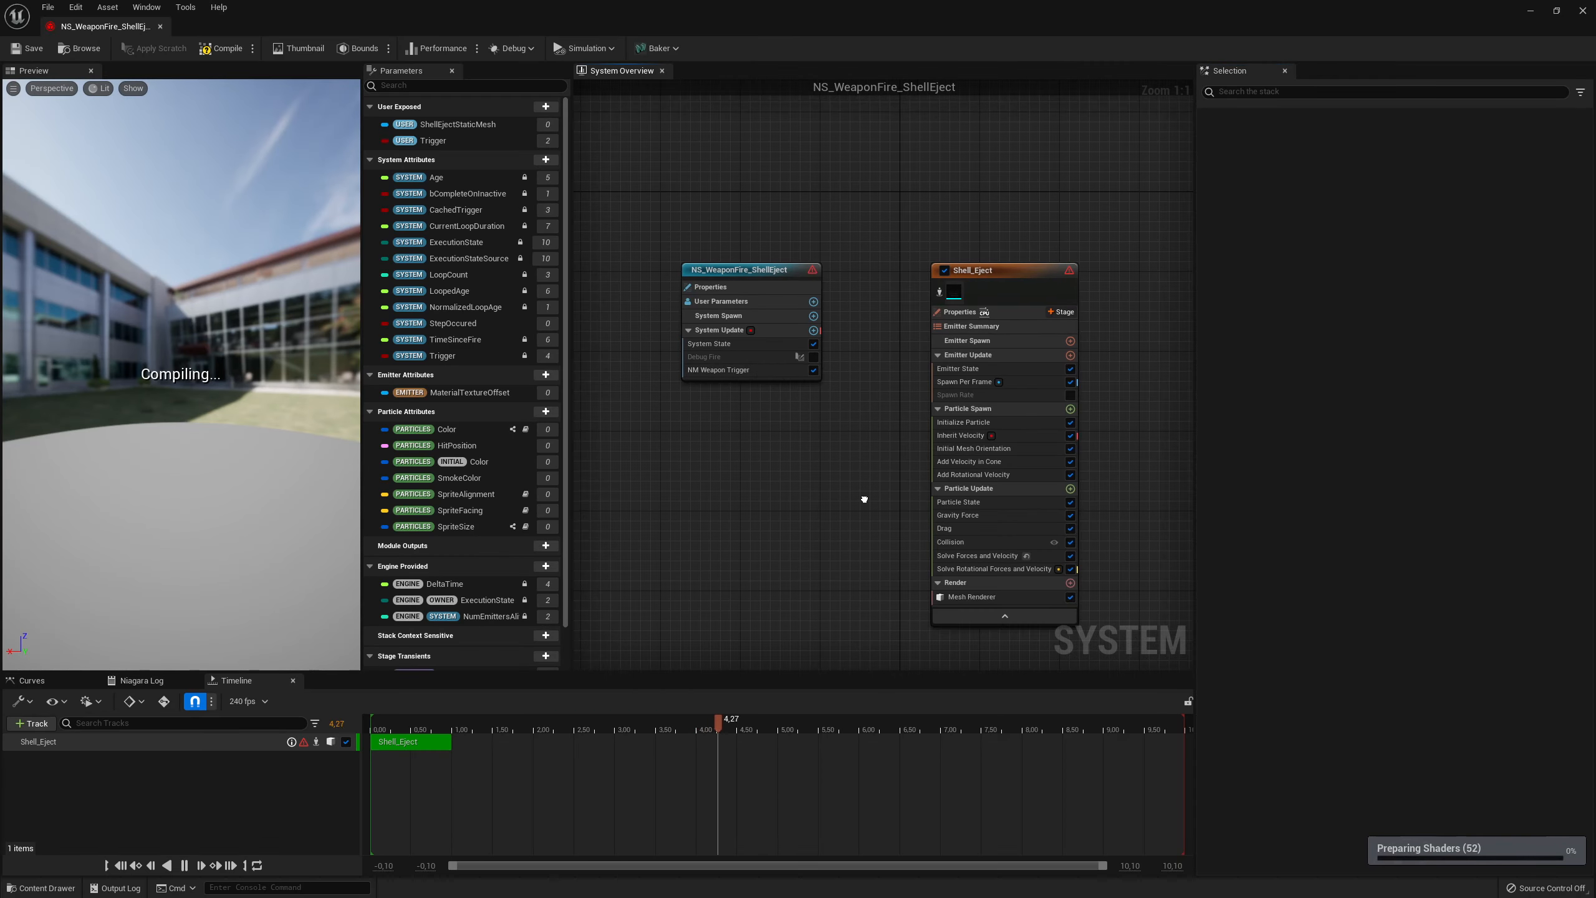
right_click_drag(843, 499, 671, 472)
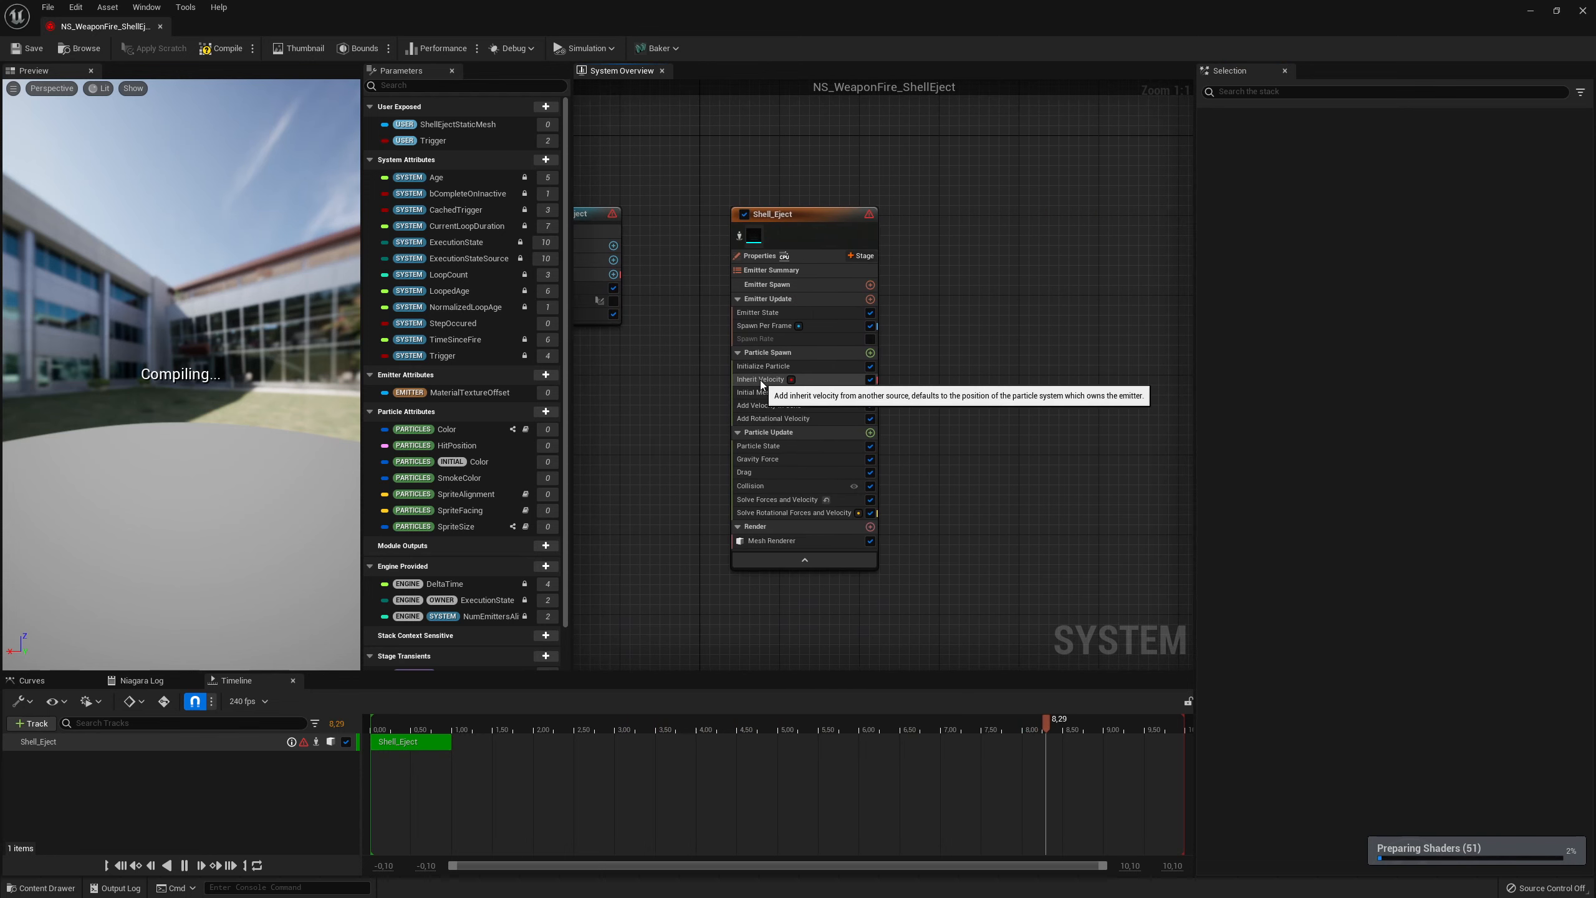
left_click(800, 381)
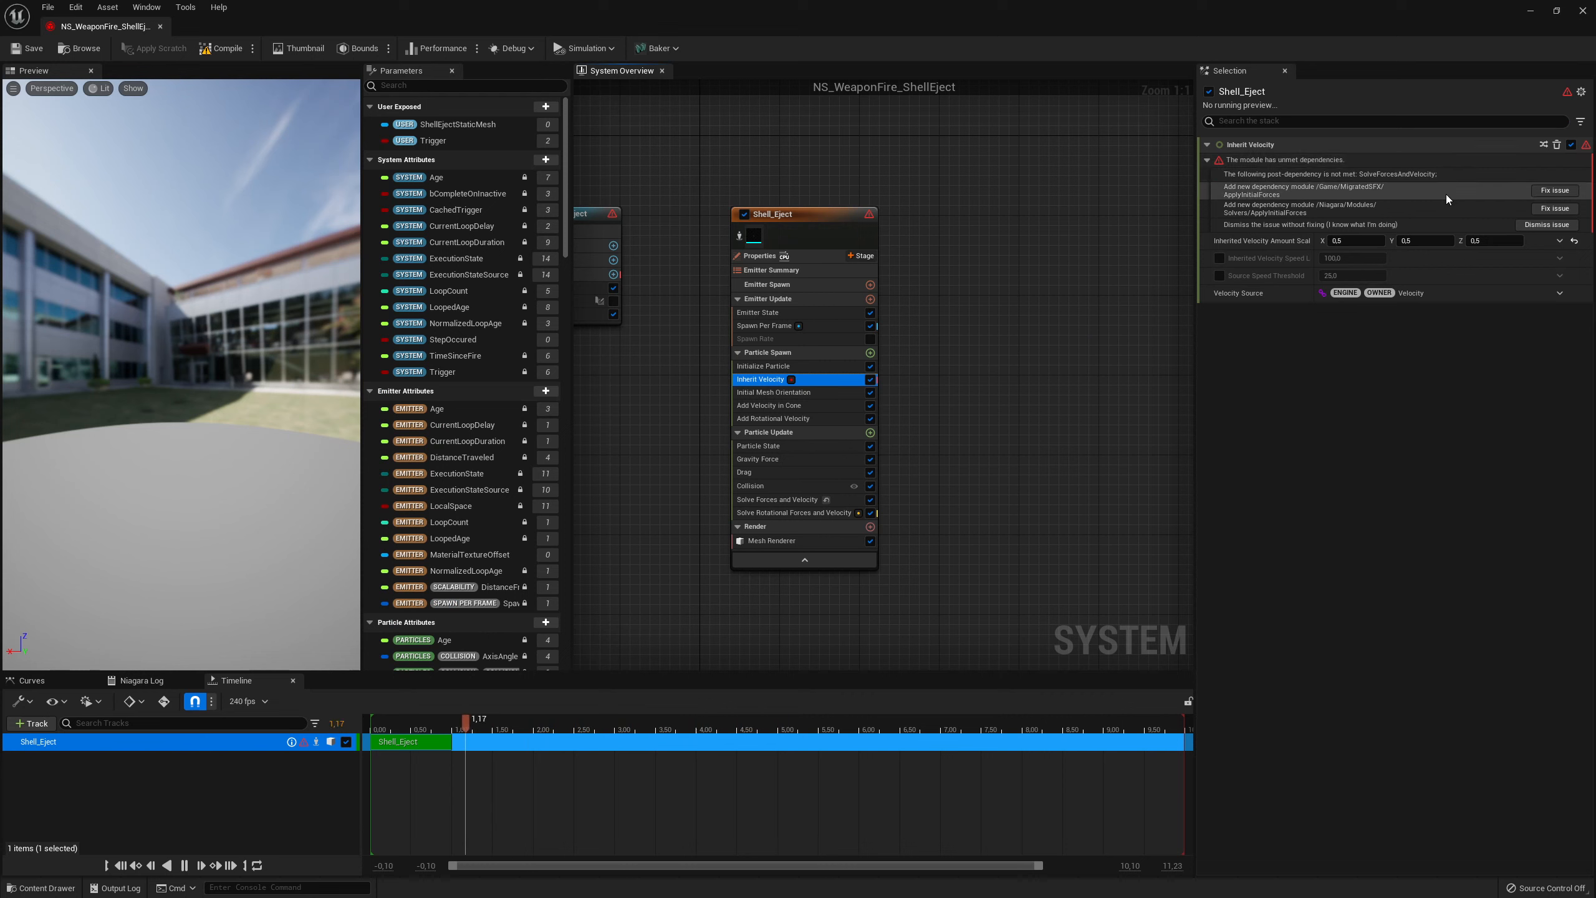
left_click(1554, 195)
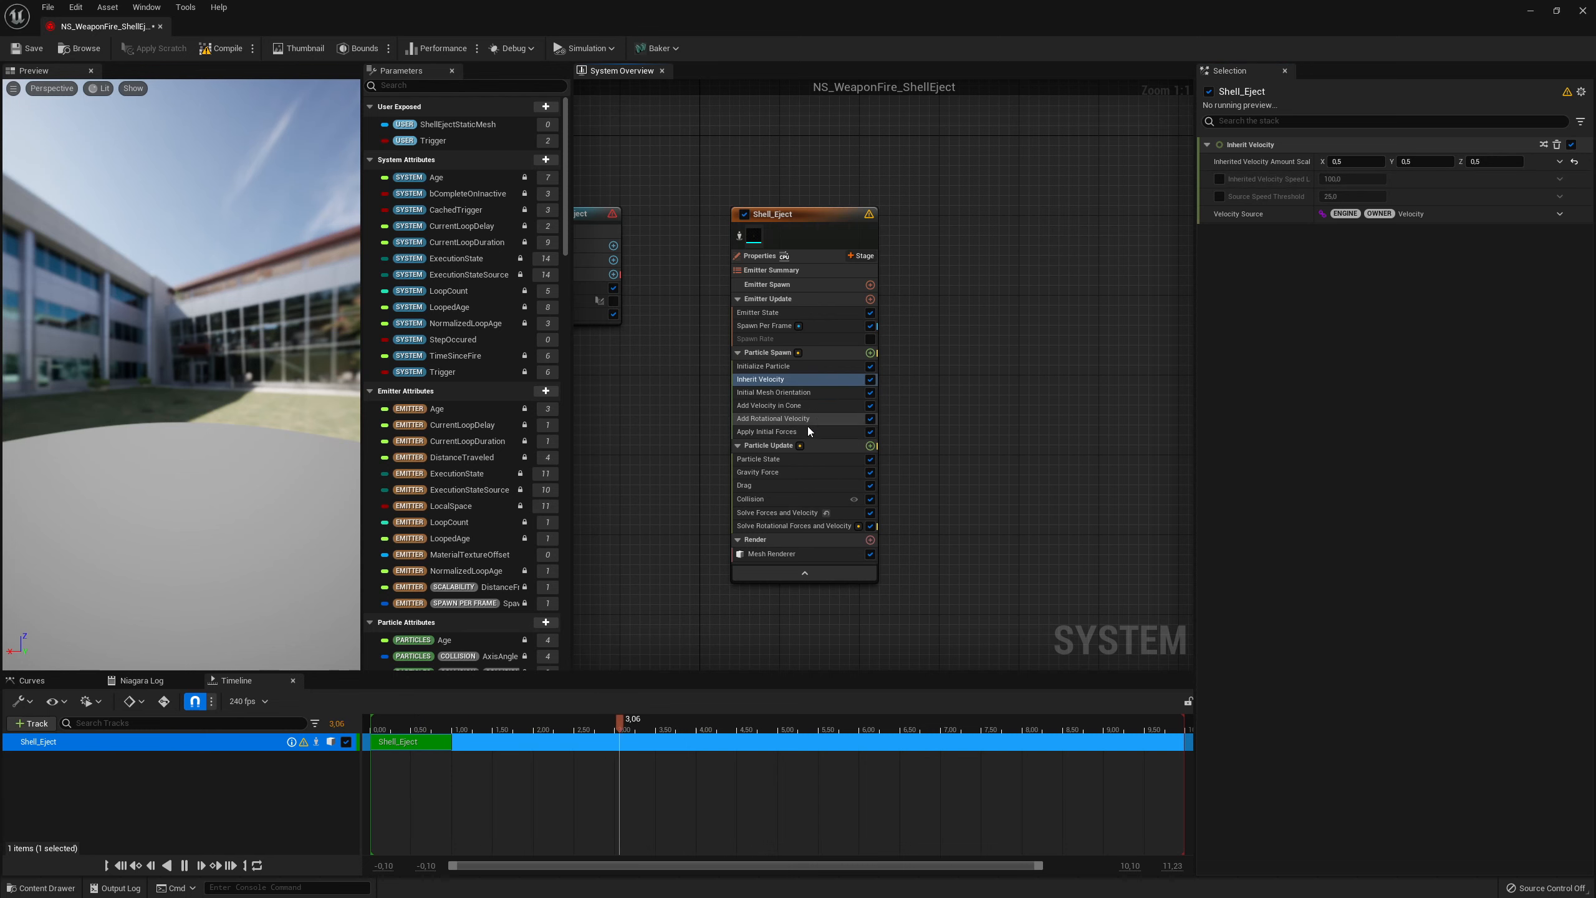
Examine the compile warnings of Shell_Eject's Particle Spawn stage in the Niagara Log and inspect its Particle Update stage
left_click(807, 356)
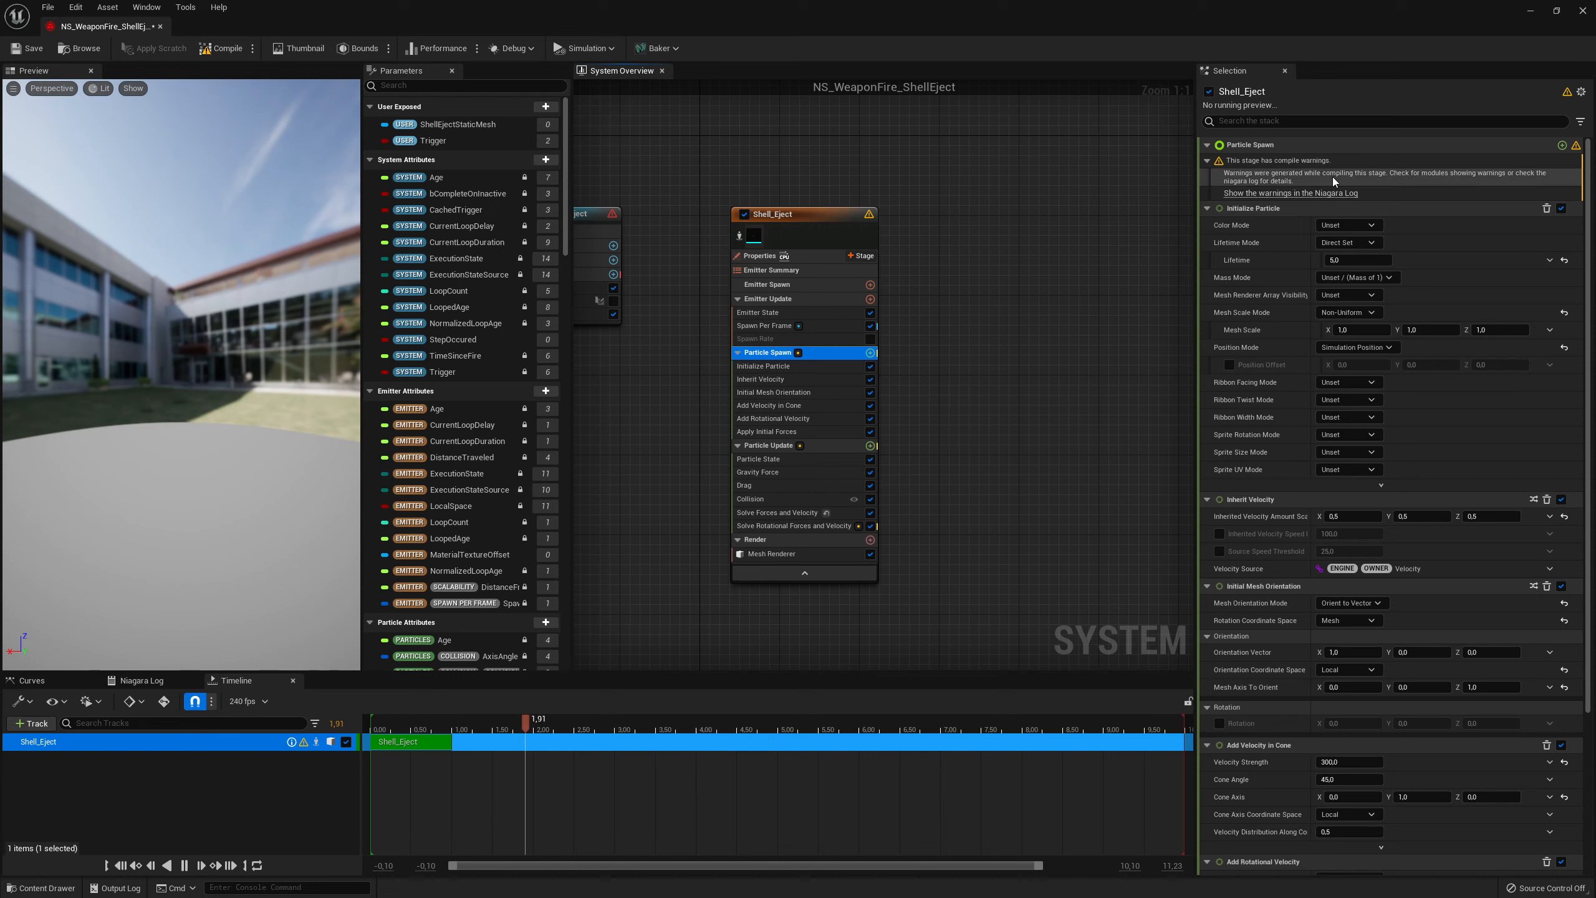
left_click(1262, 197)
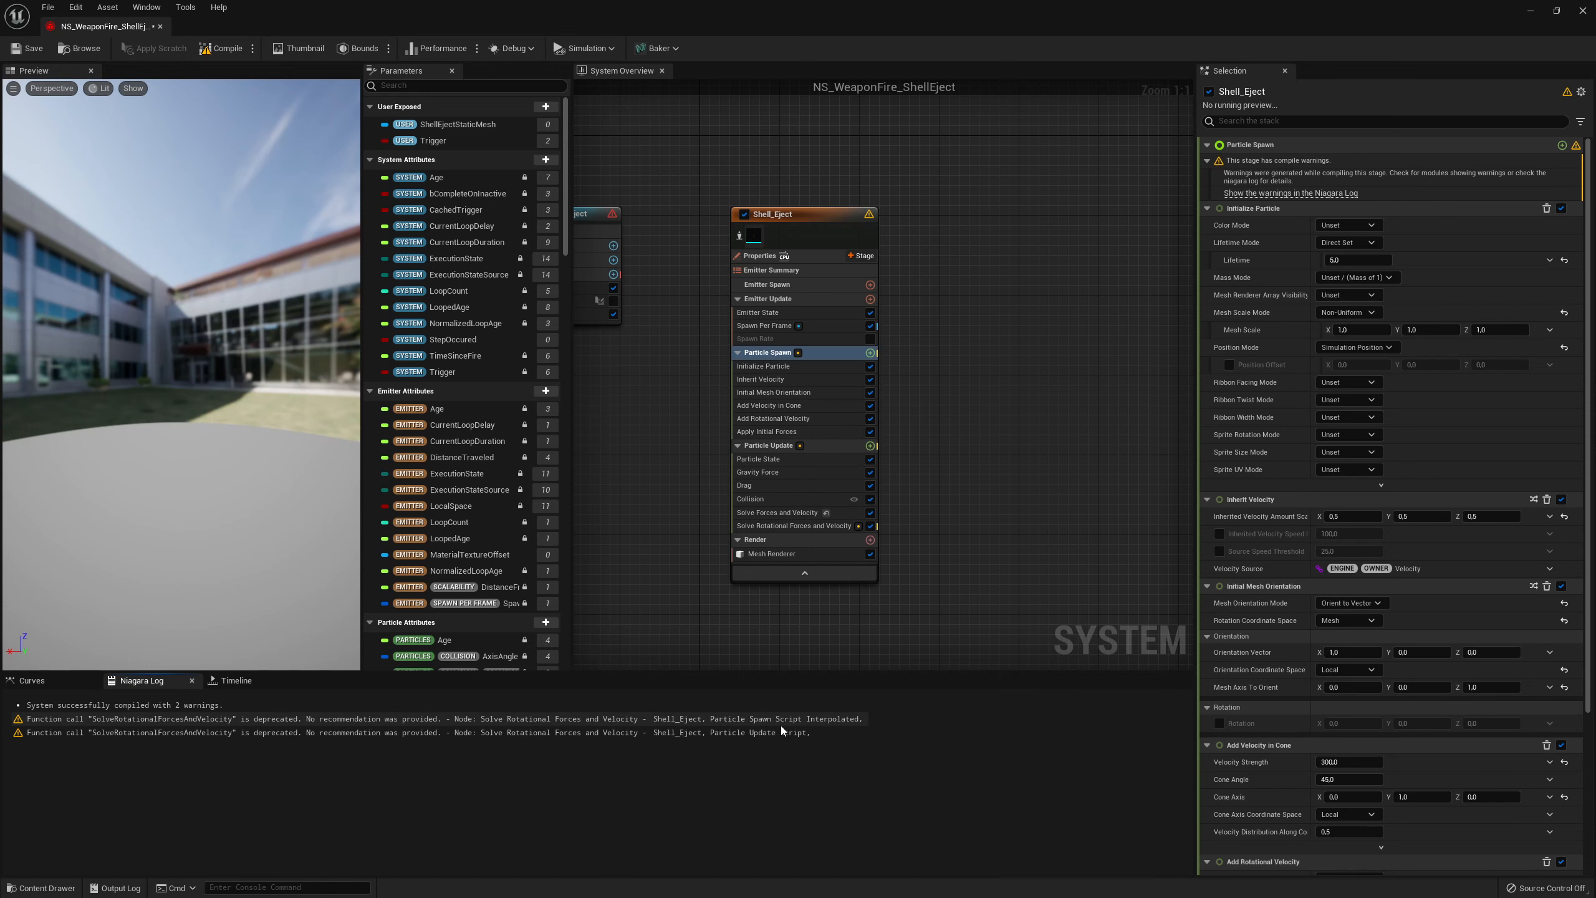
scroll(1457, 446, "down", 2)
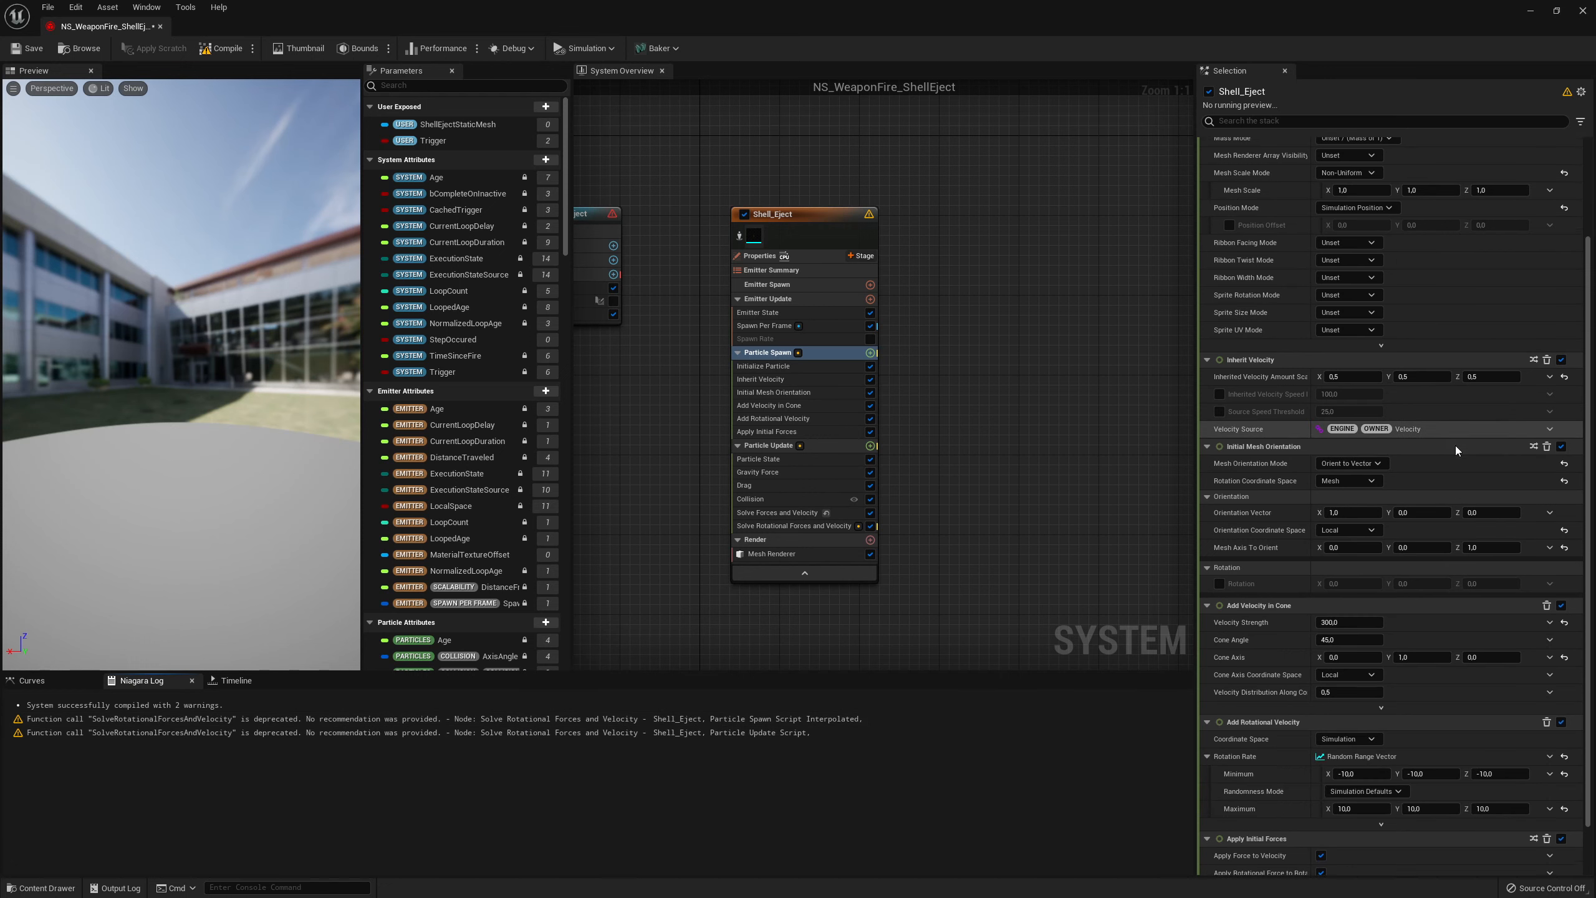
scroll(1439, 463, "up", 2)
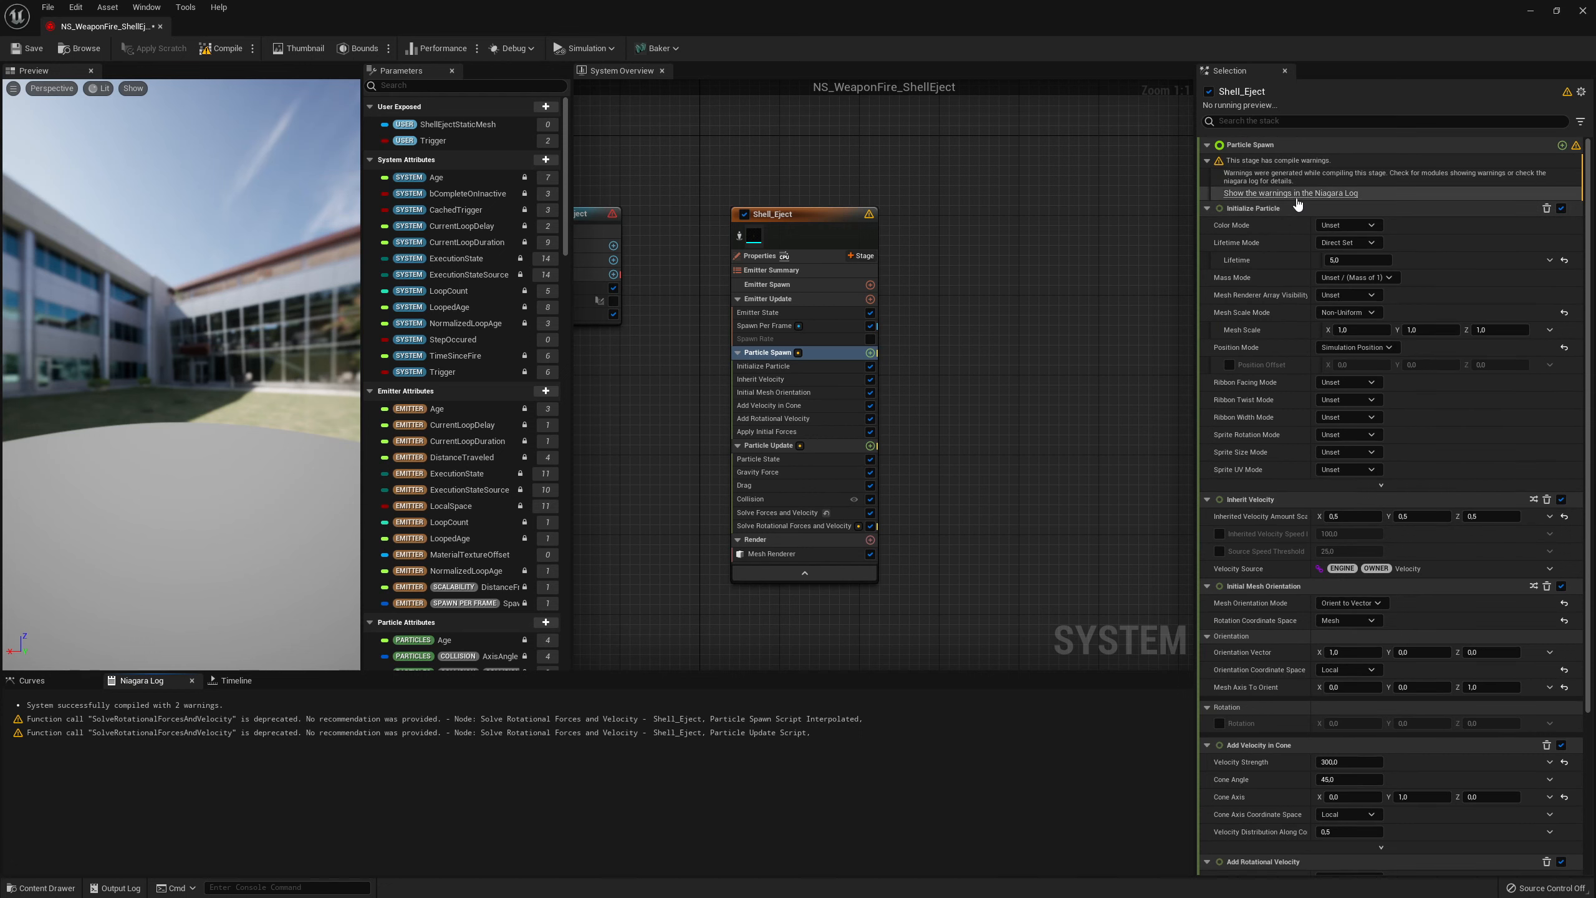
left_click(784, 445)
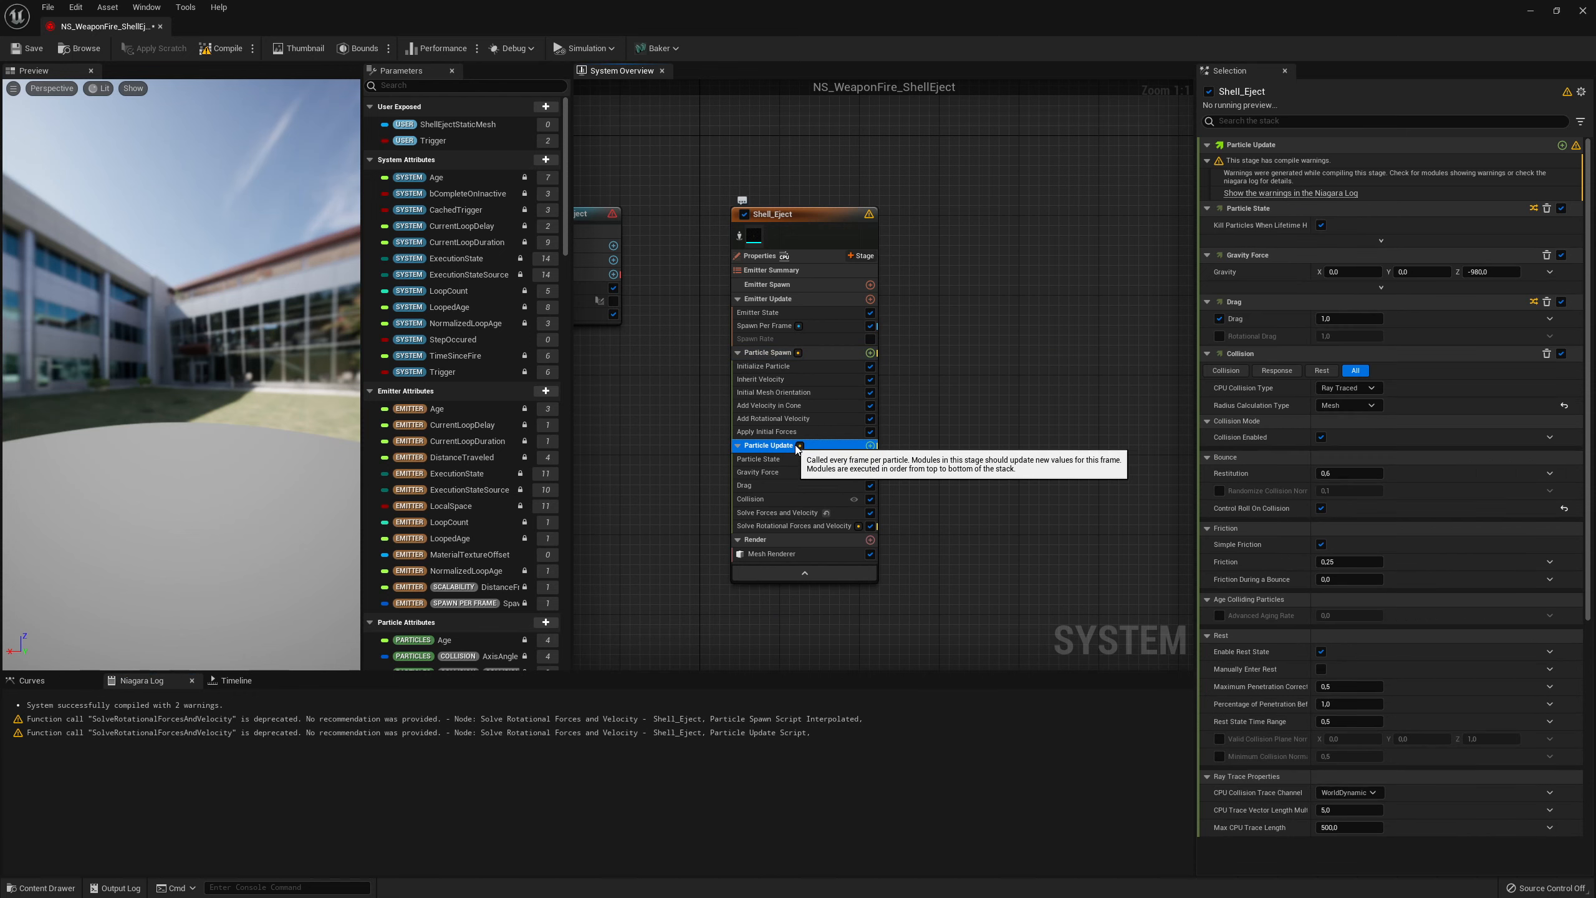
Examine the deprecation issues and usage note of Shell_Eject's Solve Rotational Forces and Velocity module
left_click(807, 527)
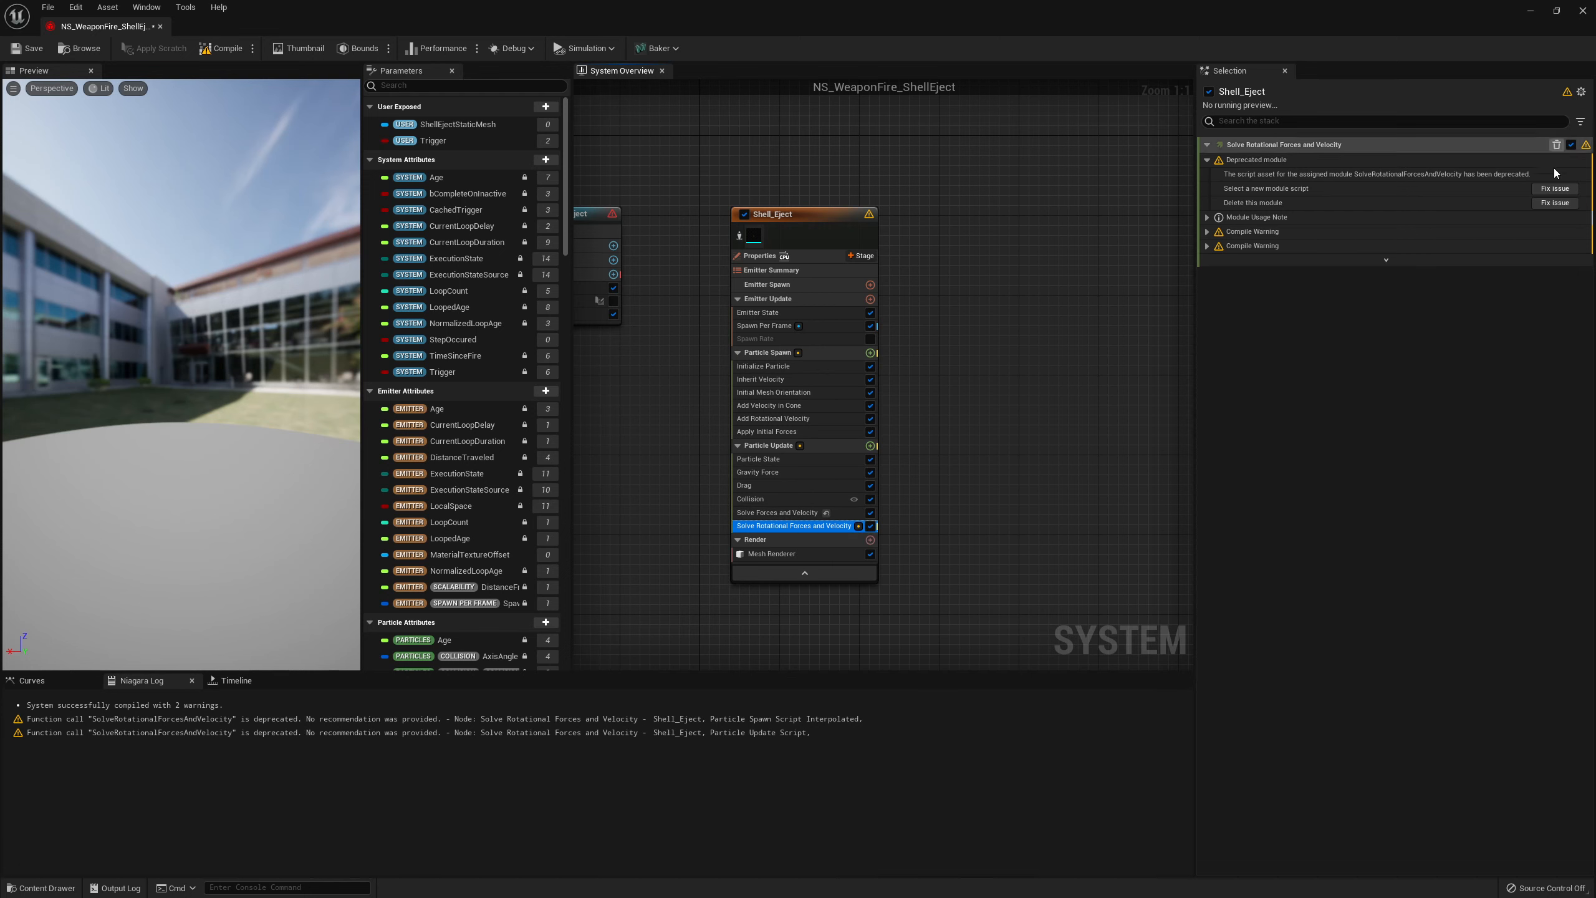
left_click(1551, 189)
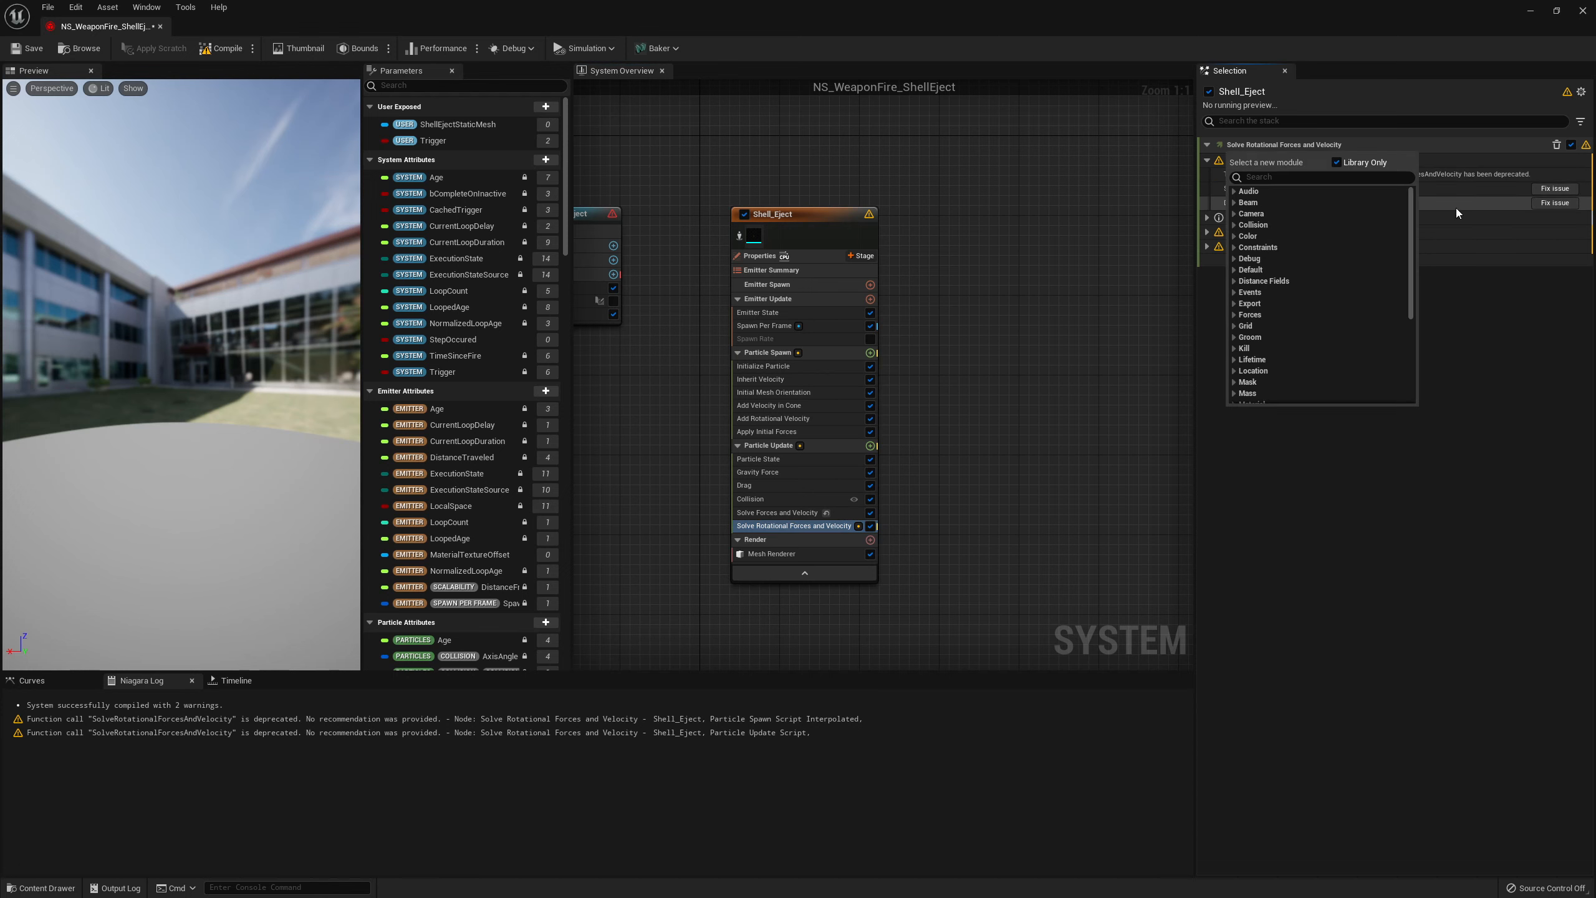
left_click(1464, 305)
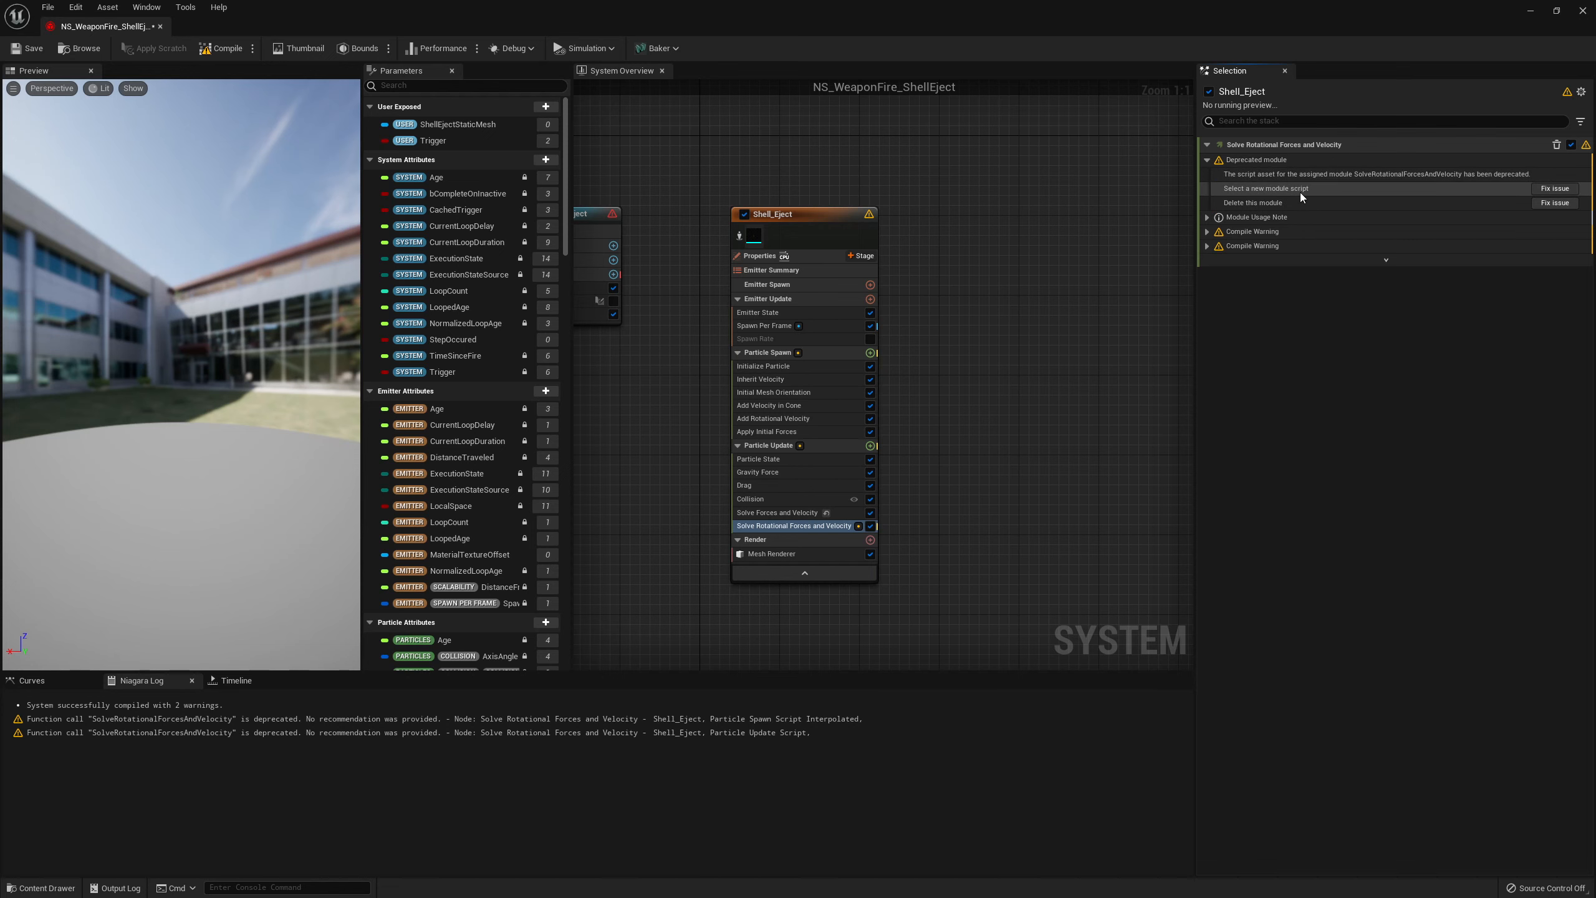
left_click(1206, 219)
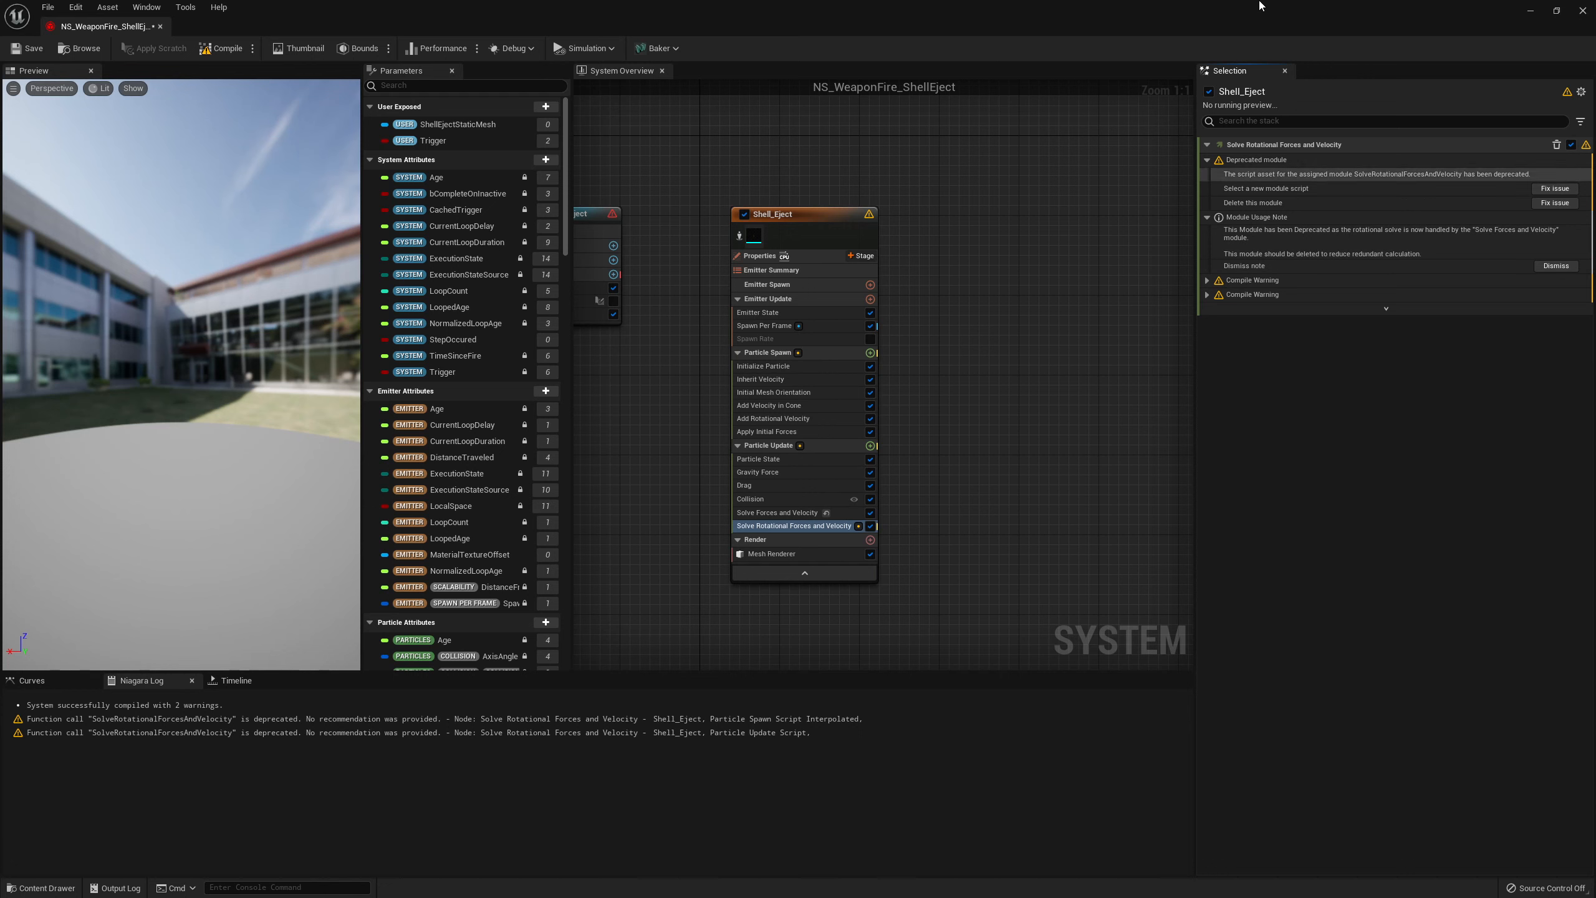
left_click(1554, 189)
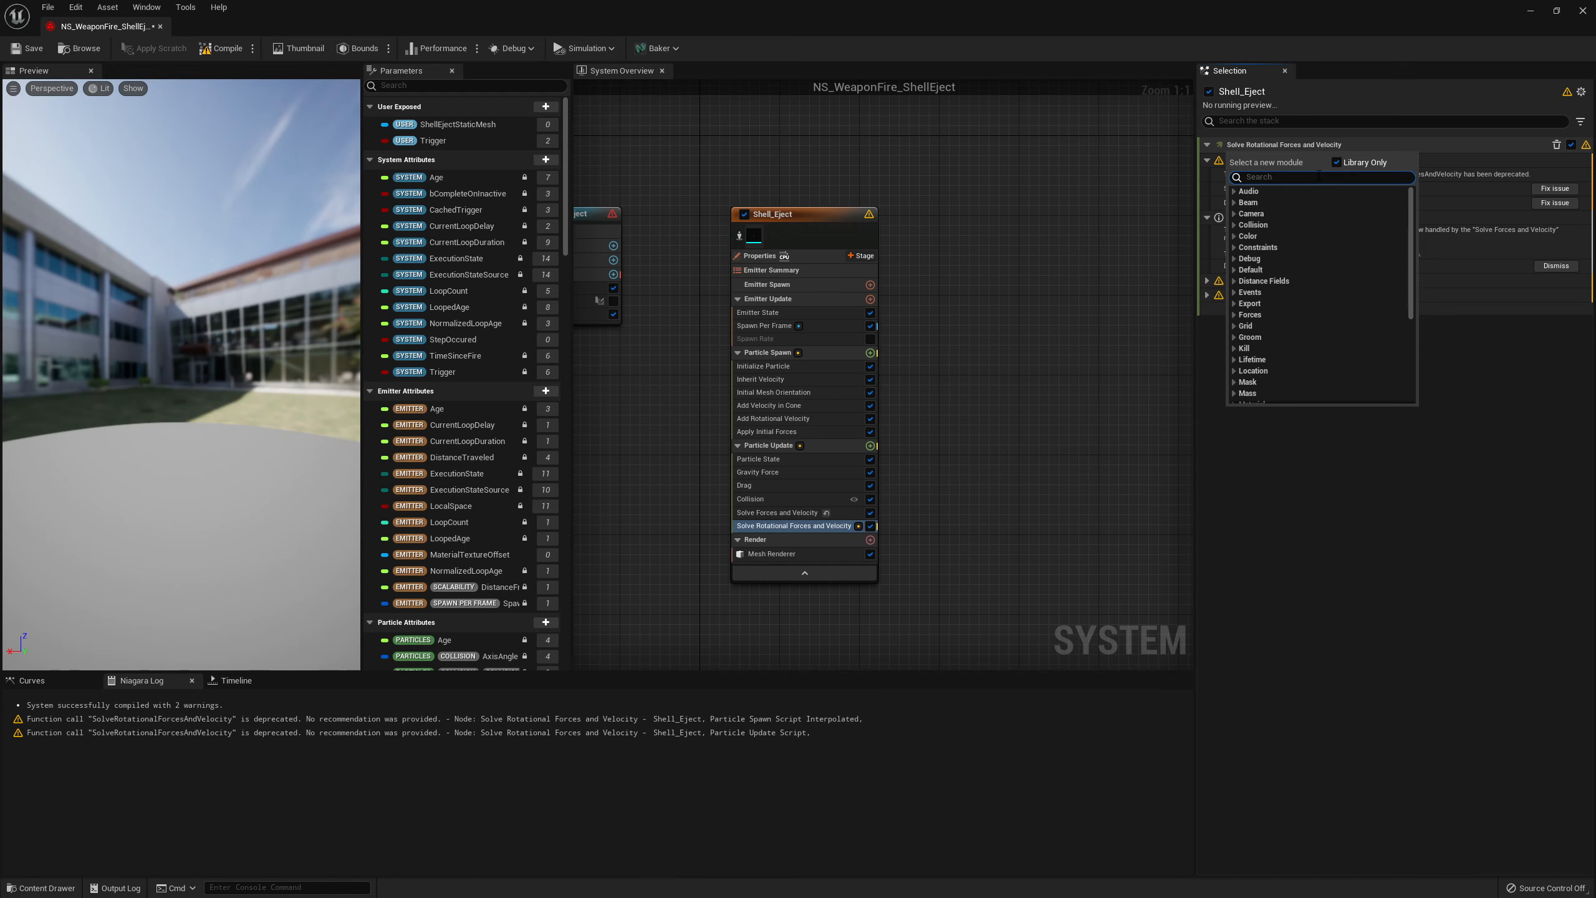
type("ro")
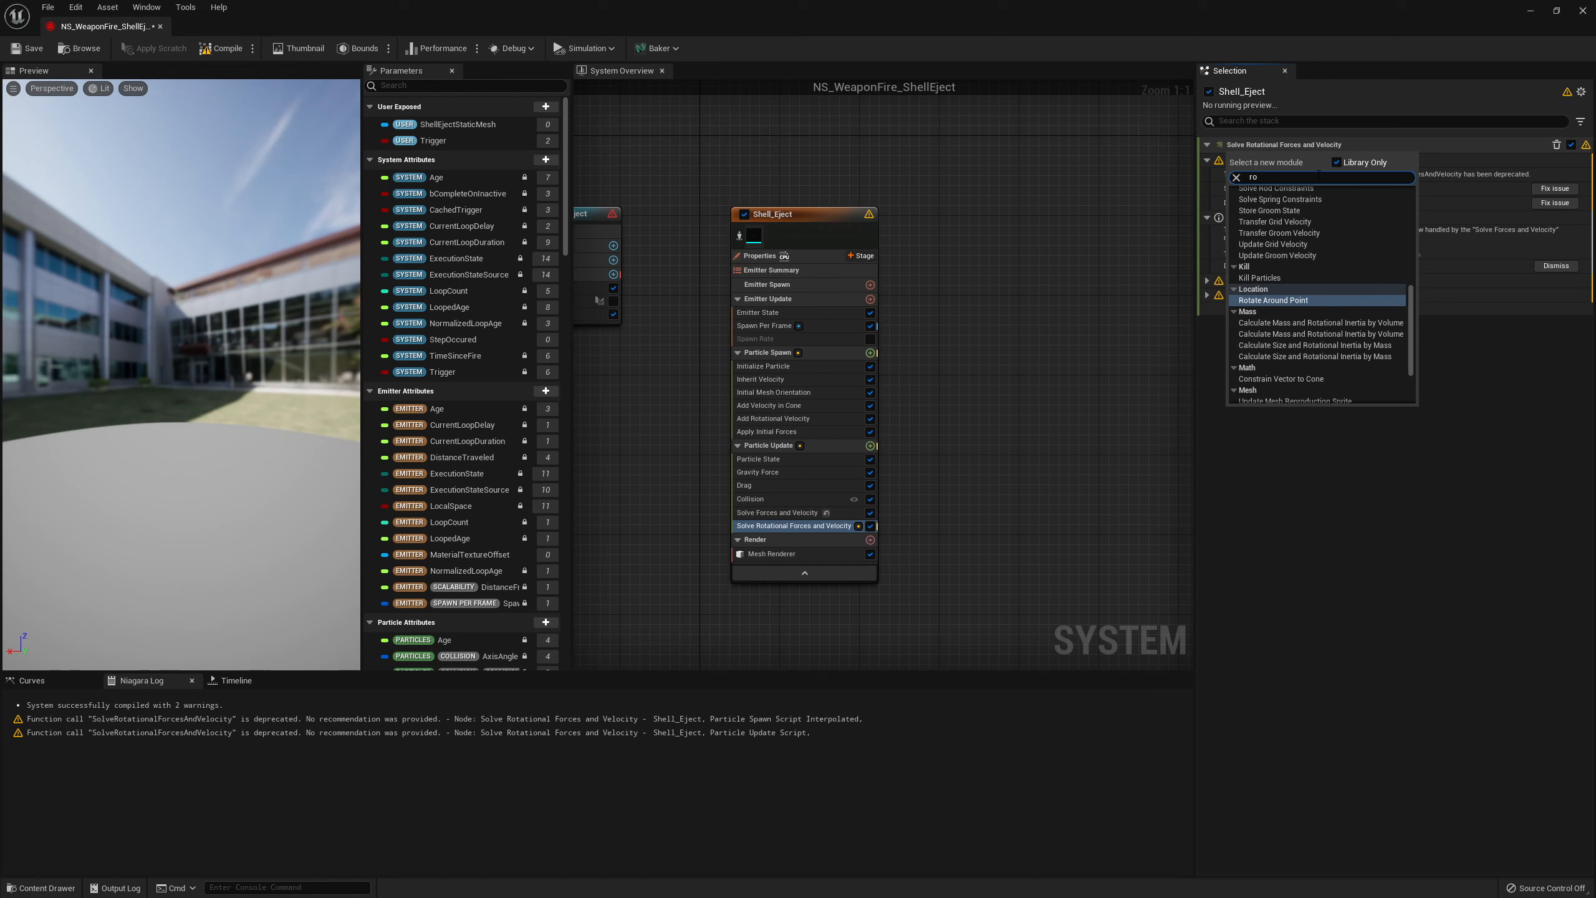
type("tatio")
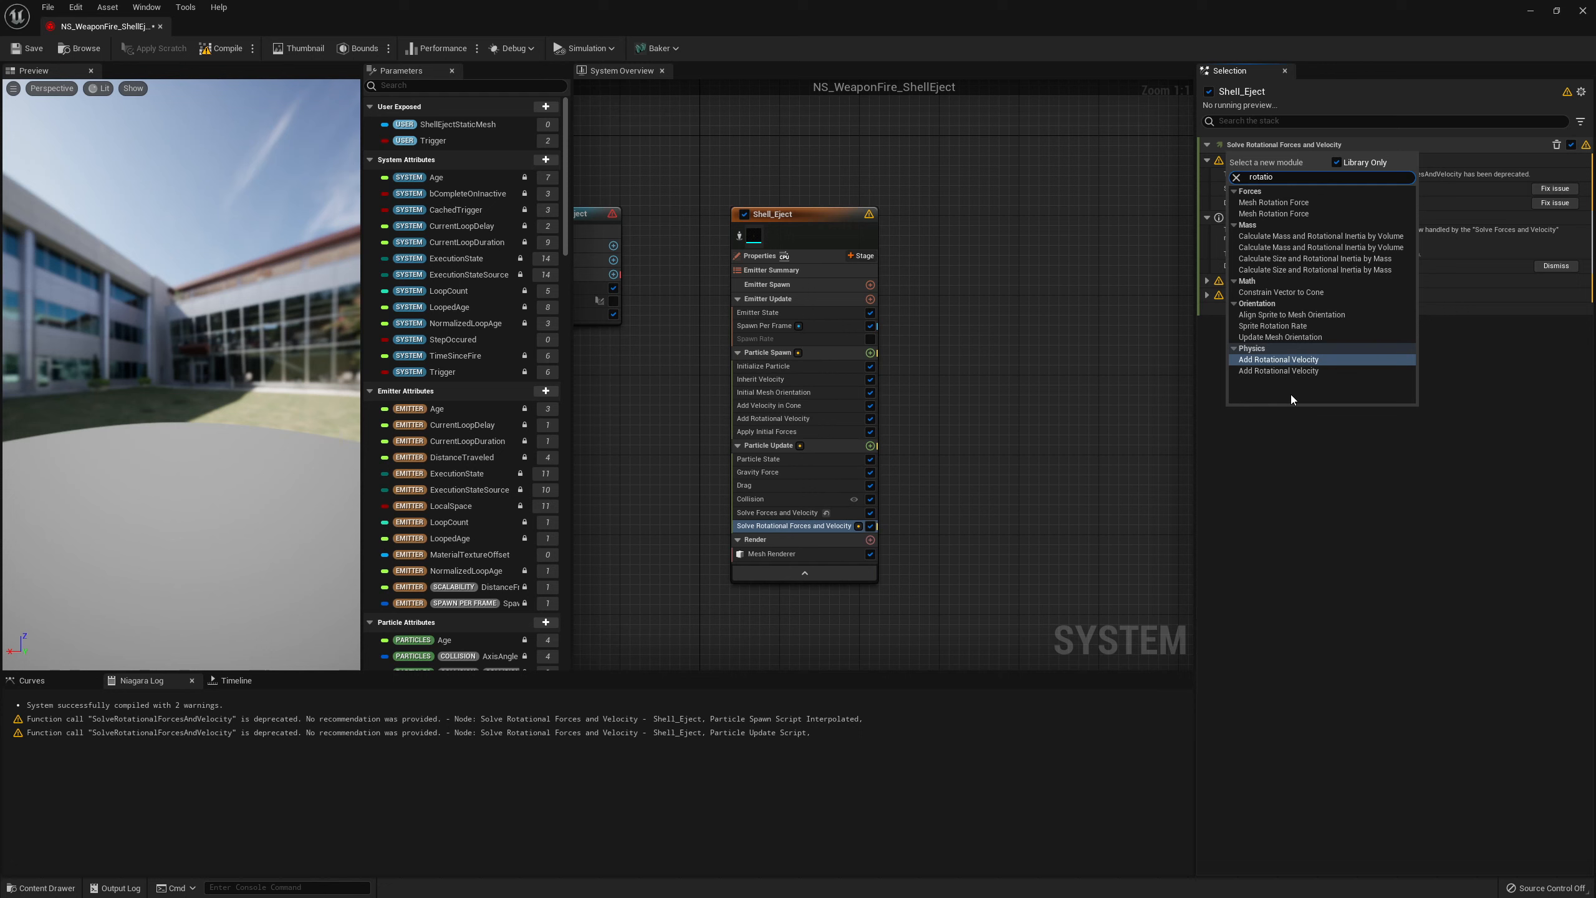
left_click(1320, 443)
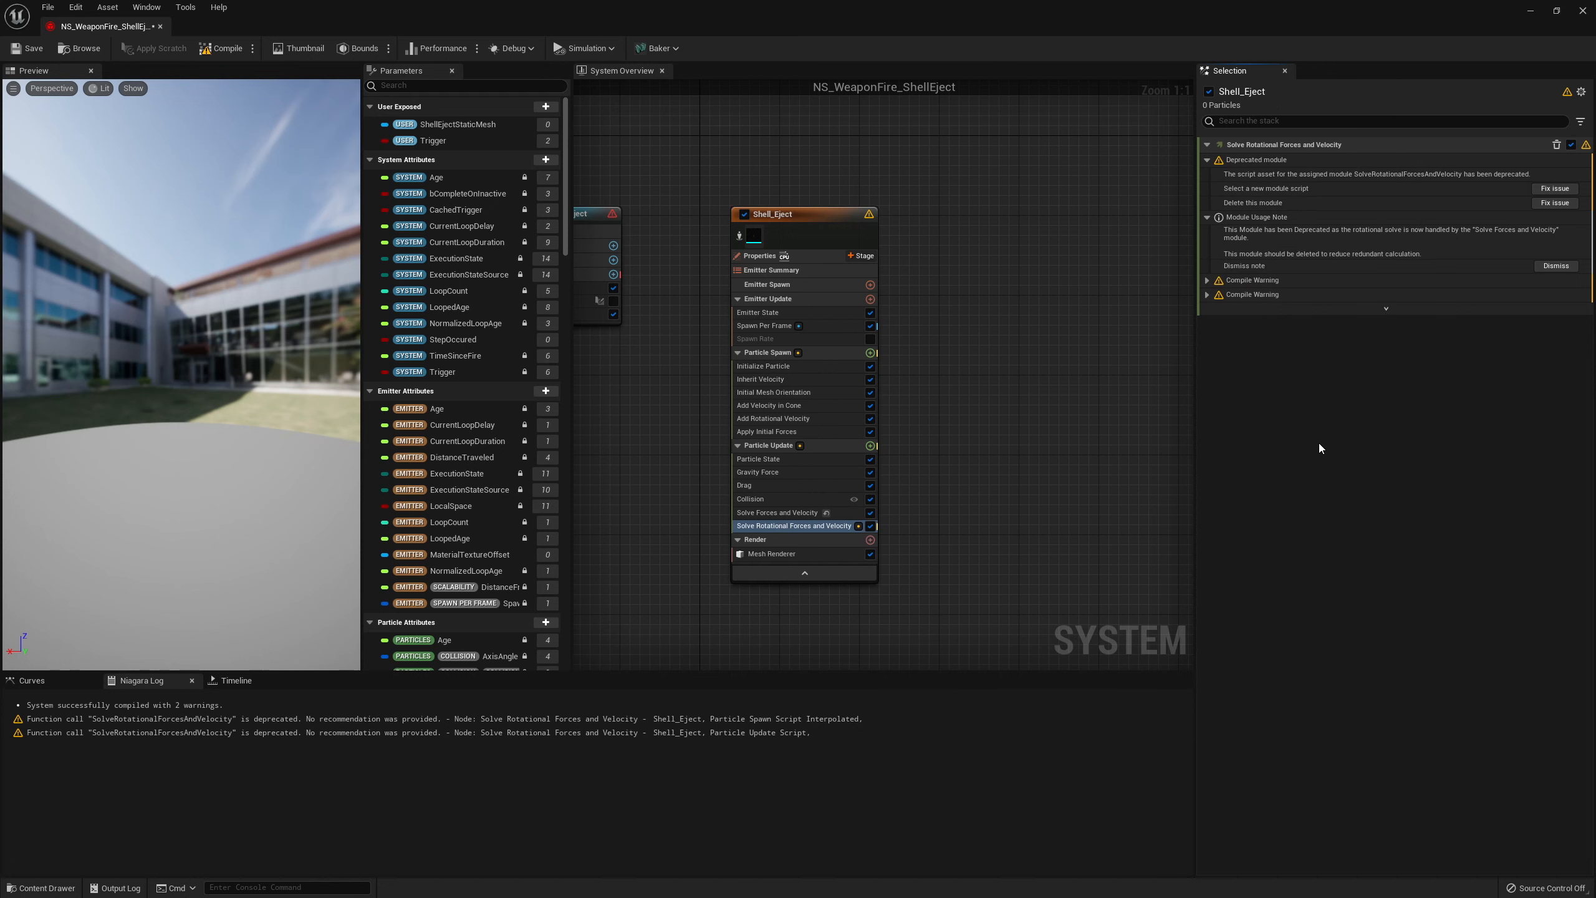
Delete the deprecated Solve Rotational Forces and Velocity module from Shell_Eject and save NS_WeaponFire_ShellEject
left_click(1550, 204)
right_click_drag(967, 366, 1127, 340)
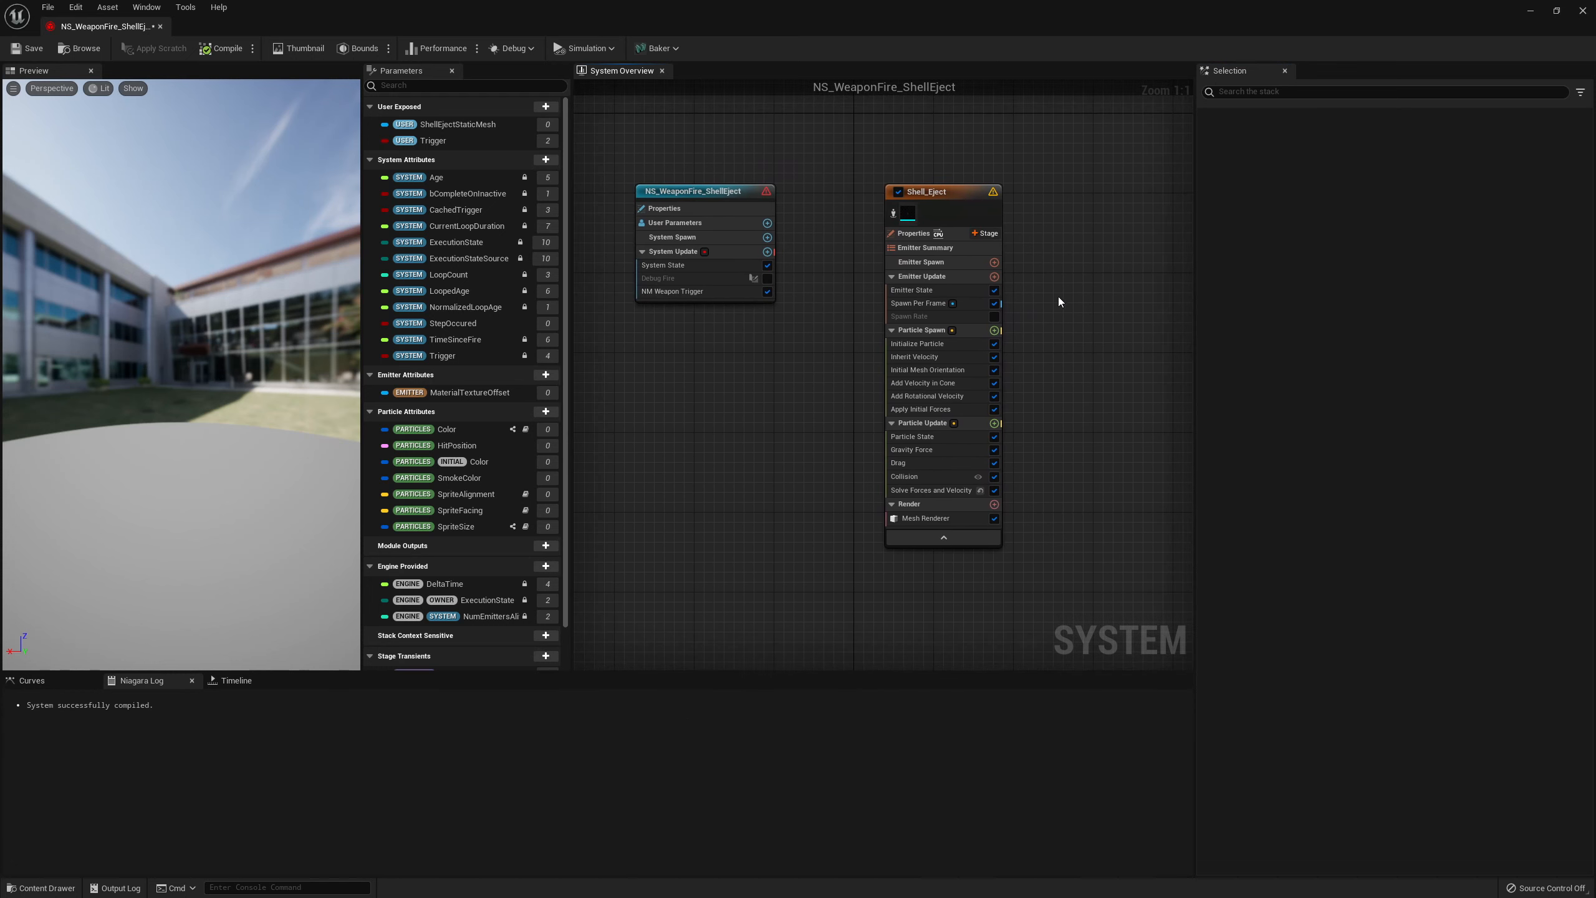
right_click_drag(891, 150, 869, 185)
left_click(39, 49)
Check Shell_Eject's Particle Spawn and Particle Update stages for remaining compile warnings and close NS_WeaponFire_ShellEject
left_click(906, 333)
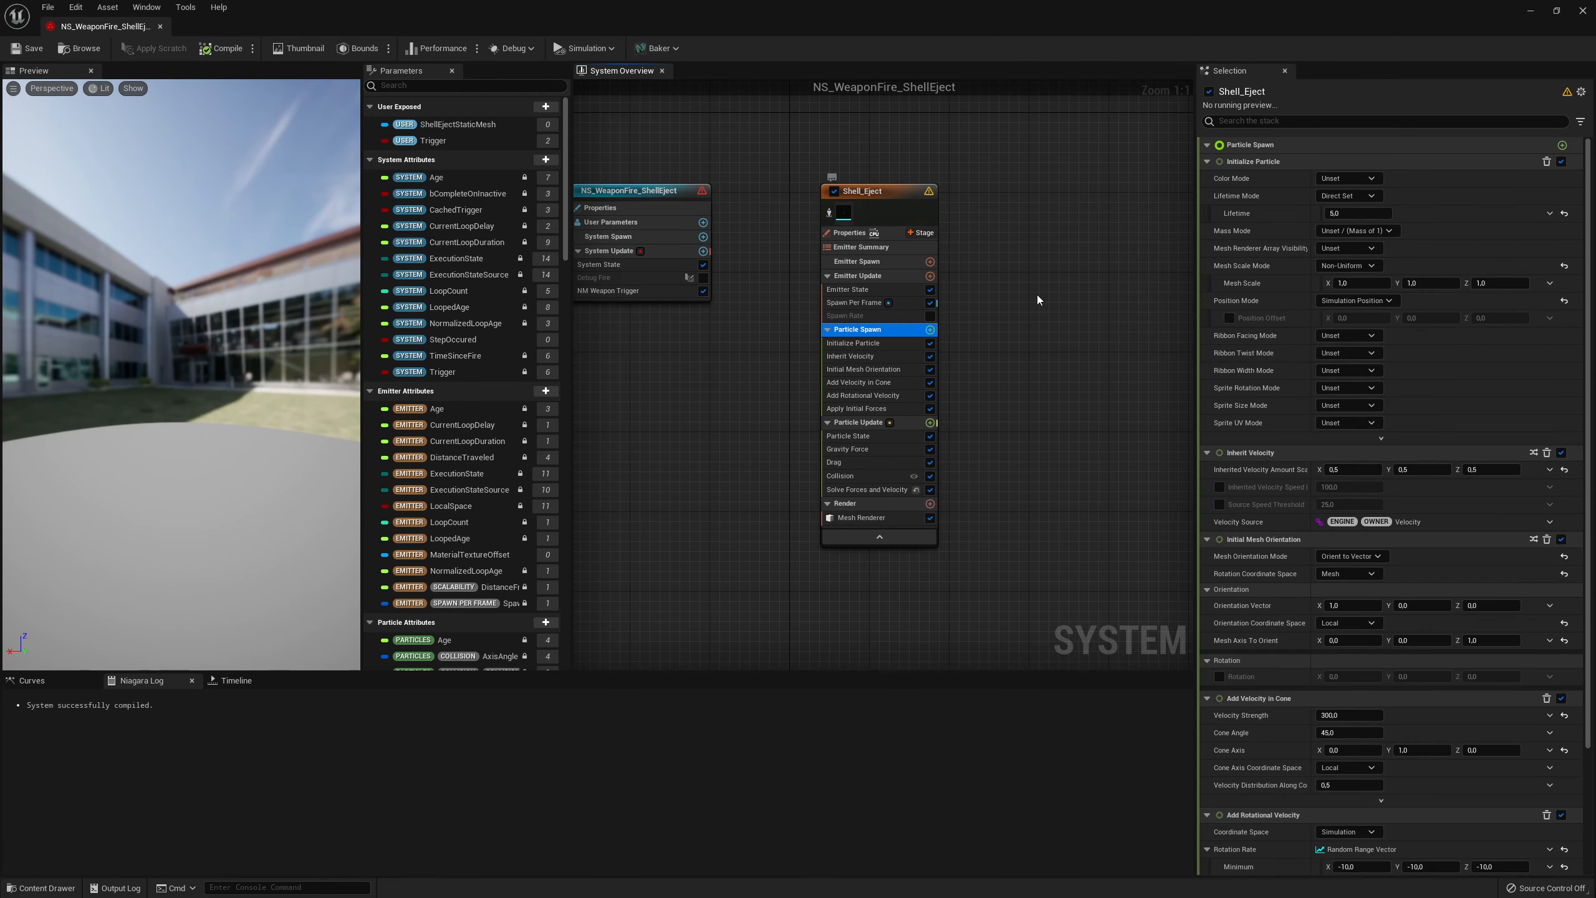
scroll(1314, 279, "down", 2)
scroll(1297, 261, "up", 2)
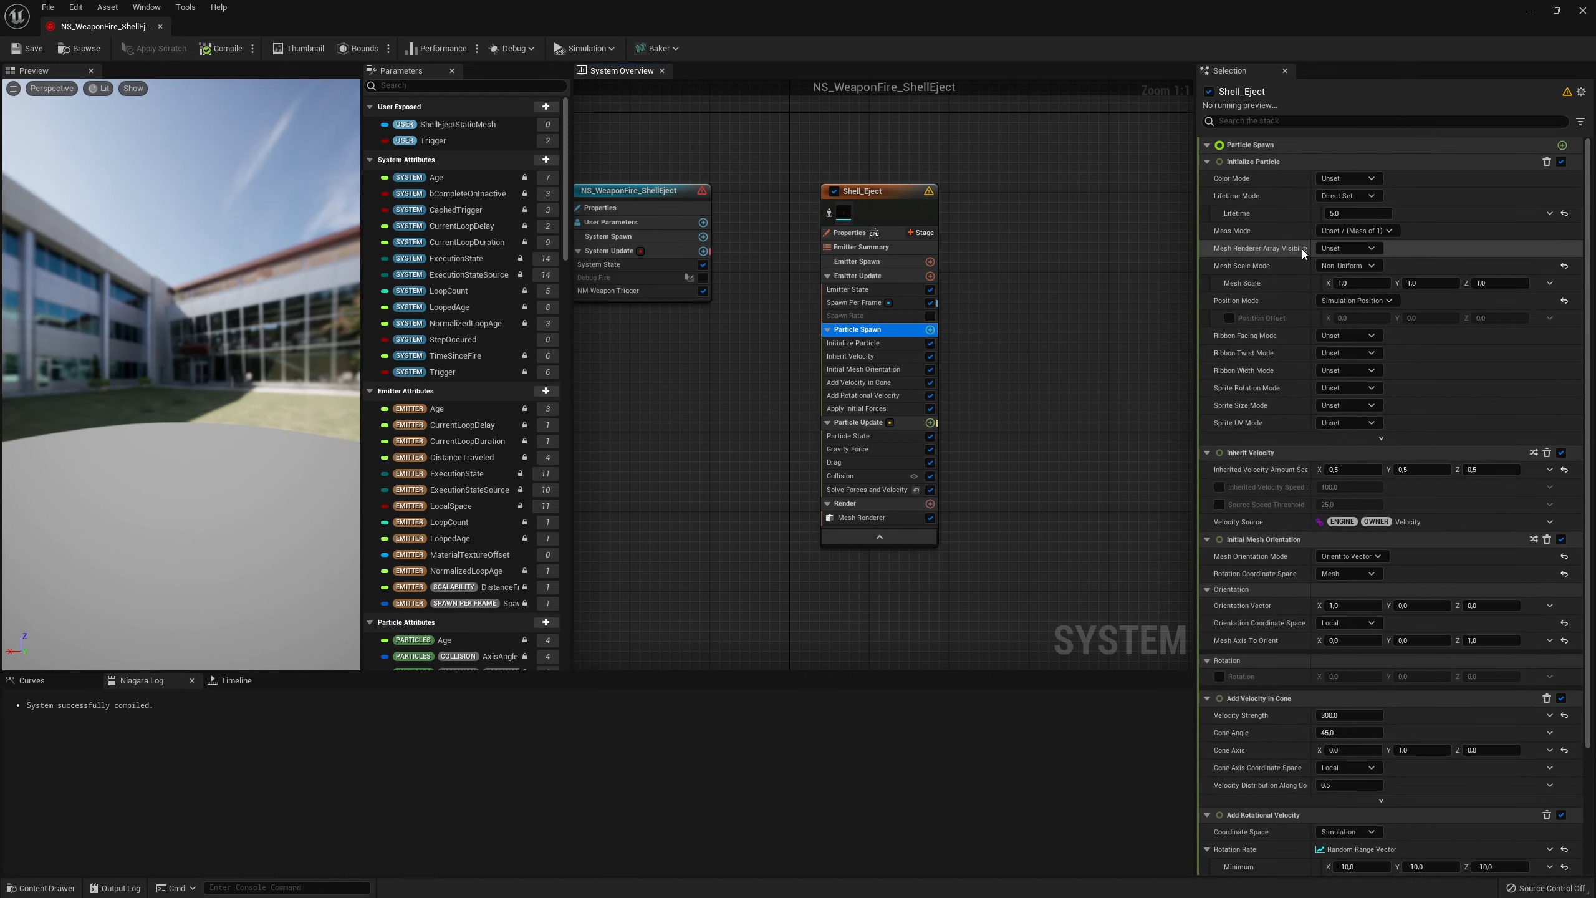
left_click(905, 423)
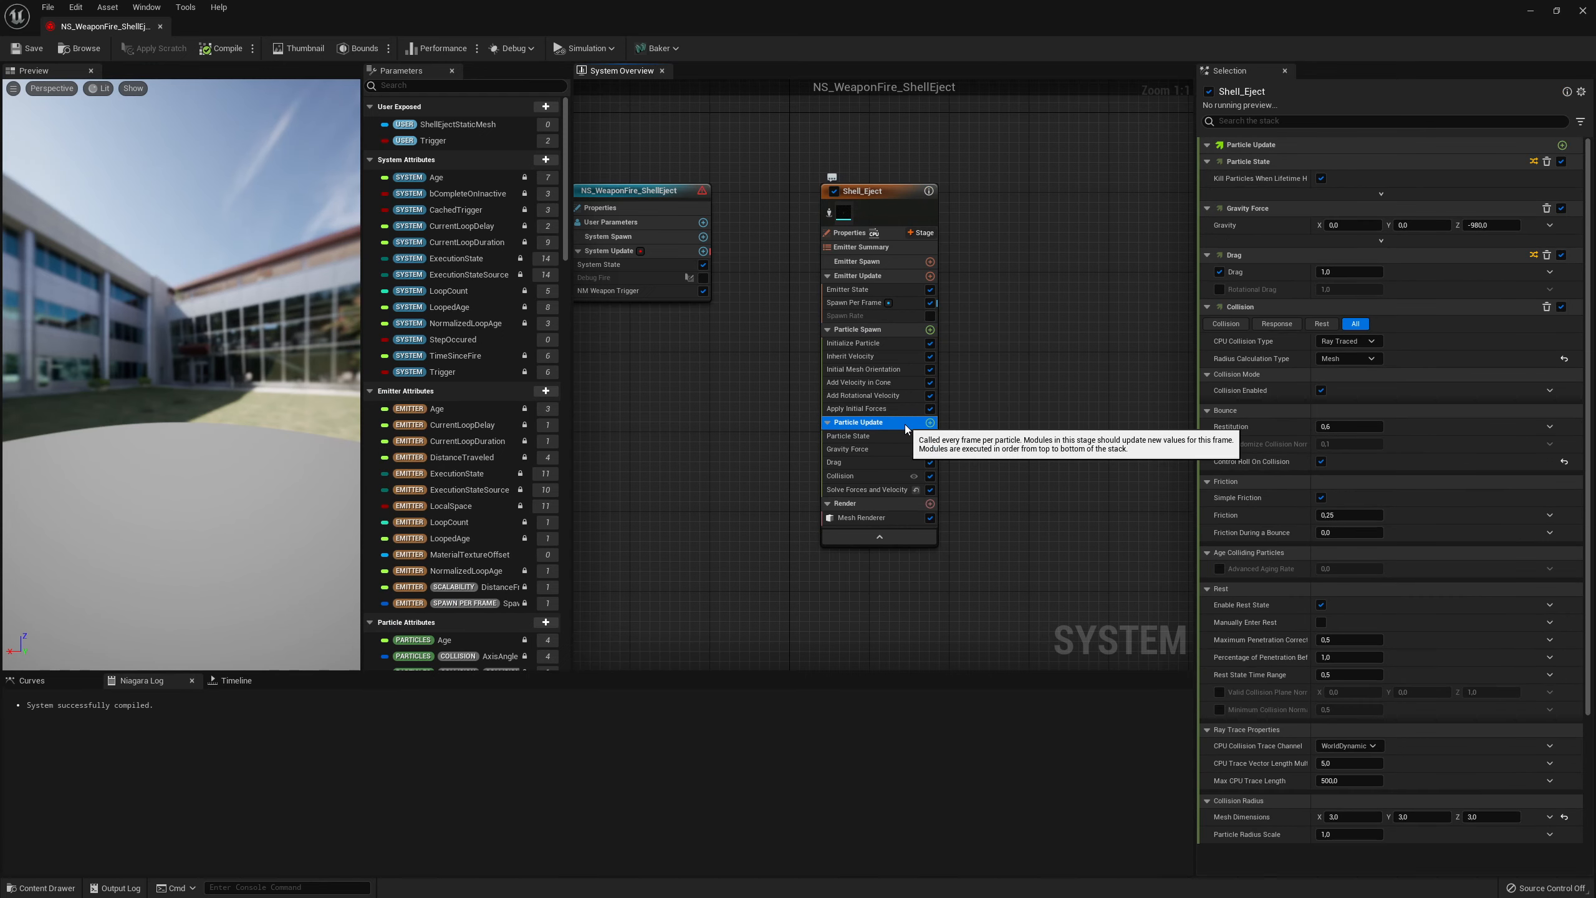
right_click_drag(1041, 369, 1086, 391)
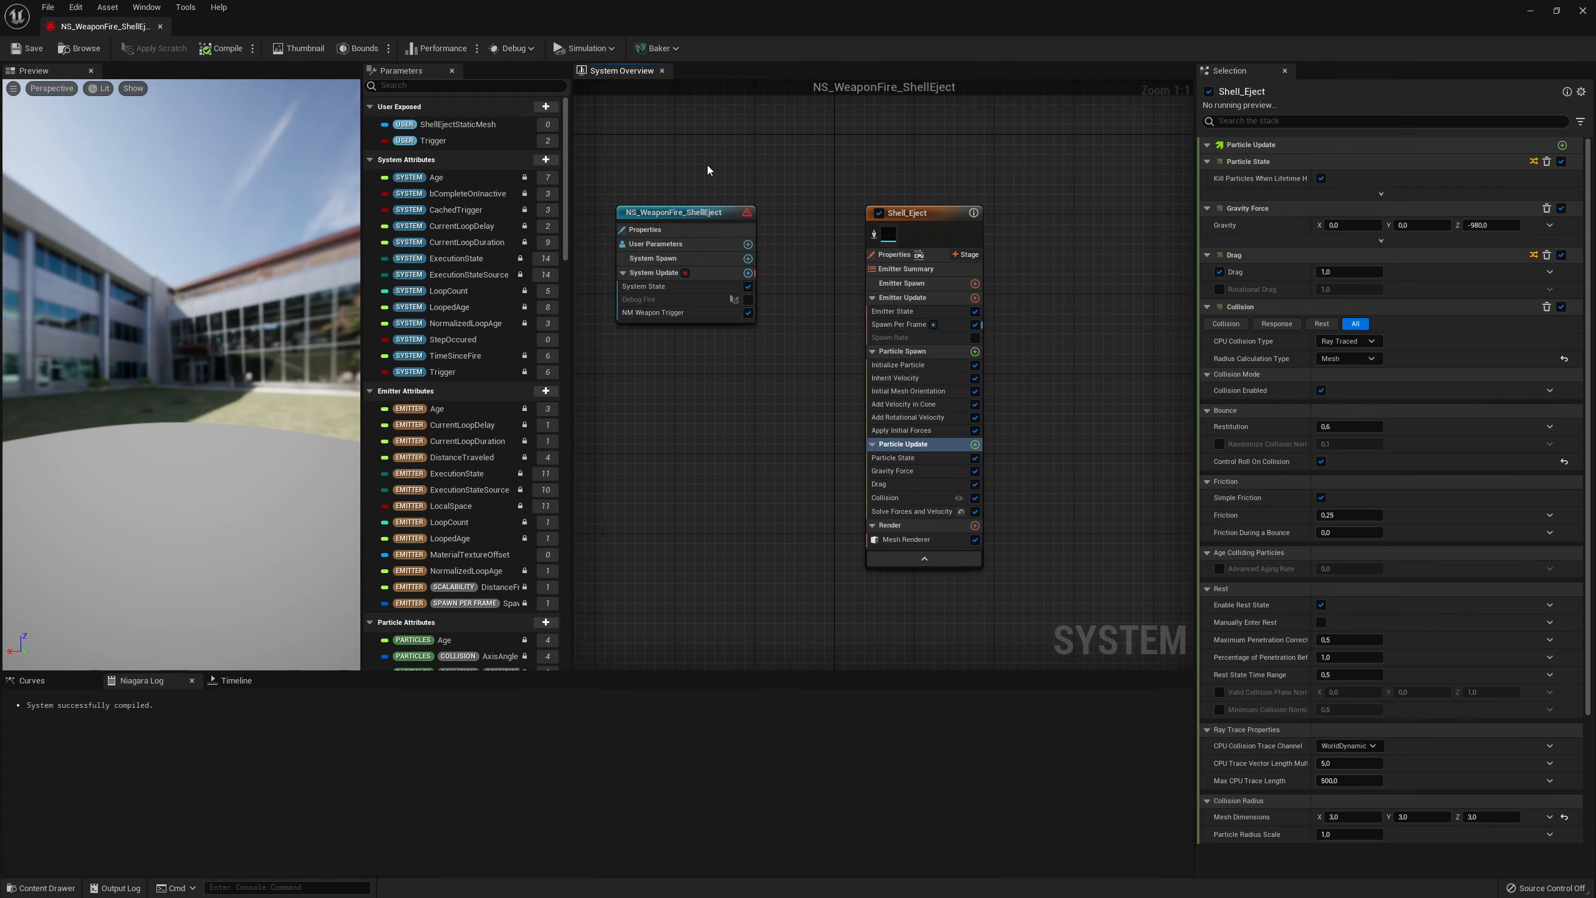
right_click_drag(974, 194, 1049, 260)
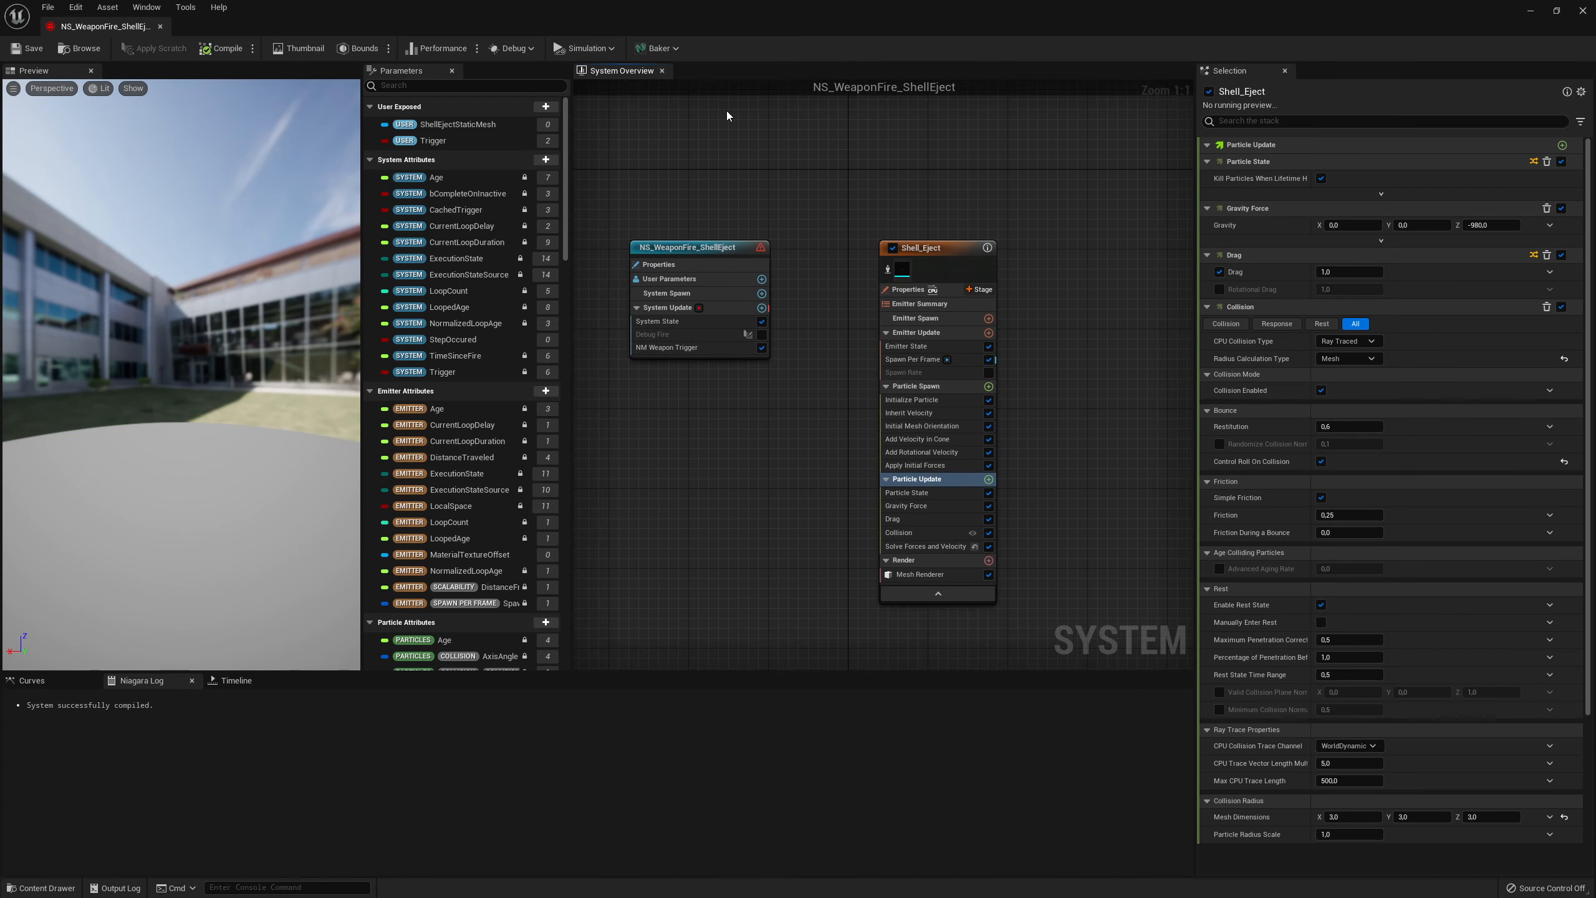
left_click(1583, 11)
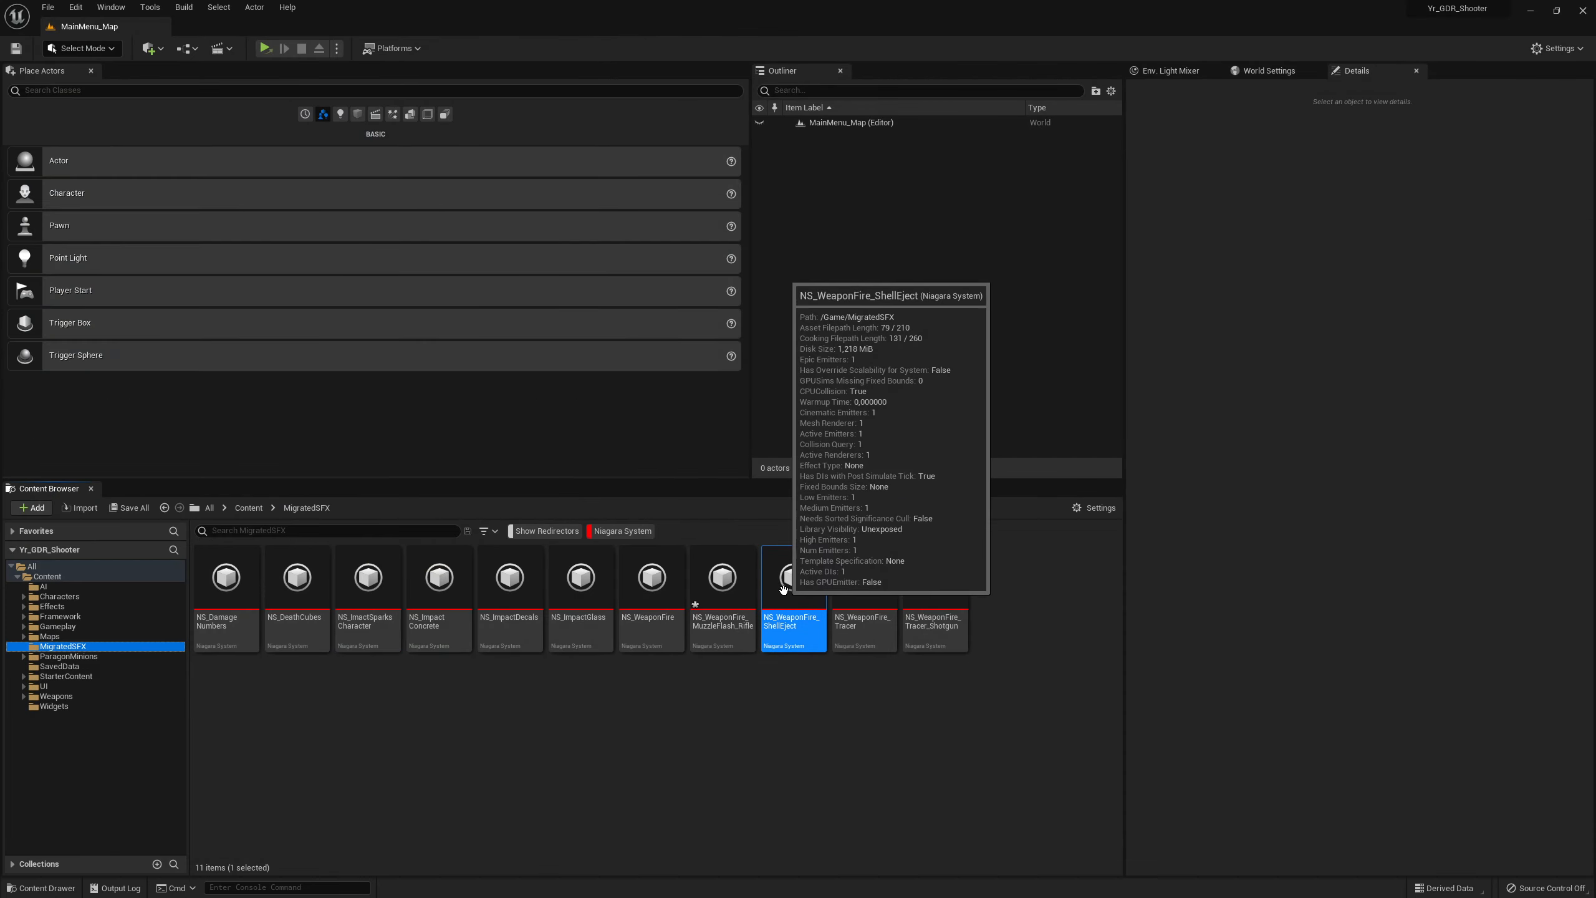
Open NS_WeaponFire_Tracer and NS_WeaponFire_Tracer_Shotgun in turn, check each for compile problems, and close them
double_click(878, 595)
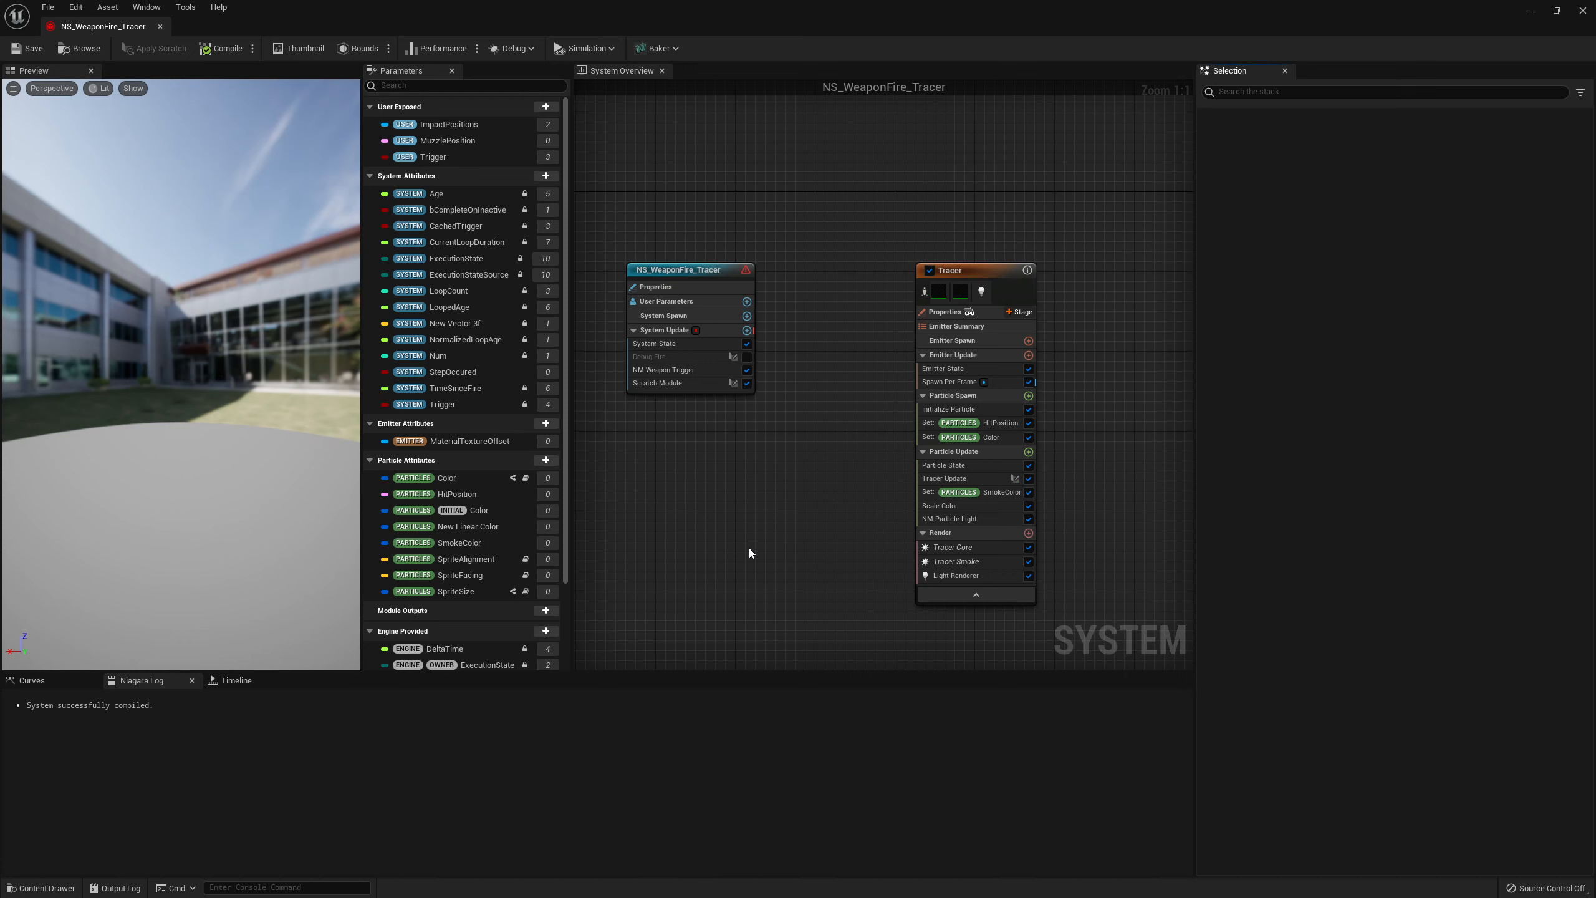
right_click_drag(776, 460, 790, 389)
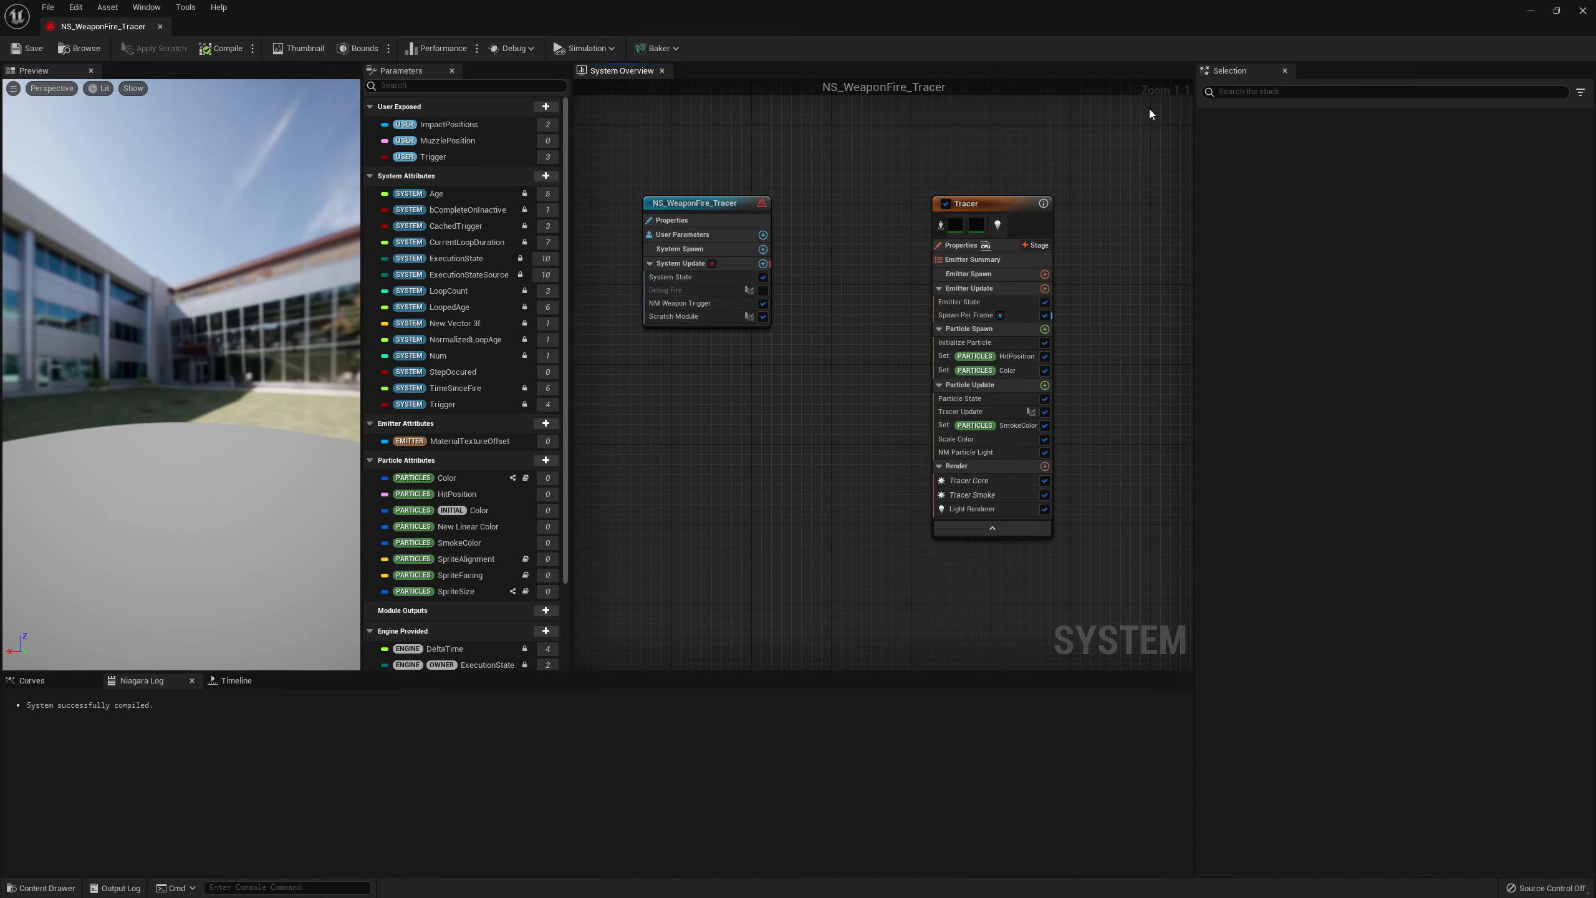
left_click(1583, 12)
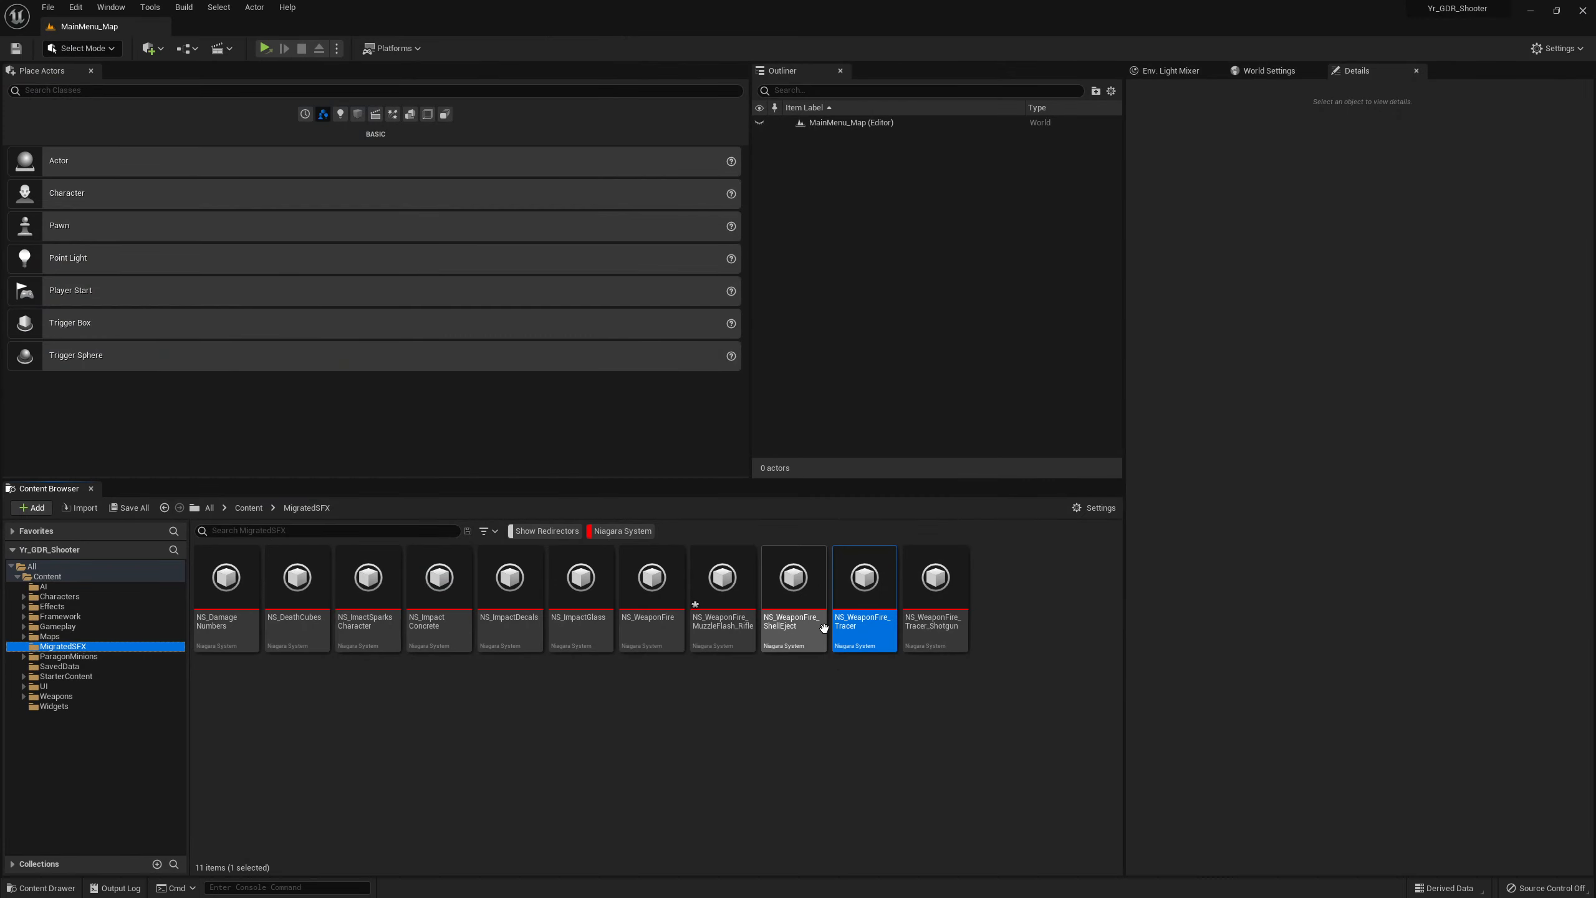
double_click(955, 598)
right_click_drag(716, 523, 773, 446)
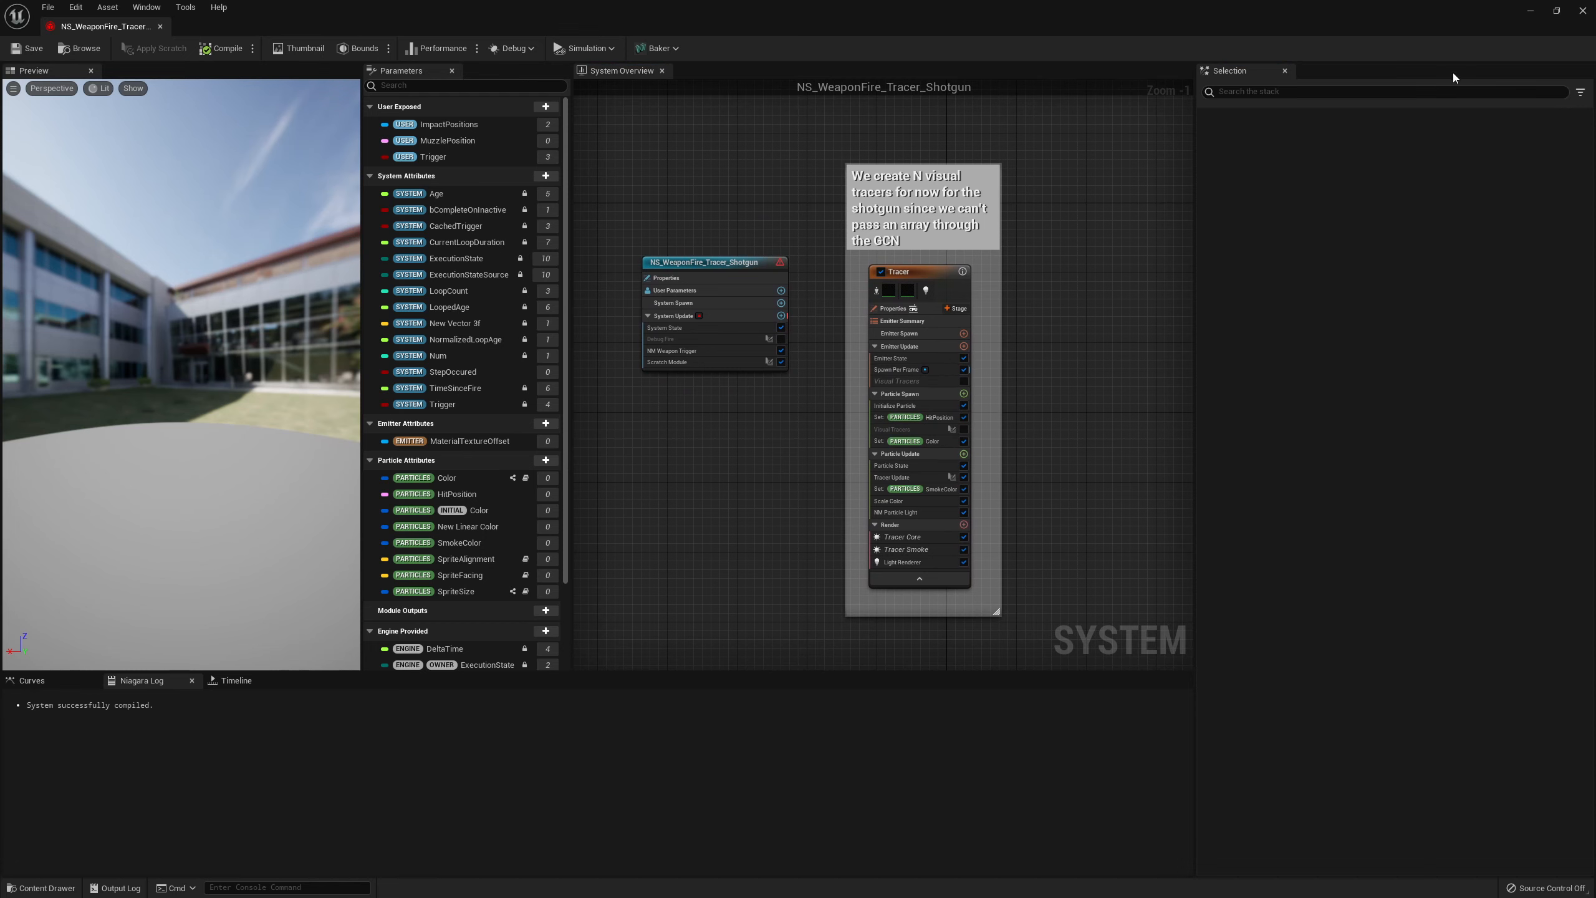
left_click(1583, 11)
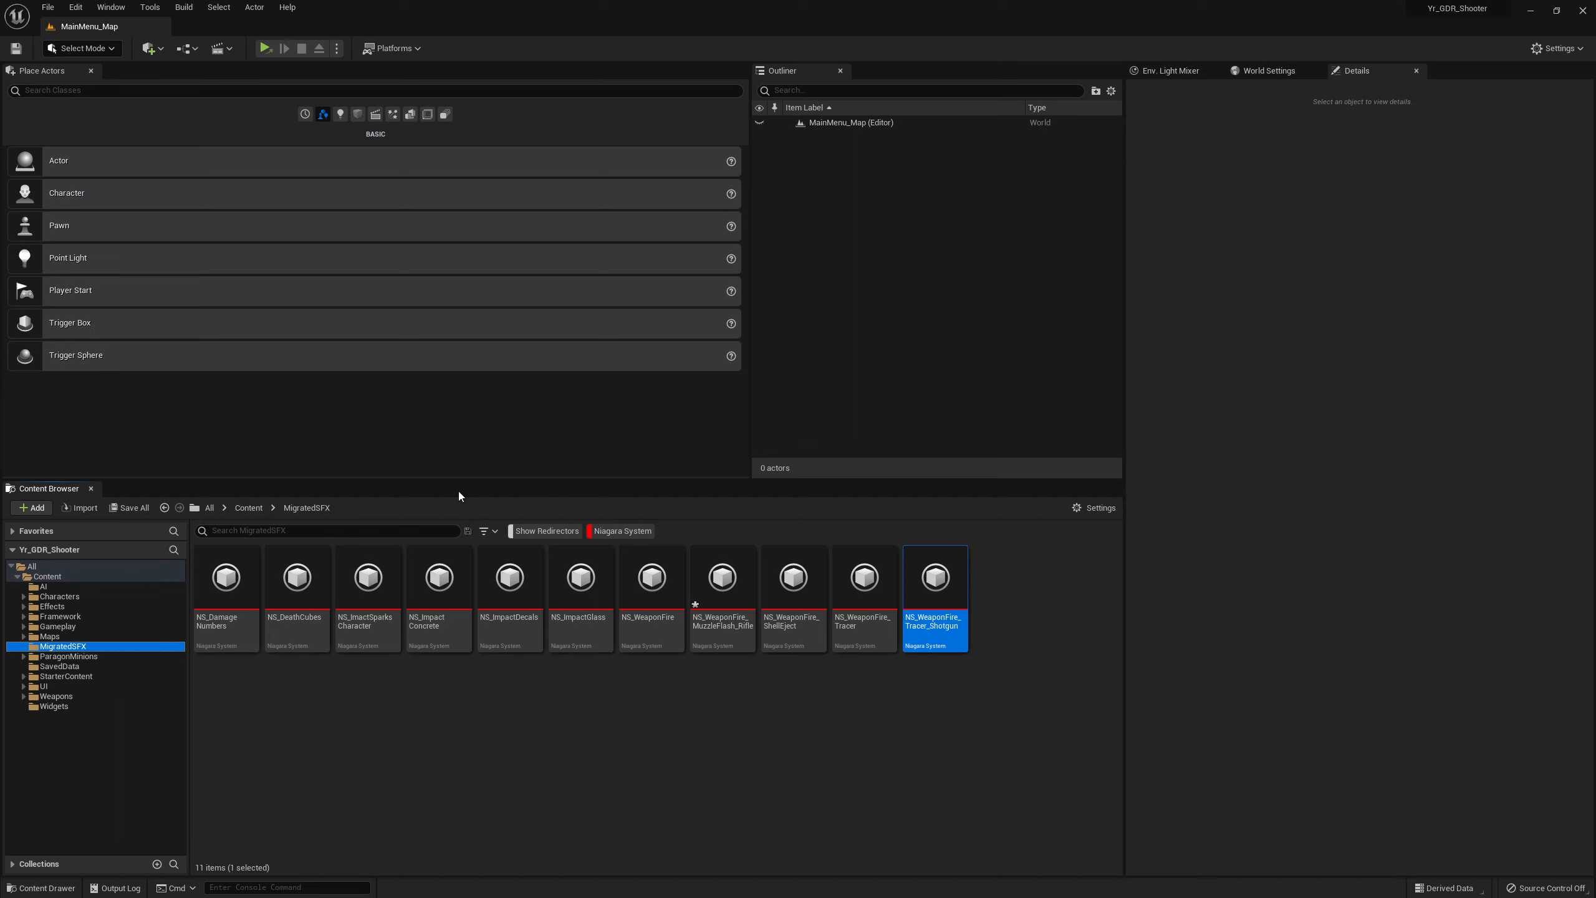
Save all modified assets, including the MigratedSFX modules, emitters and NS_WeaponFire_MuzzleFlash_Rifle
left_click(145, 511)
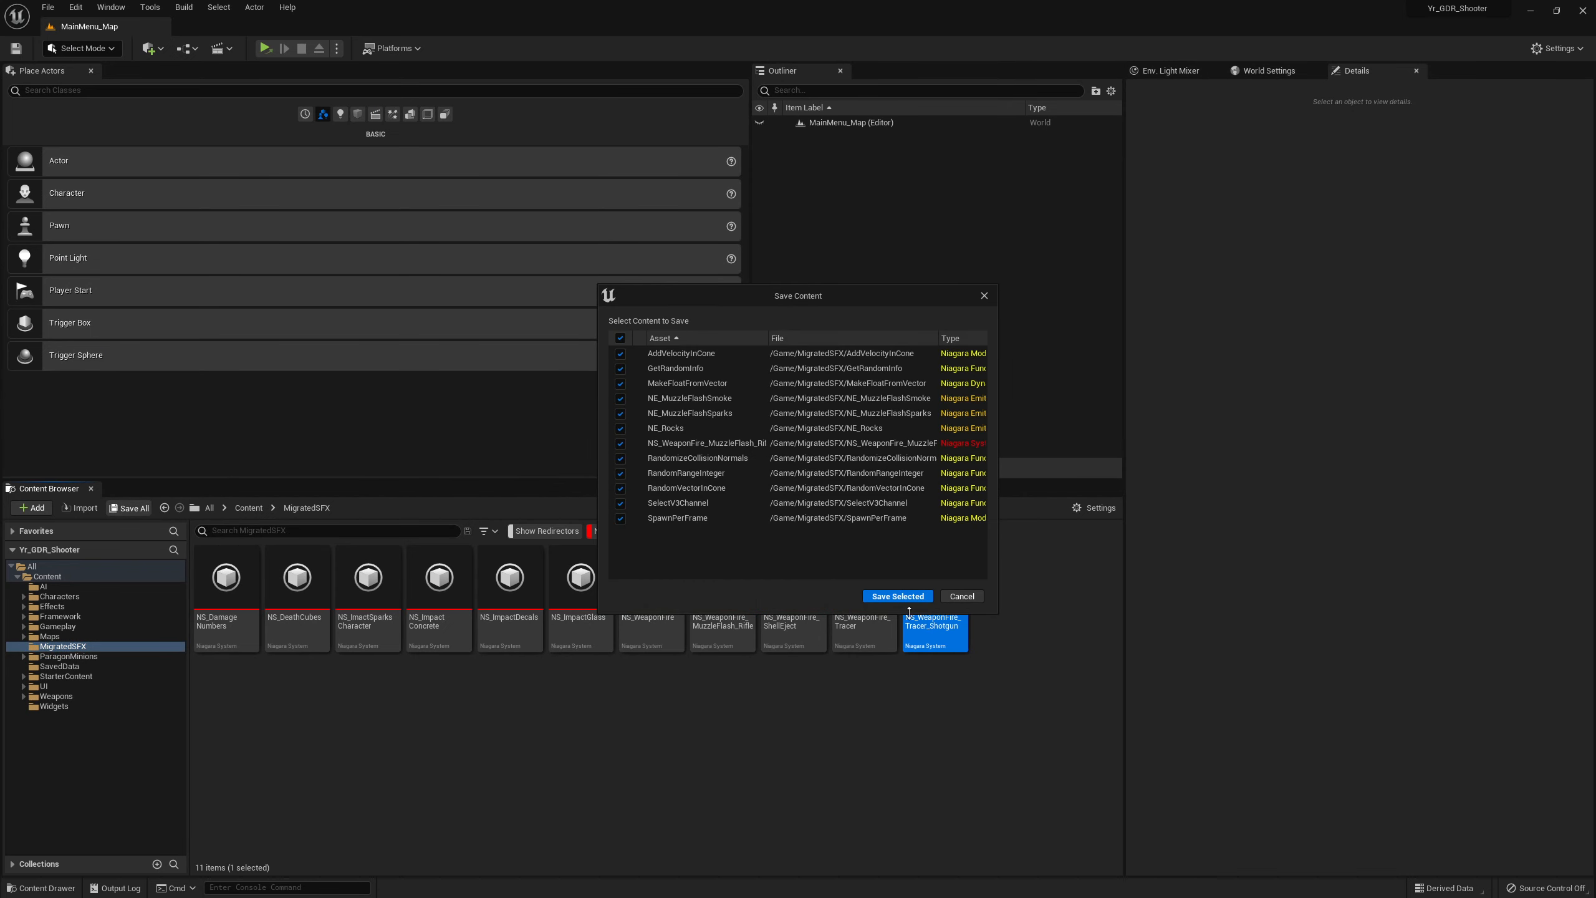
left_click(909, 597)
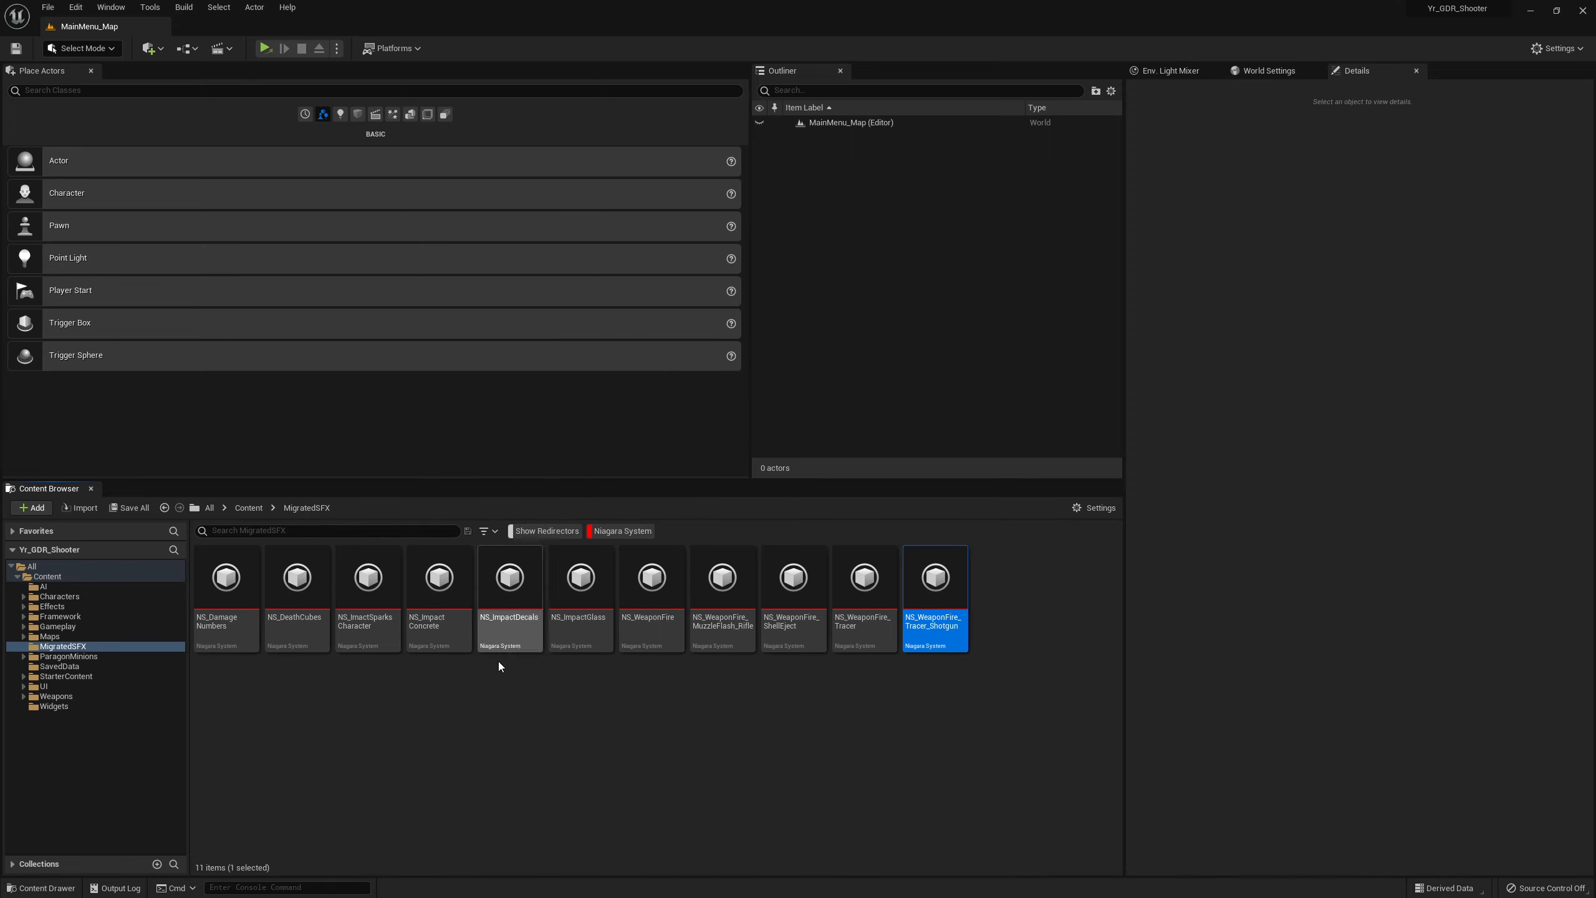
left_click(565, 781)
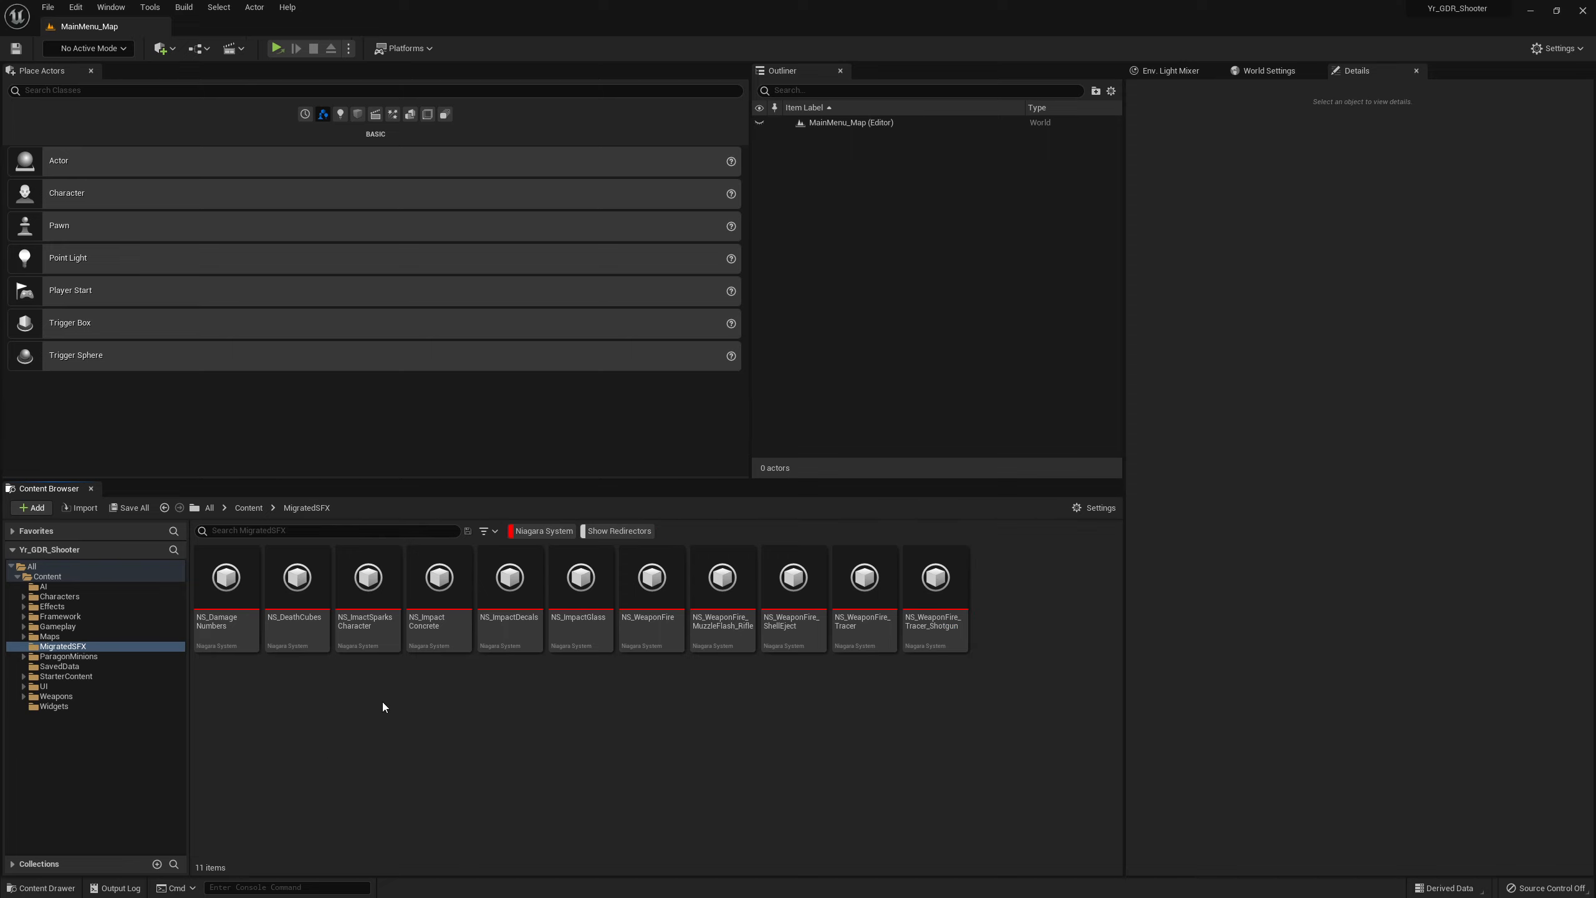
Open NS_DamageNumbers, check its emitters for compile problems, close it, and select NS_DeathCubes
left_click(227, 604)
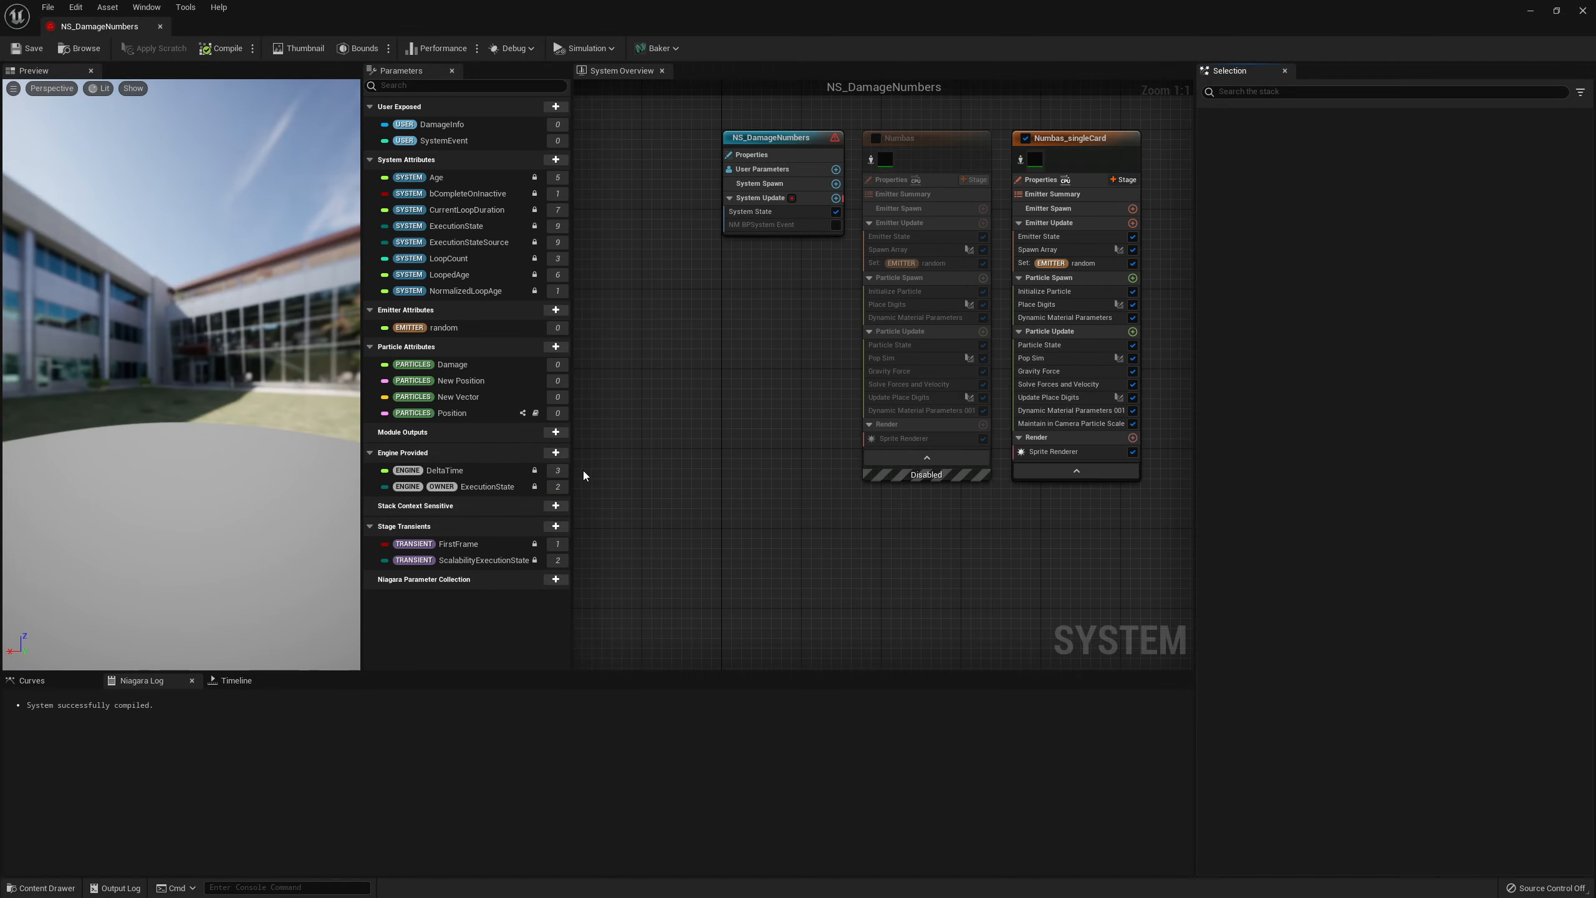
left_click(1583, 10)
left_click(311, 591)
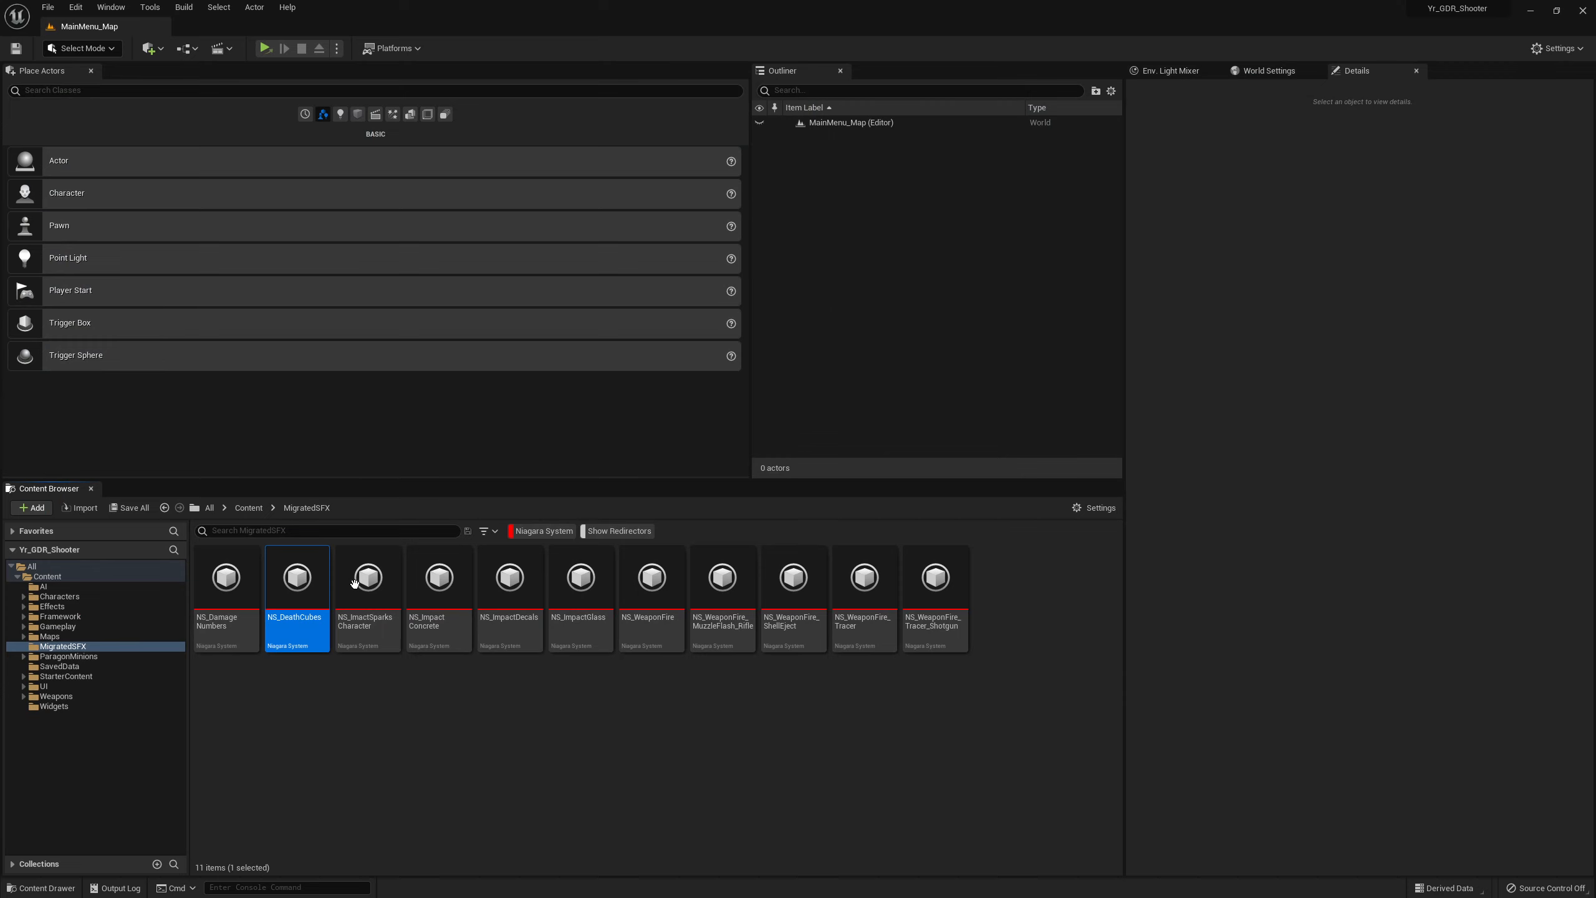
Open NS_ImactSparksCharacter and go to the source of the first compile warning on NE_ImpactSparks's Collision module
left_click(364, 595)
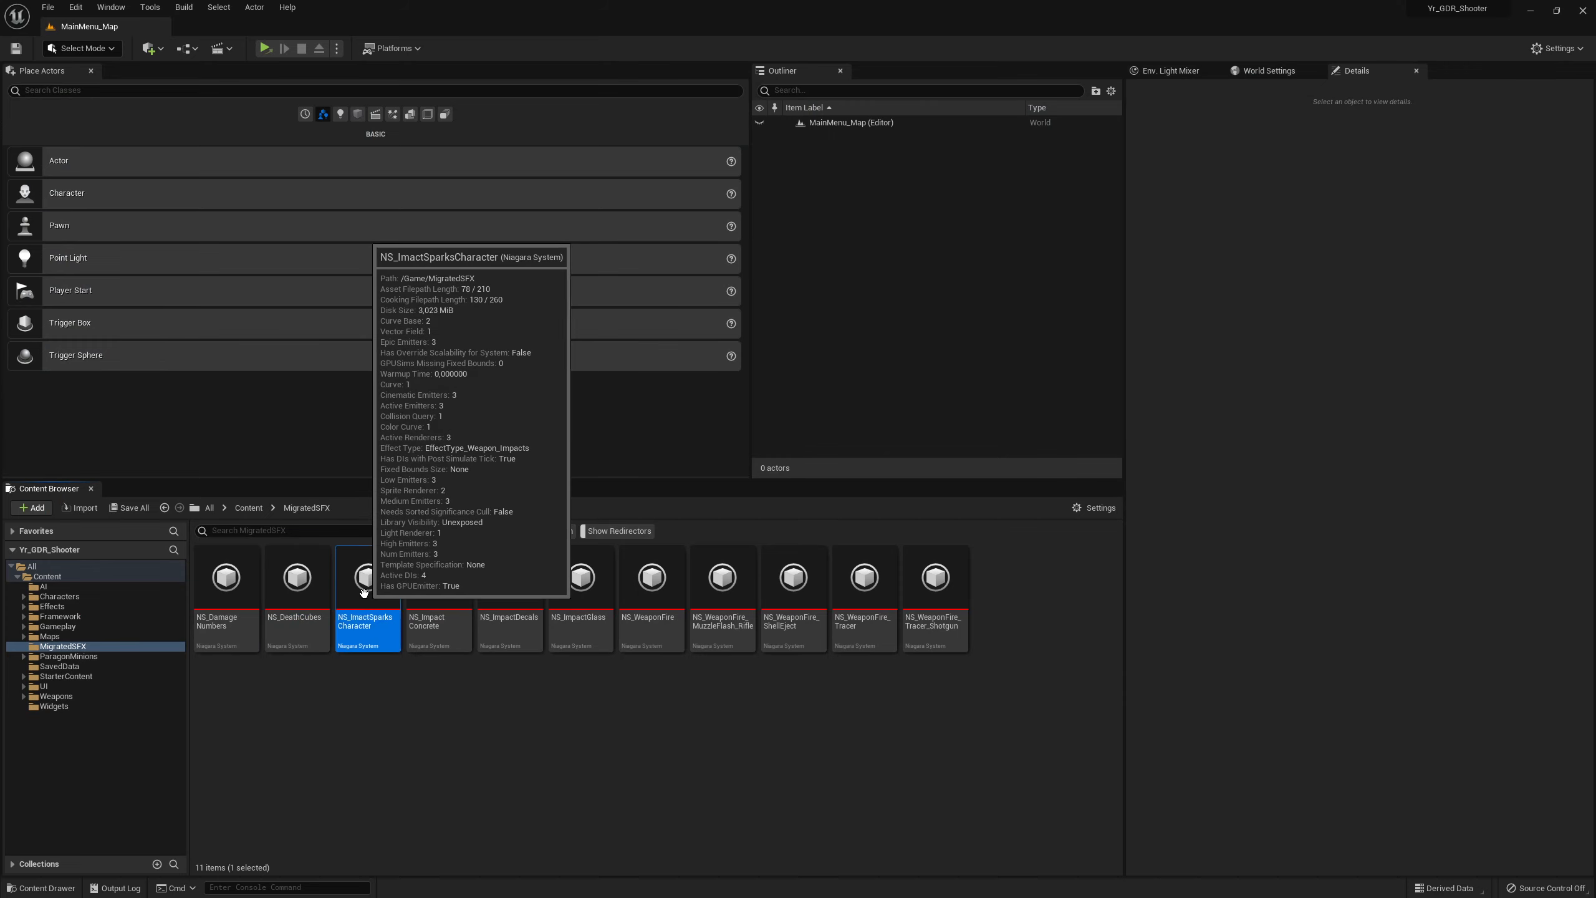
double_click(358, 563)
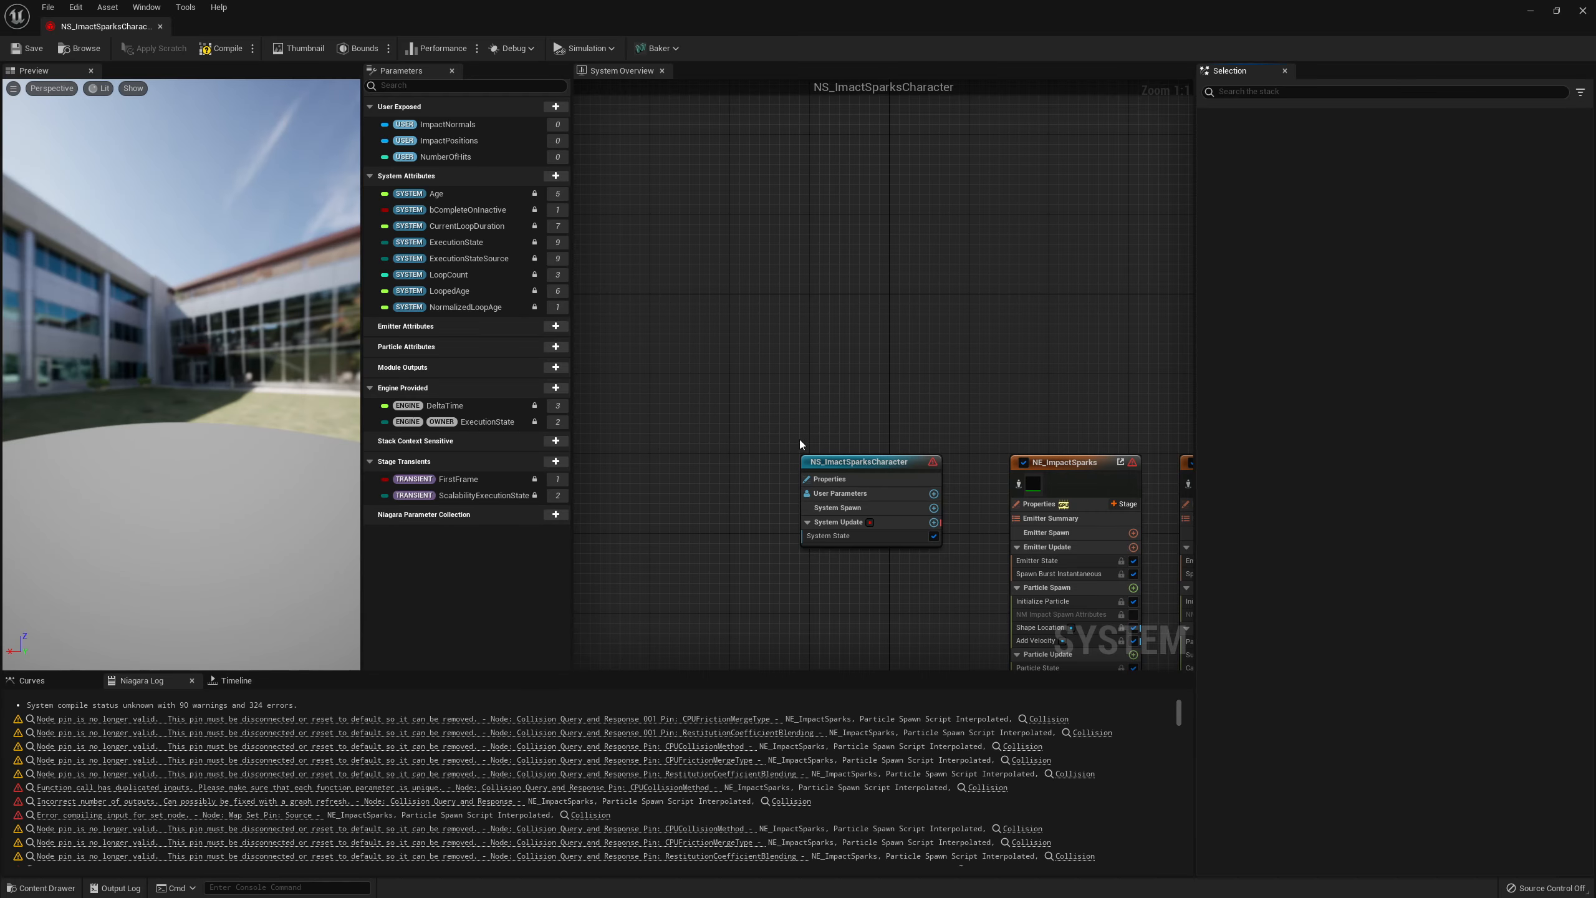
right_click_drag(973, 377, 704, 182)
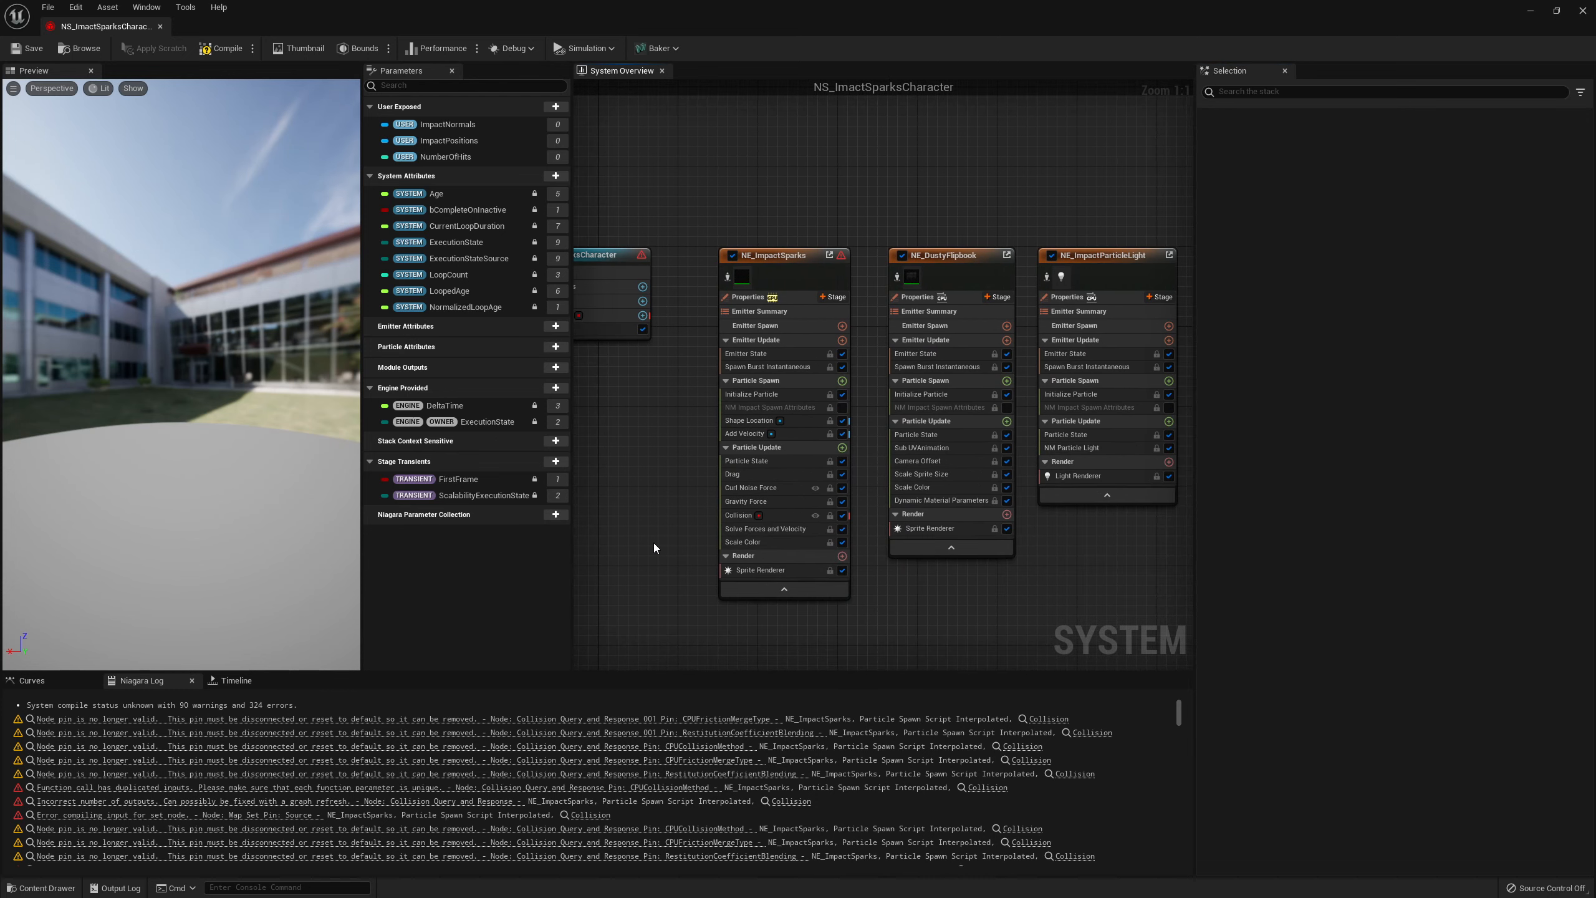
right_click_drag(1075, 573, 1013, 583)
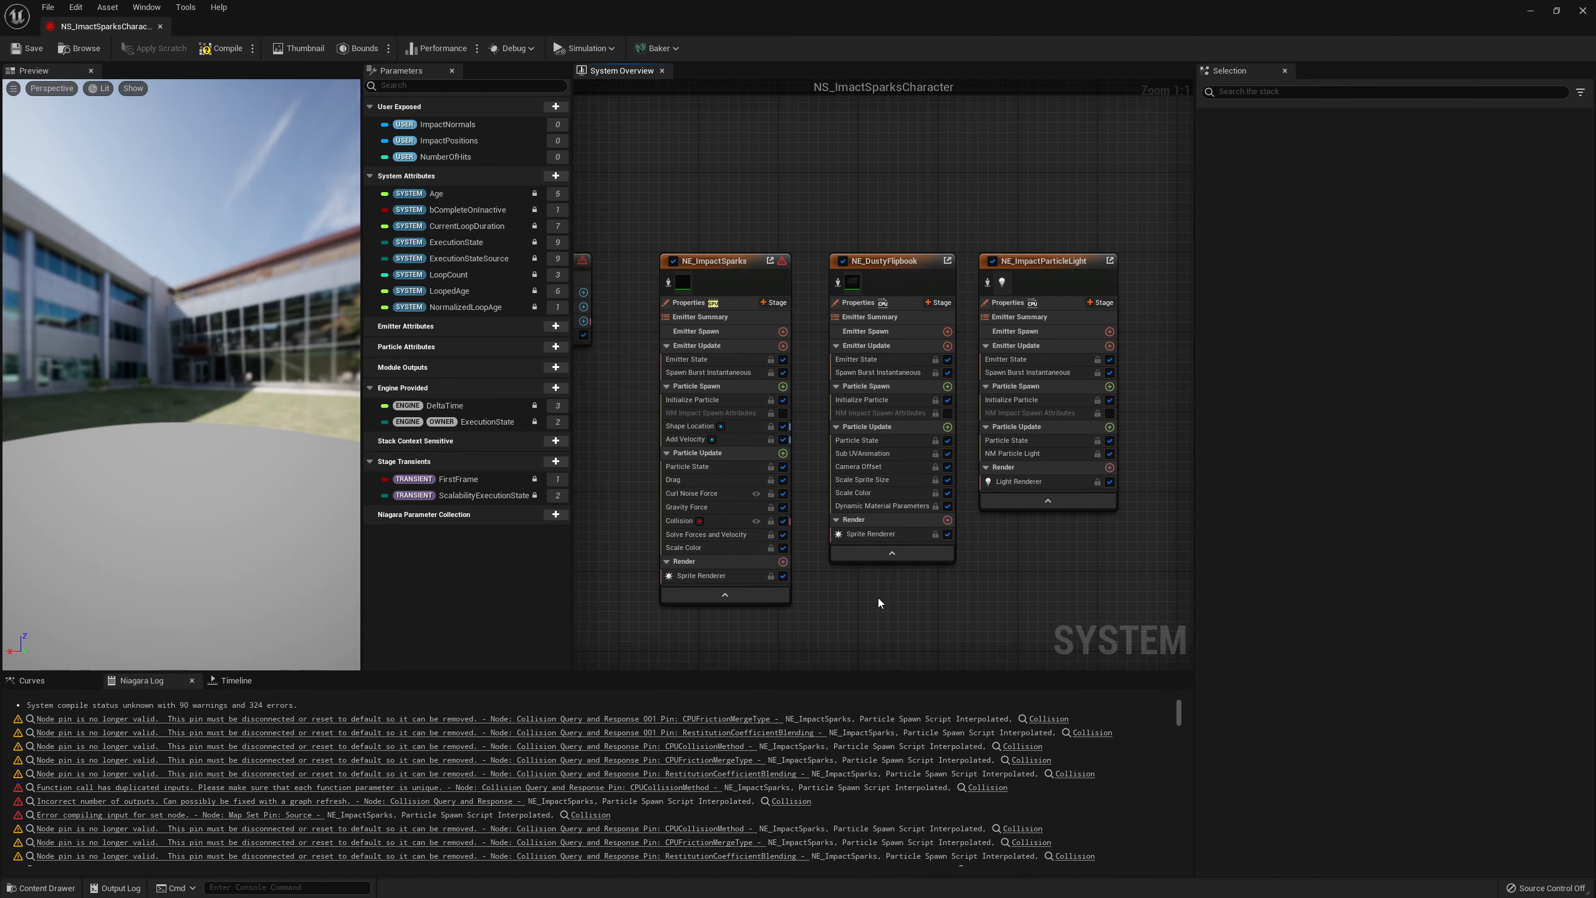
left_click(749, 521)
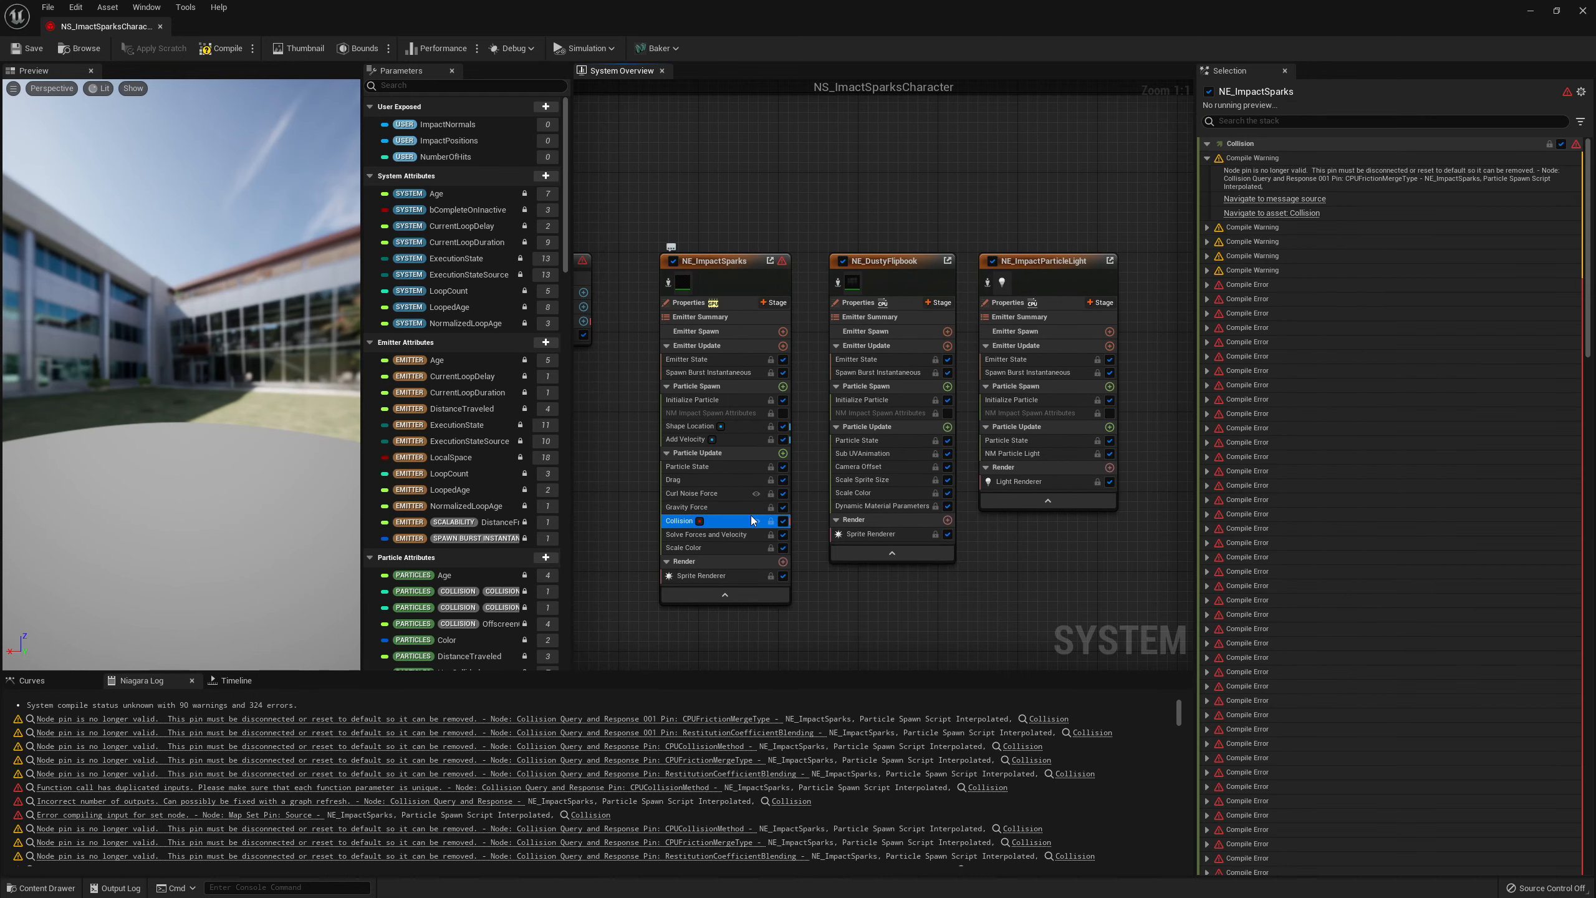
left_click(1298, 201)
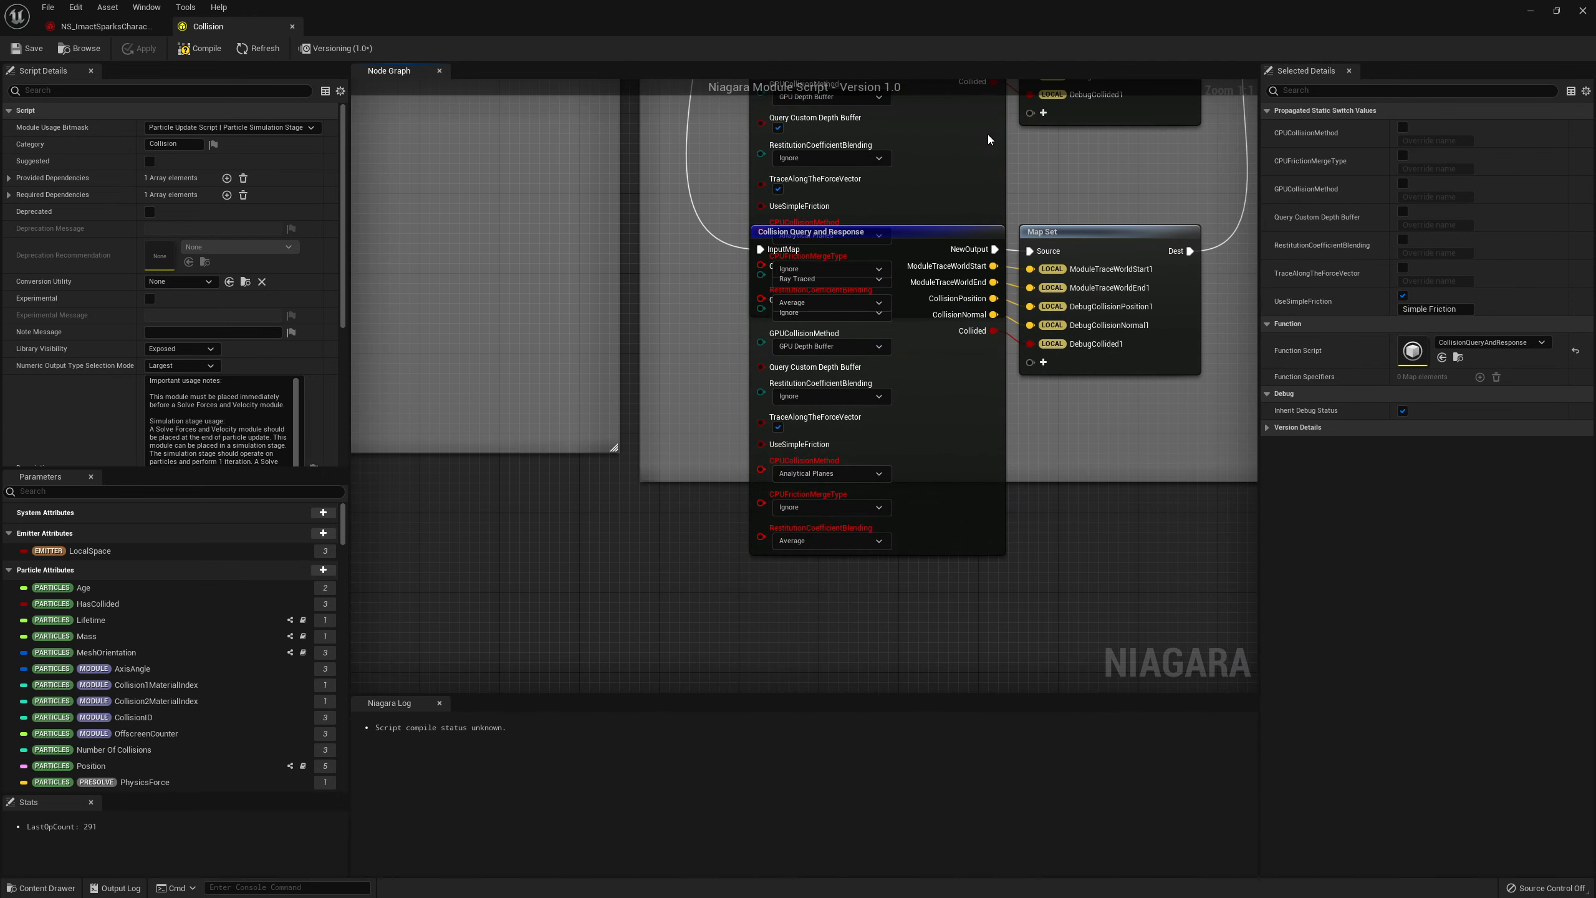
Move the lowest Collision Query and Response node clear and reset its invalid collision method, friction merge type and restitution blending inputs to default
left_click_drag(929, 394, 941, 523)
right_click_drag(1093, 546, 1005, 444)
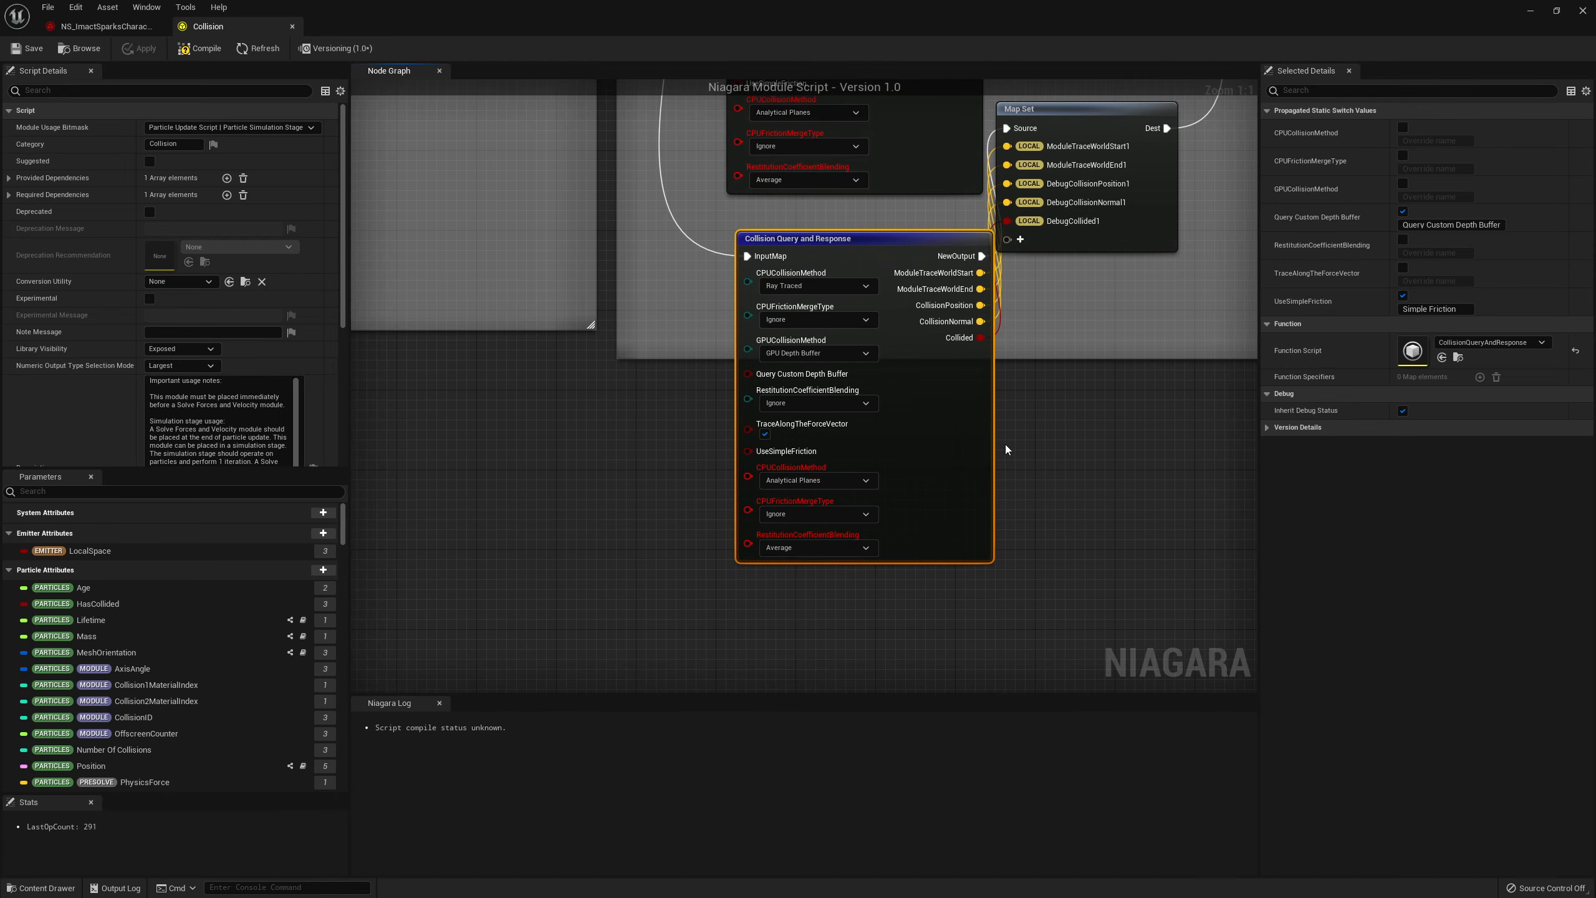
right_click(784, 539)
left_click(824, 592)
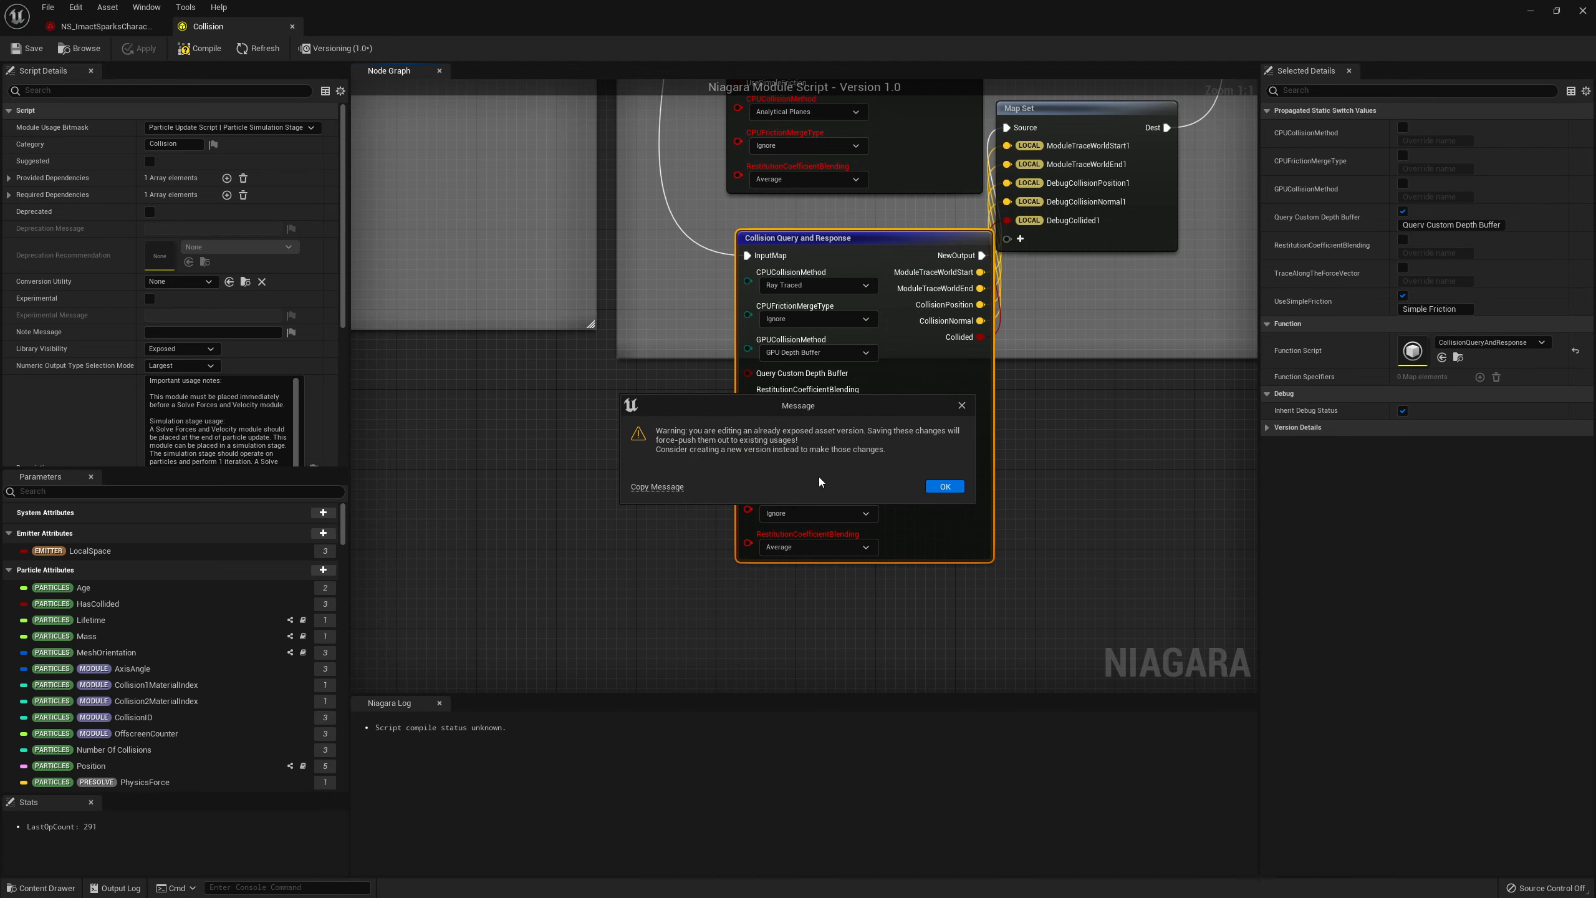
left_click(943, 492)
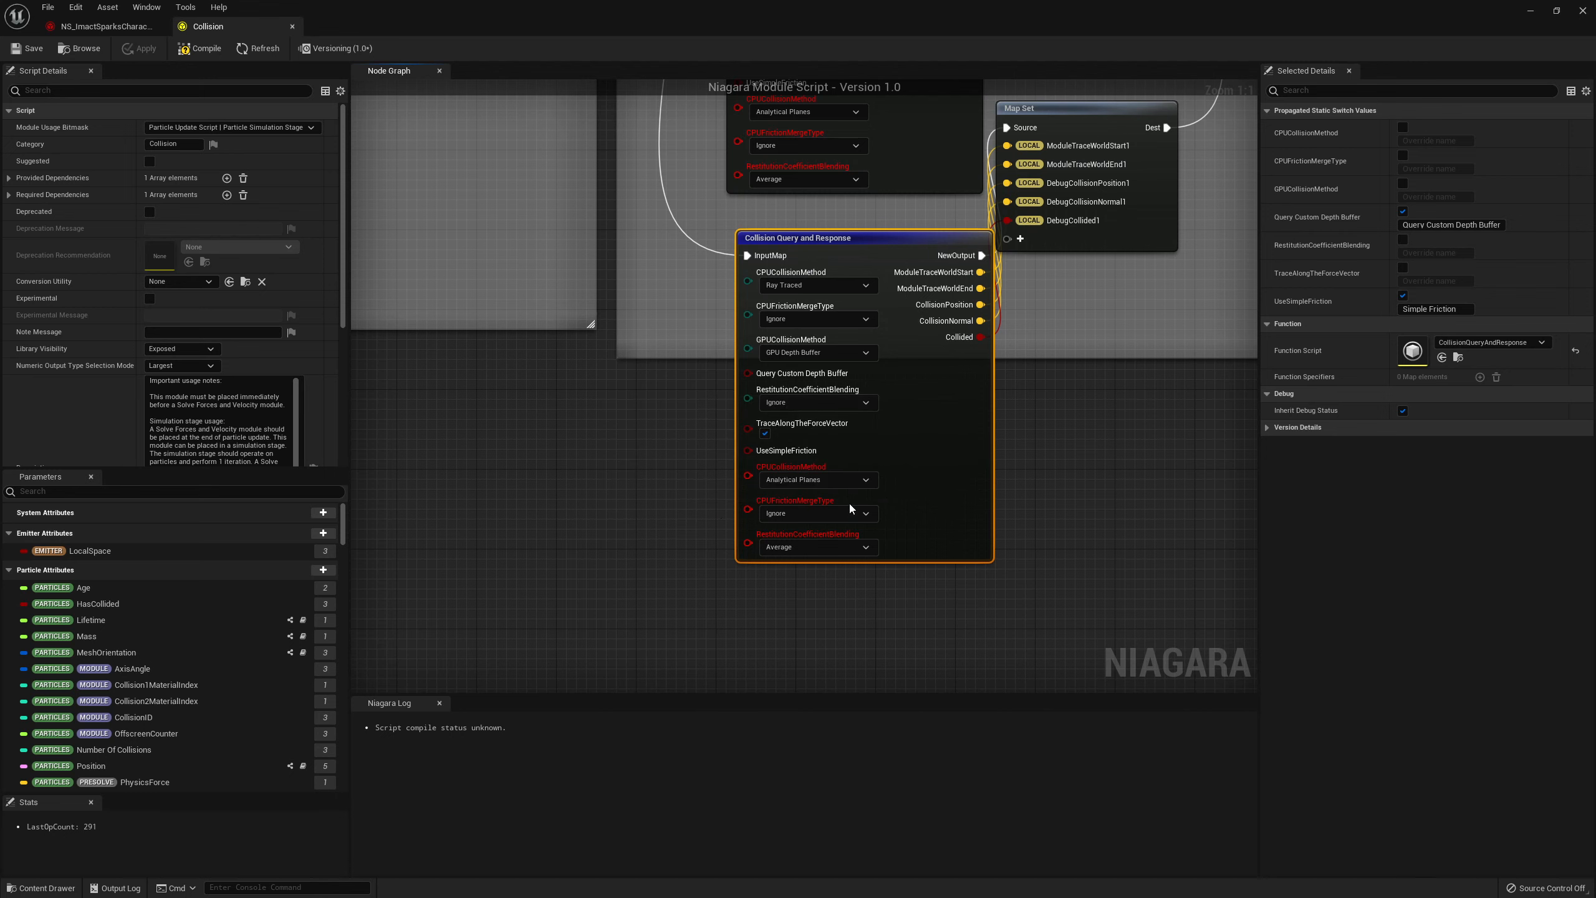
right_click(786, 504)
left_click(812, 554)
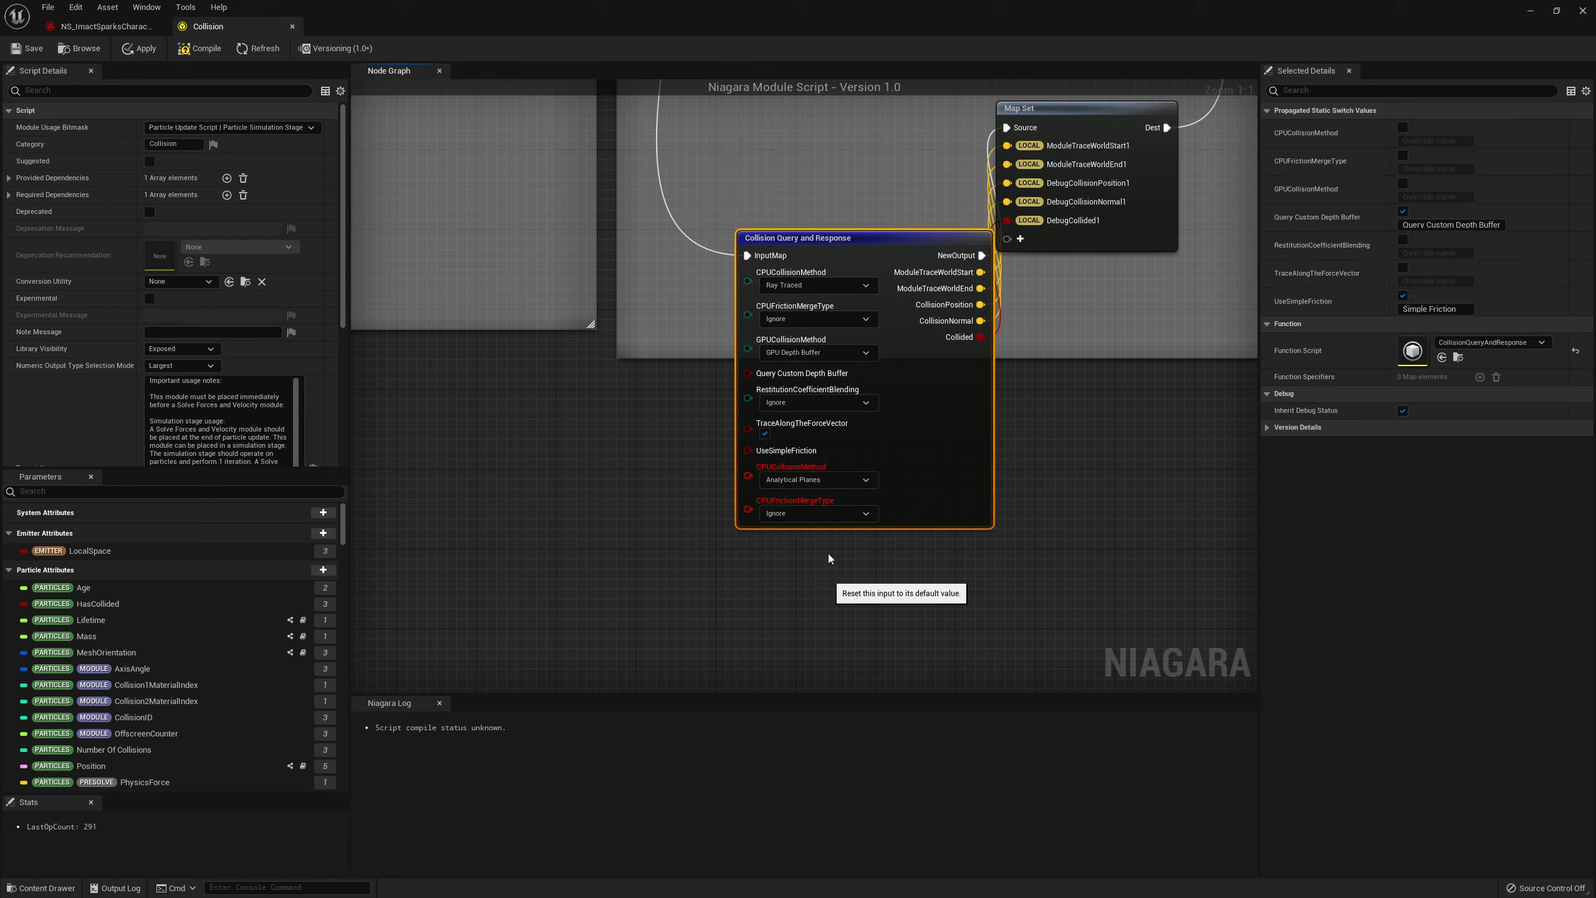
right_click(788, 474)
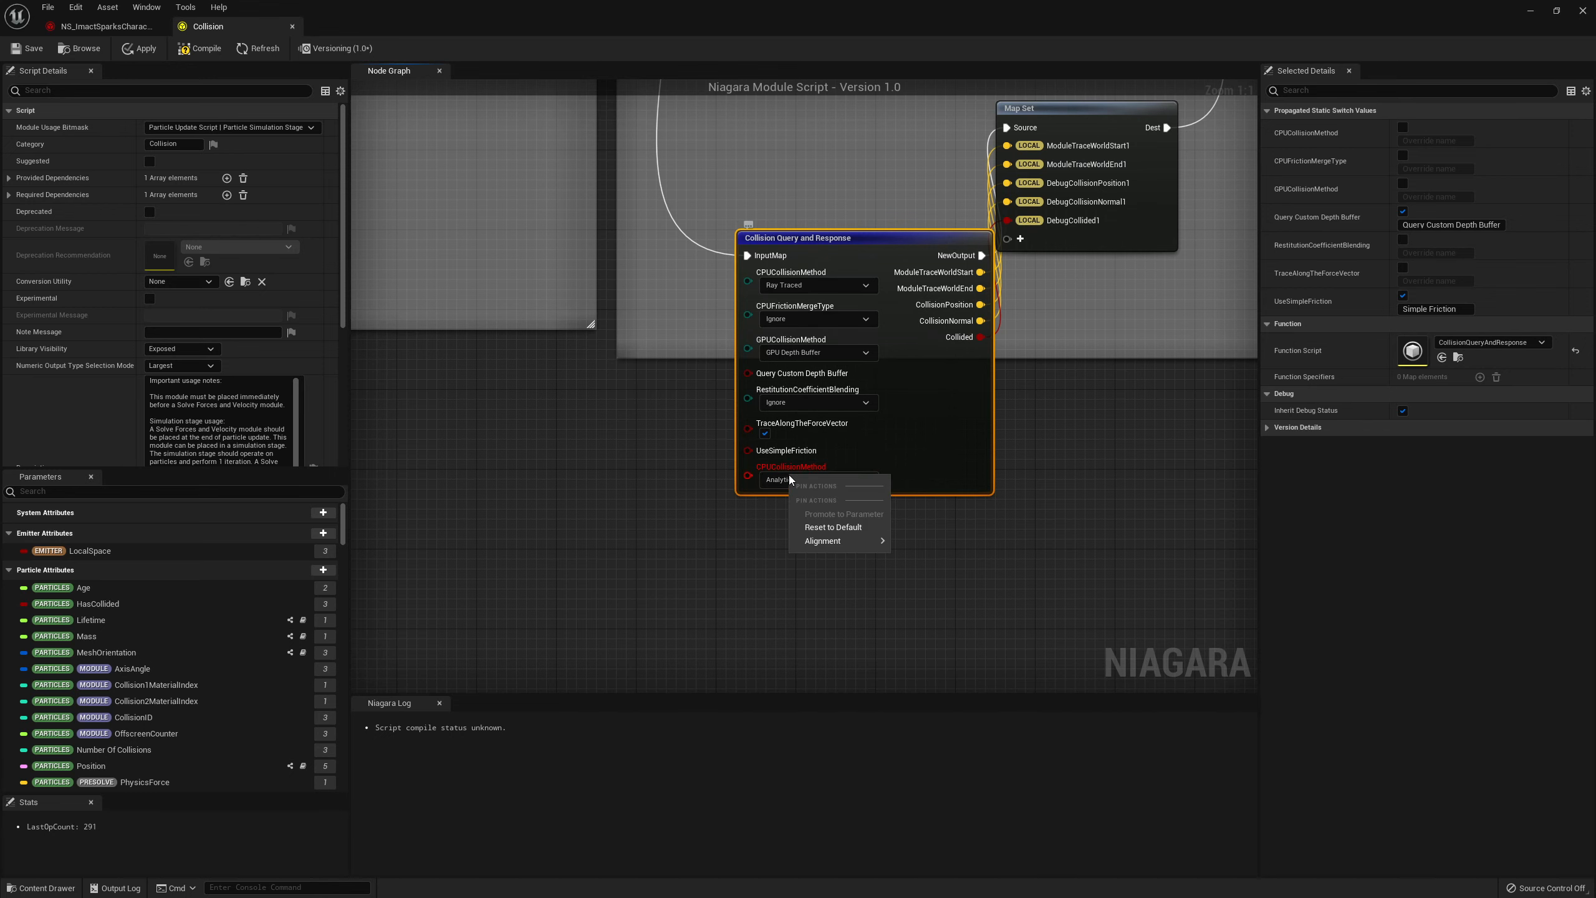
left_click(843, 528)
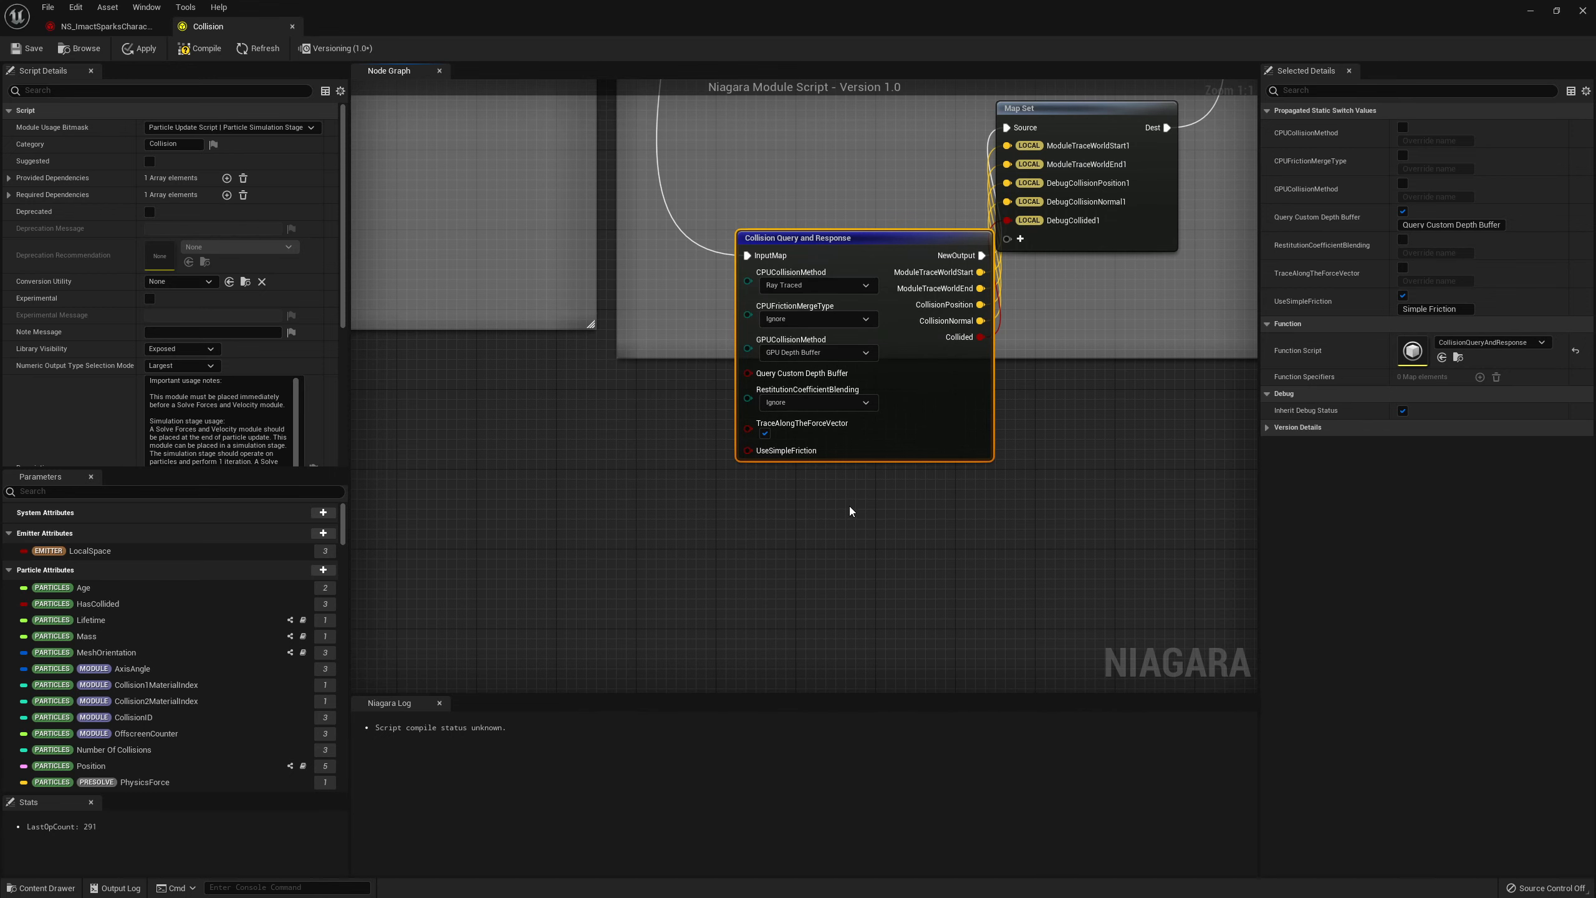
Uncover the middle Collision Query and Response node and reset its invalid restitution blending, friction merge type and collision method inputs to default
left_click_drag(918, 423, 863, 389)
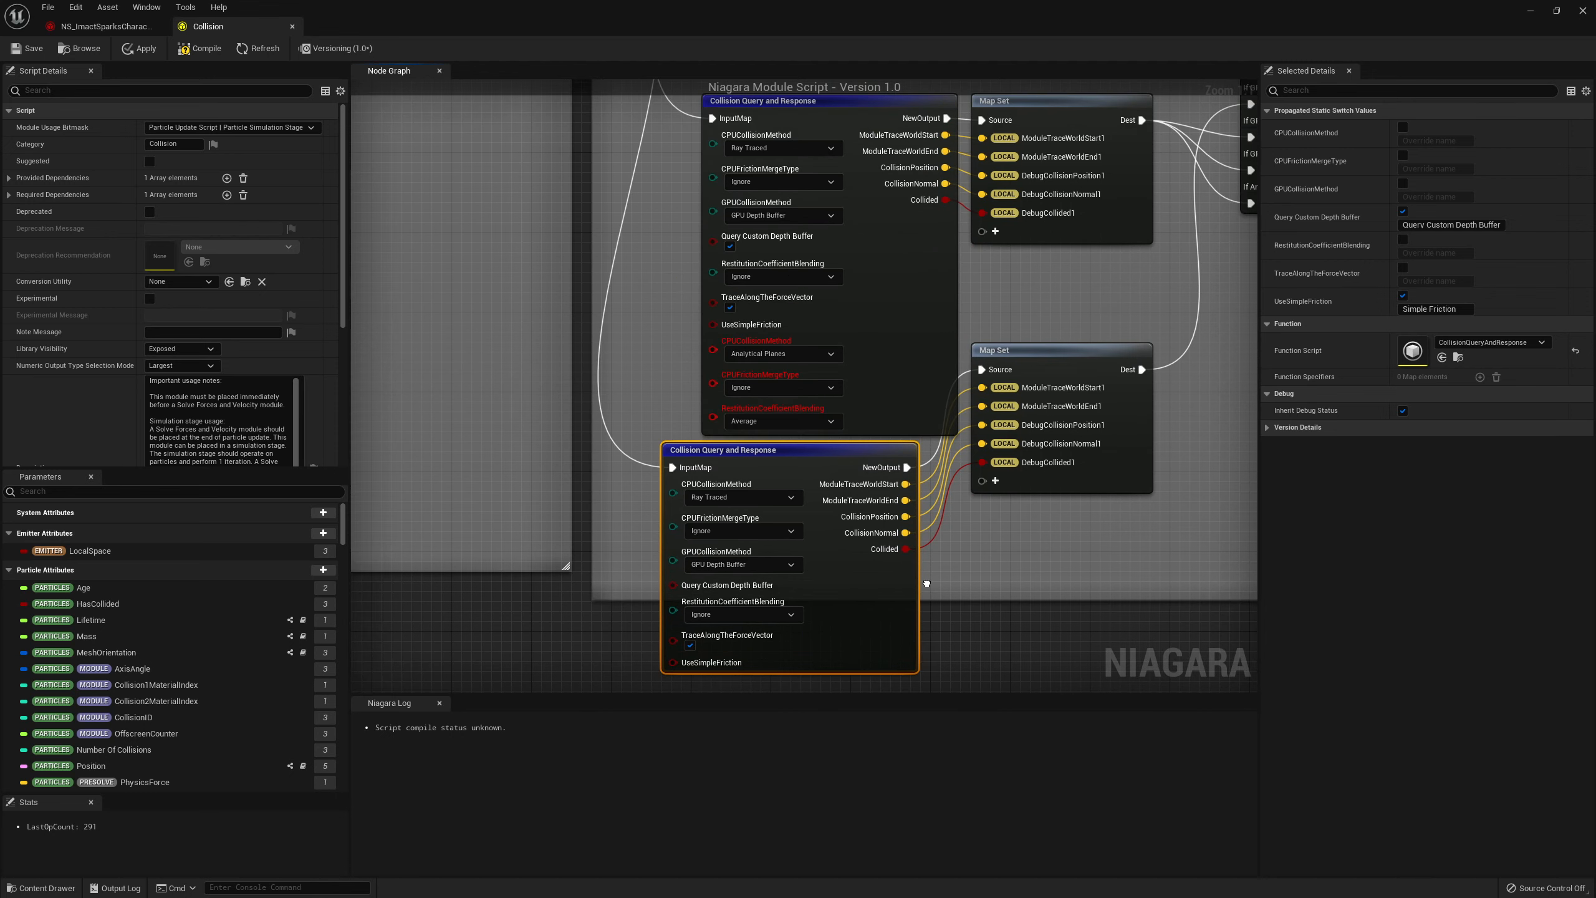
right_click(742, 433)
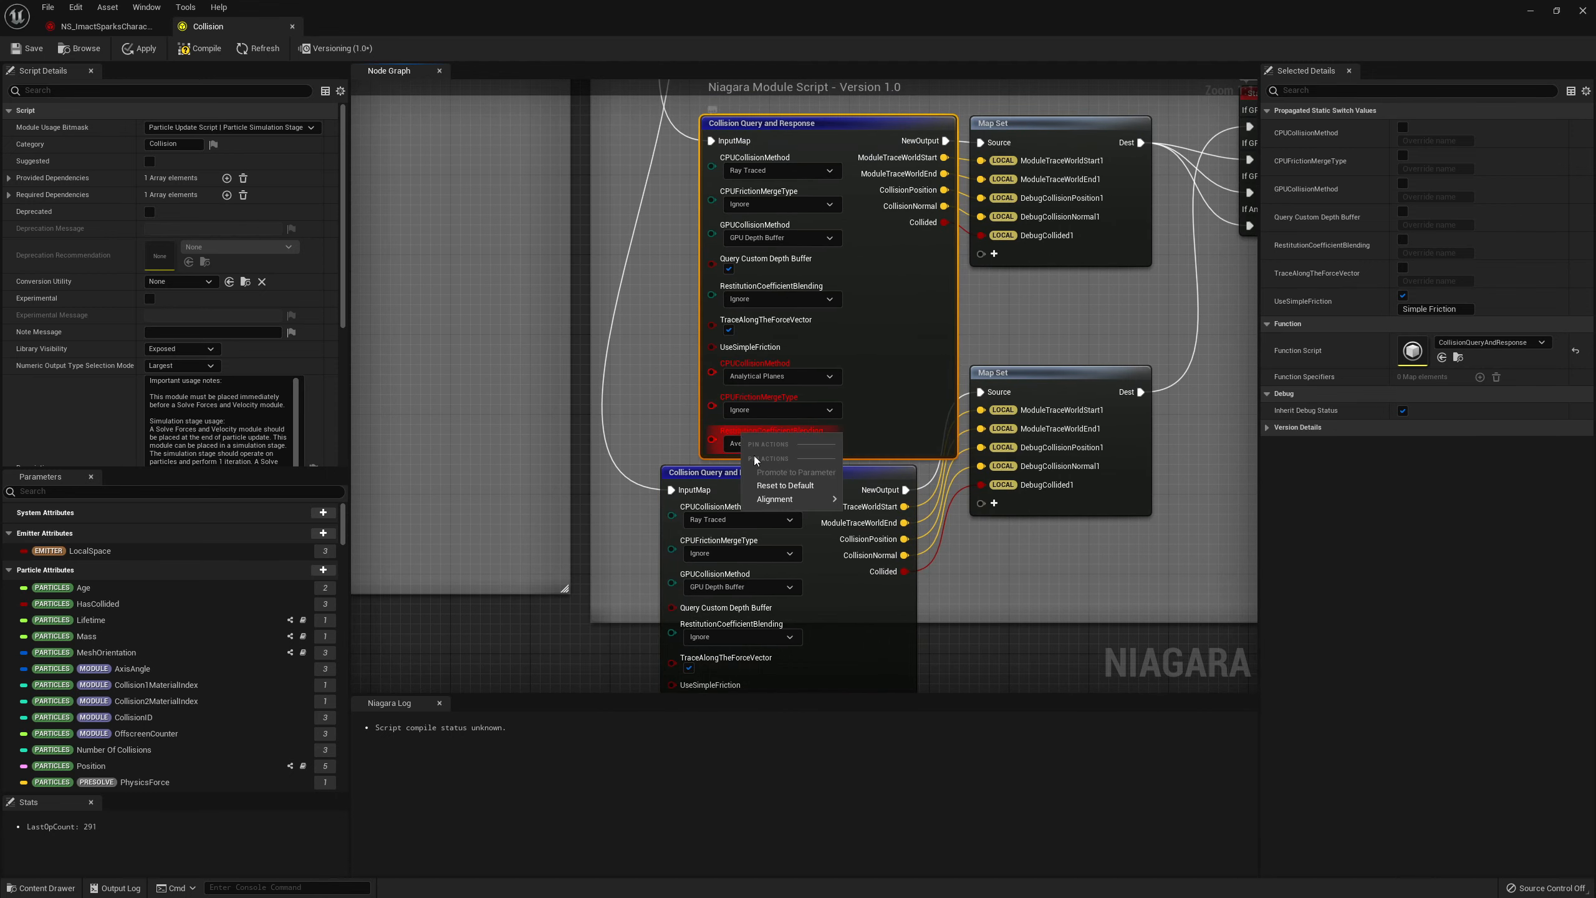
left_click(782, 485)
right_click(771, 397)
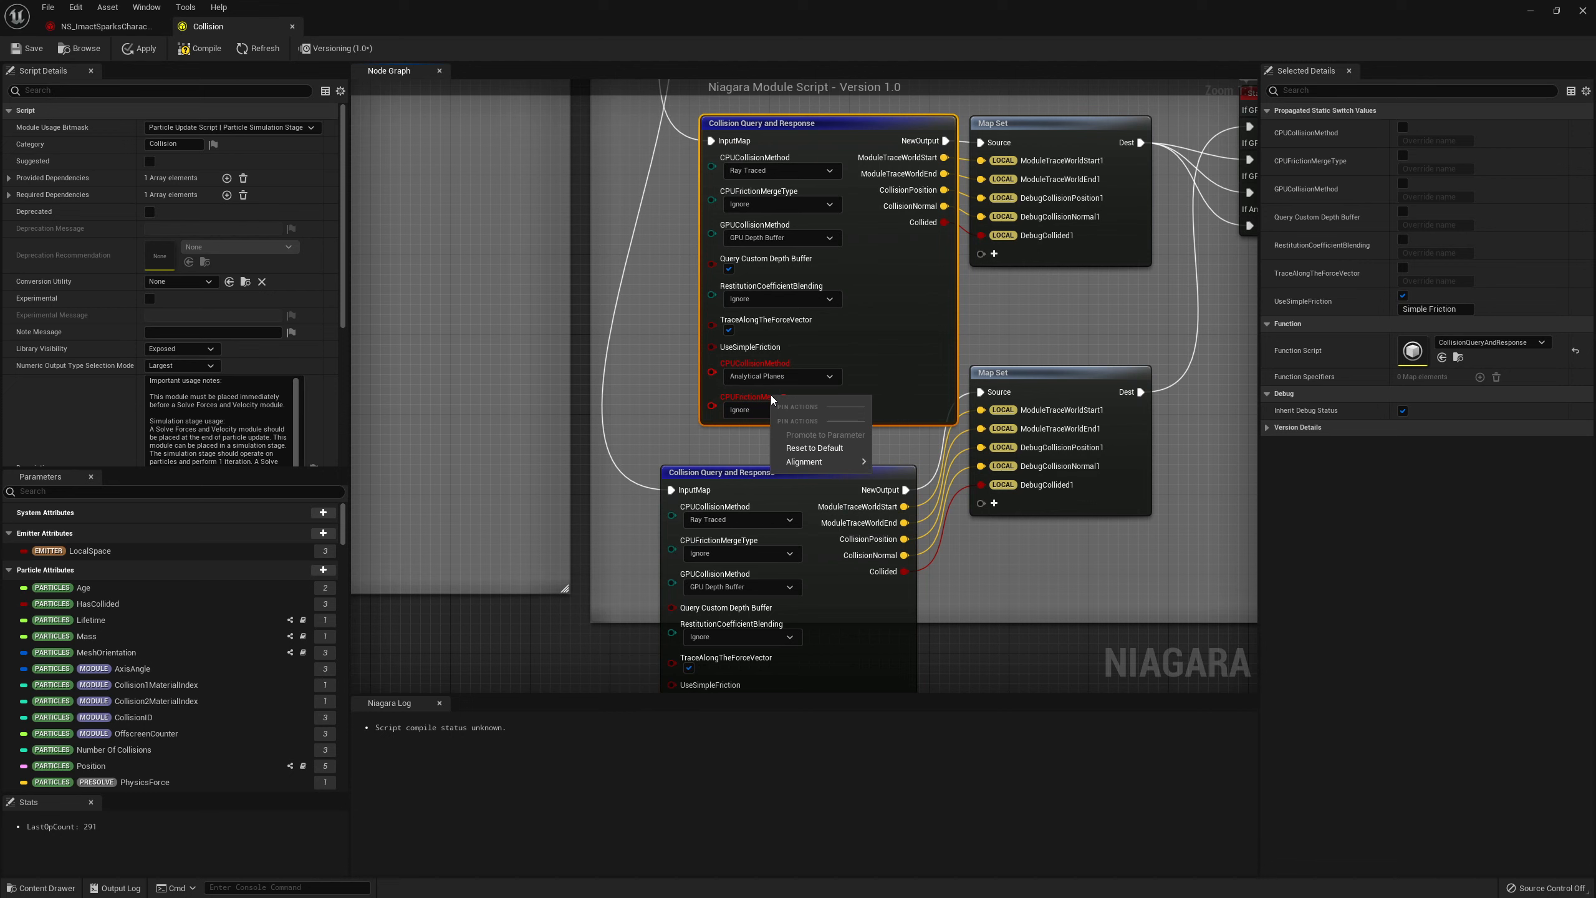
left_click(810, 448)
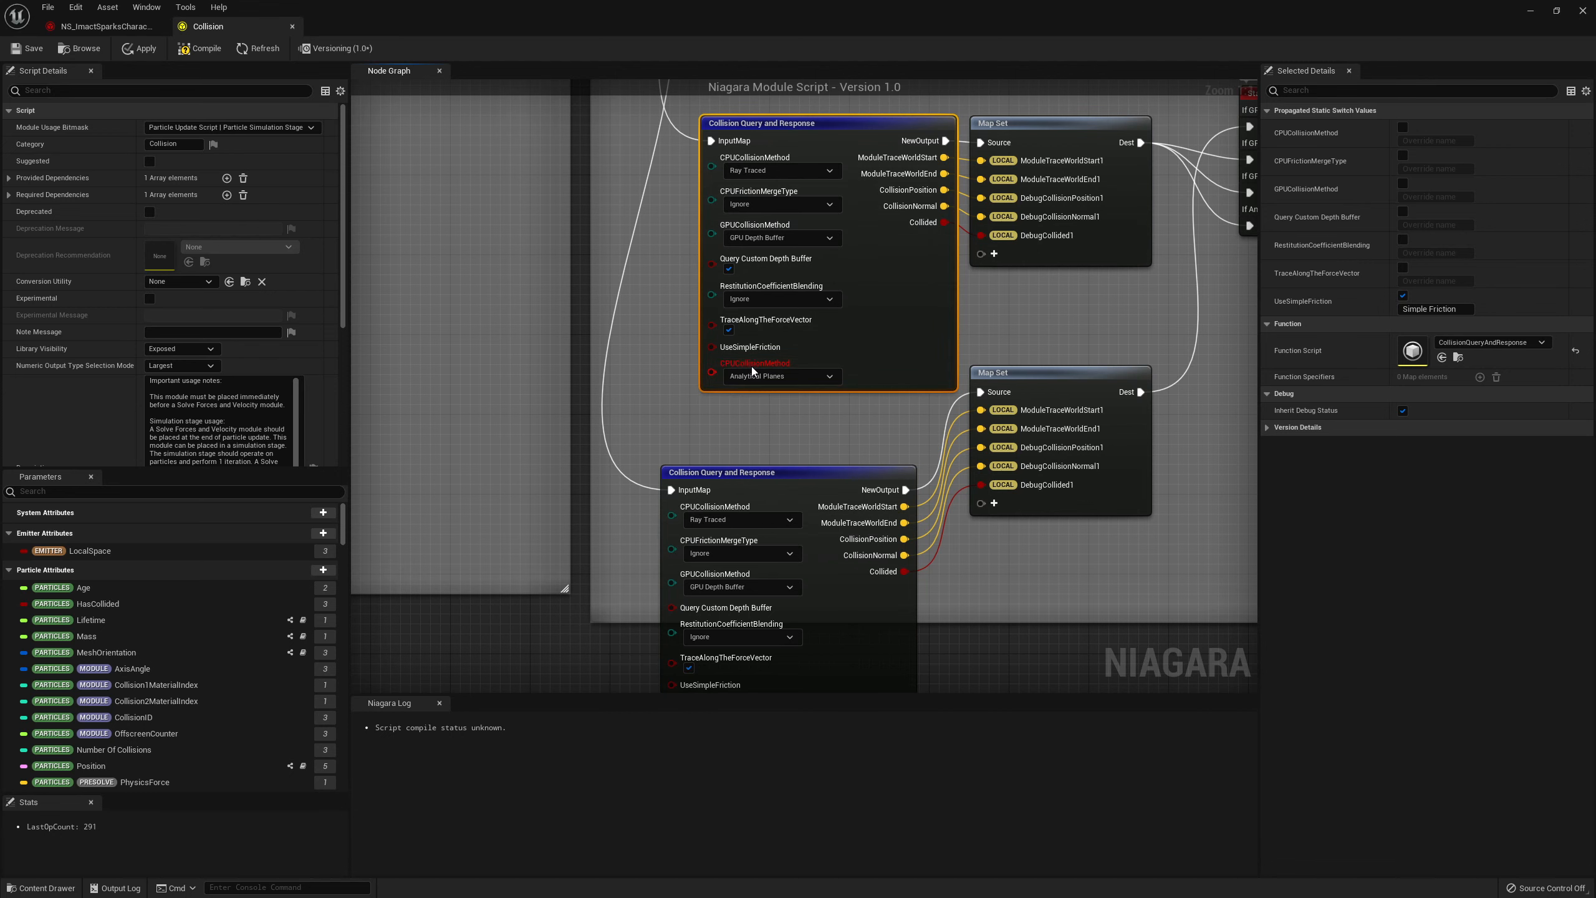
right_click(754, 371)
left_click(789, 420)
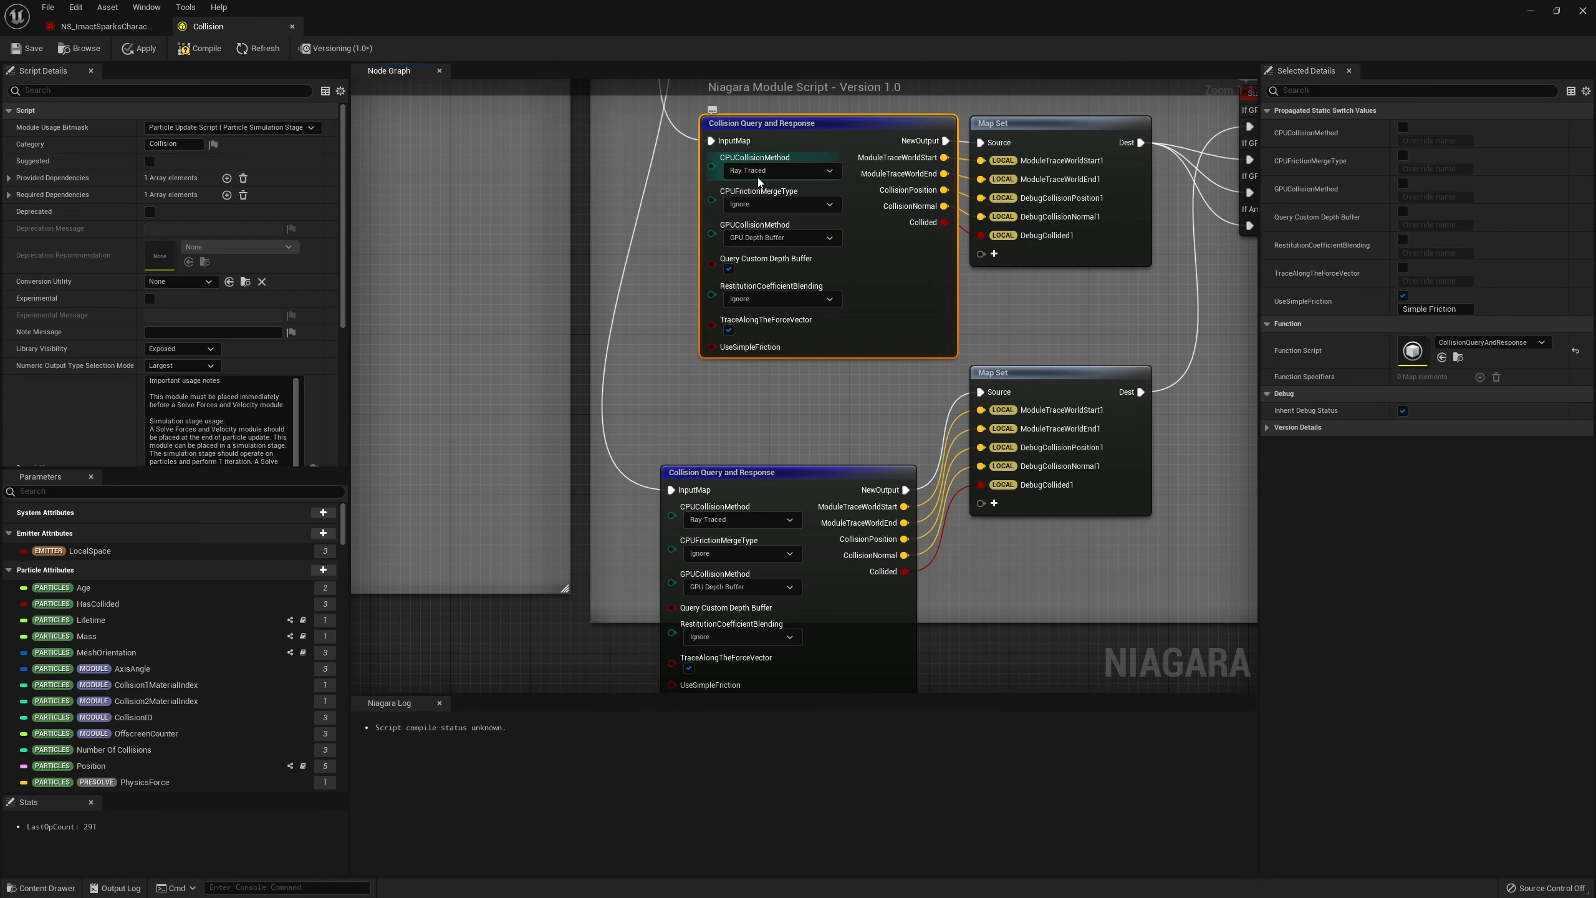
Separate the topmost Collision Query and Response node, reset its remaining invalid inputs to default, and apply the script changes
right_click_drag(662, 190, 633, 337)
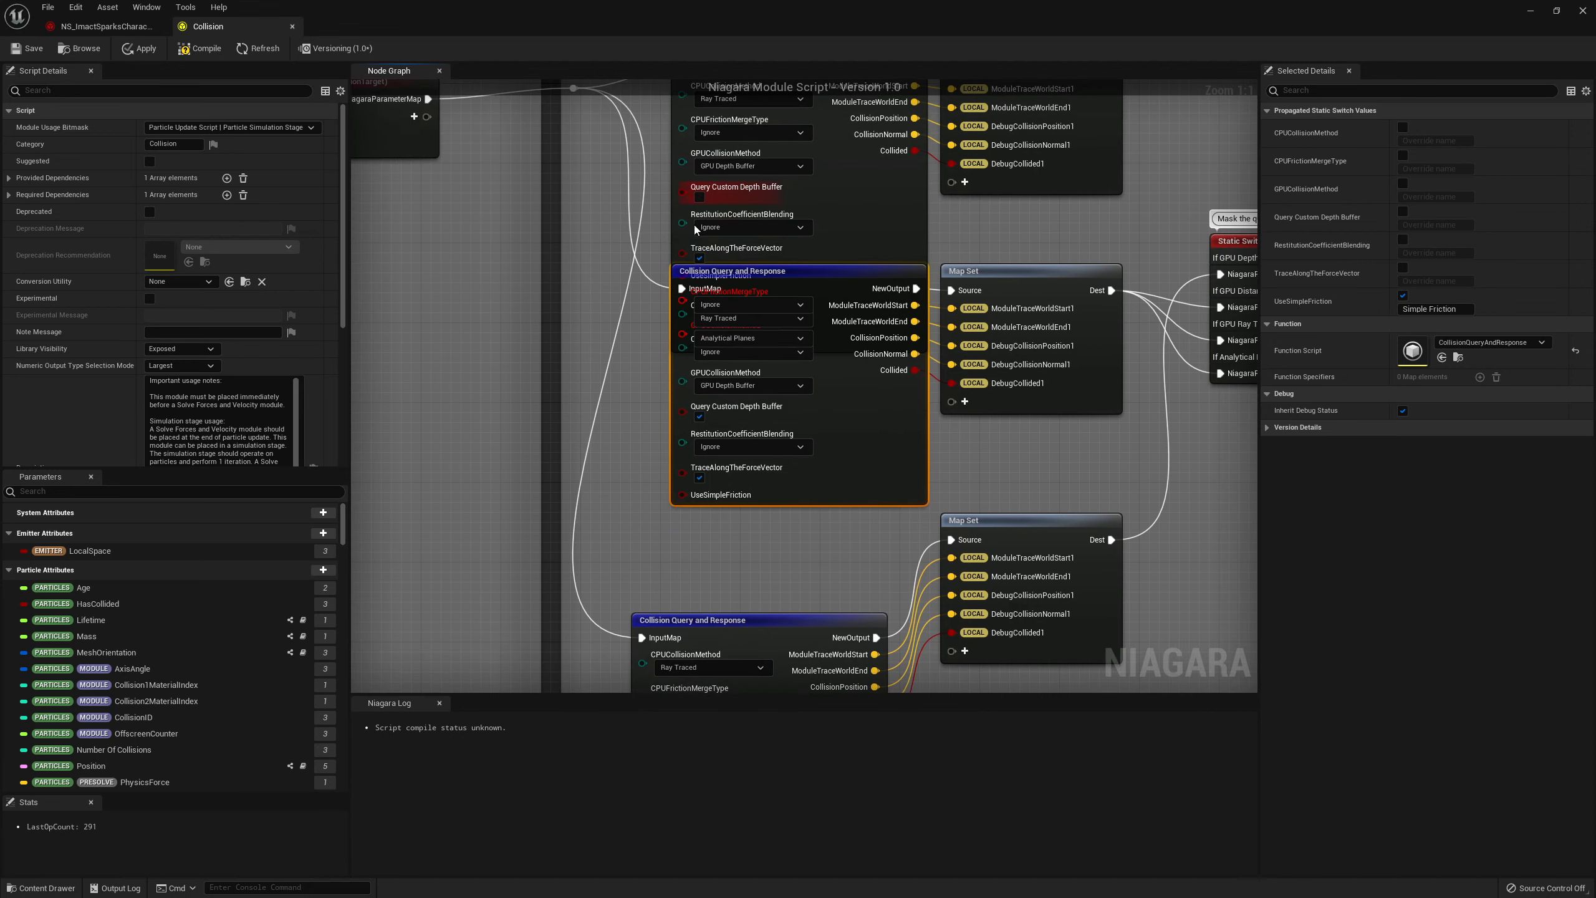
left_click_drag(825, 277, 823, 157)
right_click_drag(874, 246, 860, 381)
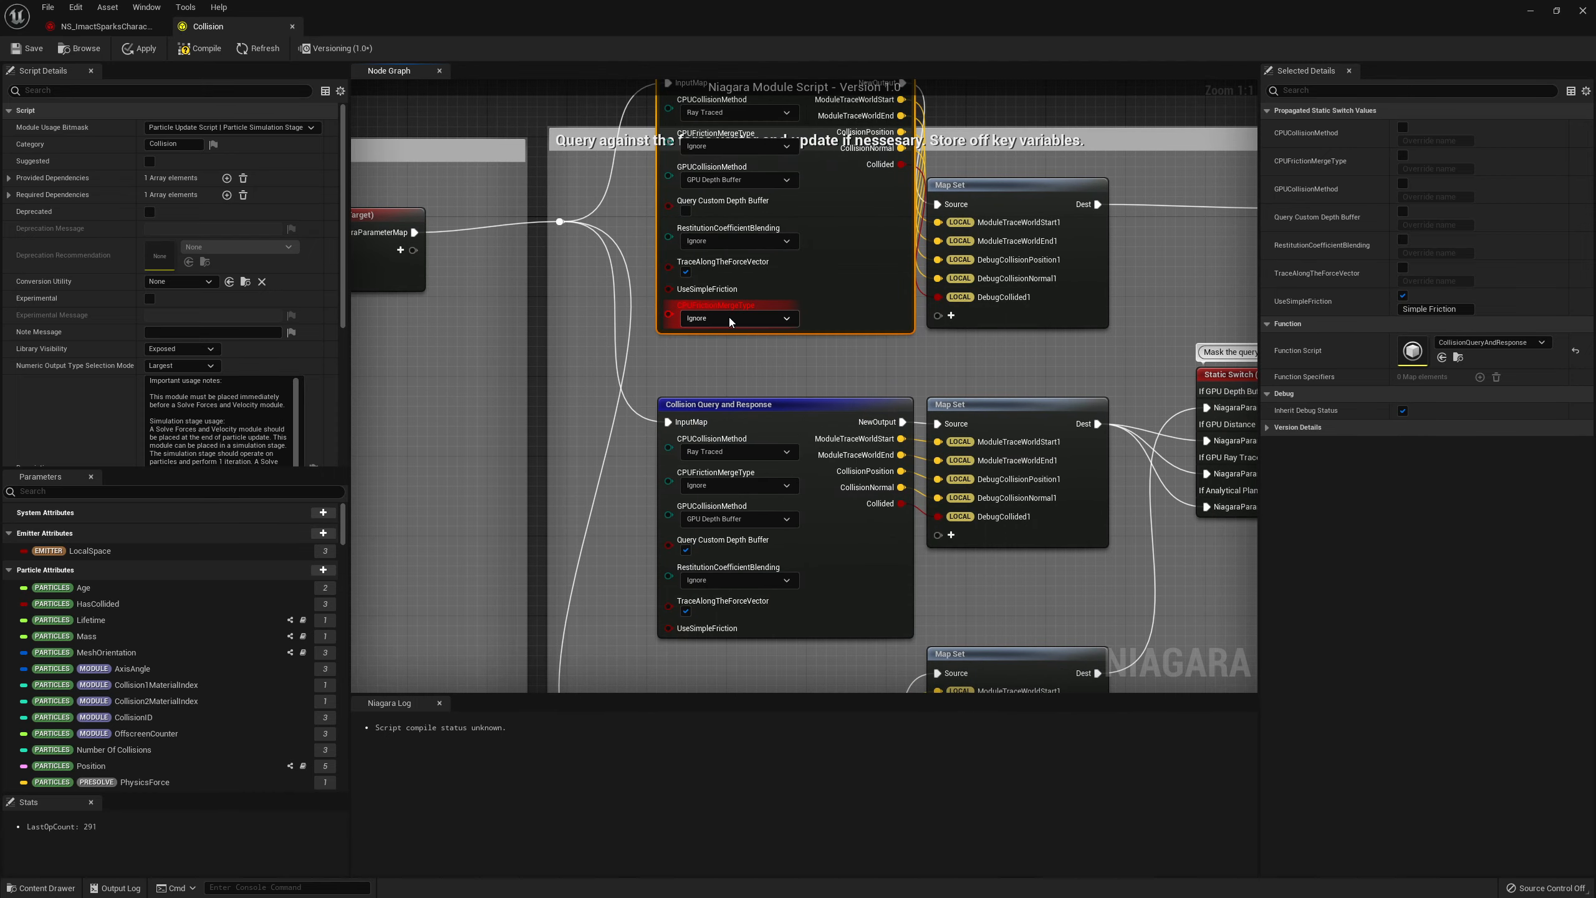
right_click(741, 339)
left_click(773, 372)
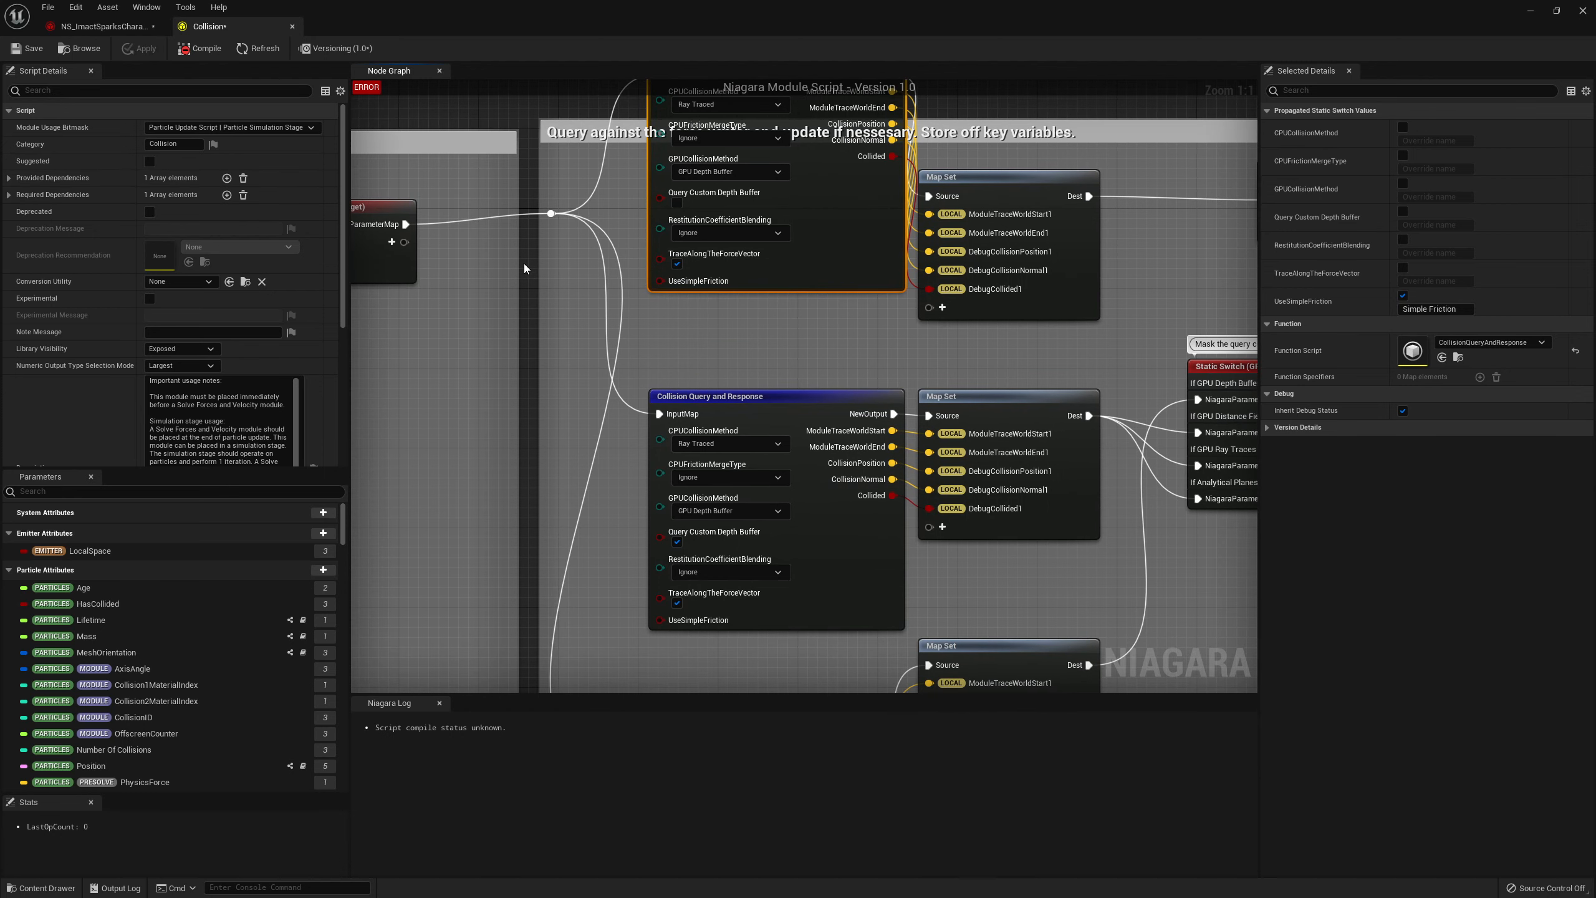
On the lowest Collision Query and Response 001 node, reset the invalid restitution blending and friction merge type inputs to default
scroll(636, 547, "down", 7)
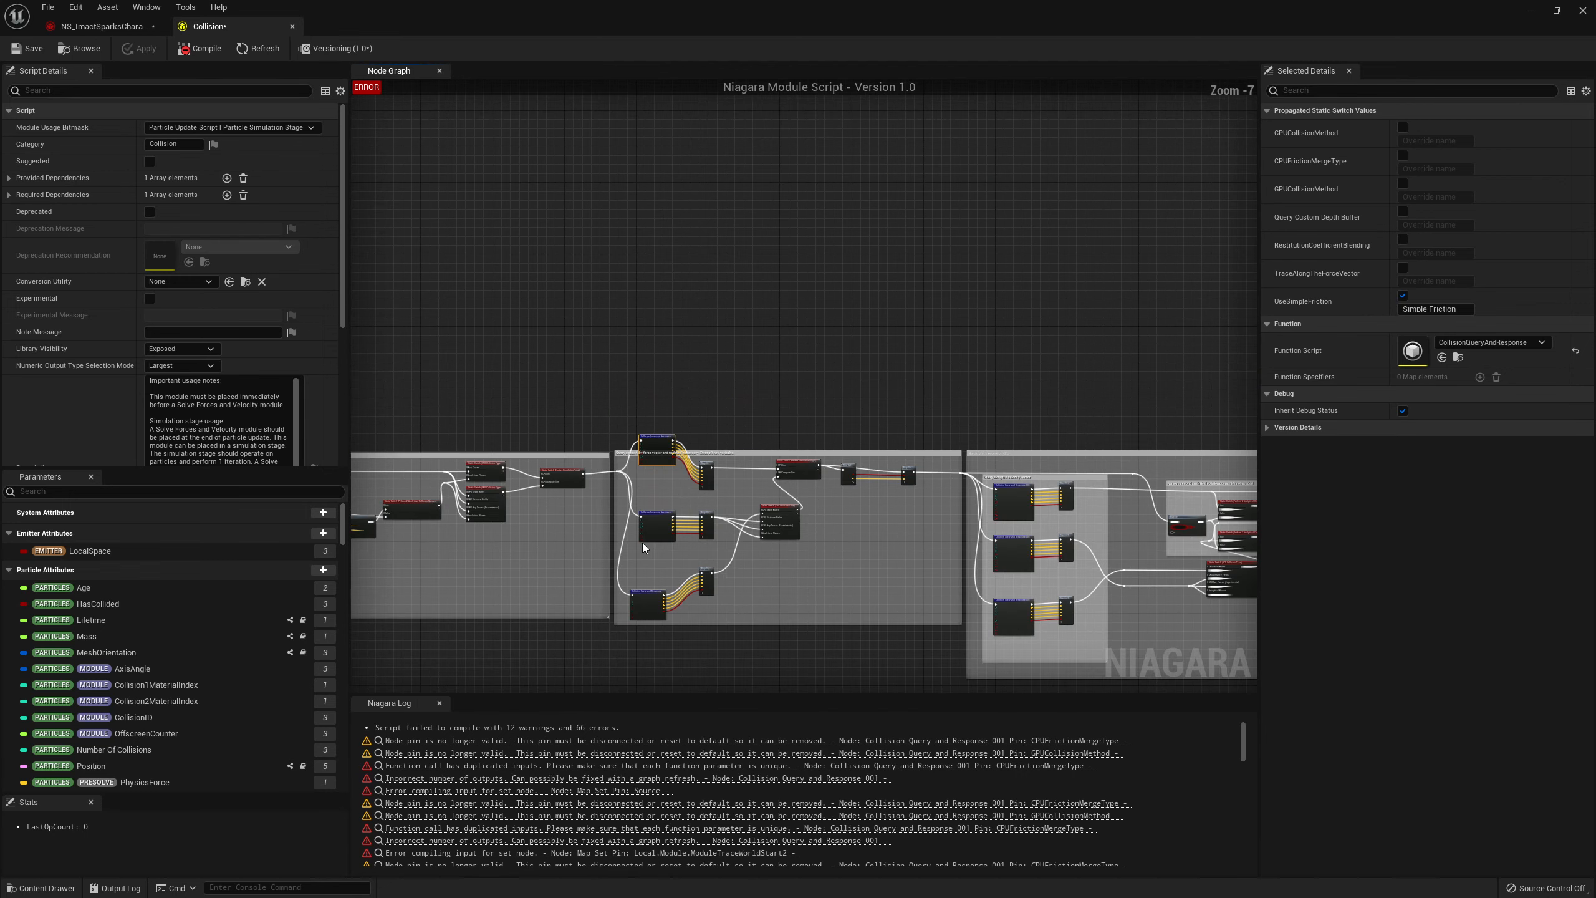
scroll(751, 443, "up", 8)
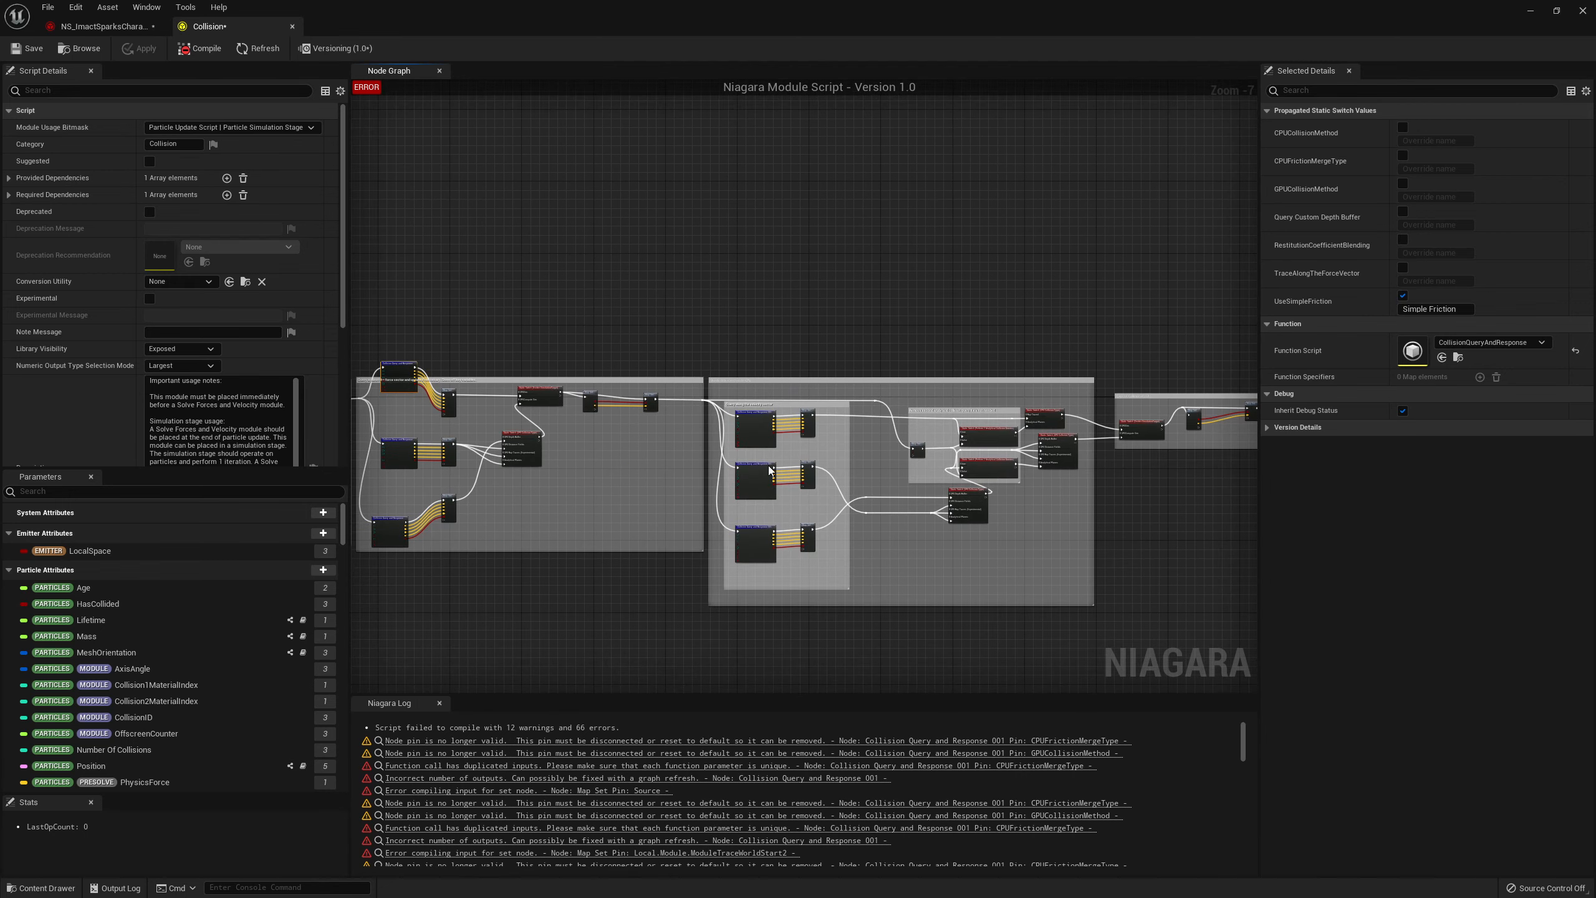
right_click_drag(802, 603, 804, 543)
right_click_drag(668, 567, 714, 213)
right_click(806, 575)
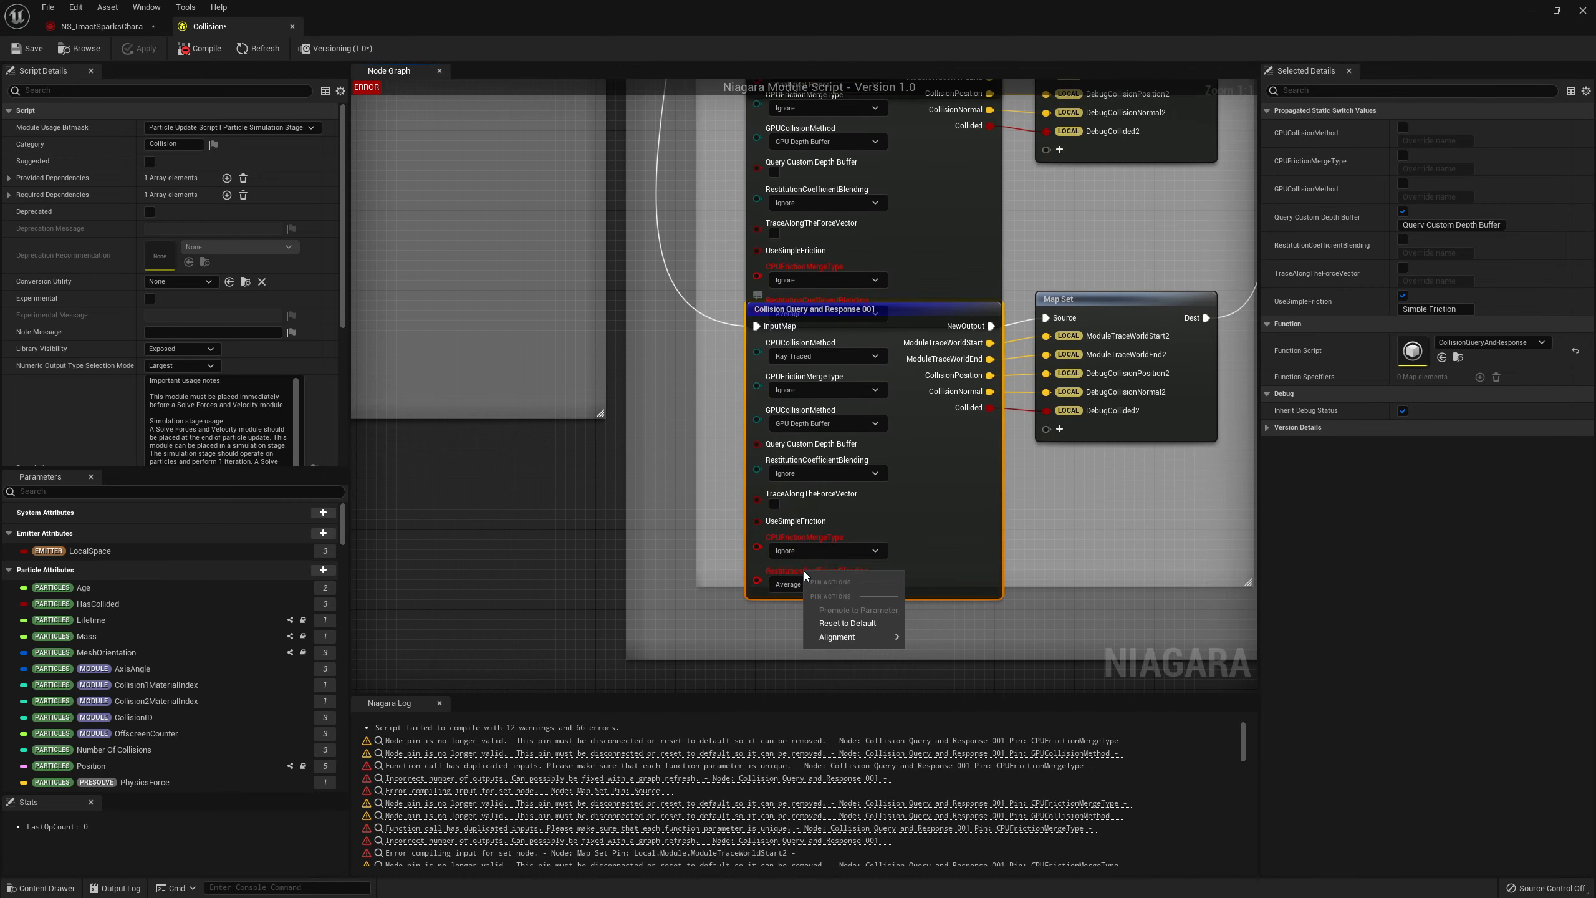
left_click(836, 620)
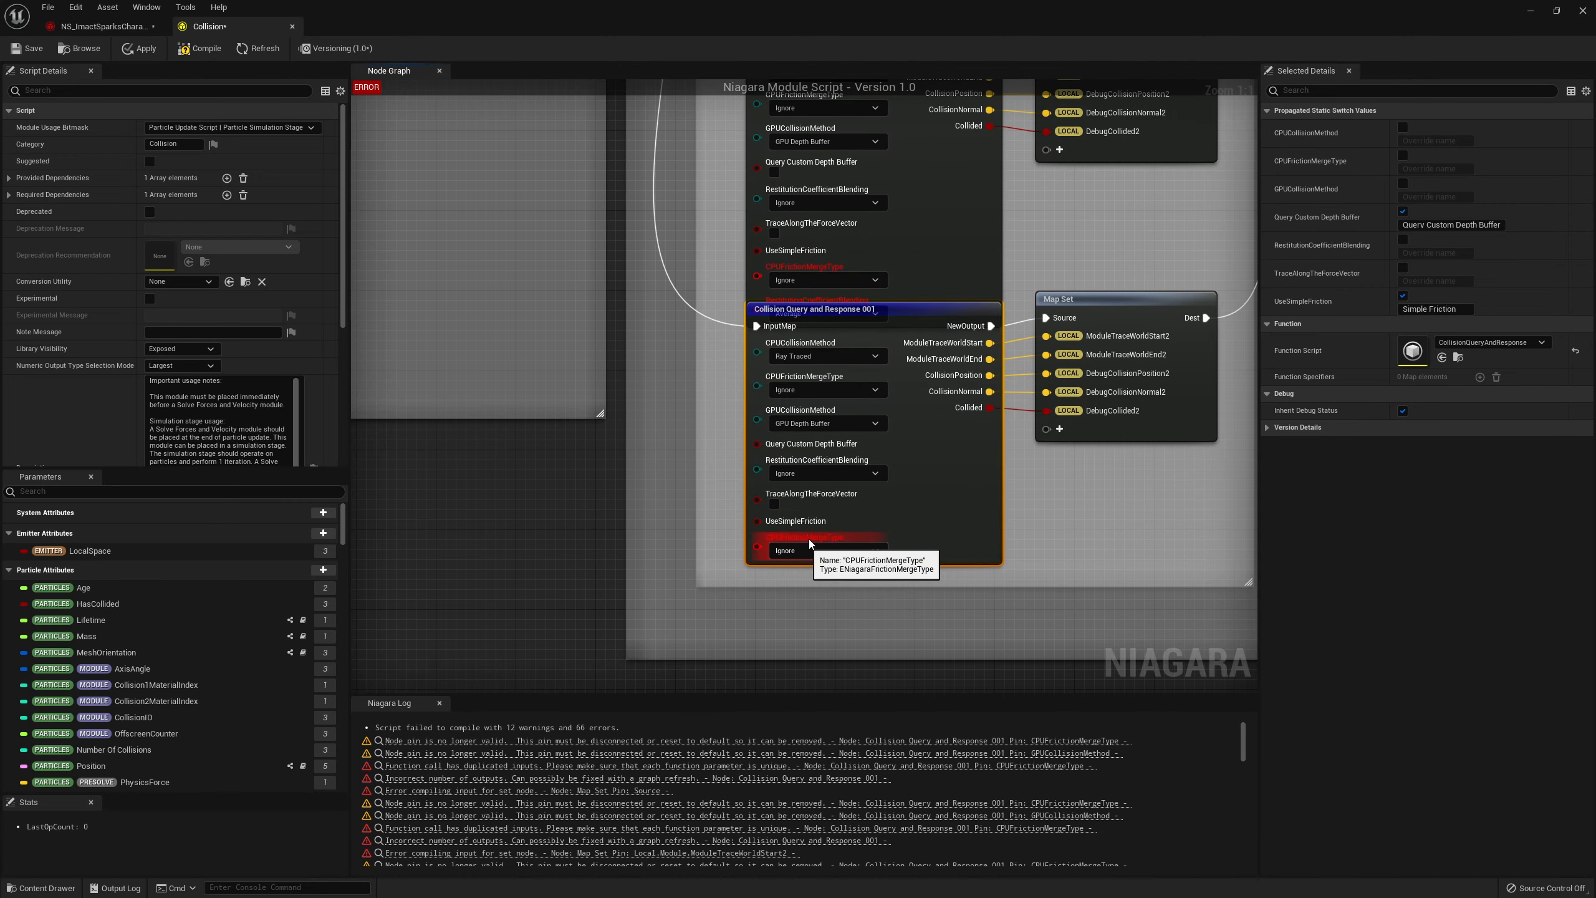
right_click(806, 551)
left_click(828, 594)
Uncover the middle Collision Query and Response 001 node and reset its invalid restitution blending and friction merge type inputs to default
left_click_drag(934, 470, 924, 570)
right_click(852, 302)
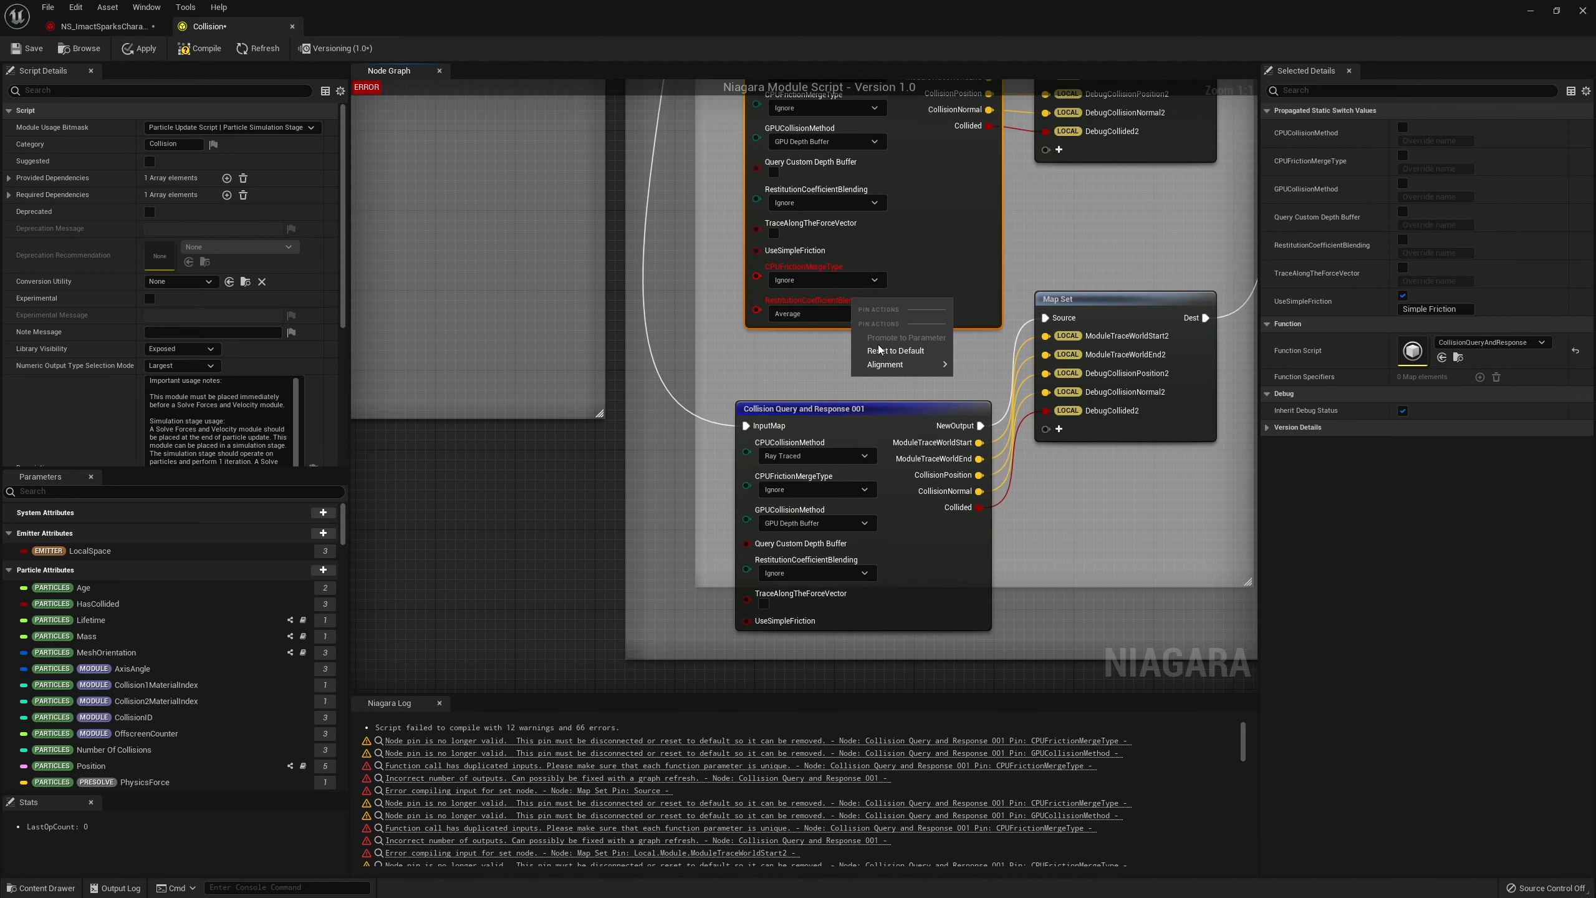
left_click(878, 347)
right_click(823, 277)
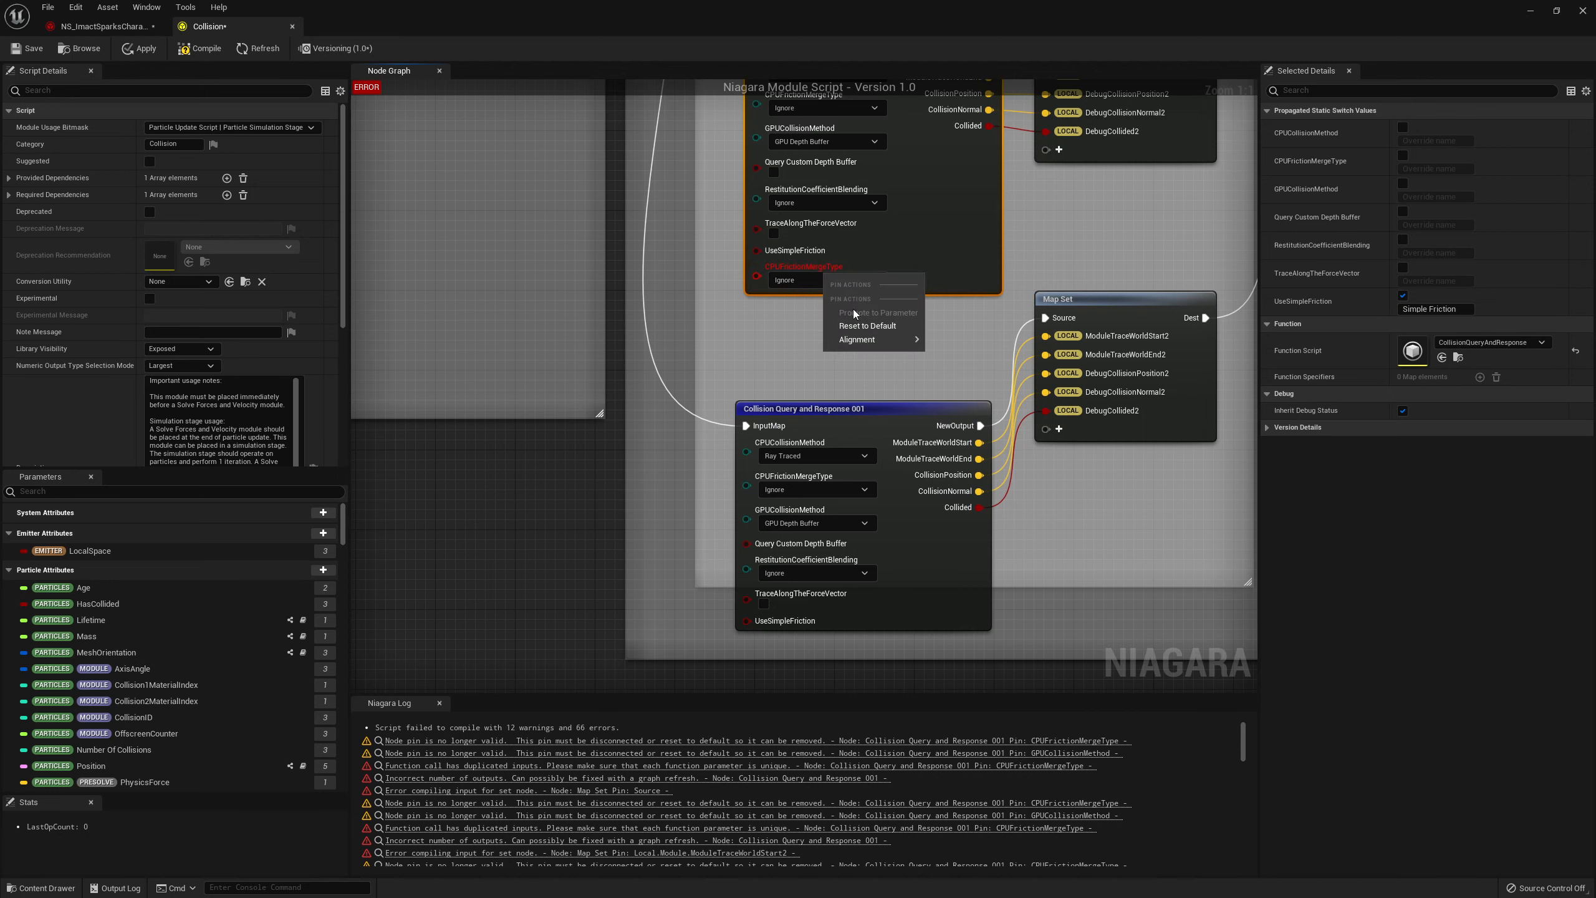
left_click(854, 327)
Uncover the topmost Collision Query and Response 001 node and reset its invalid friction merge type and collision method inputs to default
left_click_drag(936, 210, 955, 323)
right_click_drag(1039, 225, 983, 485)
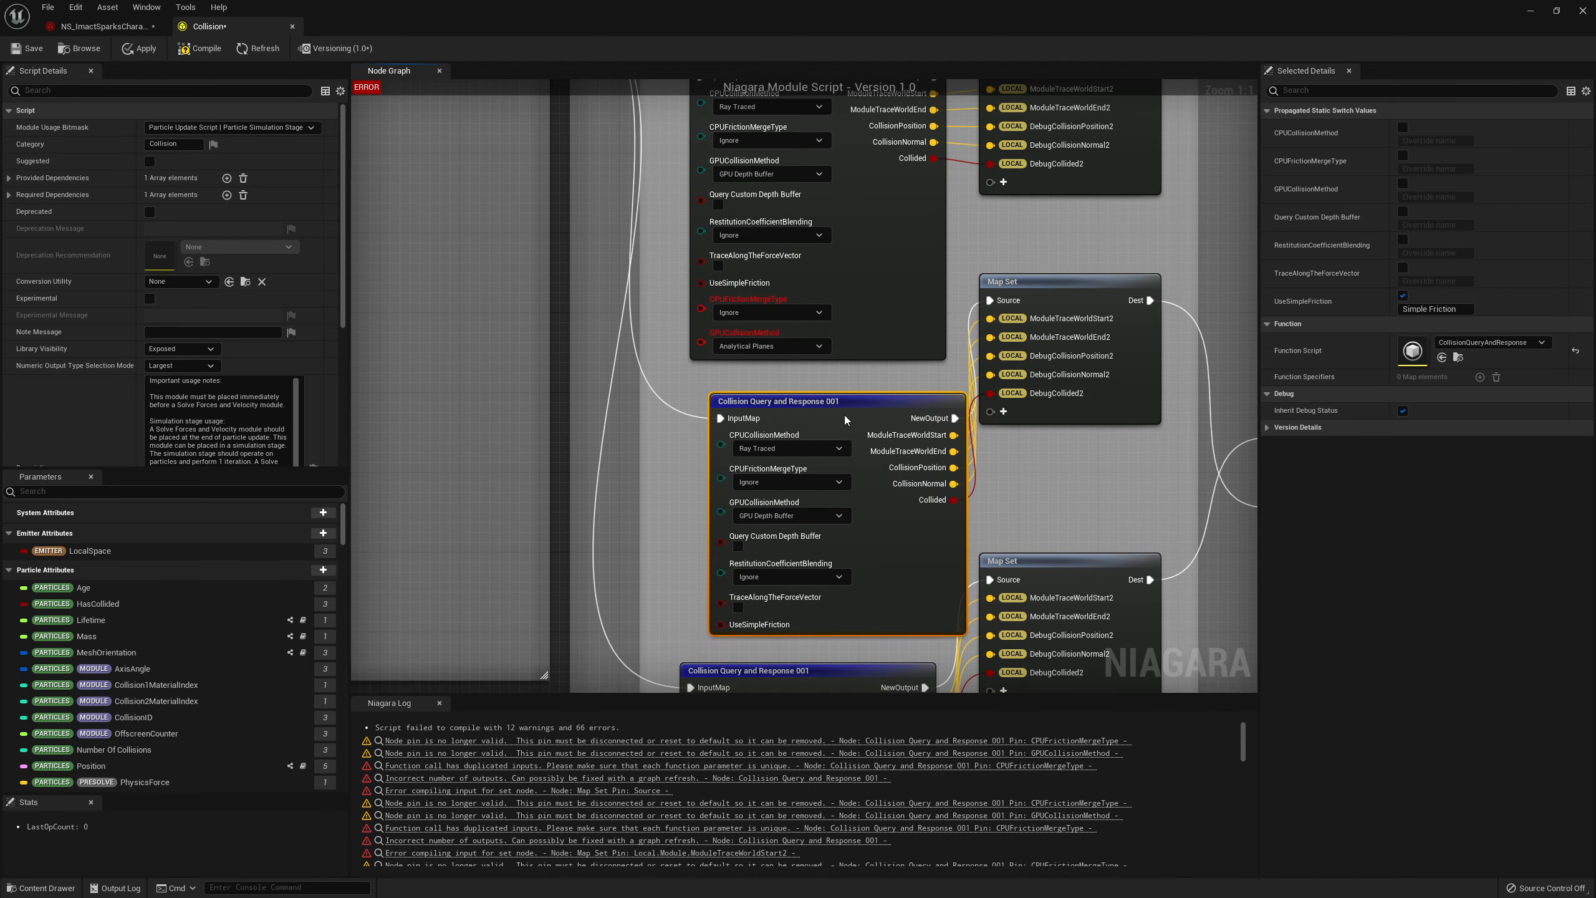
right_click(751, 333)
left_click(806, 387)
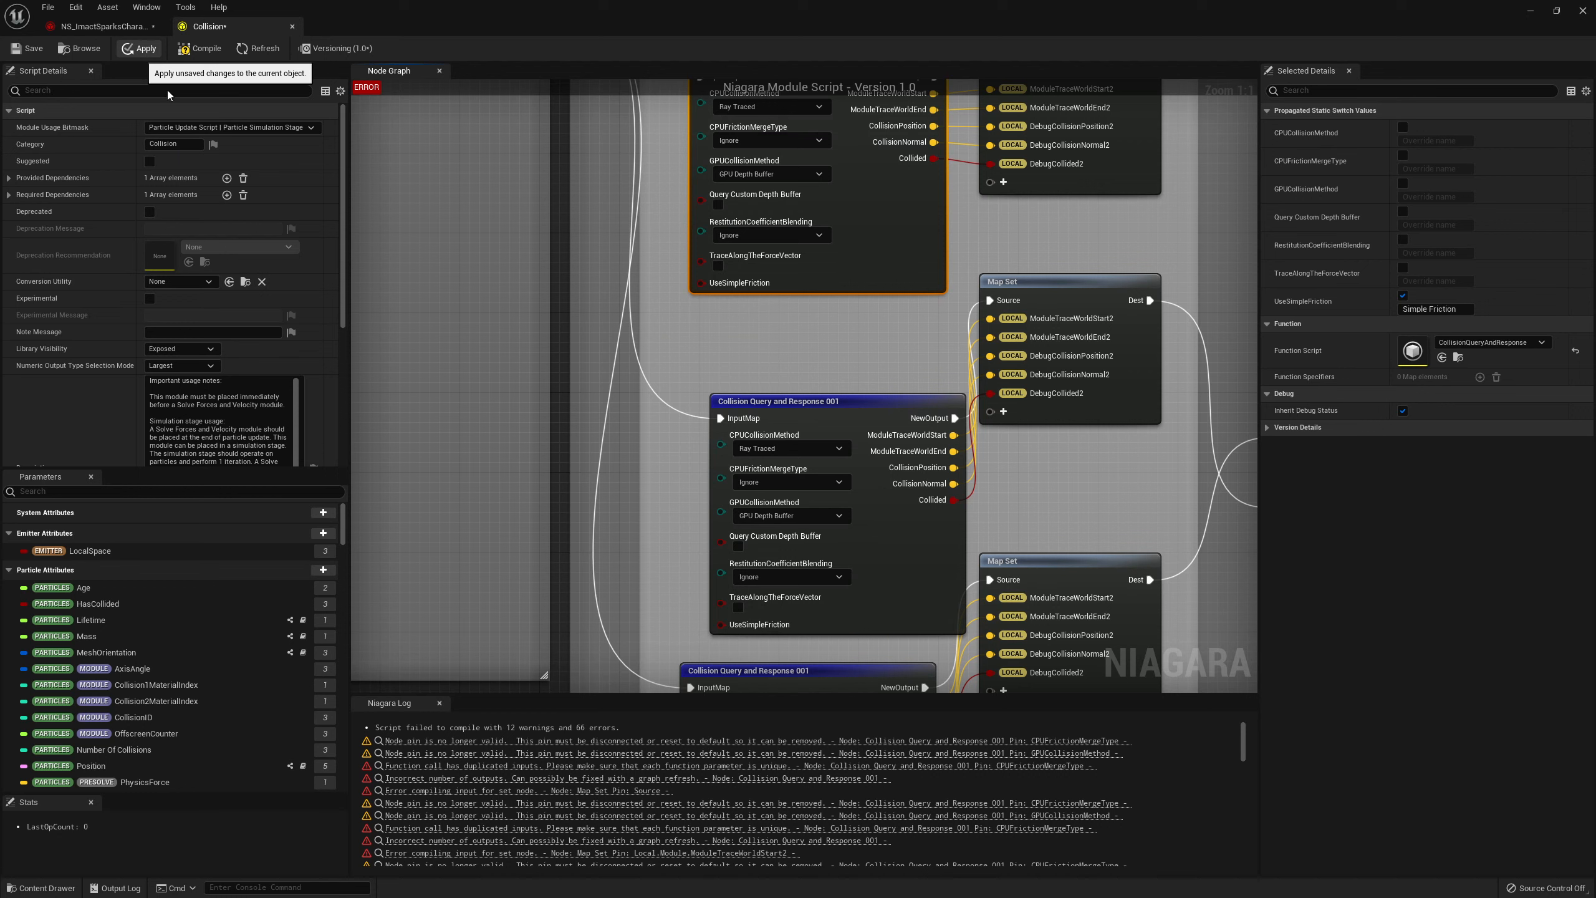
Apply and save the Collision script changes, save NS_ImactSparksCharacter, and close both editors
left_click(164, 53)
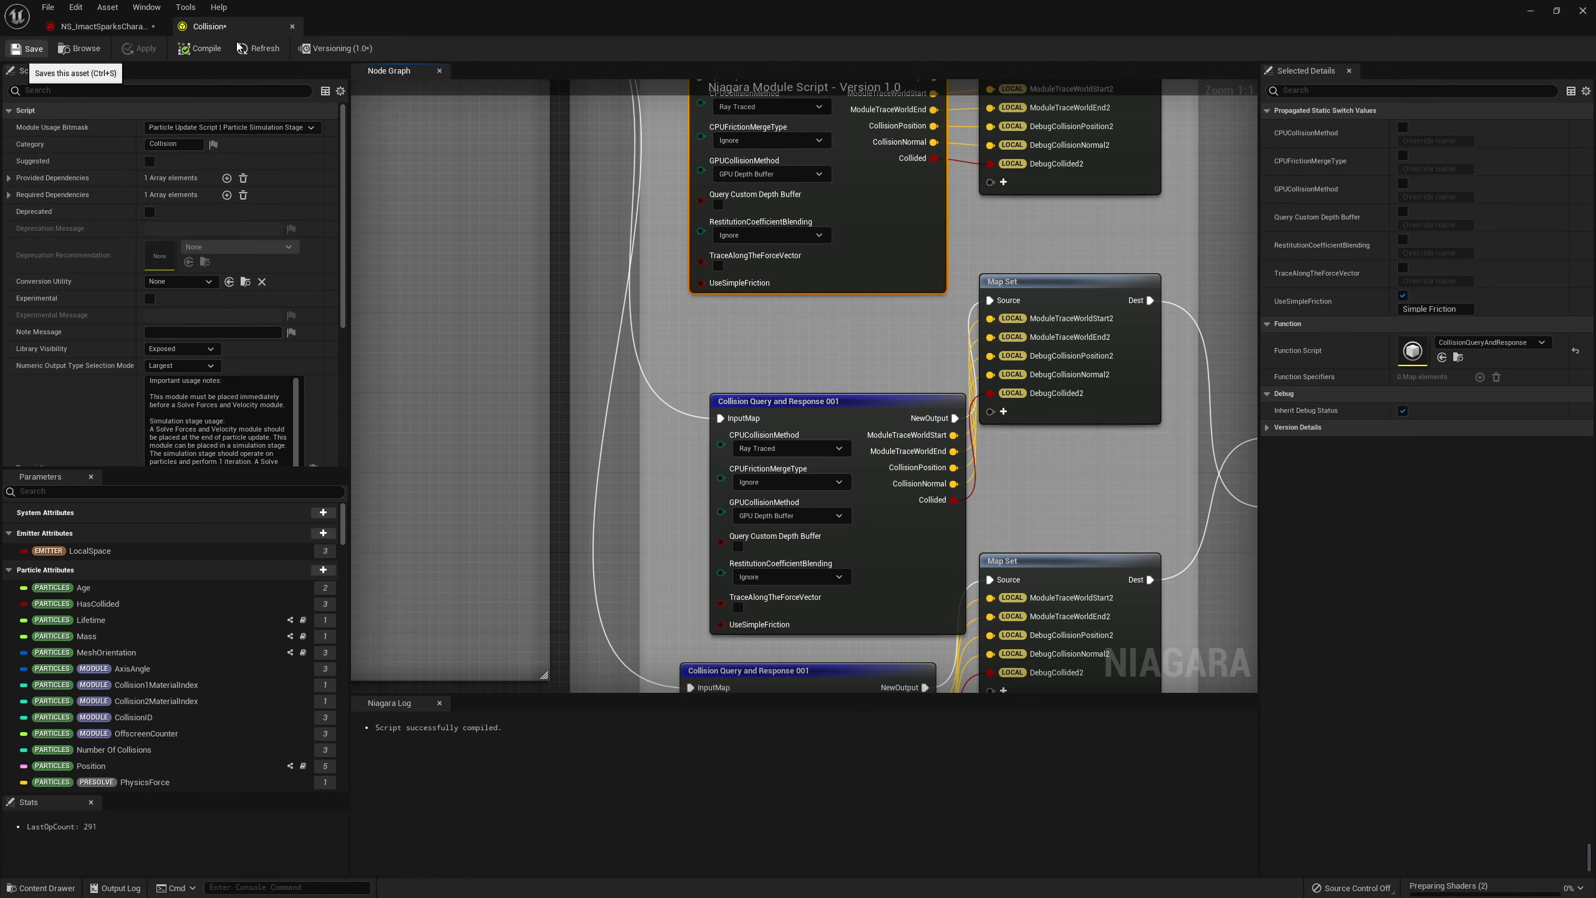
left_click(292, 26)
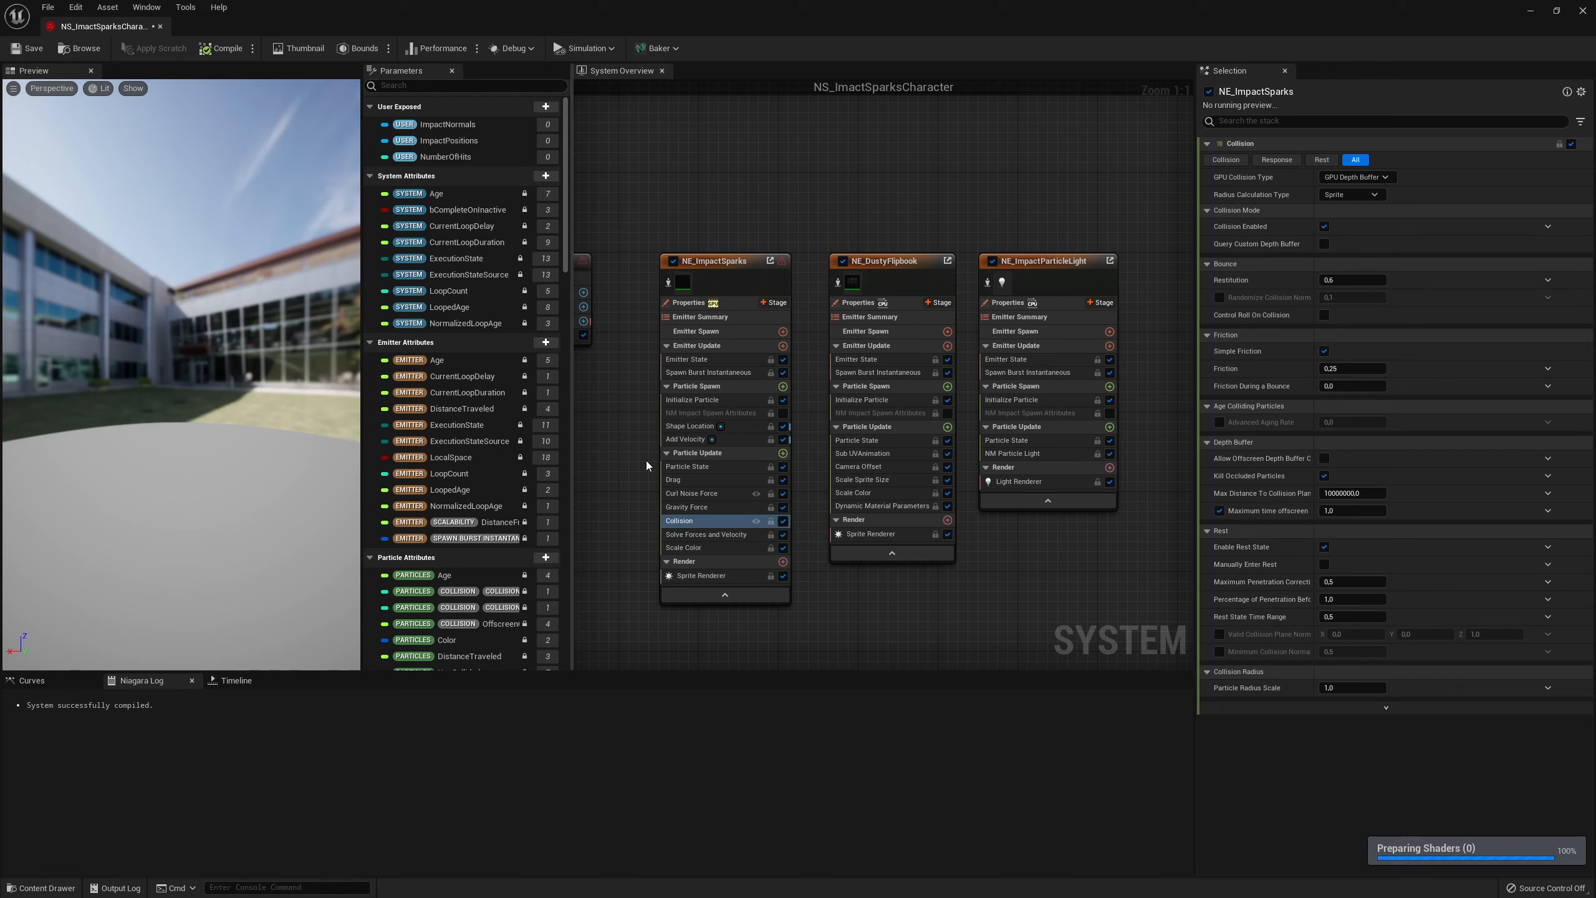
key("ctrl+s")
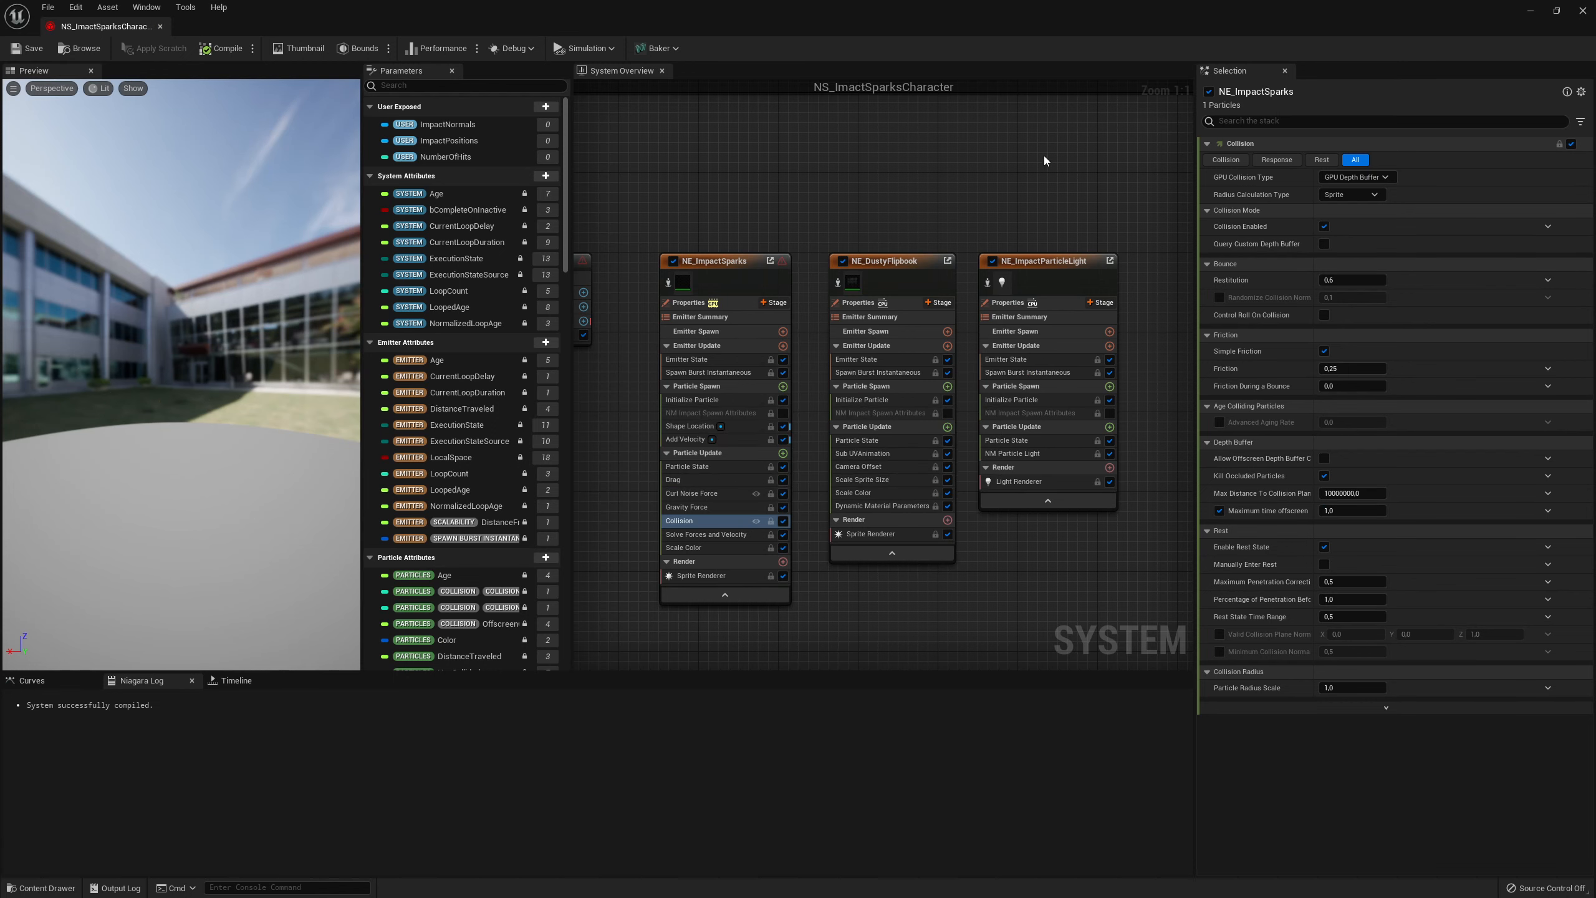
left_click(1582, 11)
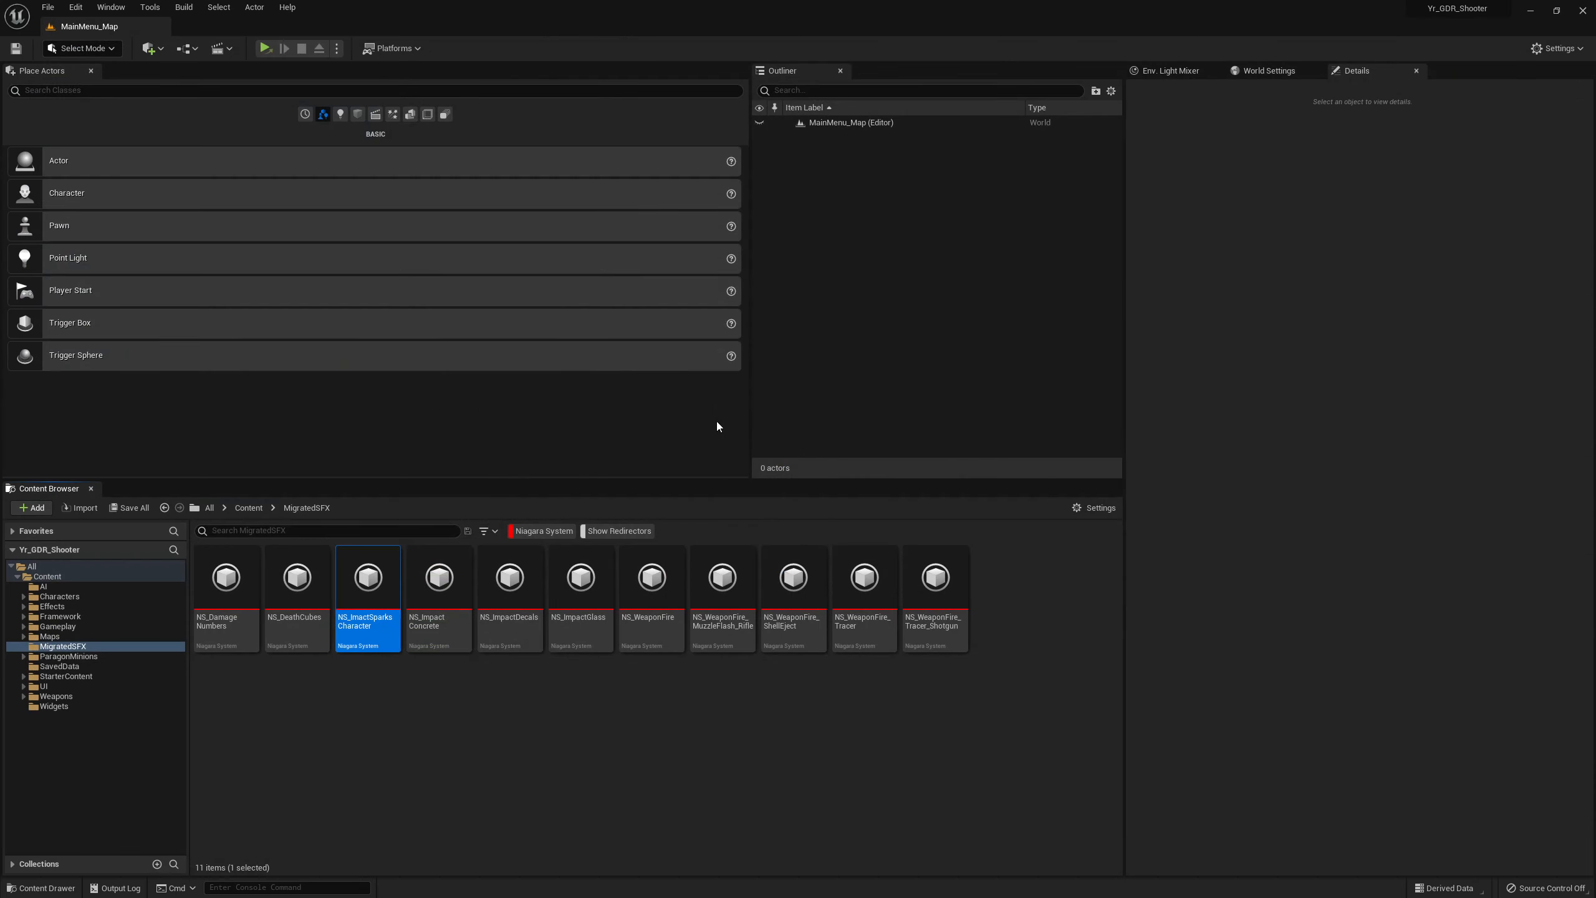
Open NS_ImpactConcrete and look through its emitters for compile problems up to NE_Rocks
left_click(460, 568)
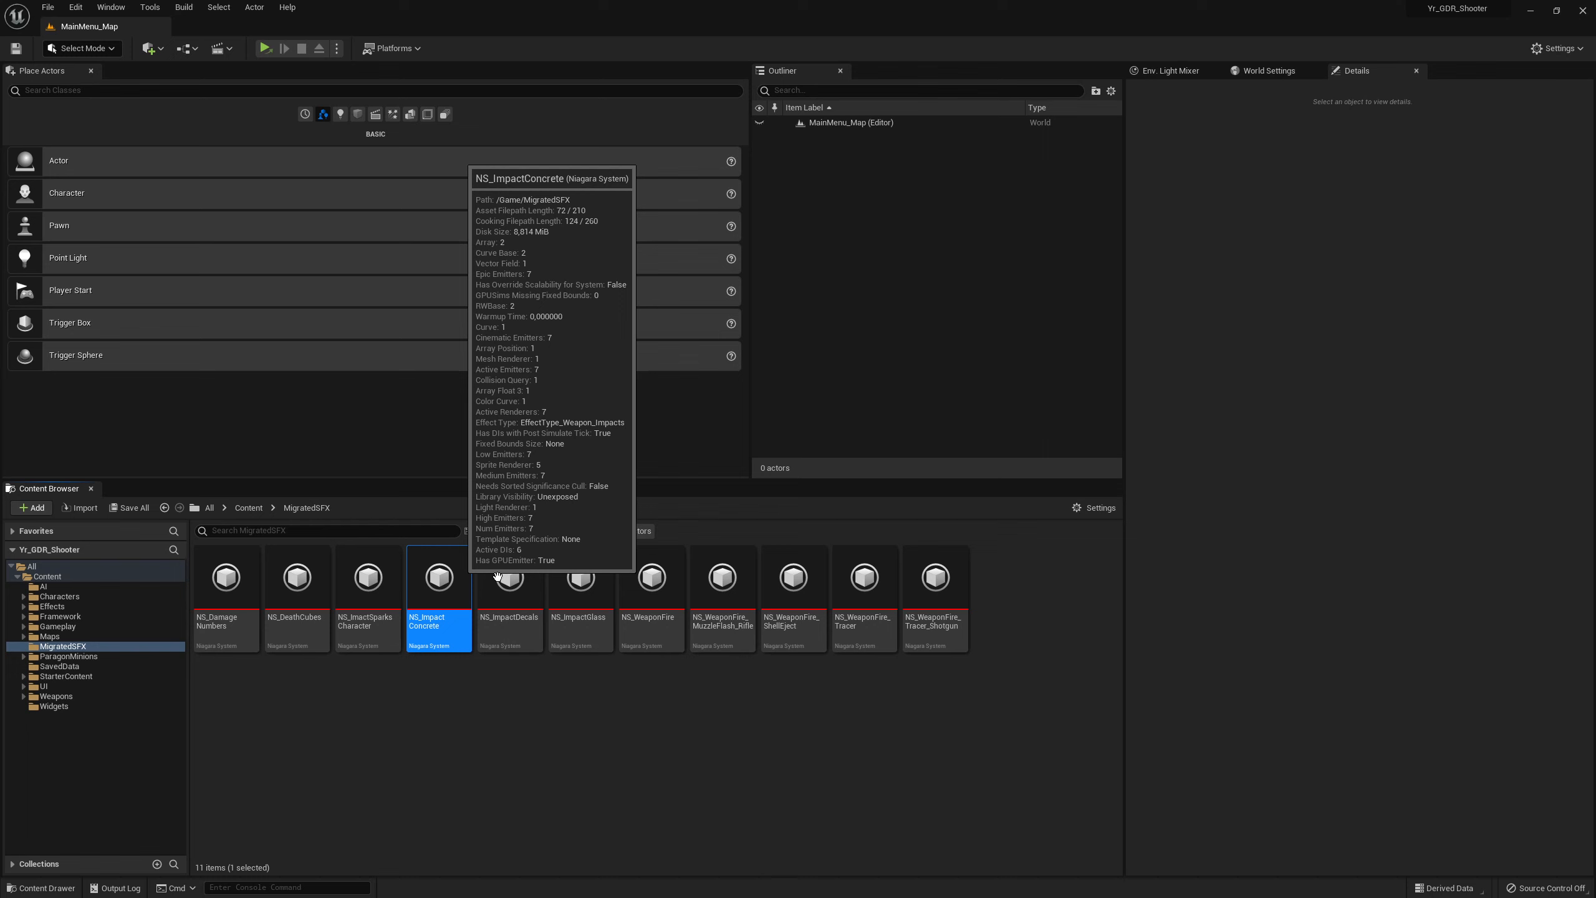
double_click(420, 642)
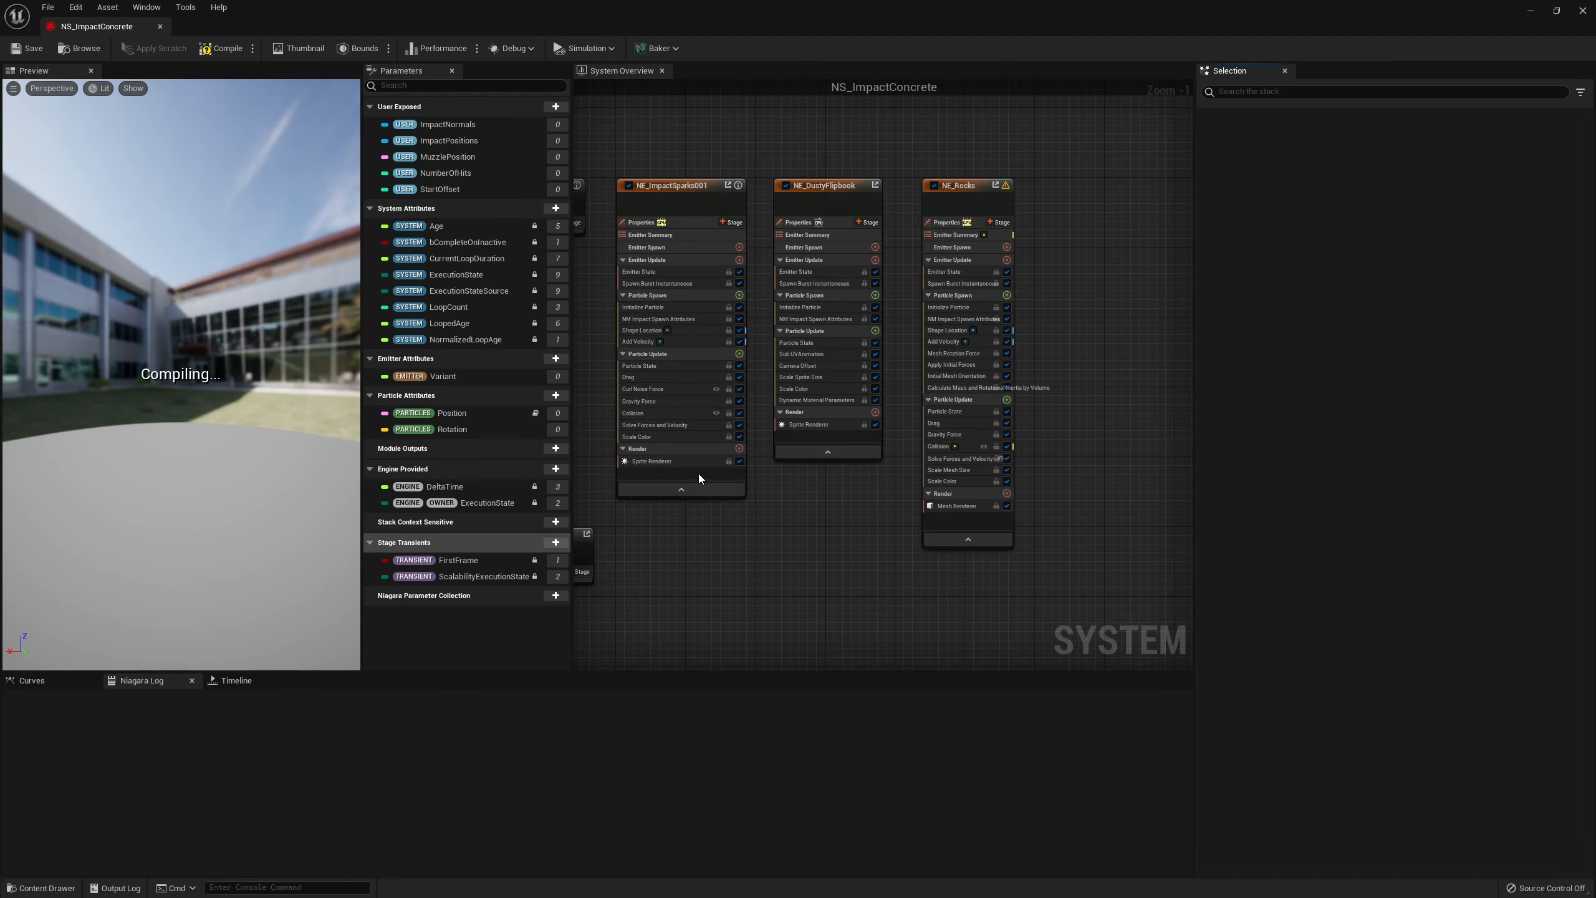
right_click_drag(786, 525, 820, 527)
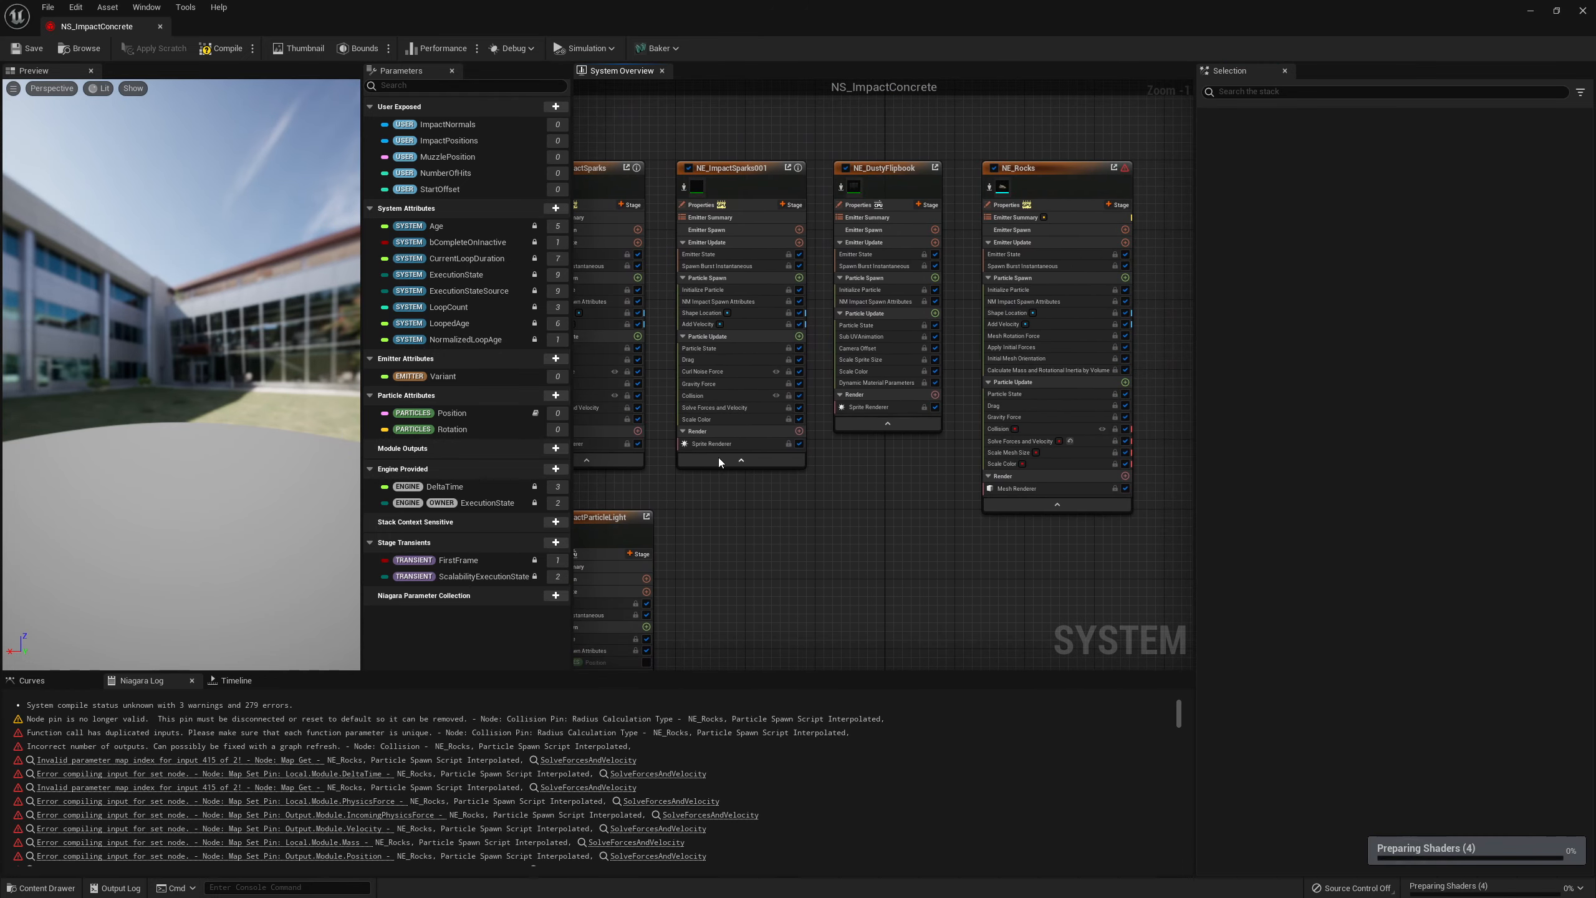
right_click_drag(911, 510, 848, 528)
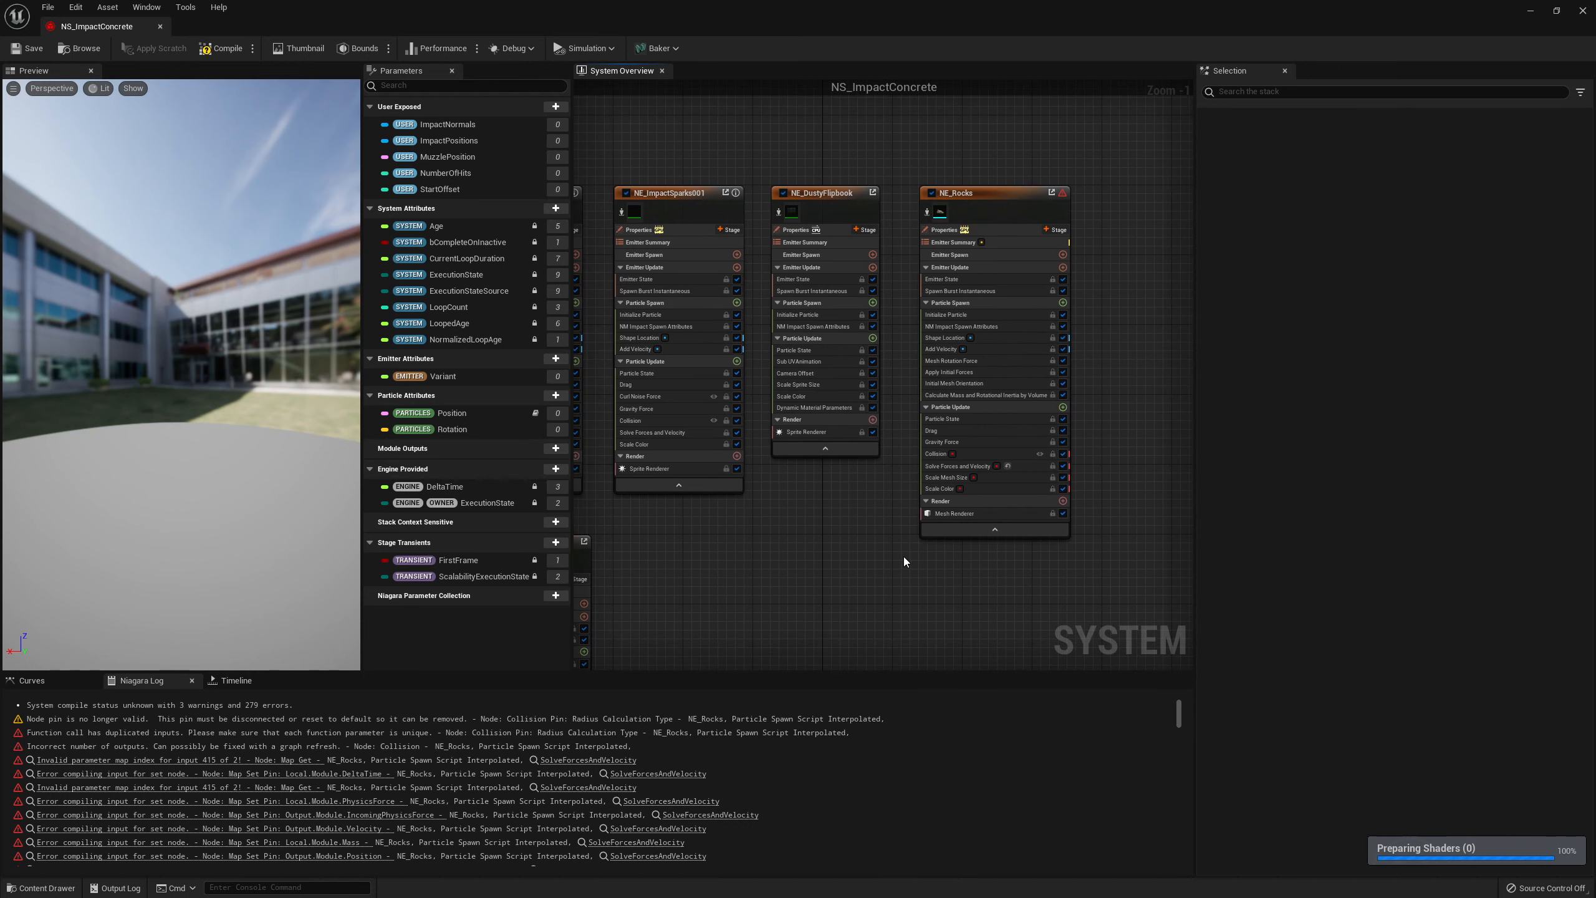
right_click_drag(878, 510, 815, 523)
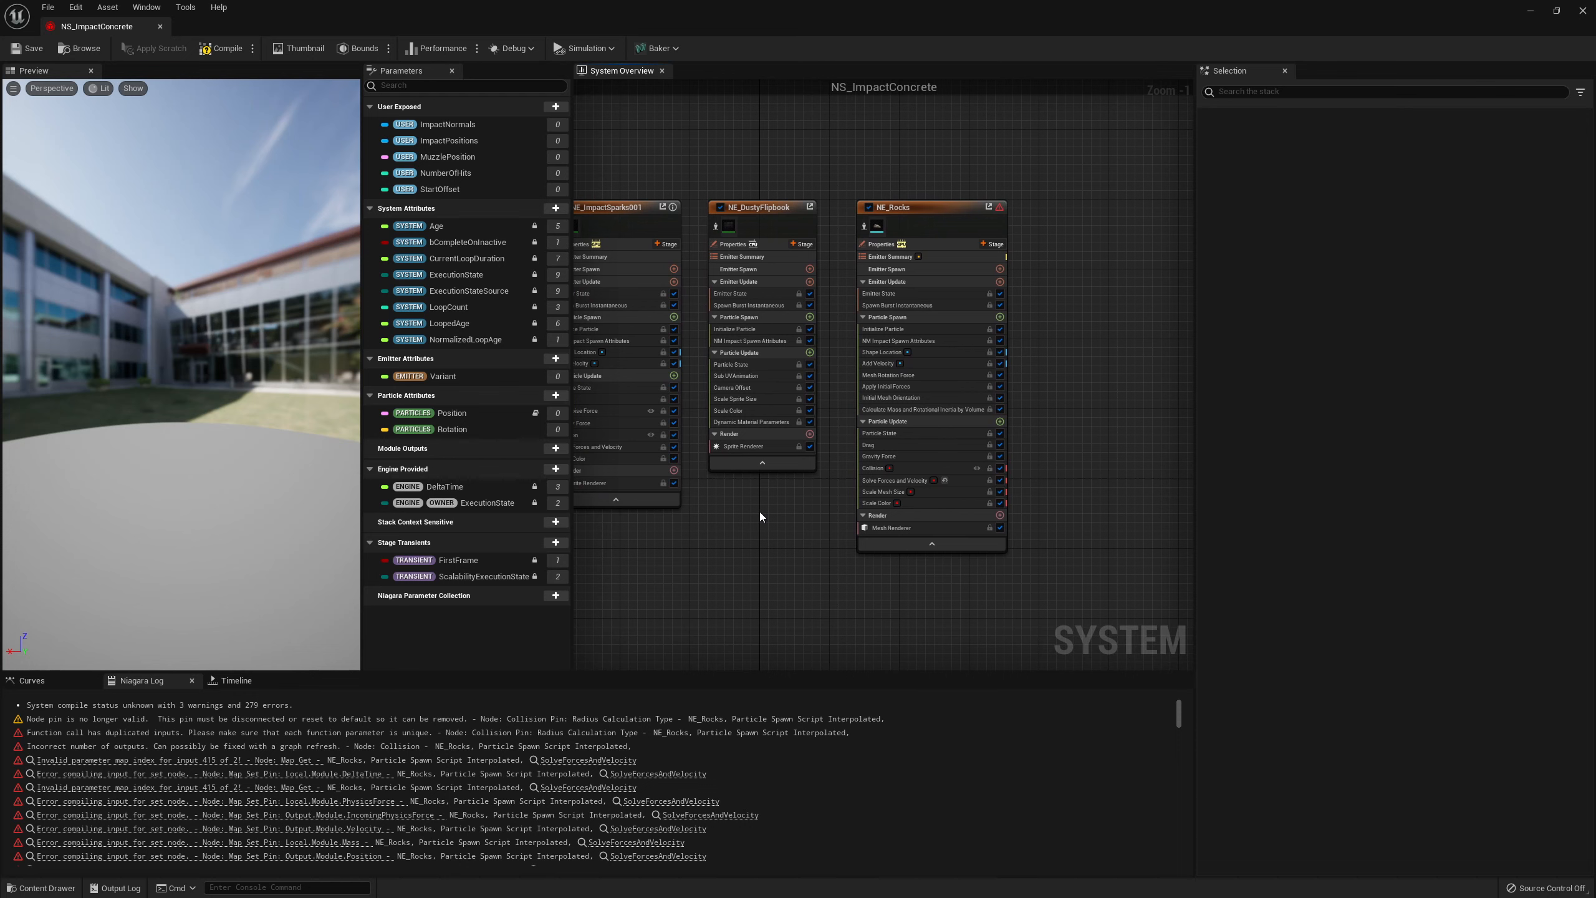
Review the compile errors on NE_Rocks's Collision module and remove its invalid Radius Calculation Type input with the suggested fix
left_click(903, 469)
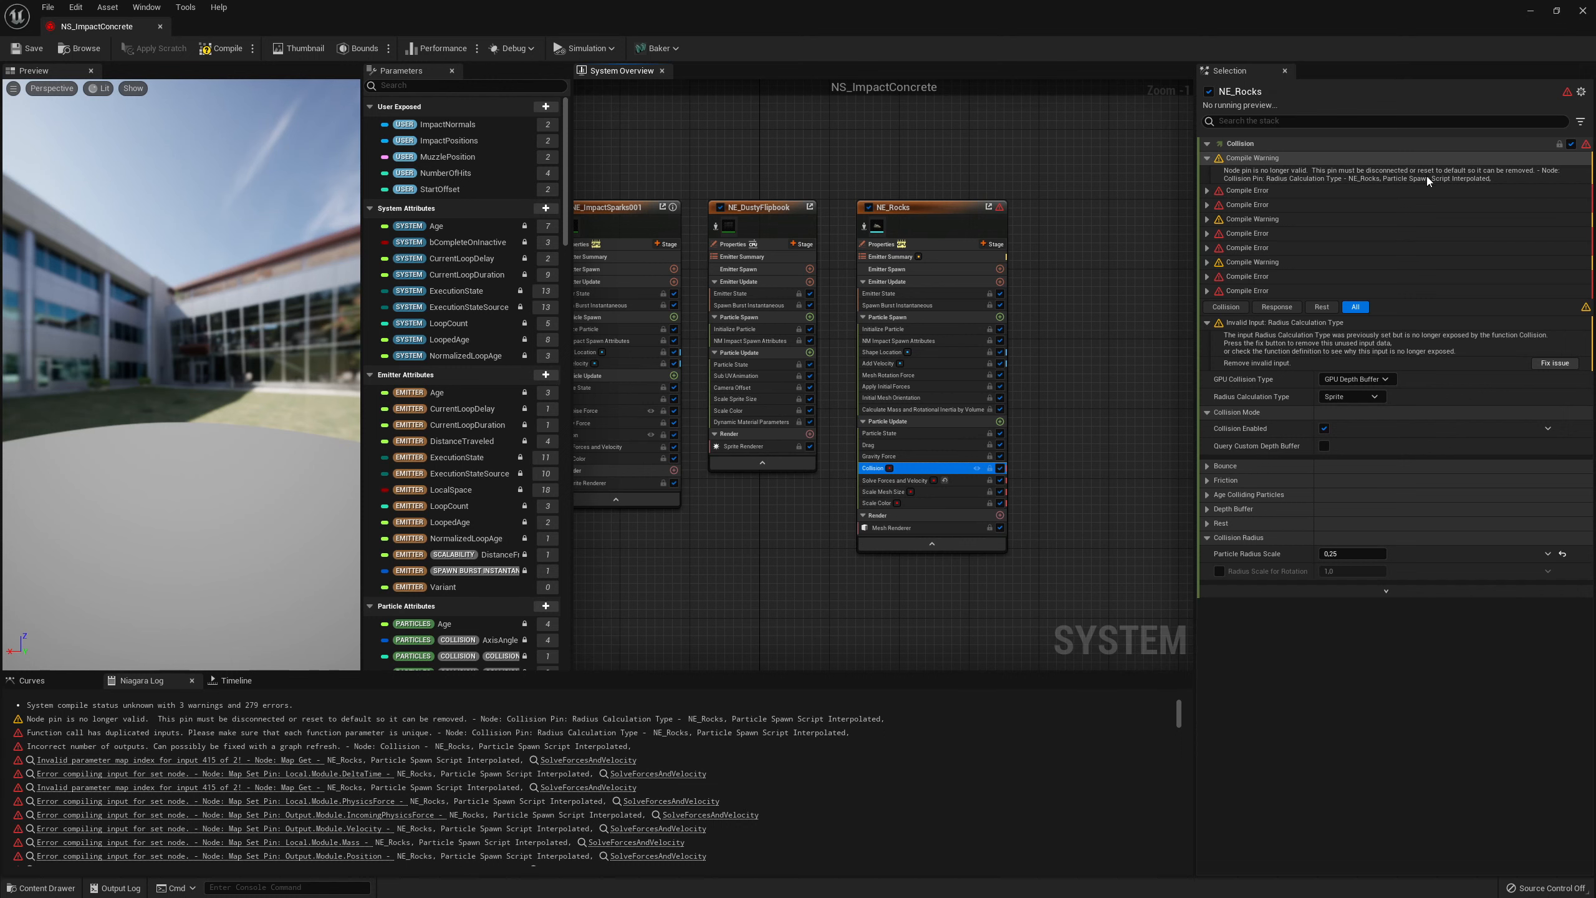
left_click(1206, 192)
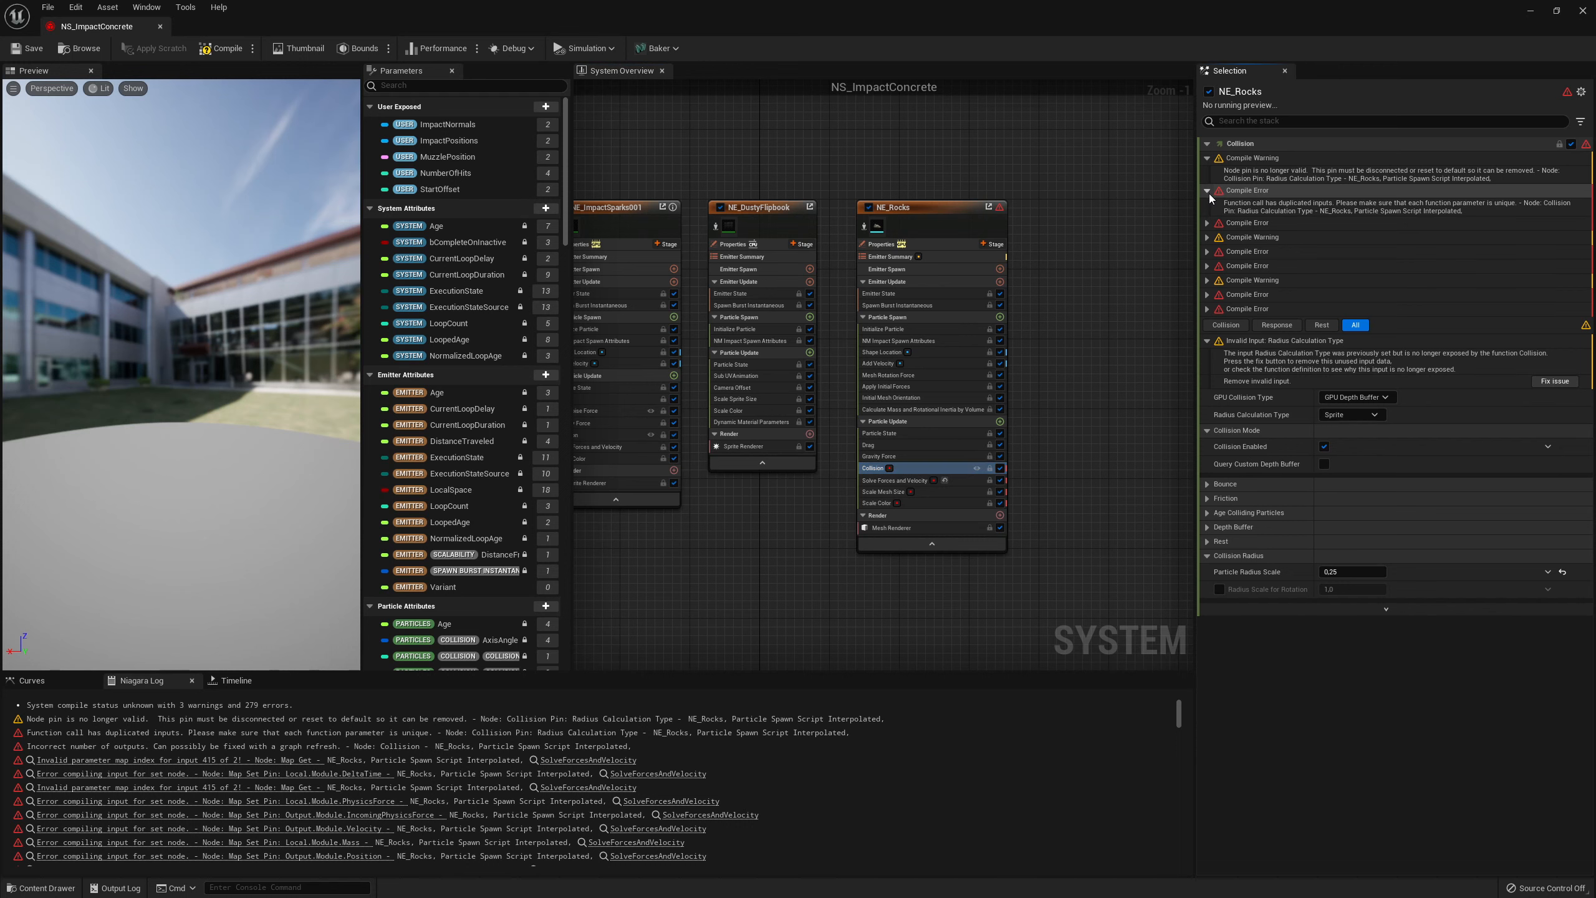
left_click(1207, 223)
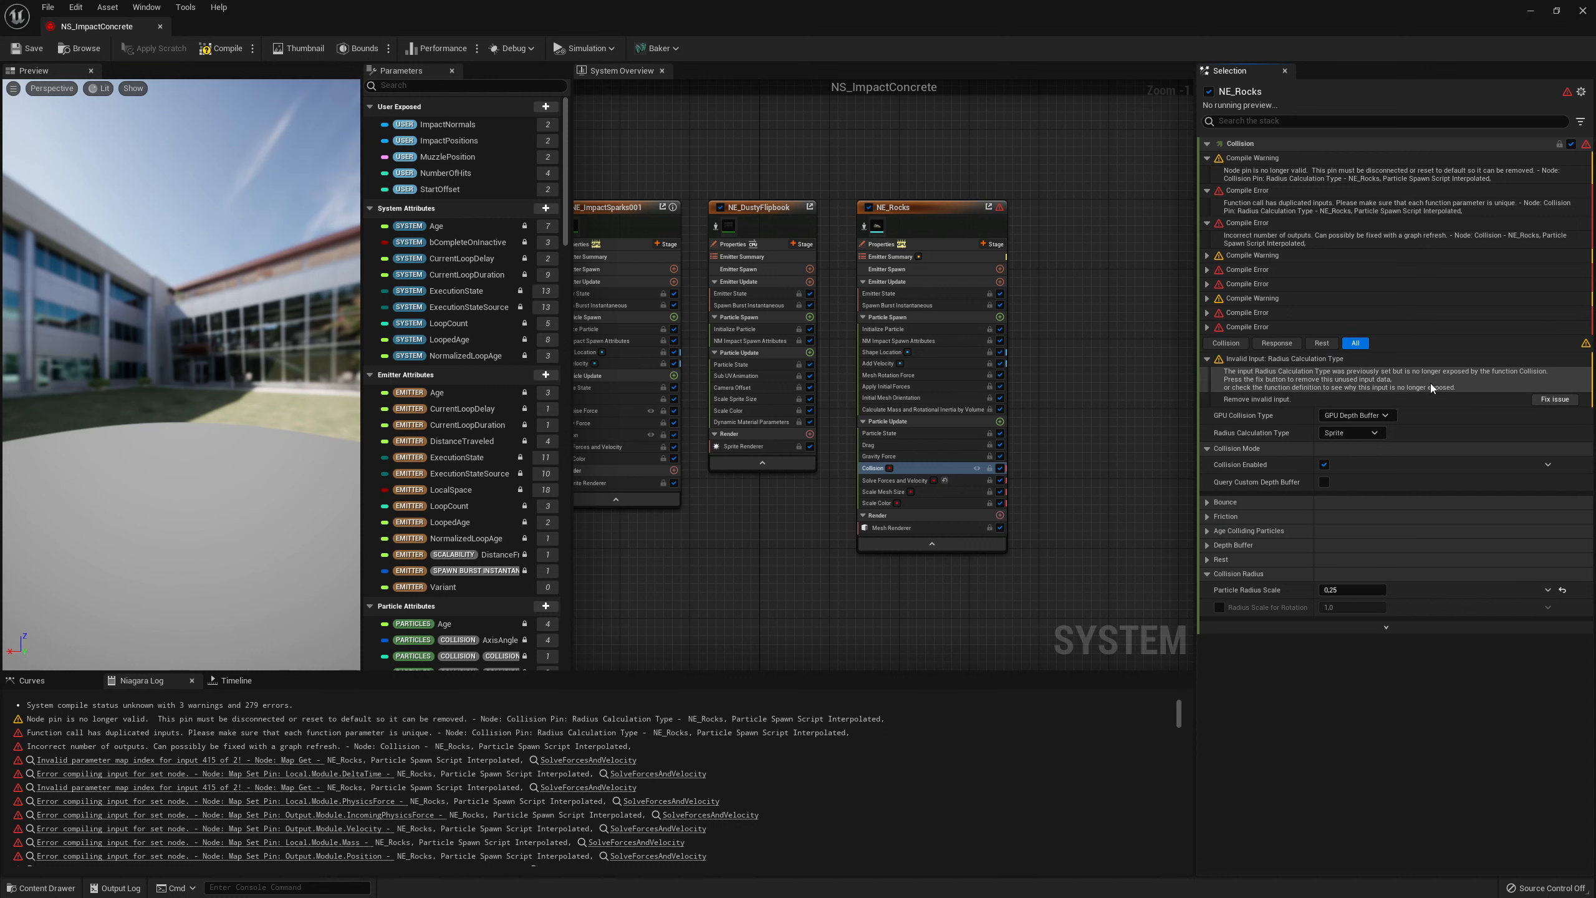
left_click(1552, 399)
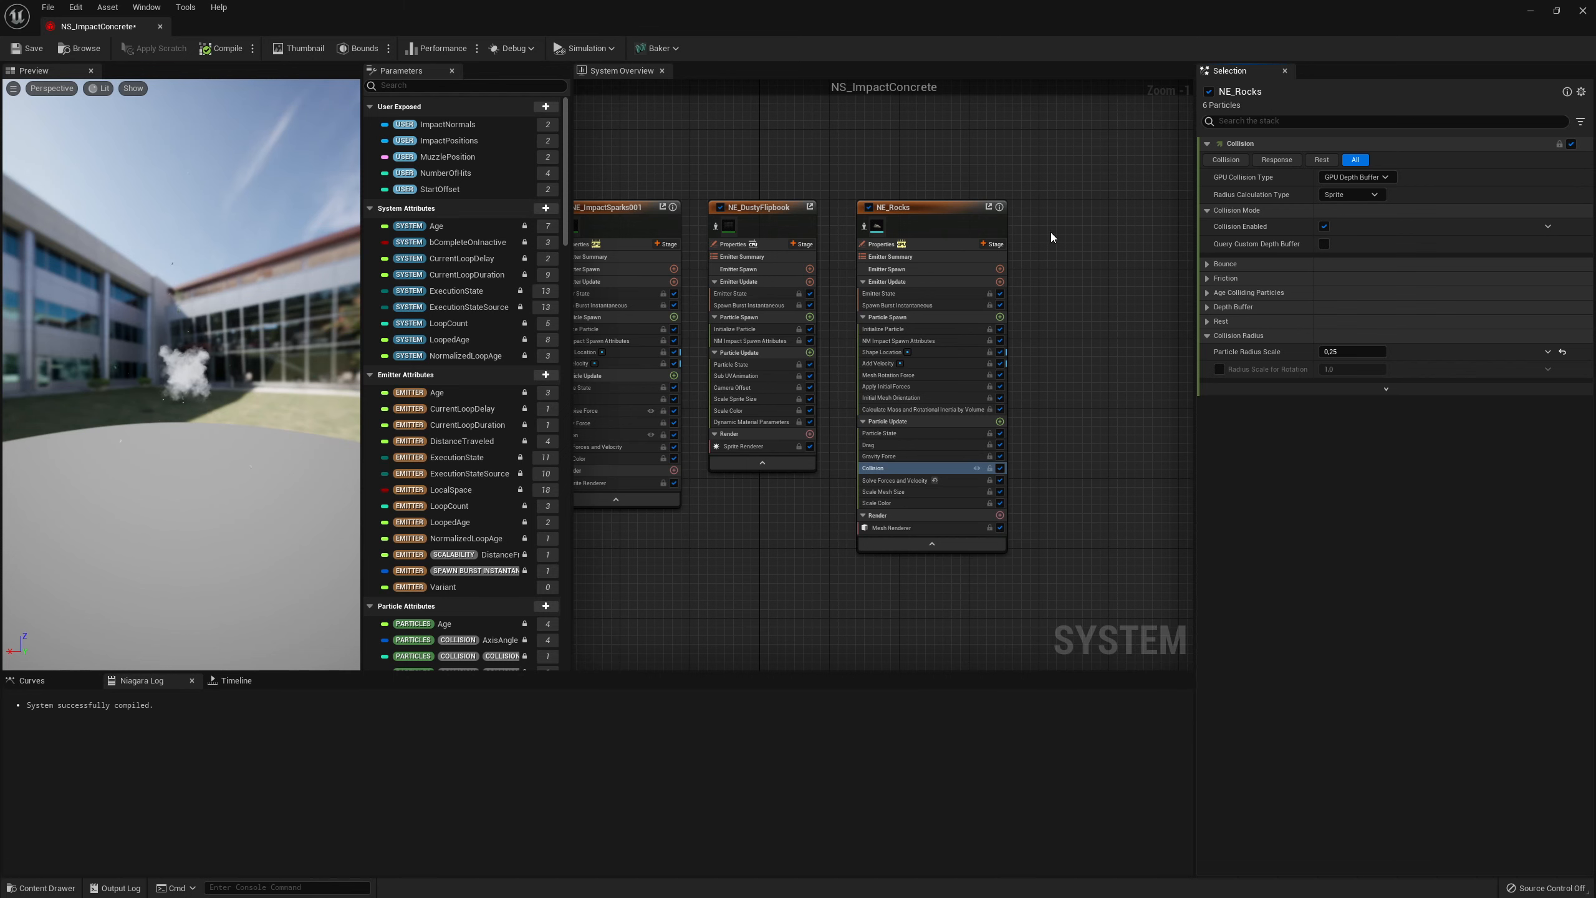
Look over the remaining NS_ImpactConcrete emitters and save the system, then check NS_ImpactDecals for compile problems and close it
right_click_drag(676, 157, 927, 169)
right_click_drag(711, 126, 899, 8)
right_click_drag(776, 531, 808, 507)
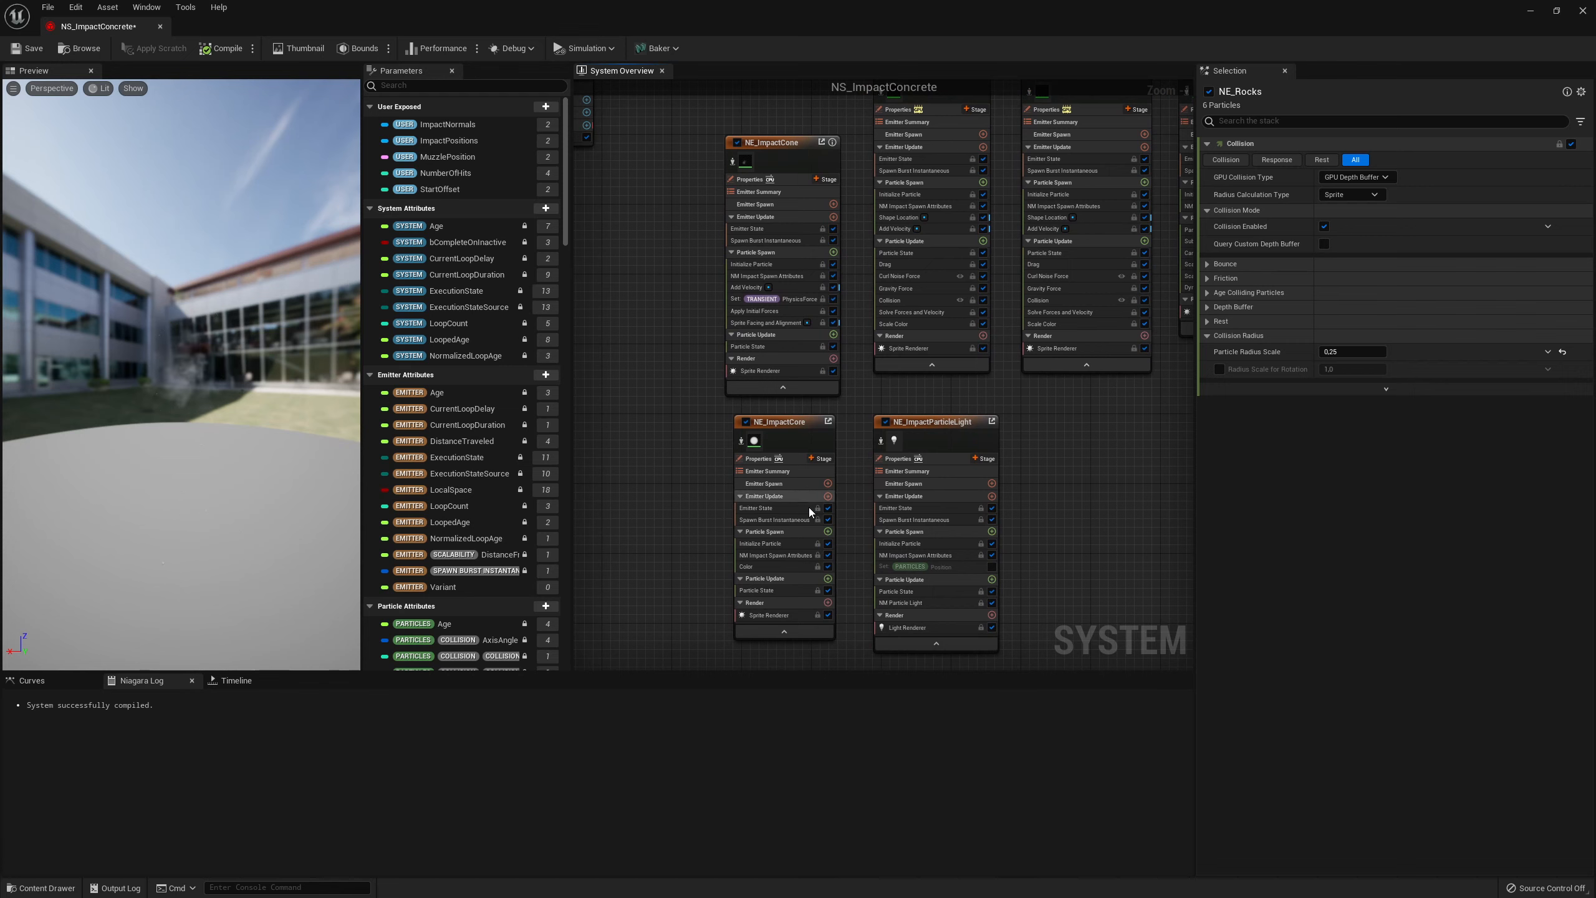
left_click(45, 49)
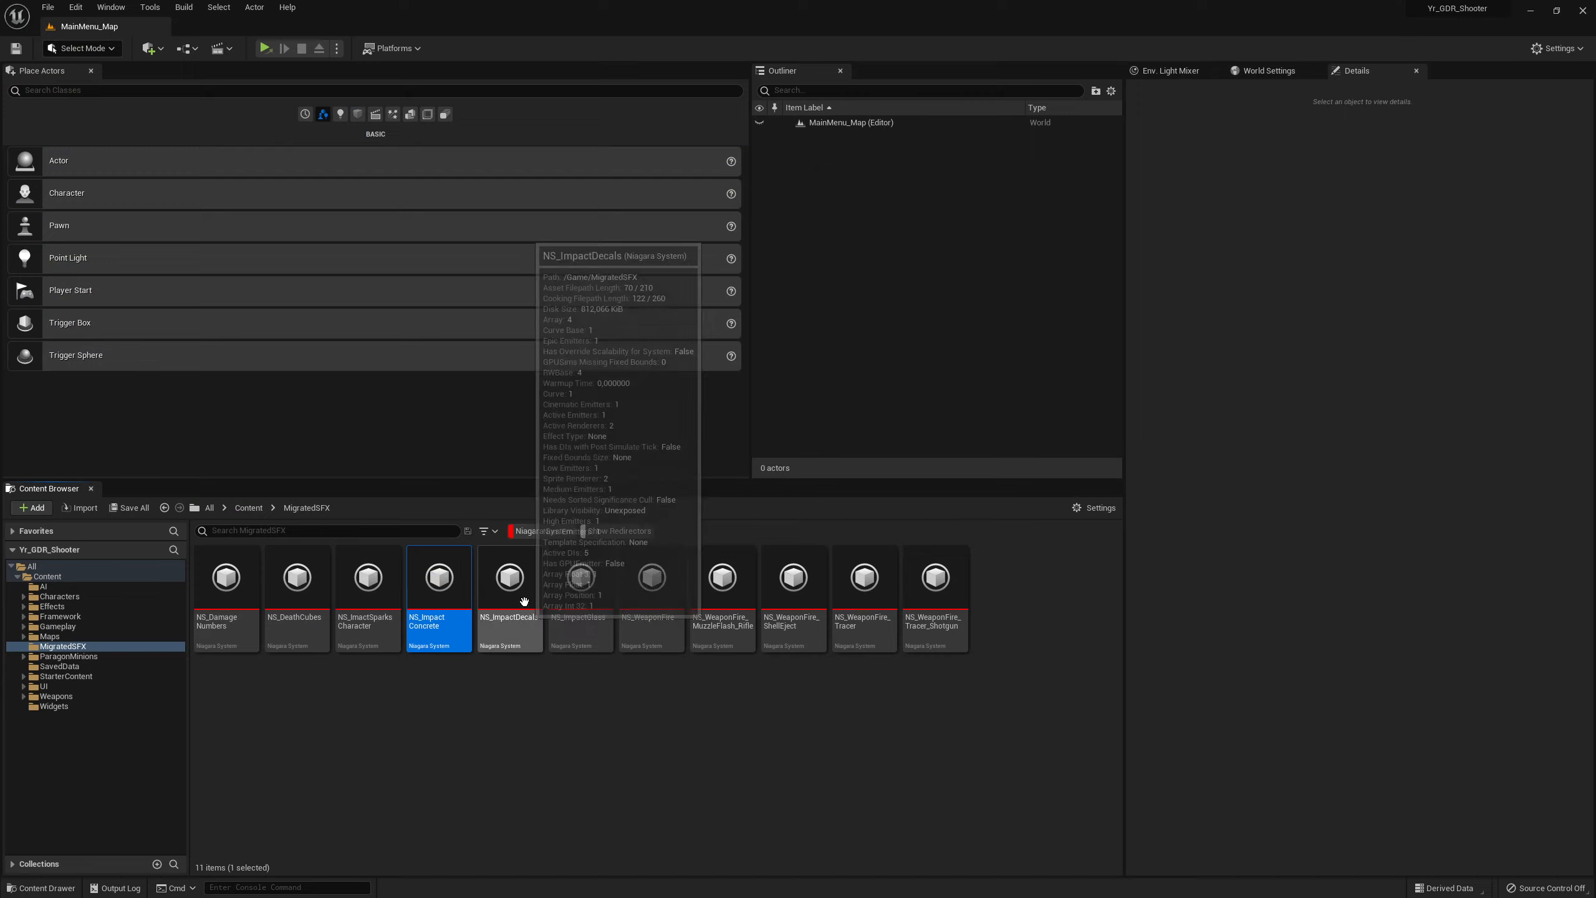
double_click(525, 601)
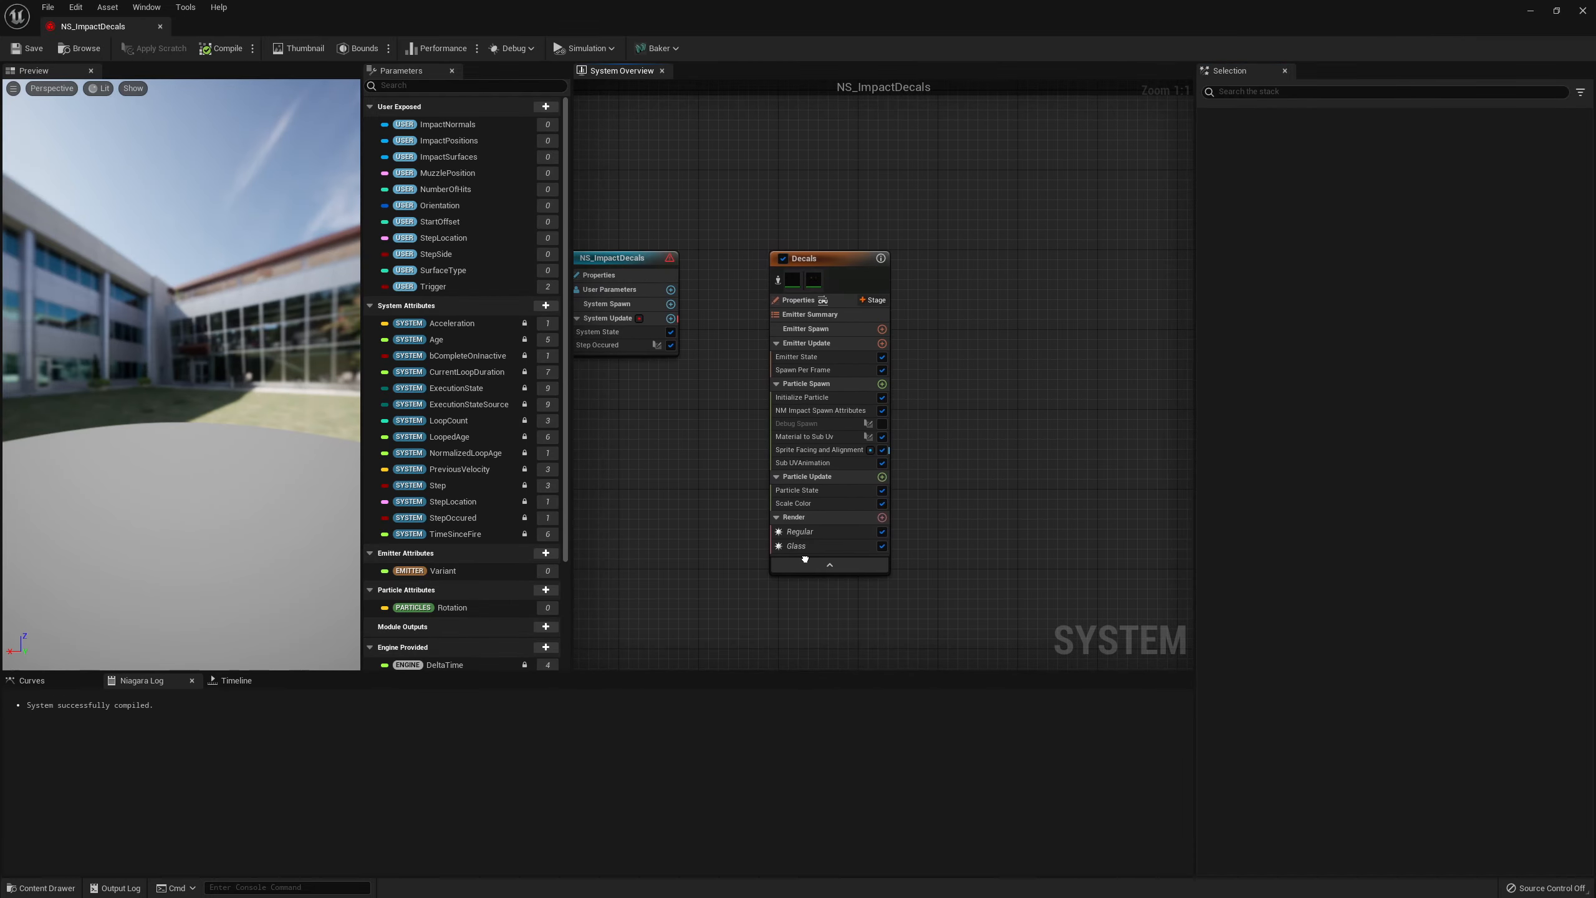
left_click(1581, 12)
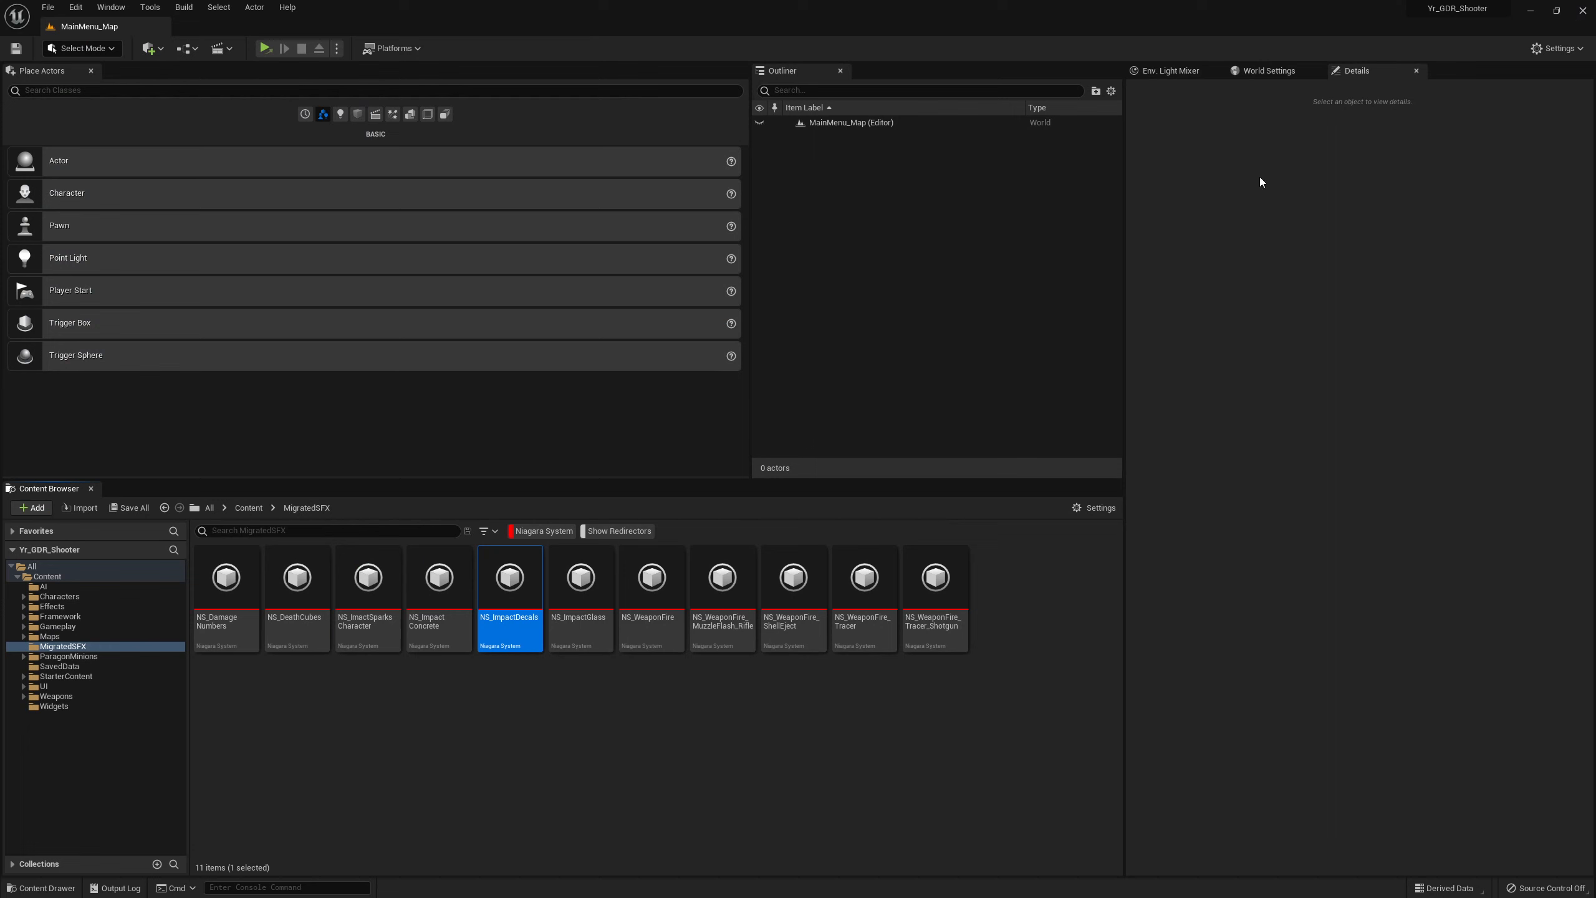
Open NS_ImpactGlass and remove the invalid Radius Calculation Type input from NE_Rocks's Collision module with the suggested fix
left_click(583, 599)
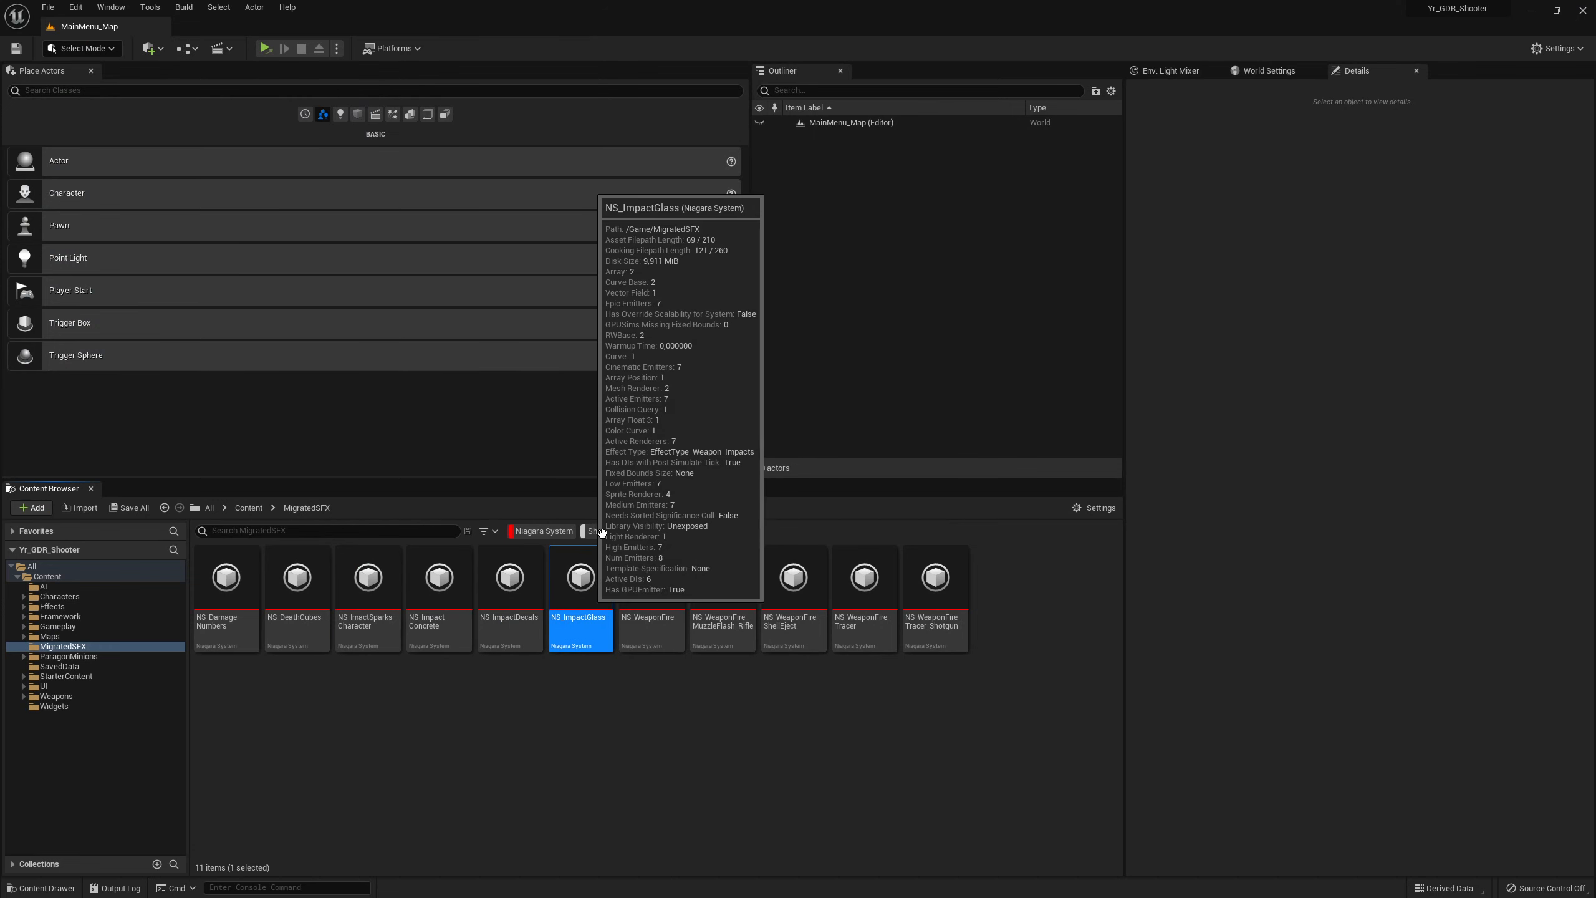
double_click(557, 585)
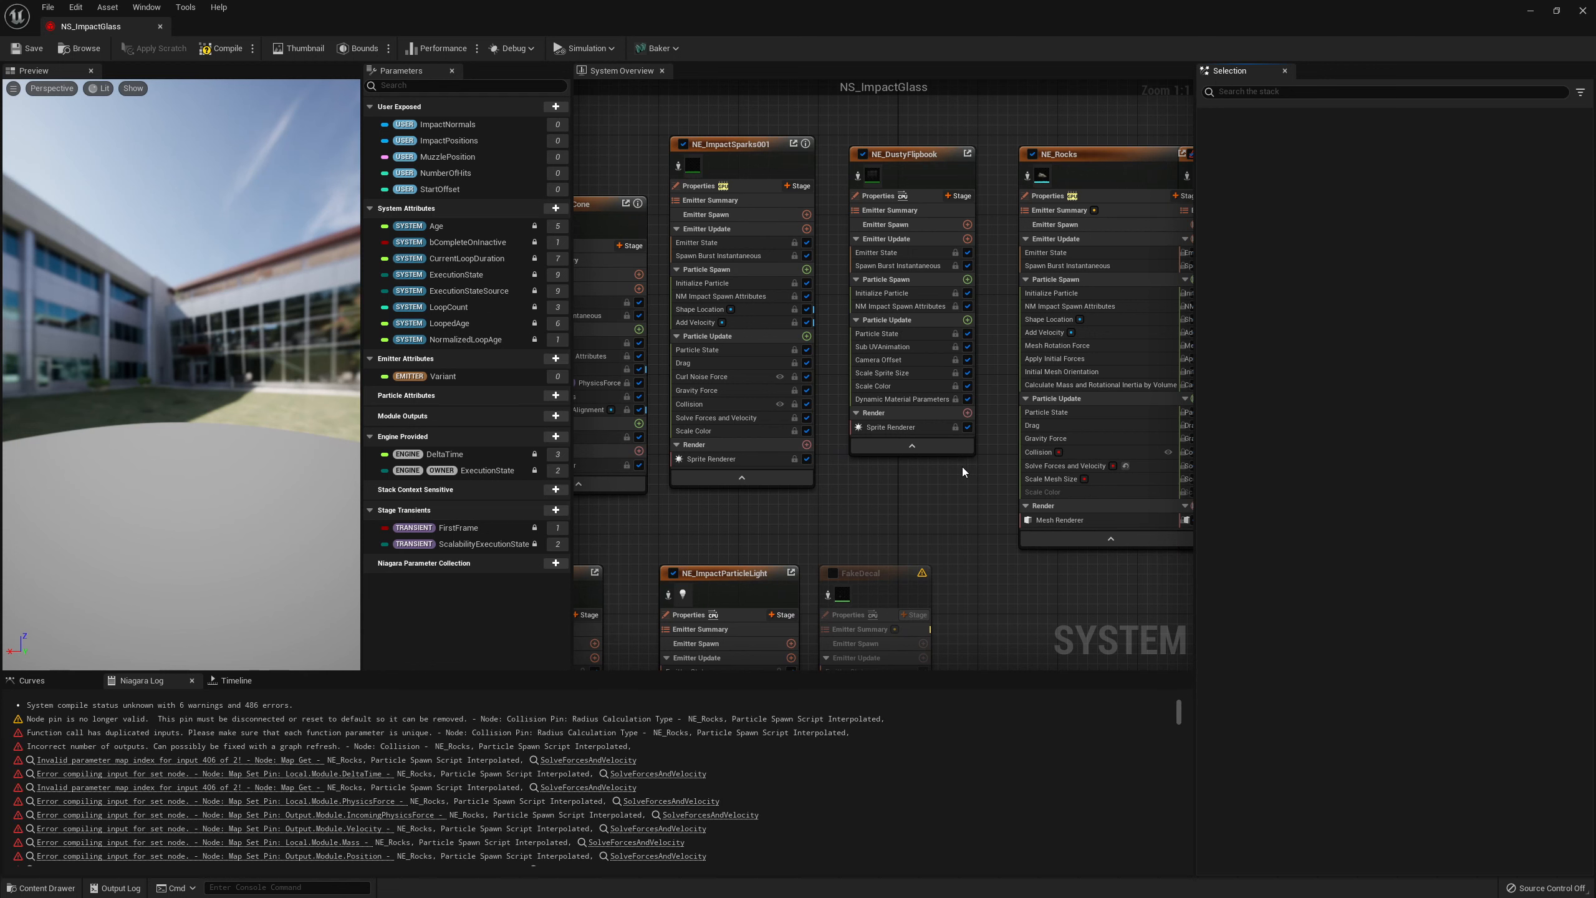
left_click(1043, 454)
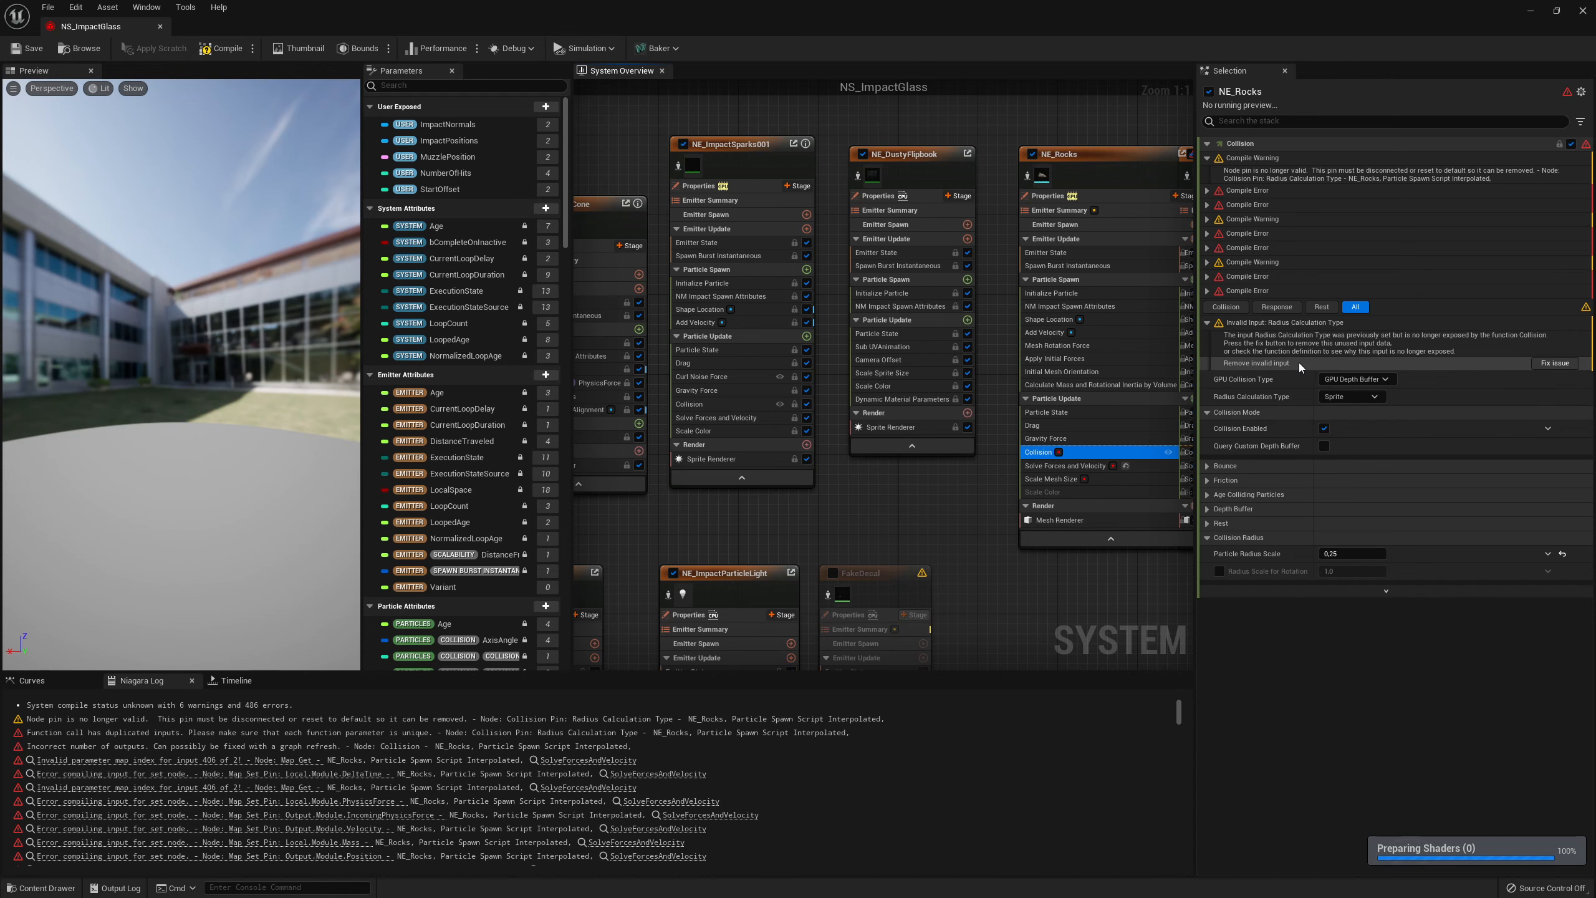
left_click(1555, 364)
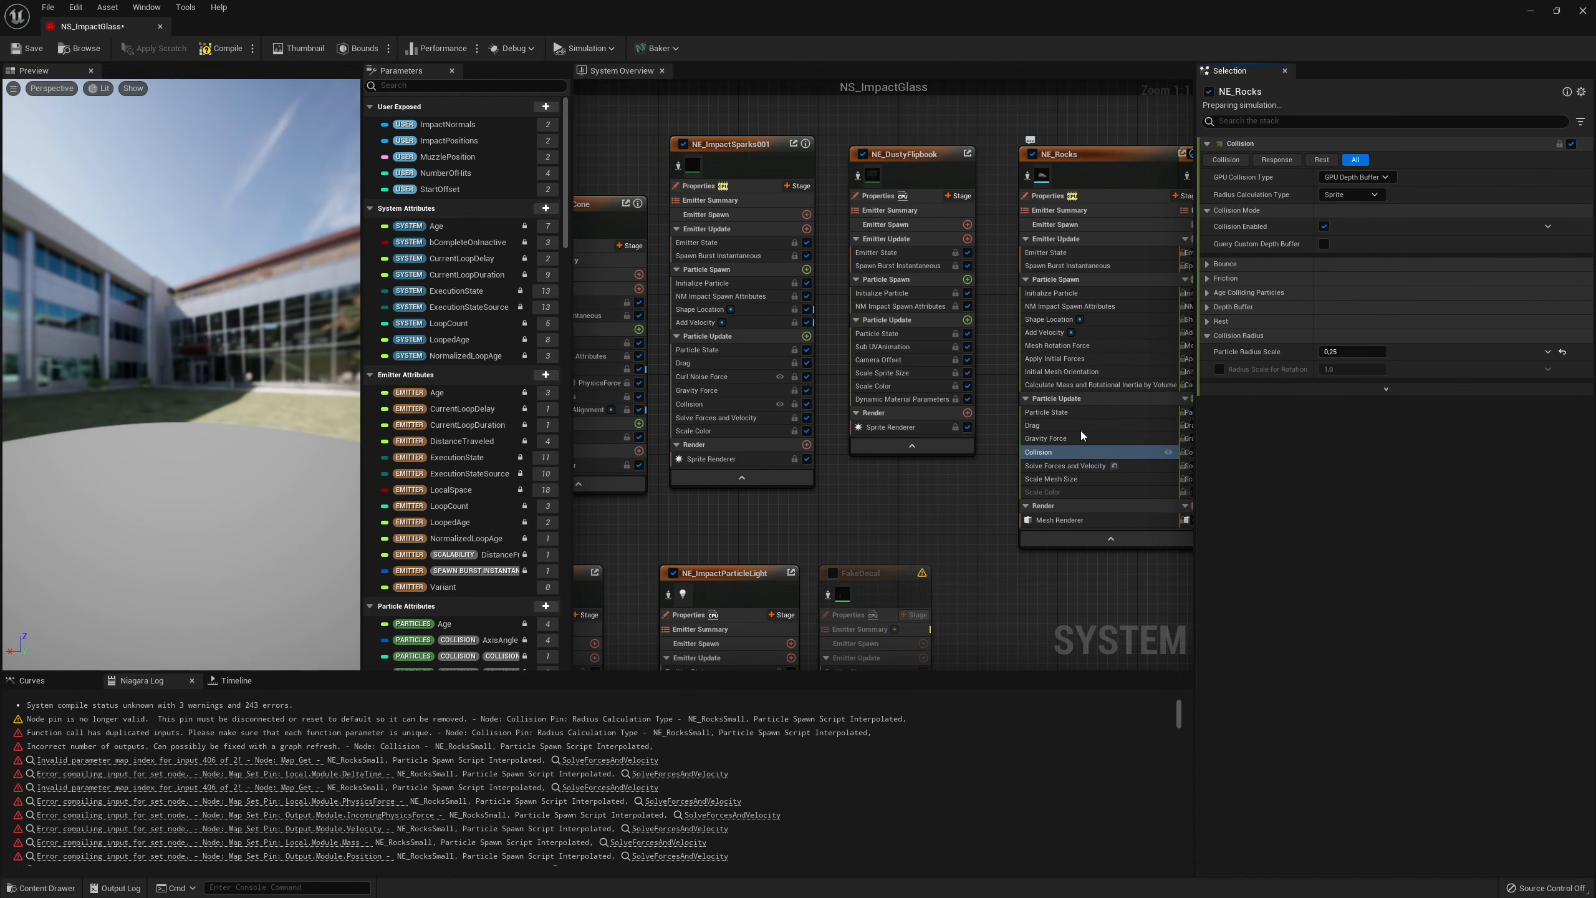
Move the NE_RocksSmall emitter clear of NE_Rocks and remove the invalid Radius Calculation Type input from its Collision module
right_click_drag(985, 581, 758, 517)
right_click_drag(1045, 491, 992, 543)
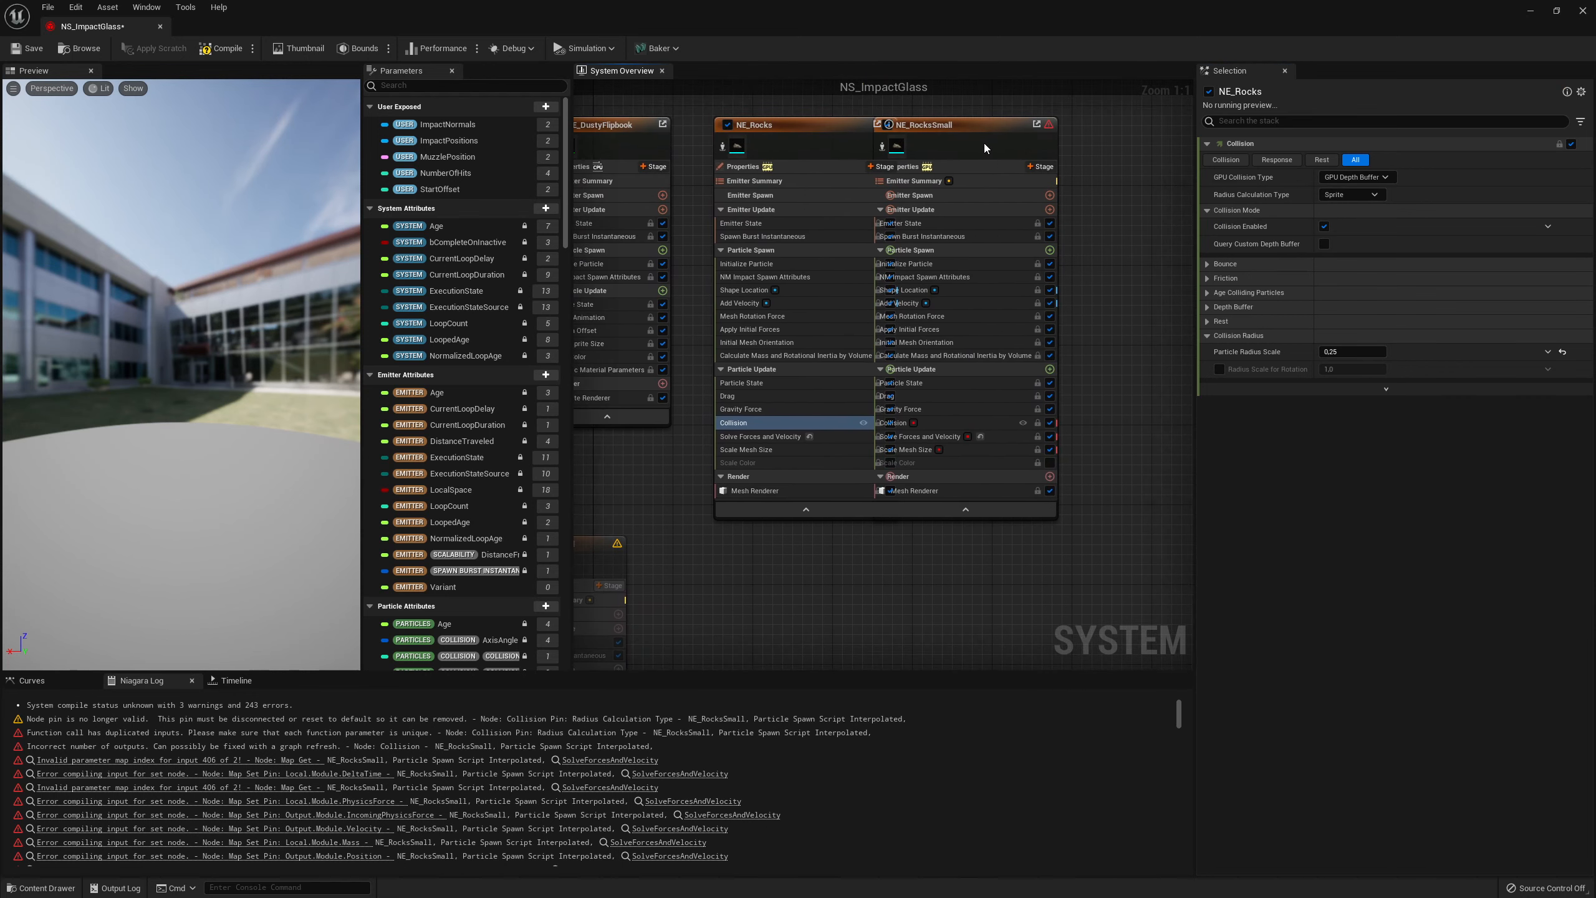
left_click_drag(983, 143, 1044, 132)
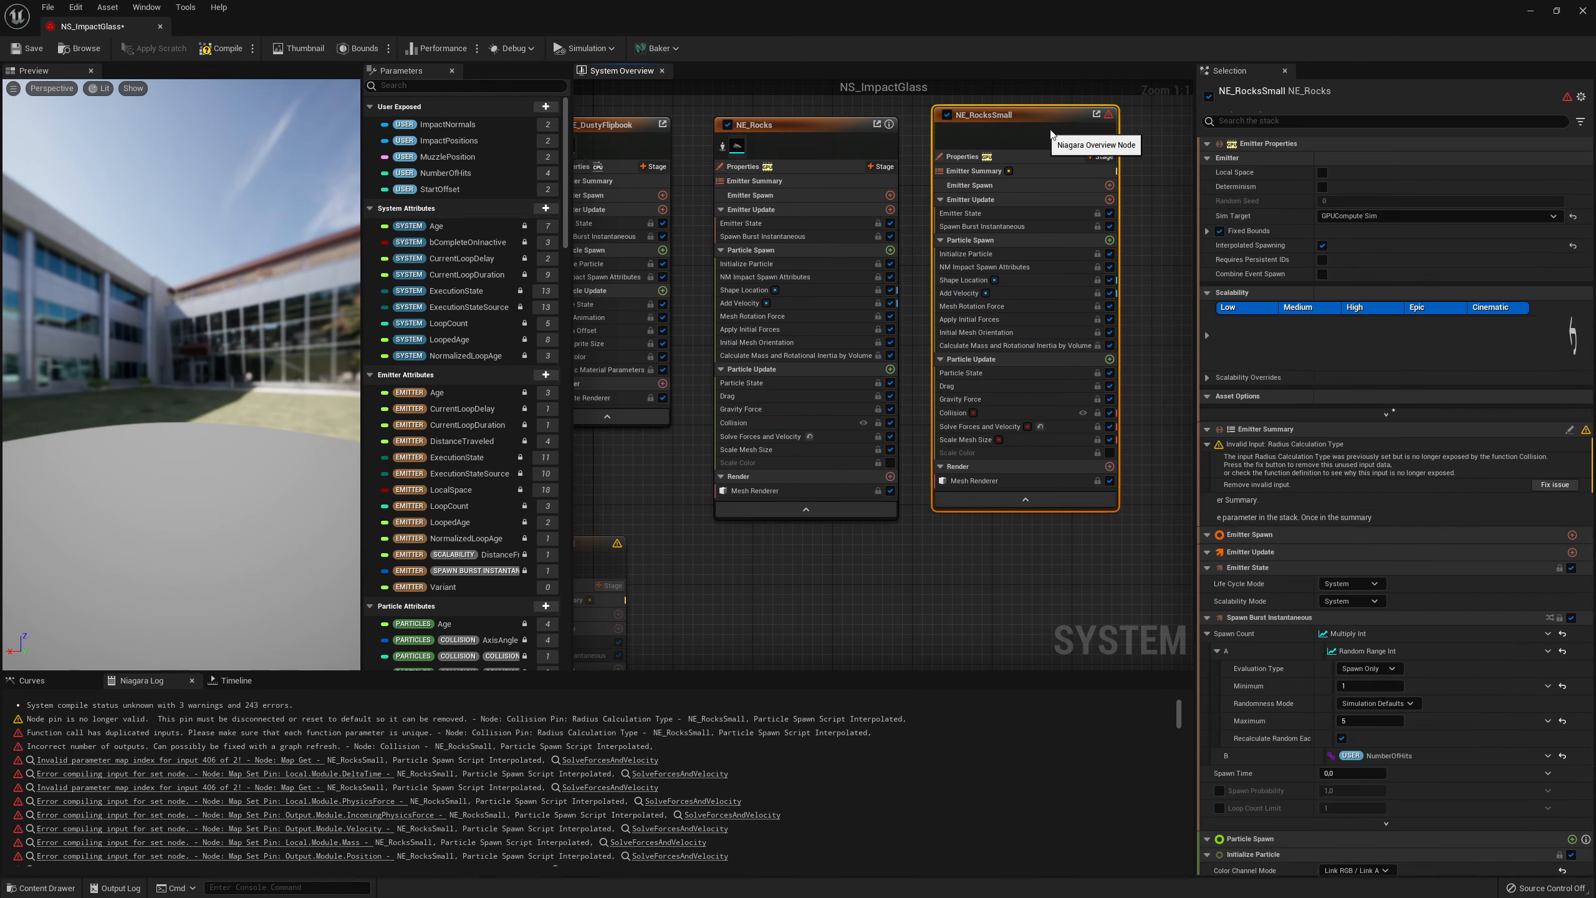
left_click(1015, 415)
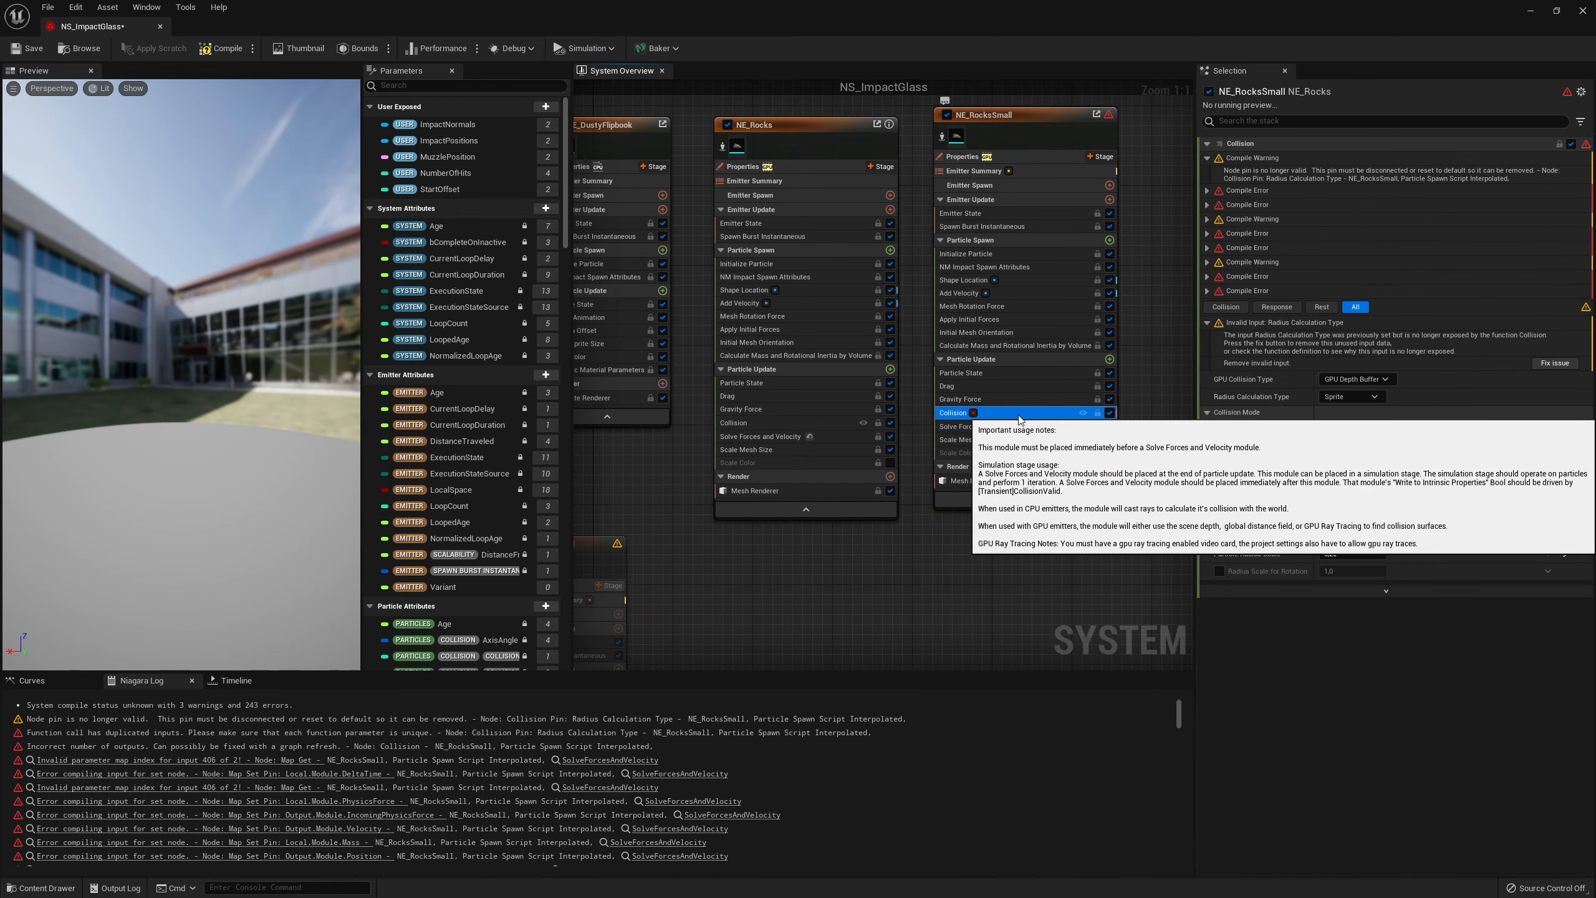
left_click(1555, 363)
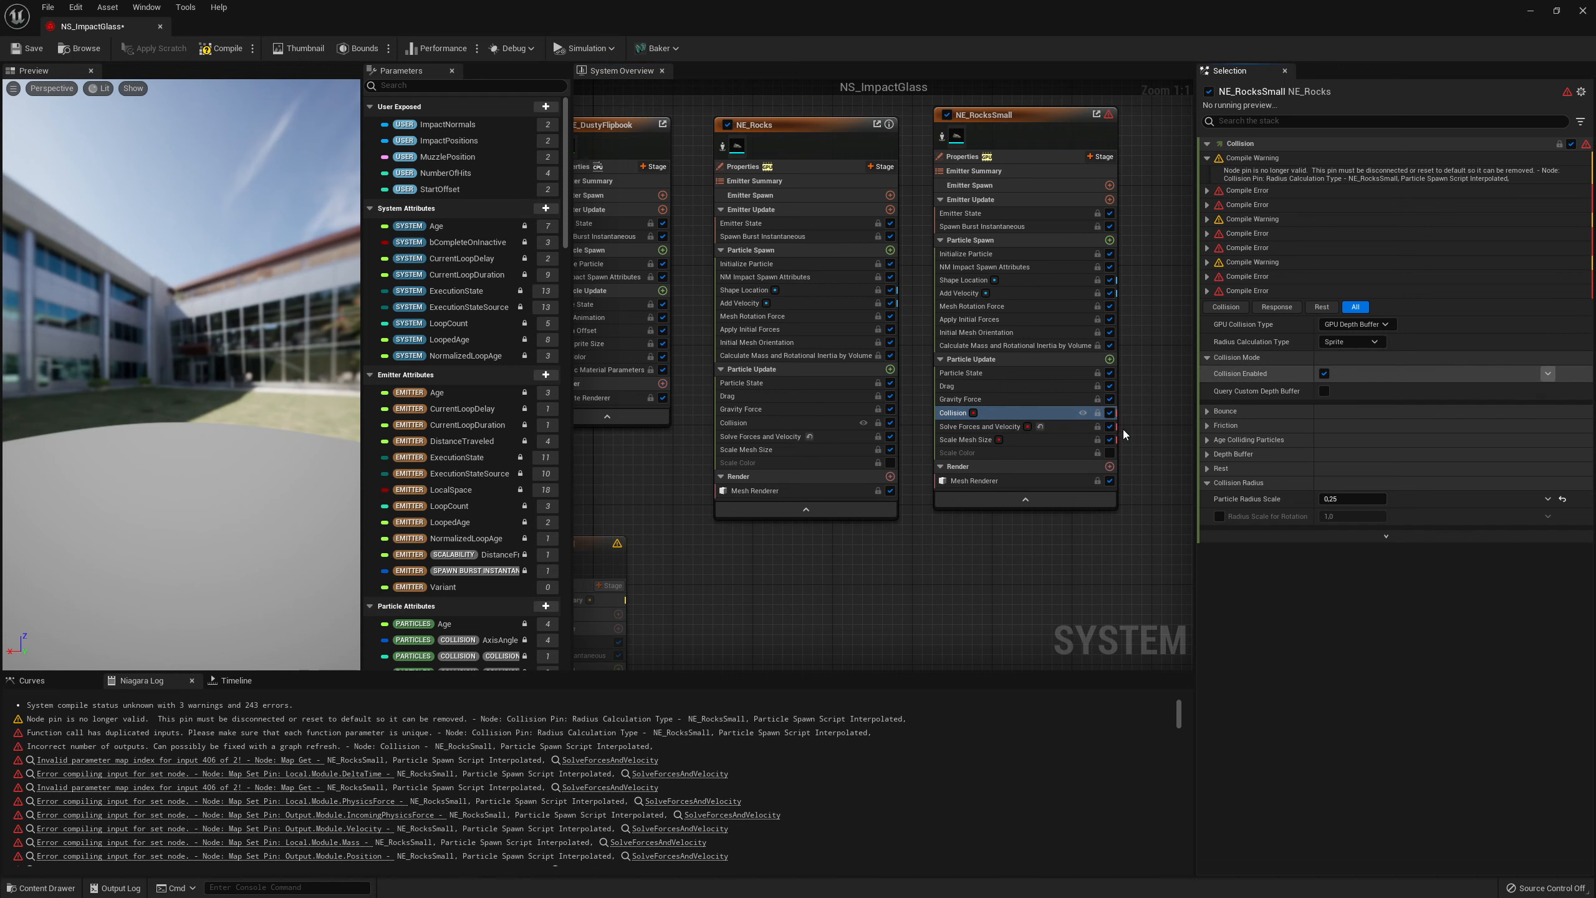
mouse_move(993, 418)
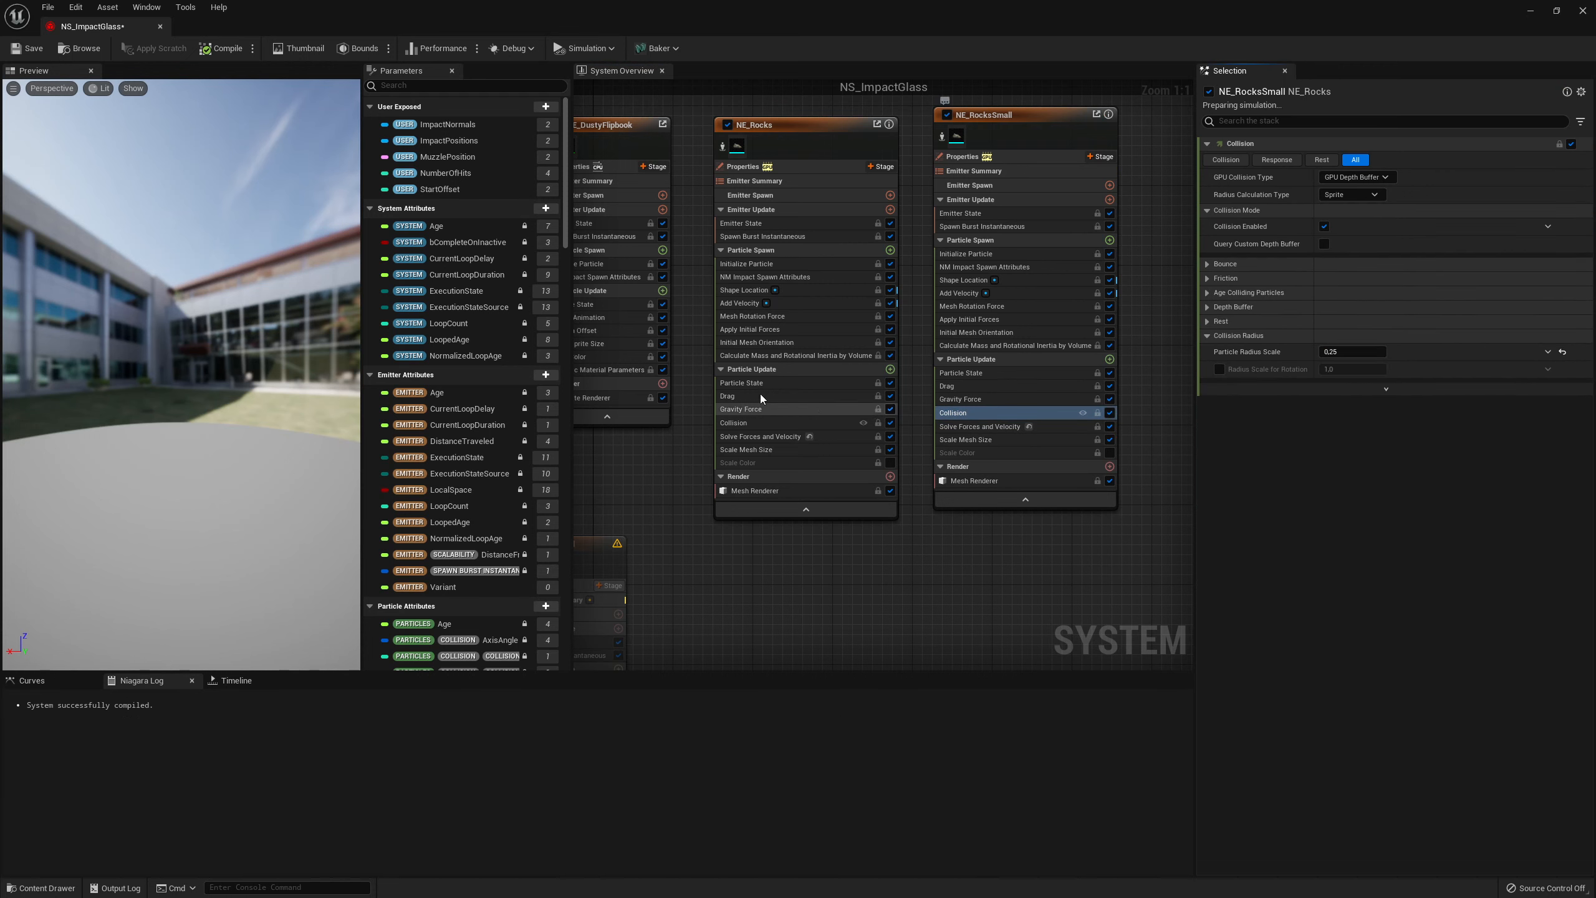
Check the remaining NS_ImpactGlass emitters, including the disabled one, then save the system and close its editor
right_click_drag(832, 619, 1051, 423)
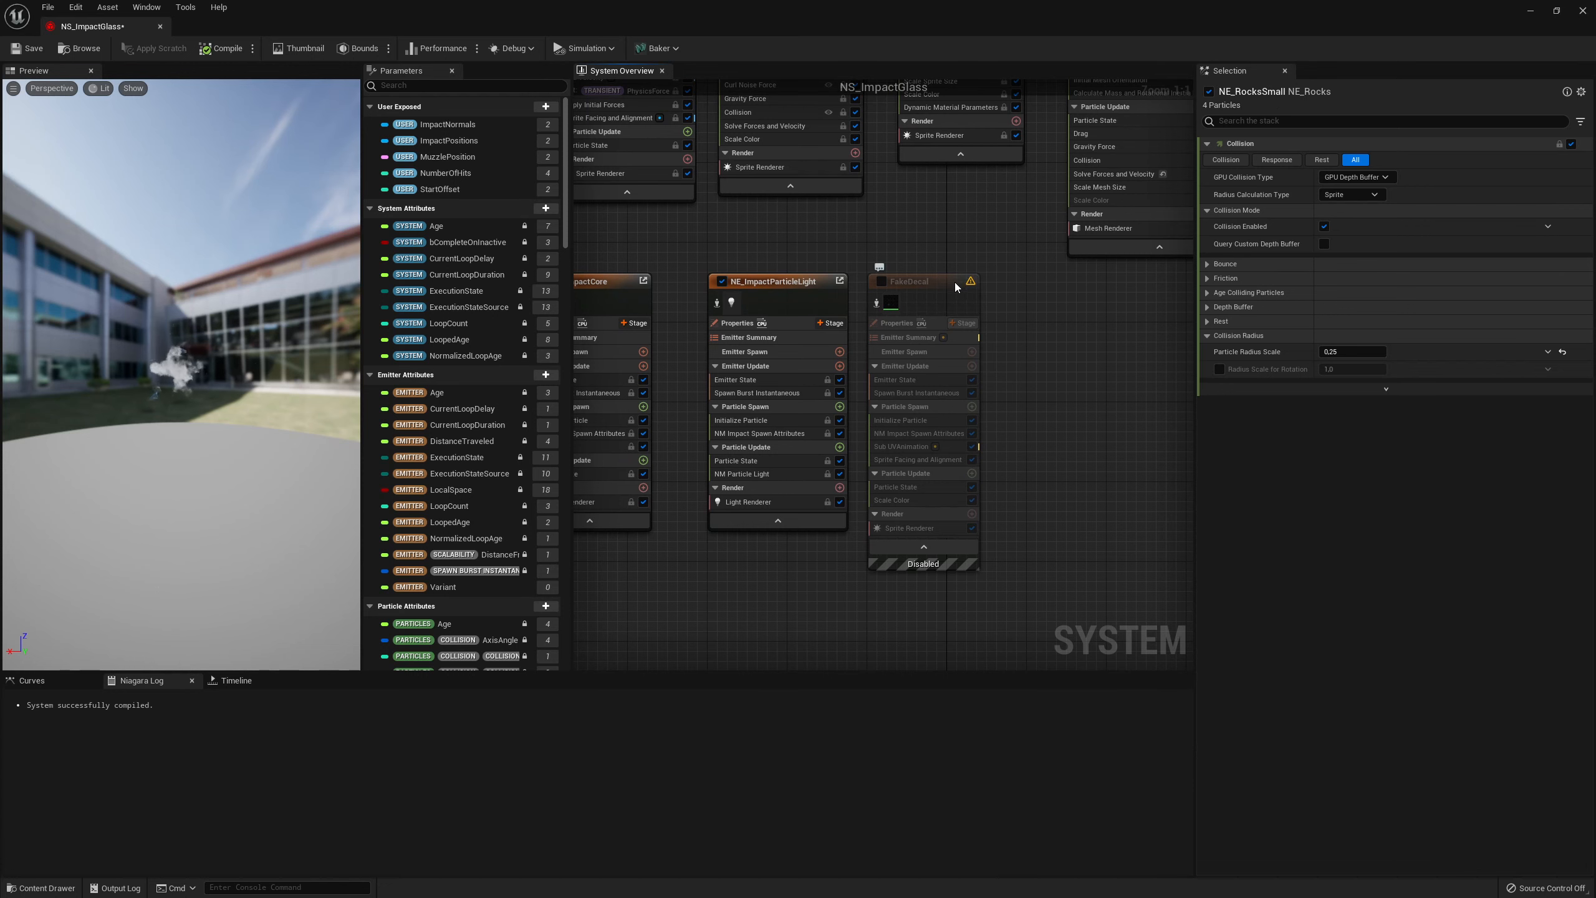
right_click_drag(924, 237, 1179, 533)
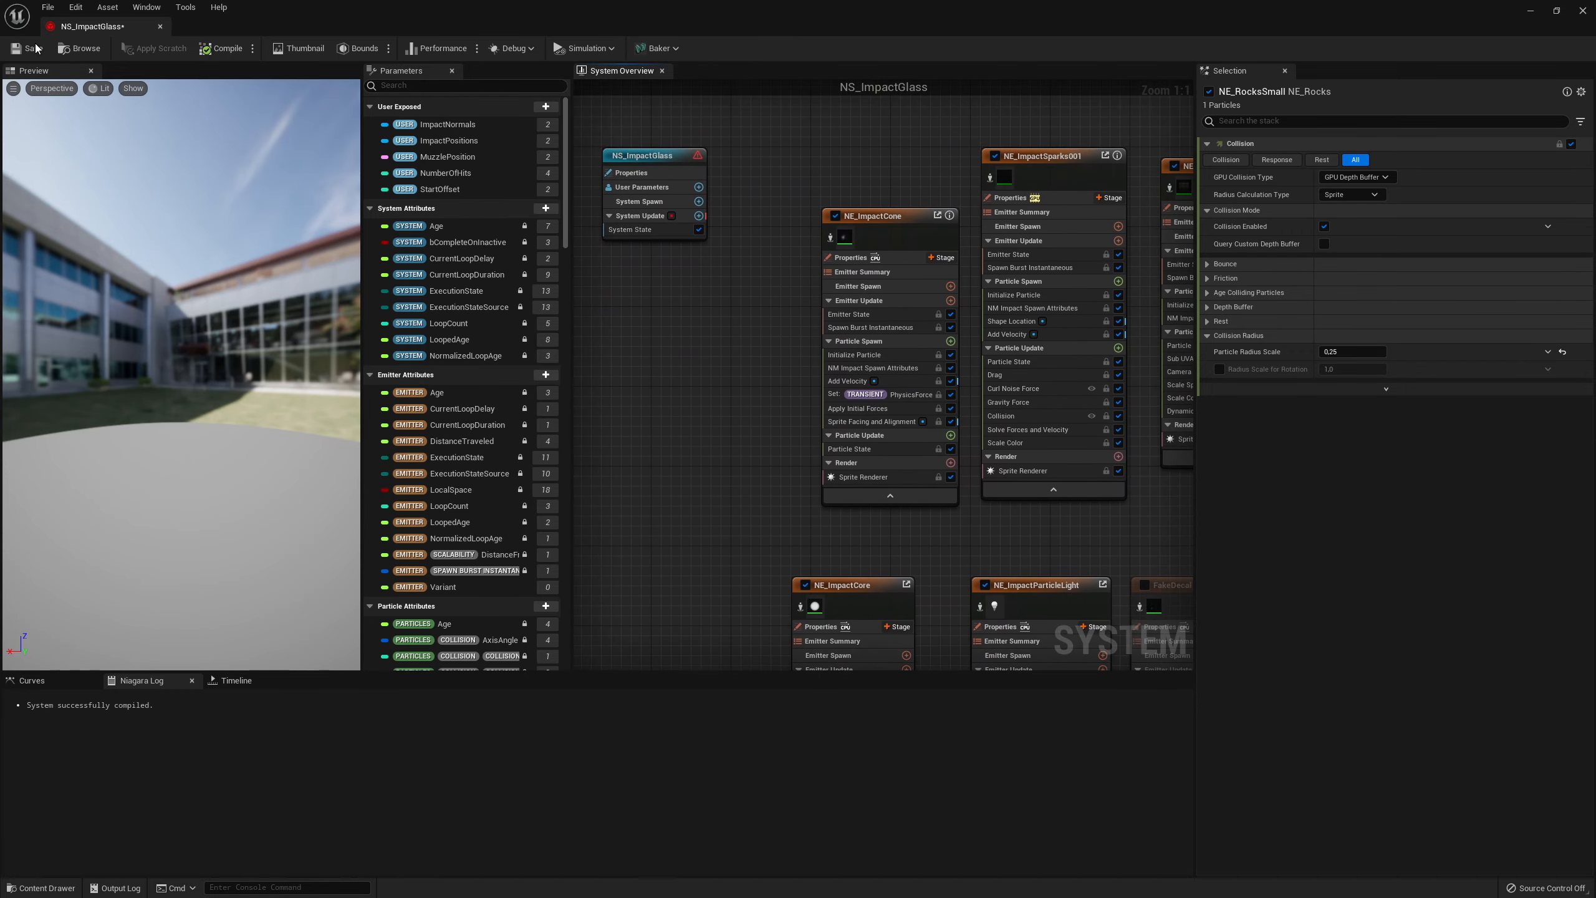
key("ctrl+s")
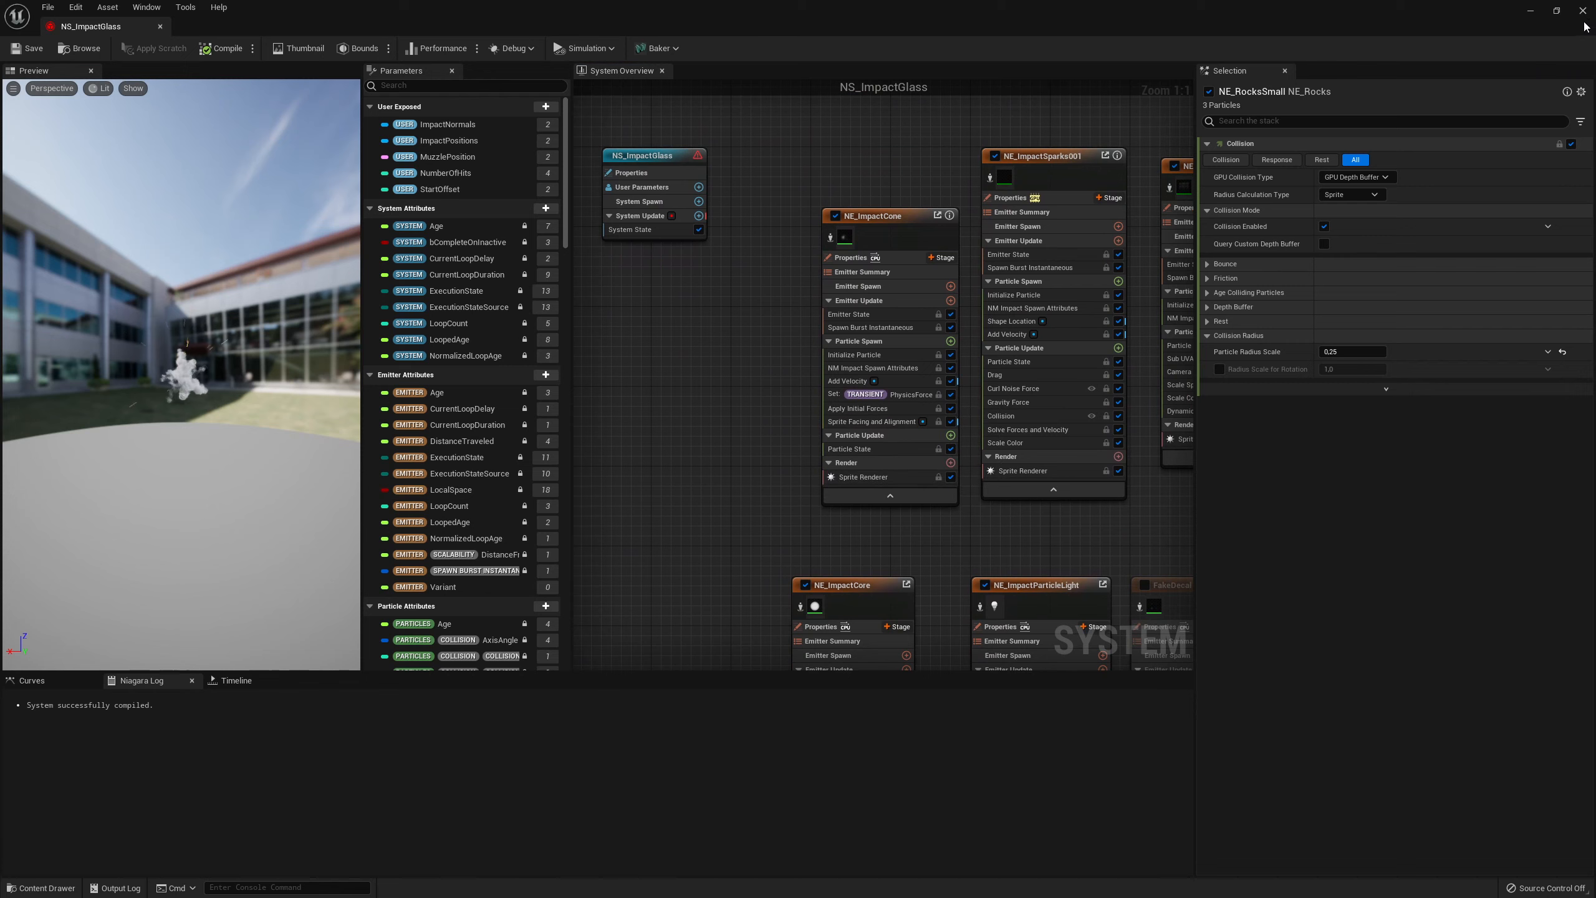
left_click(1583, 10)
Open NS_WeaponFire, look through its emitters for compile problems, and close it
left_click(648, 614)
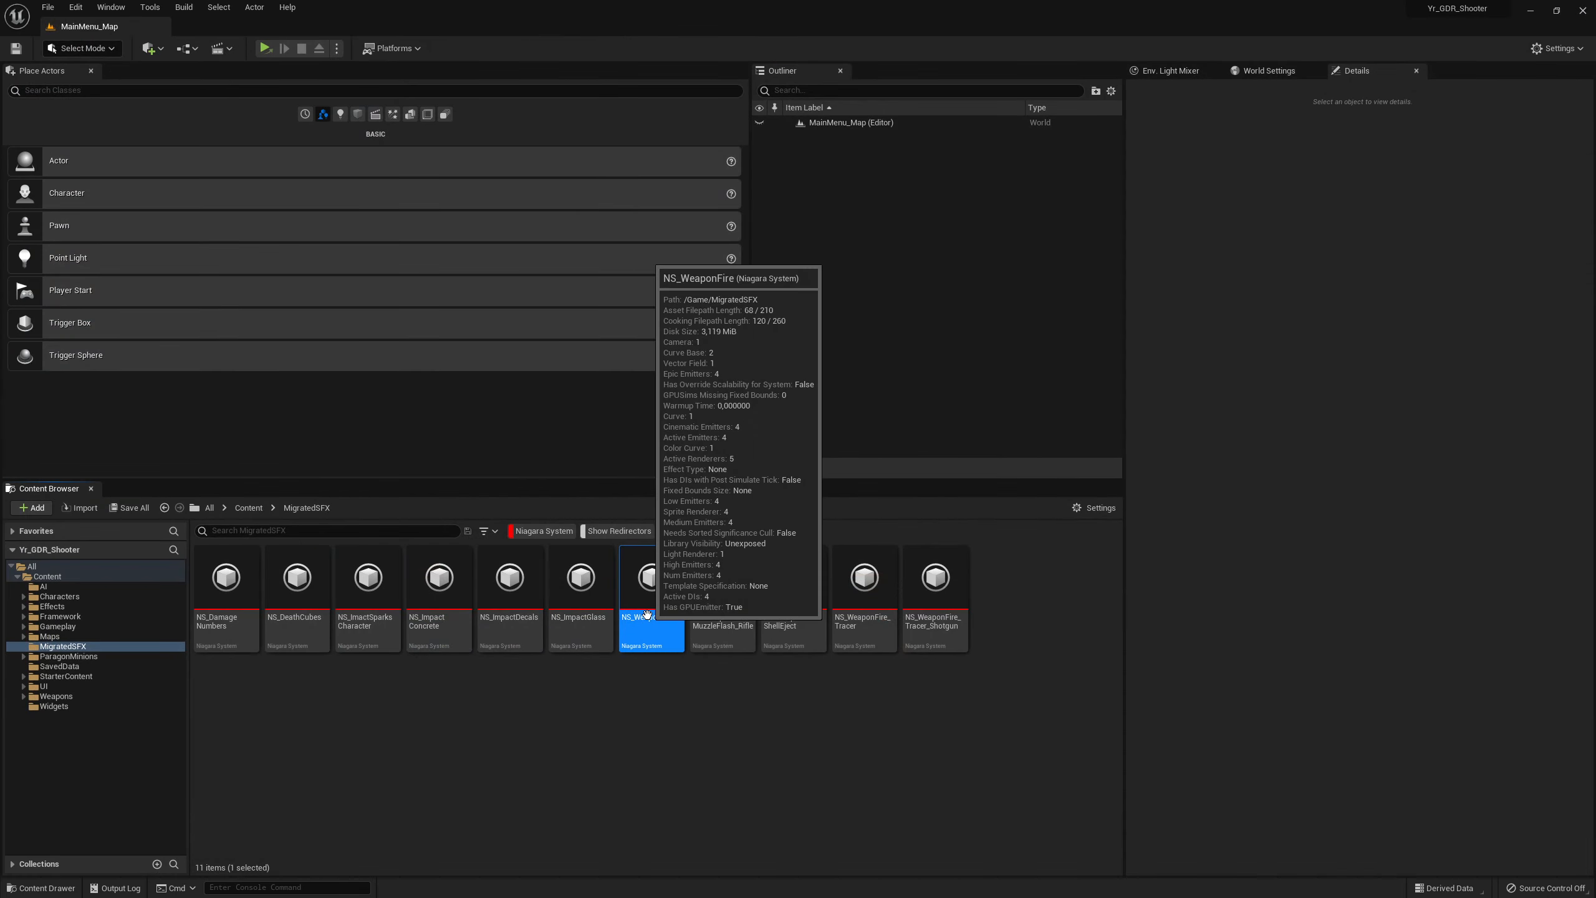
double_click(654, 604)
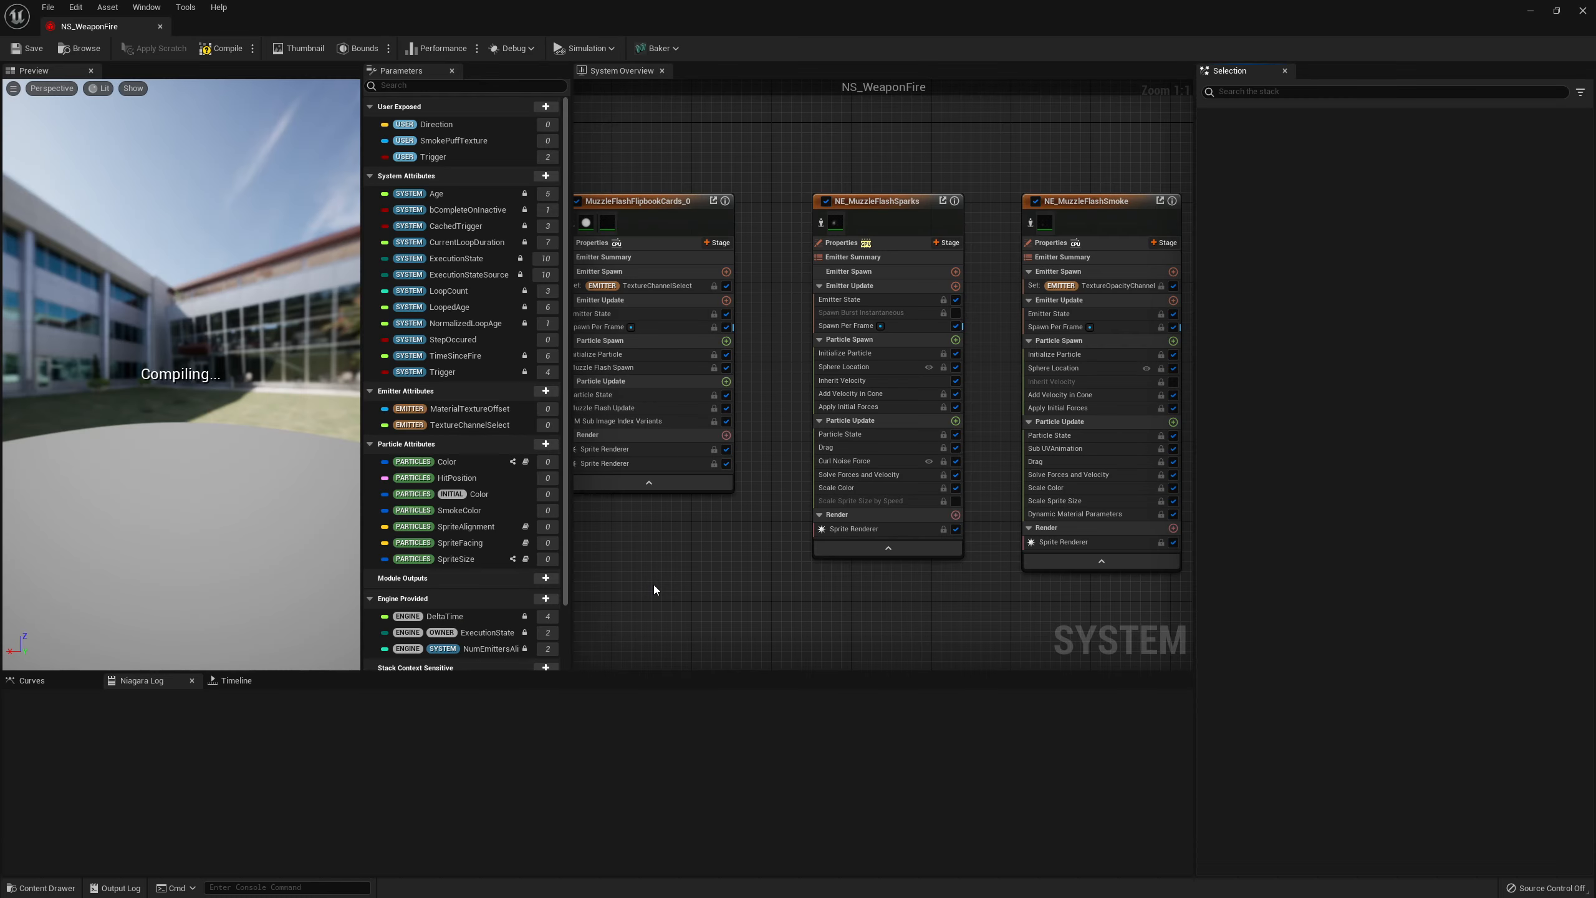
right_click_drag(928, 575, 1170, 546)
right_click_drag(863, 521, 1143, 546)
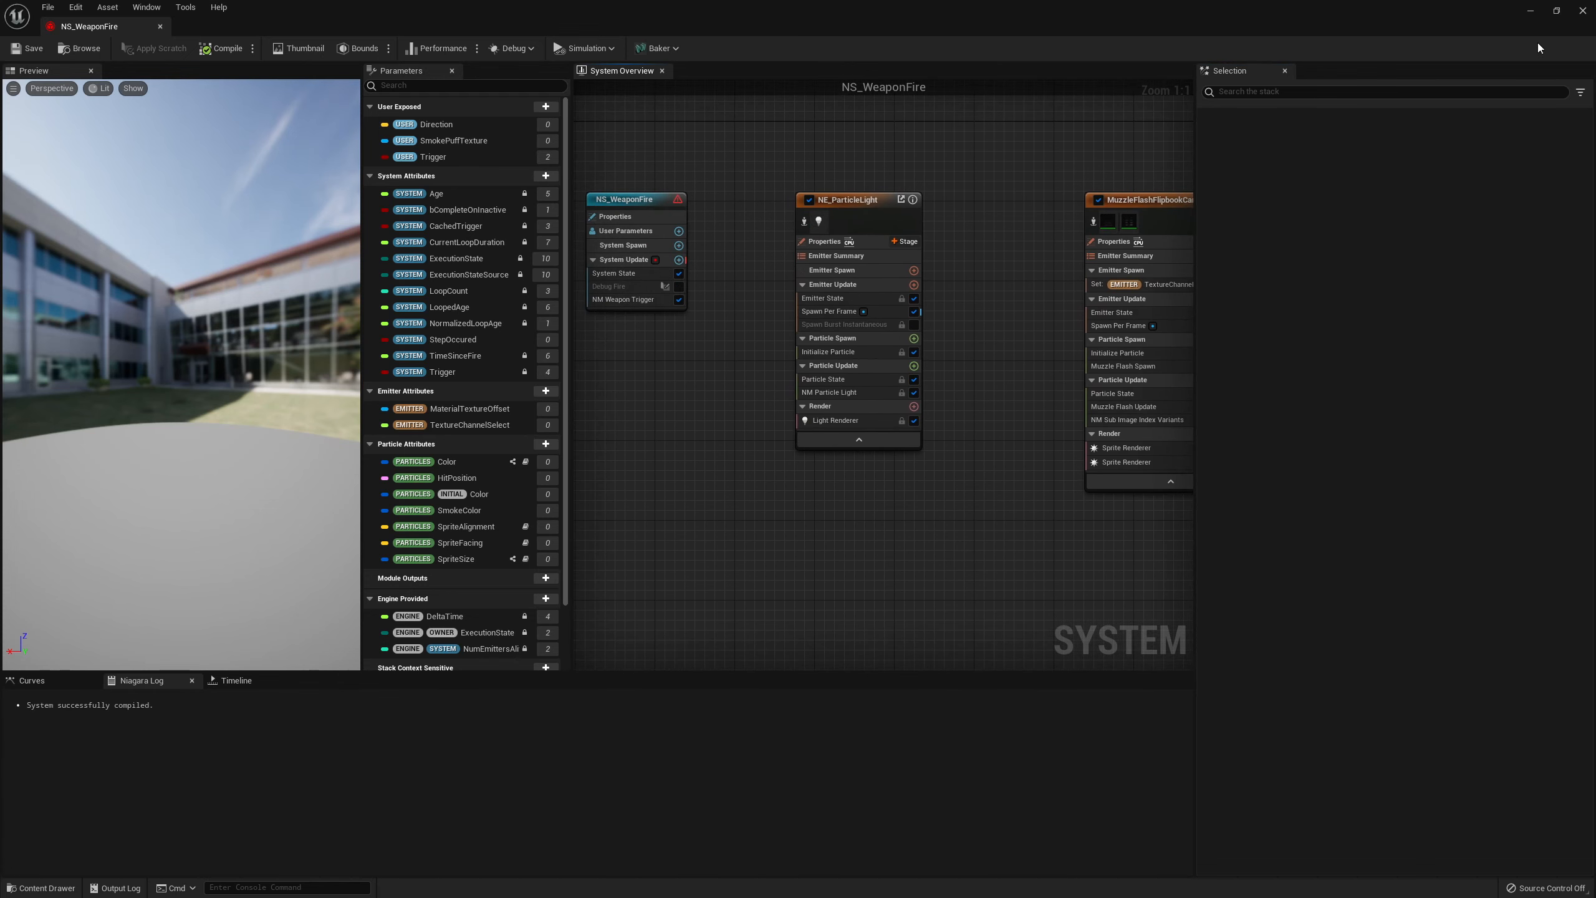
left_click(1593, 15)
Open NS_WeaponFire_MuzzleFlash_Rifle, examine its emitters for compile problems, and close it
left_click(725, 621)
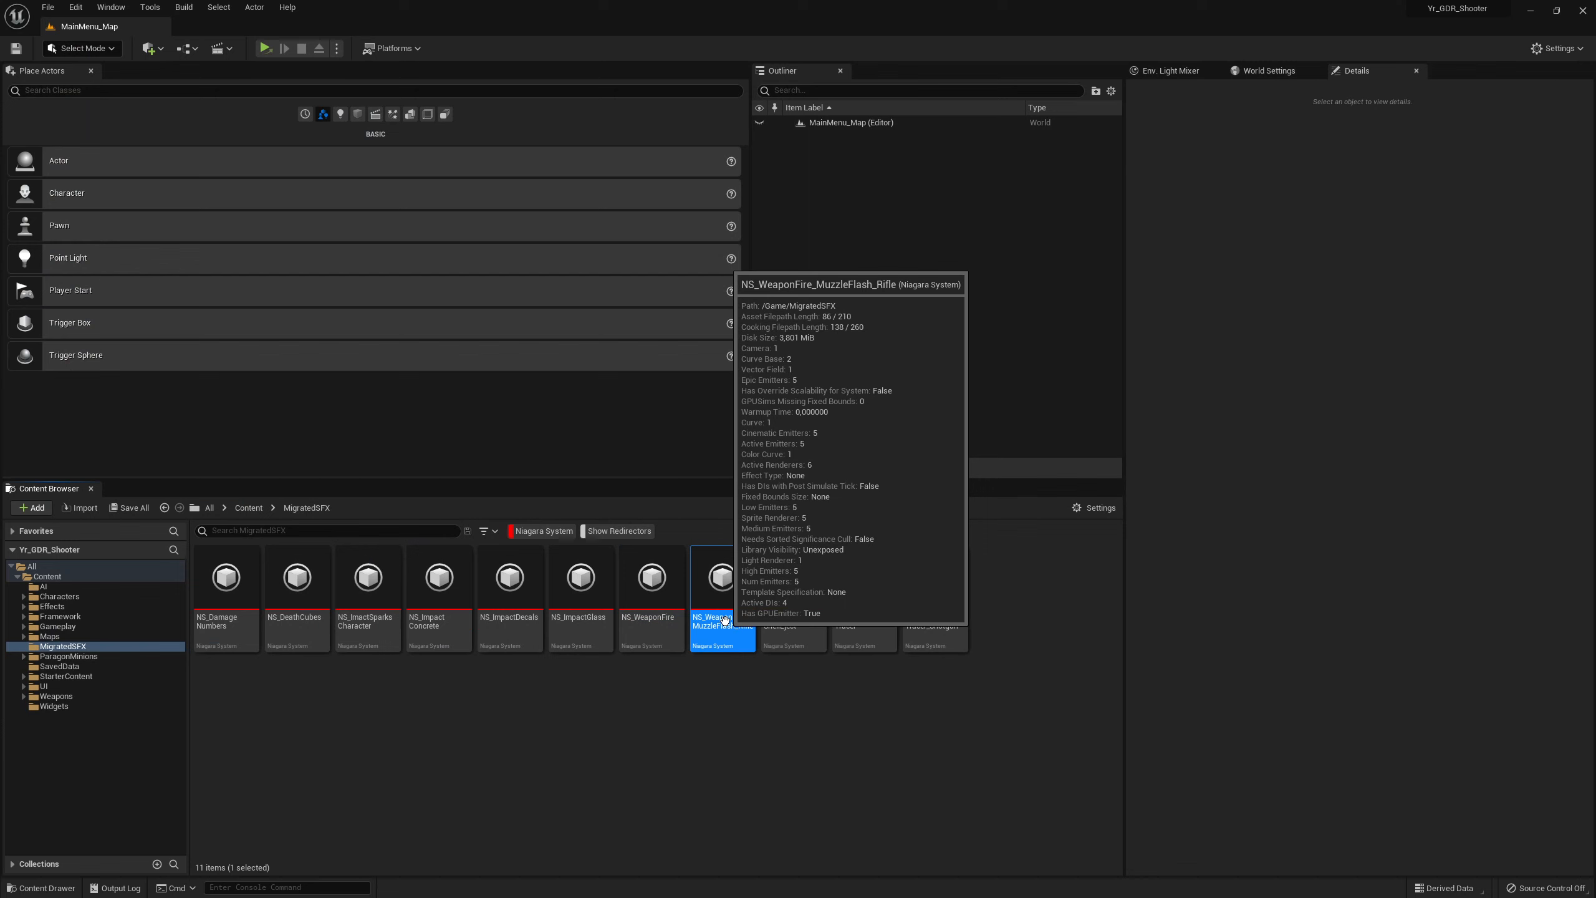
double_click(724, 613)
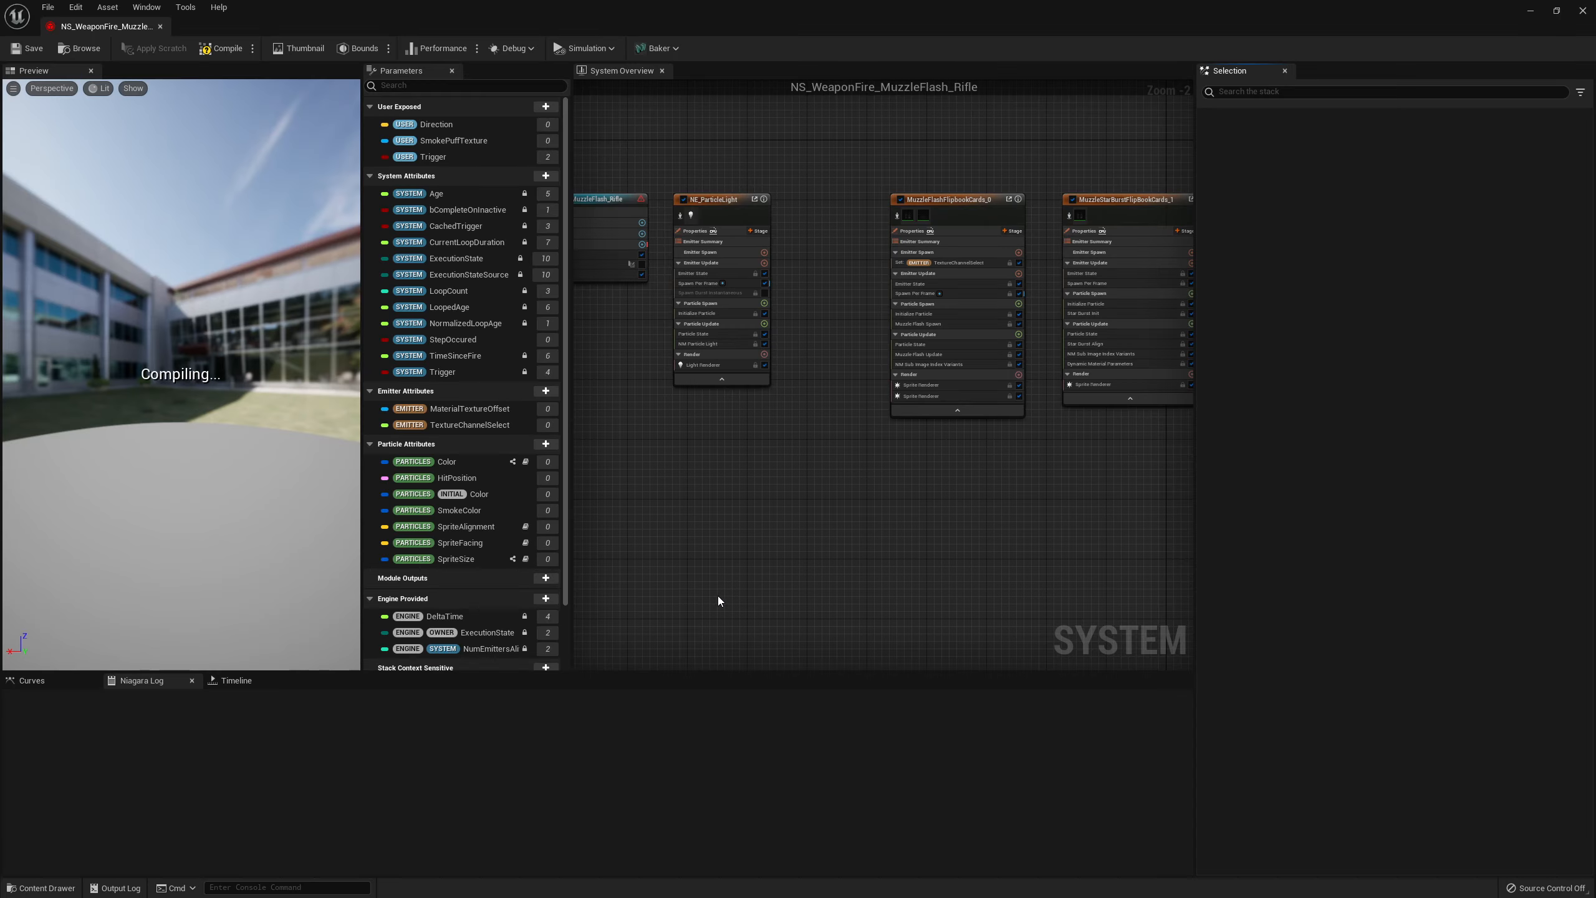
right_click_drag(986, 517, 623, 500)
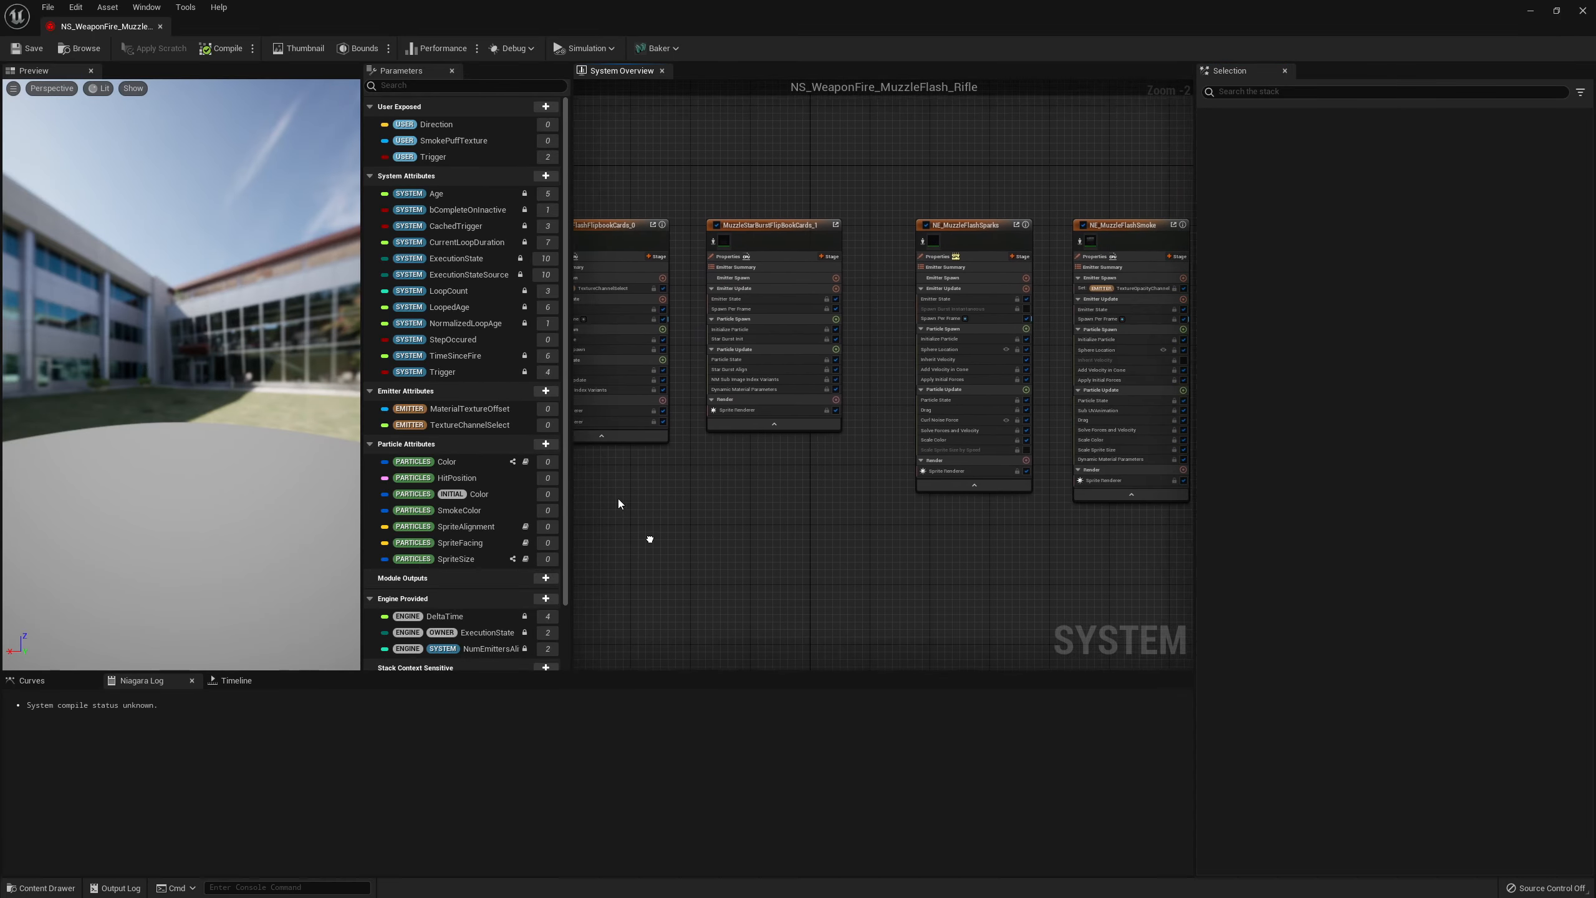
left_click(1583, 11)
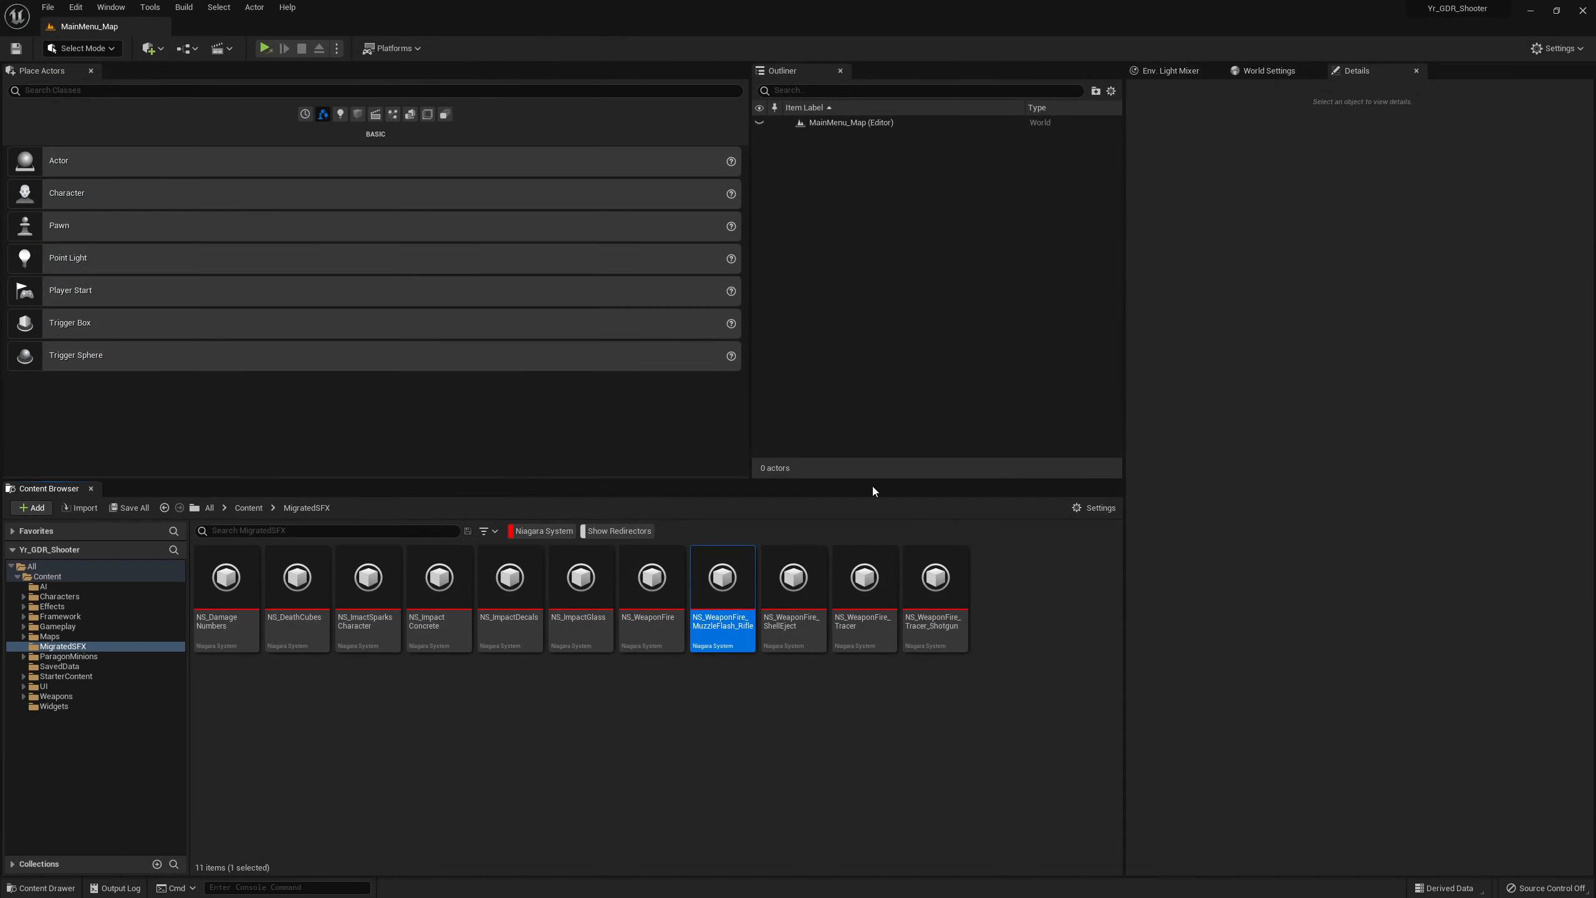
Open NS_WeaponFire_ShellEject and remove the invalid Radius Calculation Type input from Shell_Eject's Collision module with the suggested fix
double_click(813, 594)
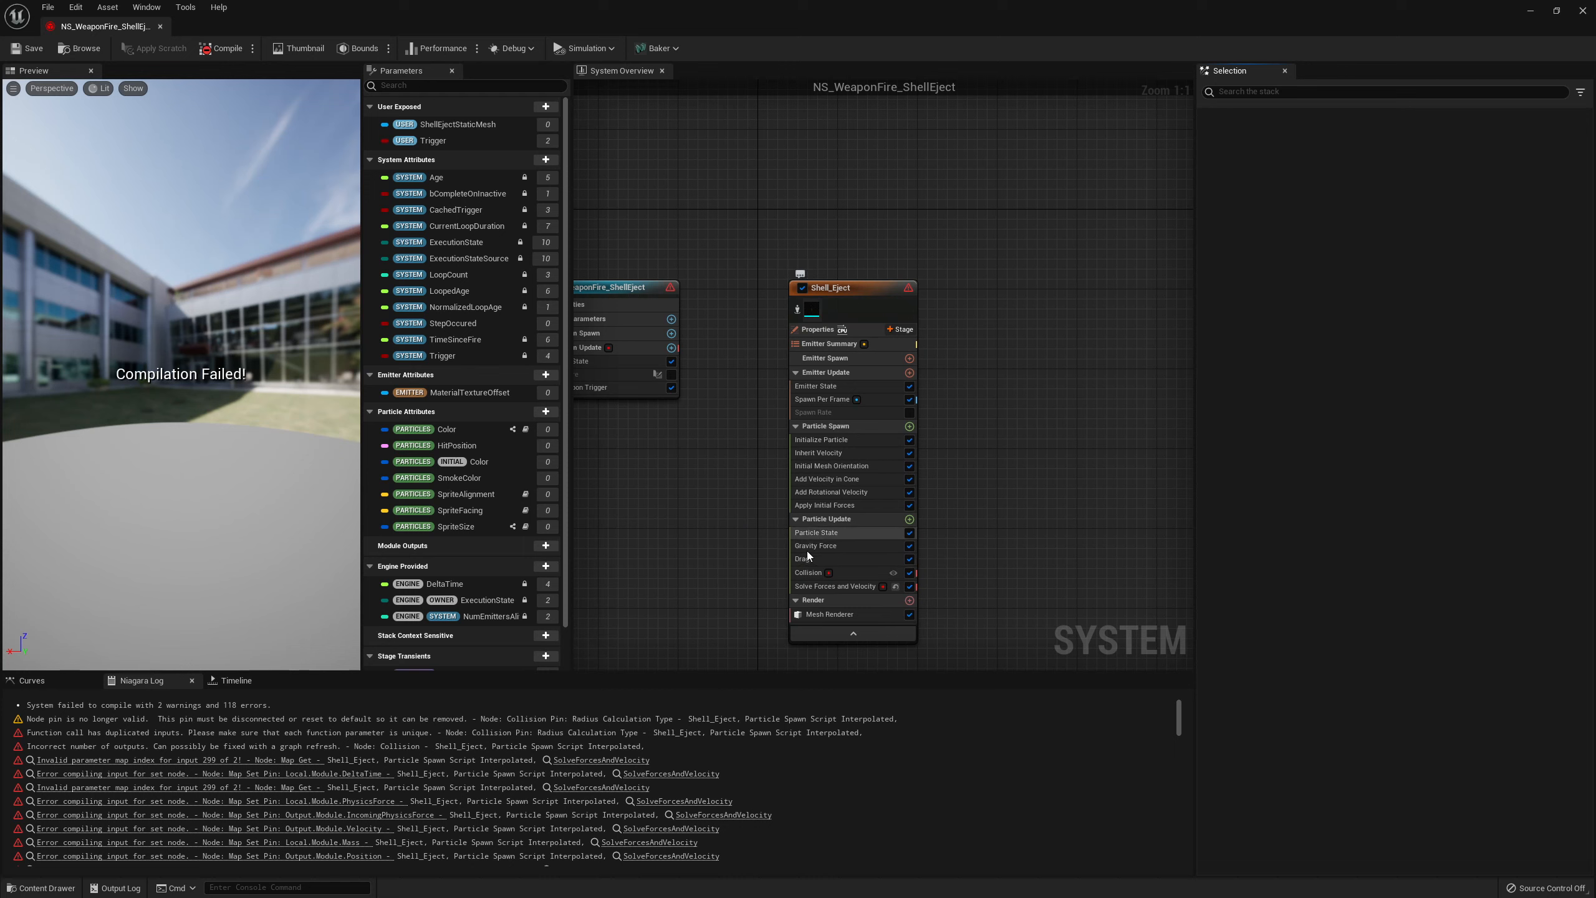
left_click(813, 573)
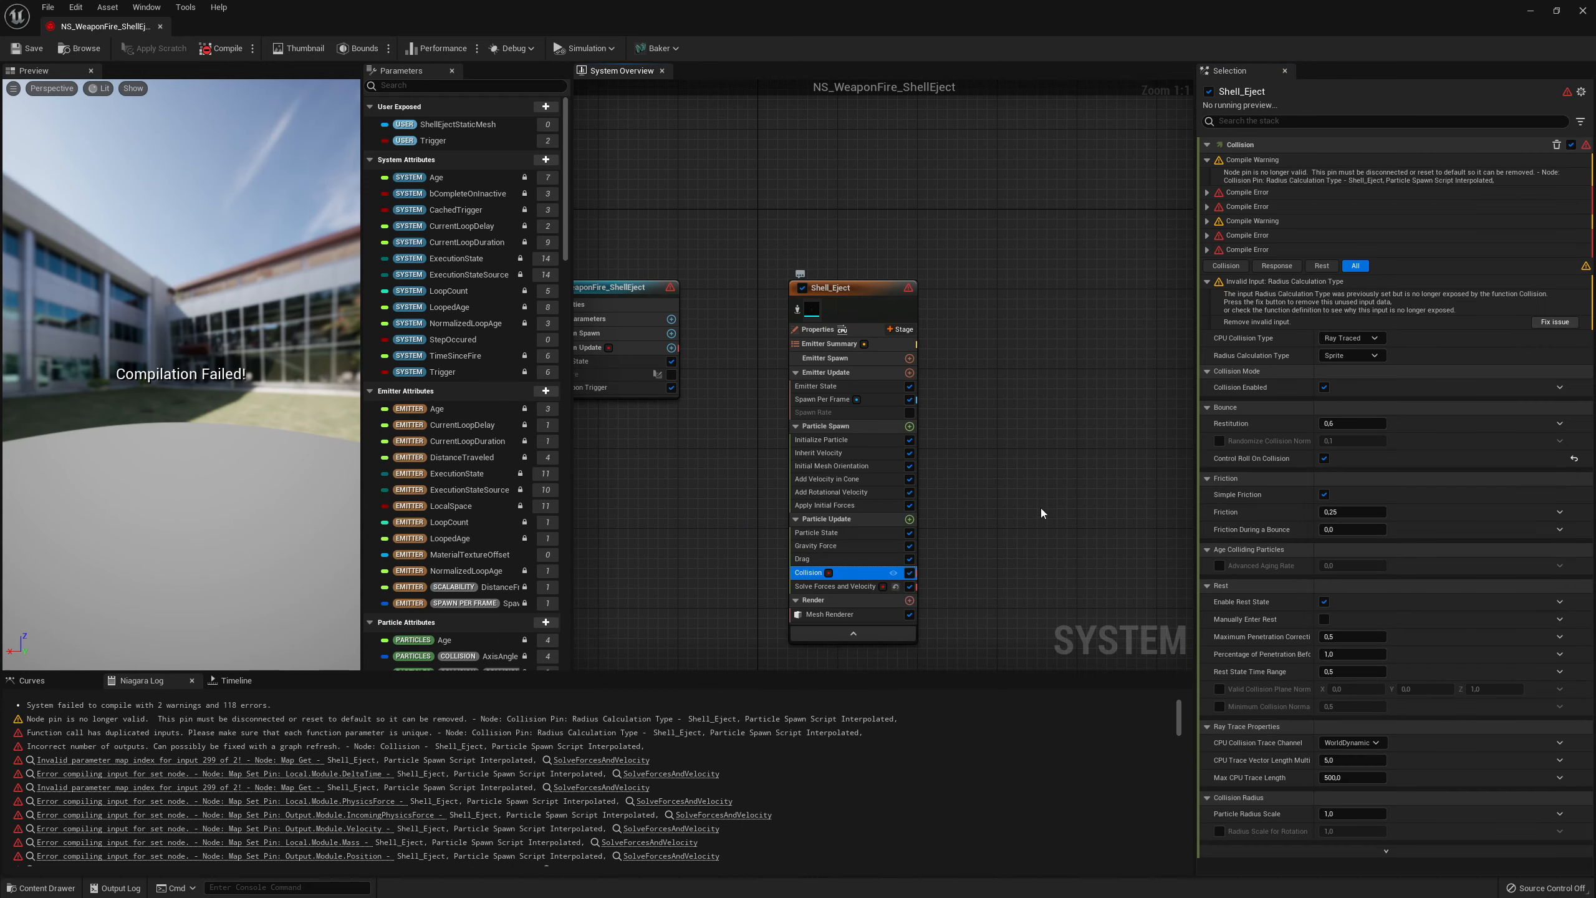
left_click(1554, 321)
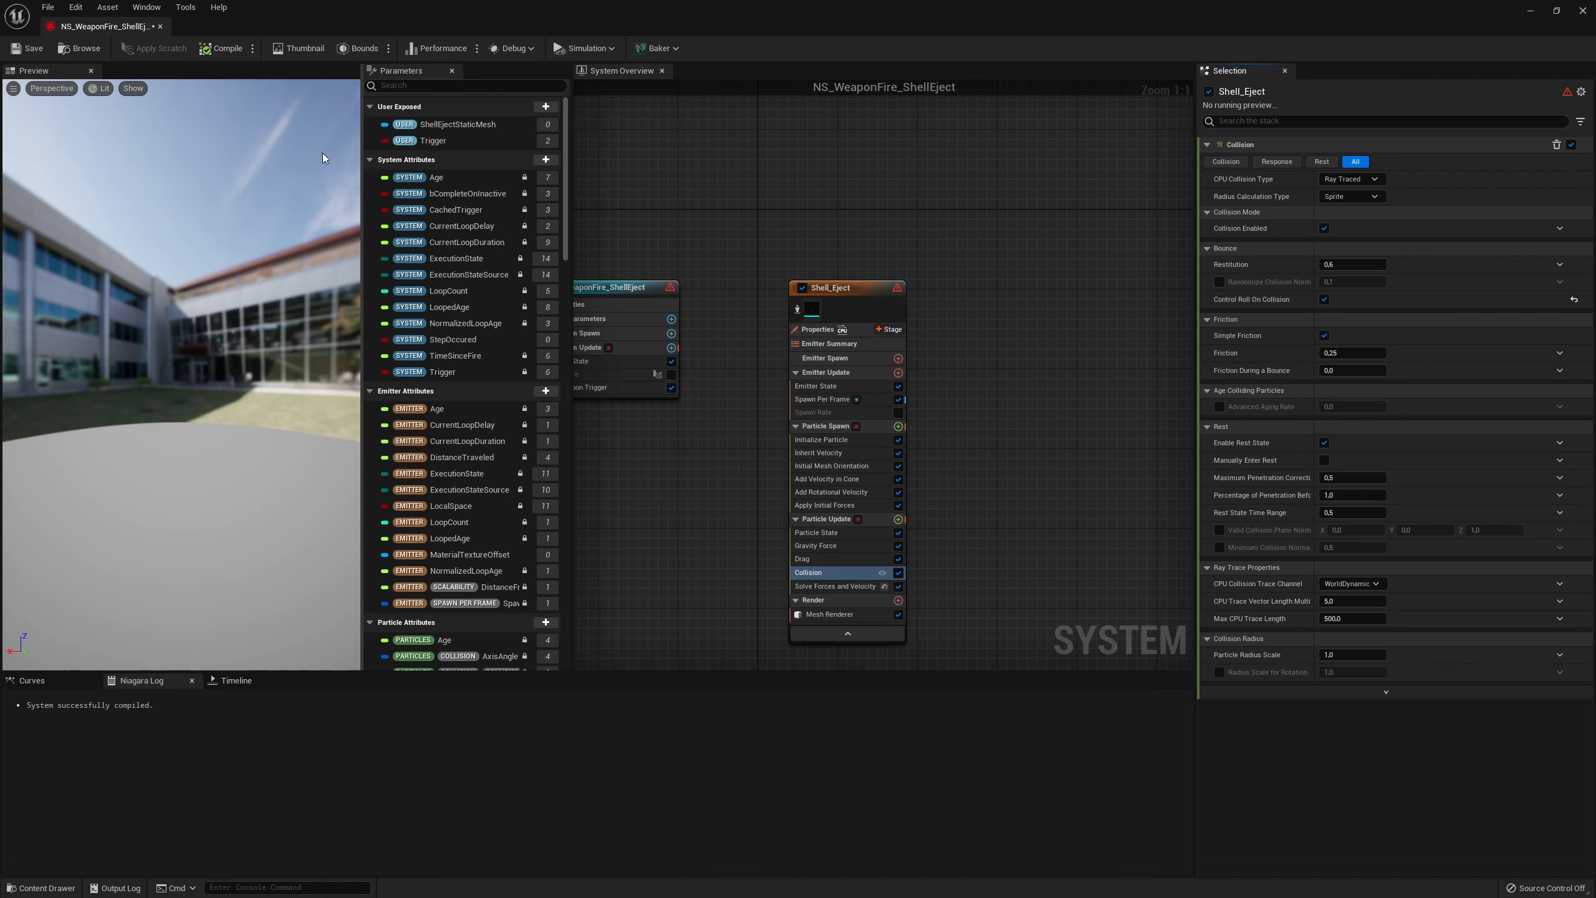
Inspect Shell_Eject's Particle Spawn and Particle Update stages for remaining errors, and close the NS_WeaponFire_ShellEject editor
left_click(866, 427)
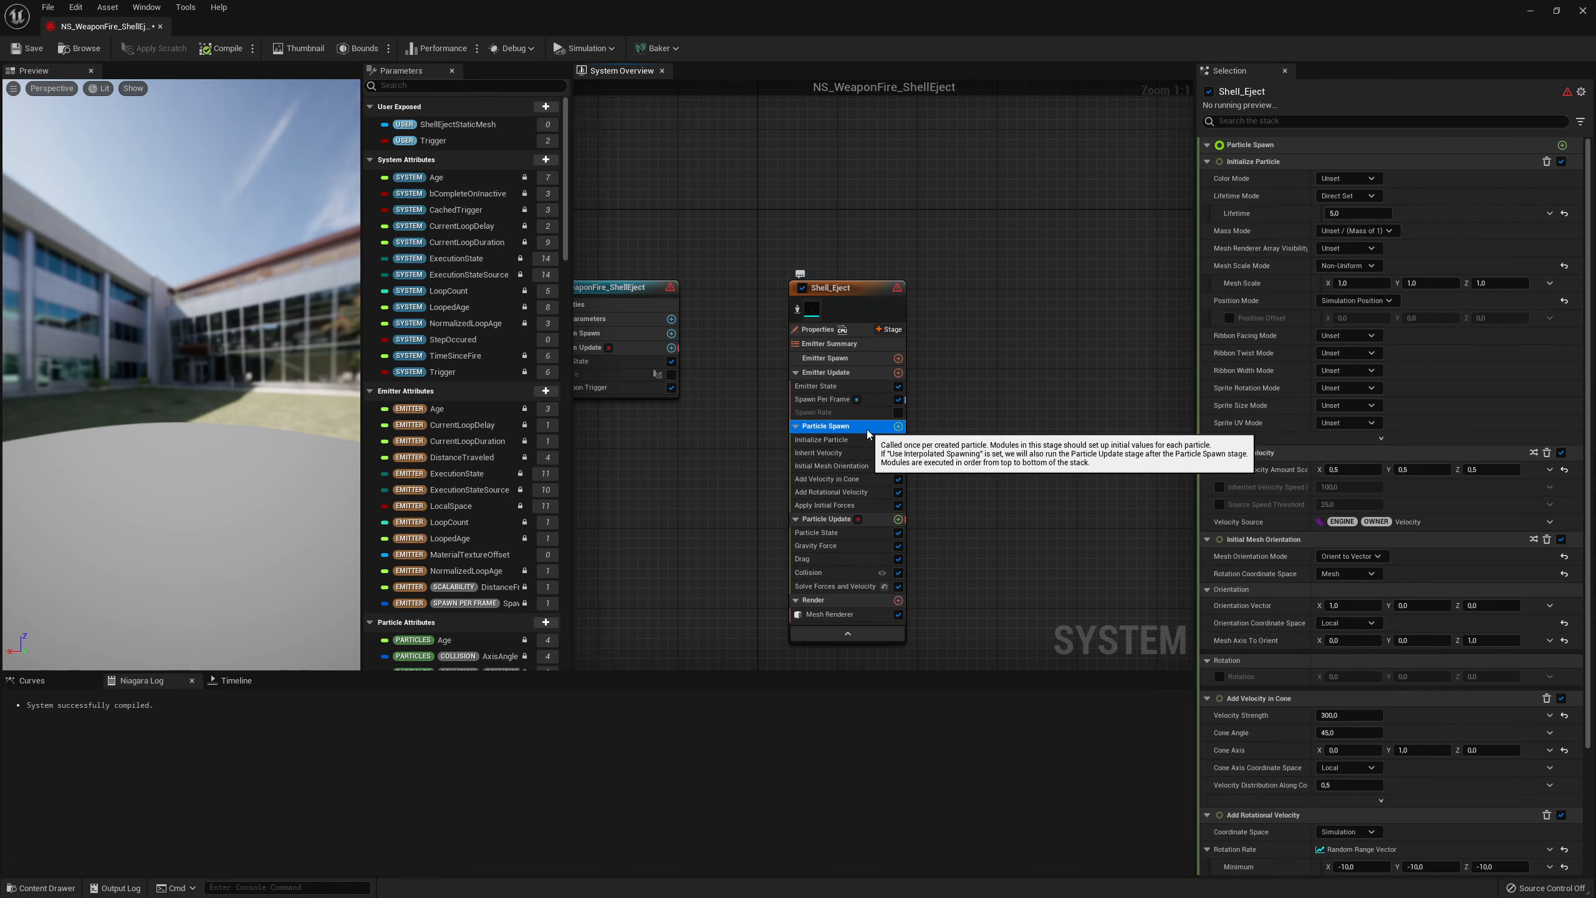
left_click(877, 520)
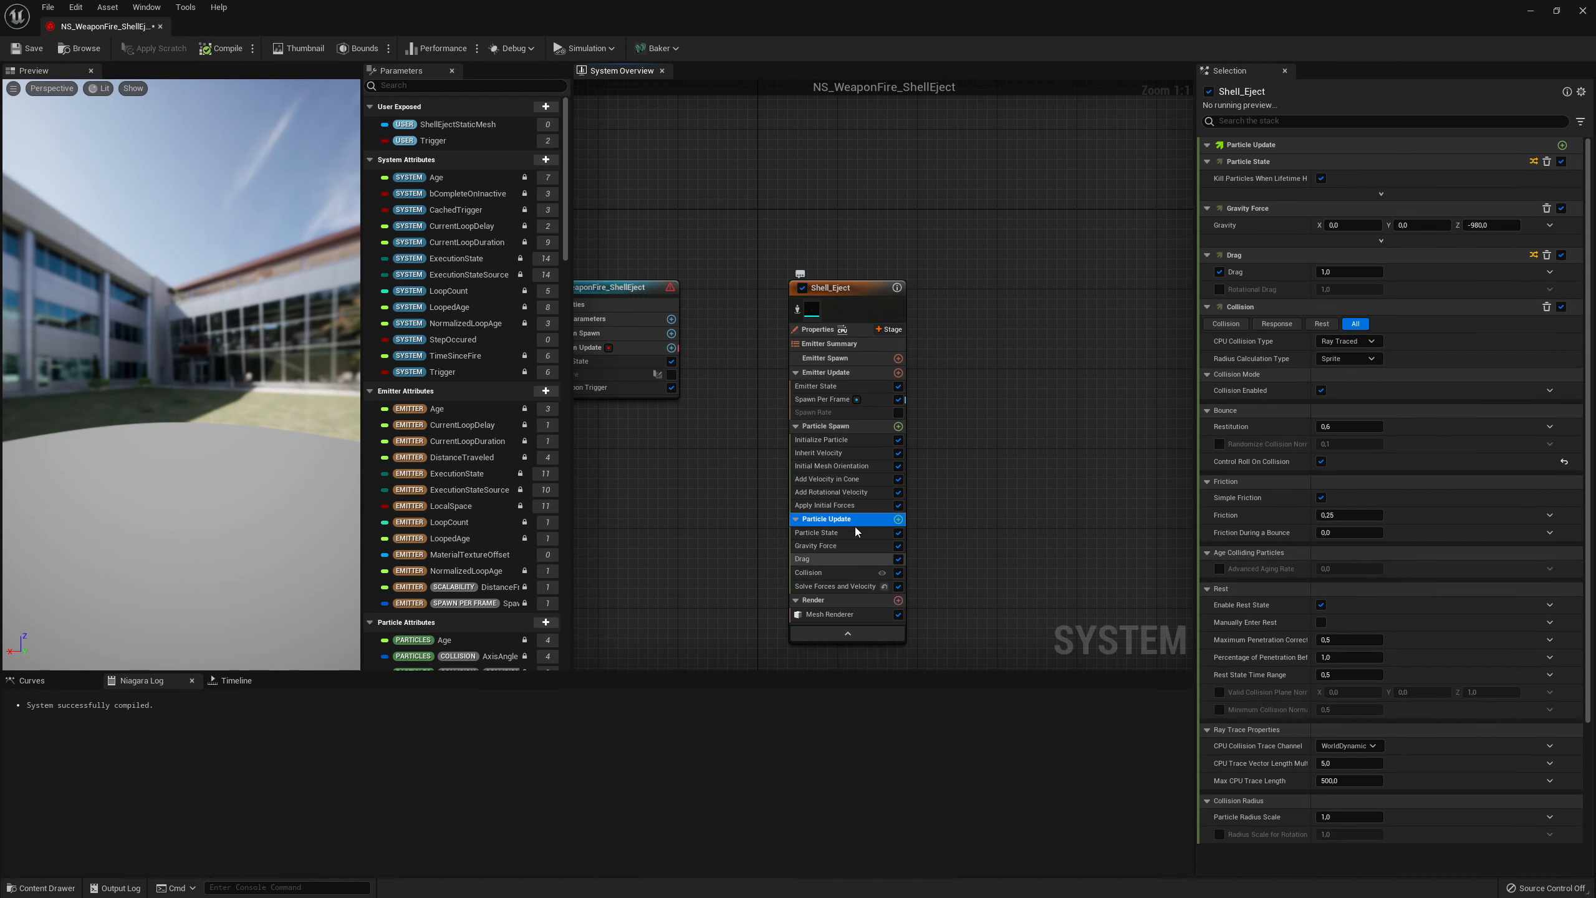
scroll(1406, 365, "down", 3)
scroll(1405, 366, "up", 3)
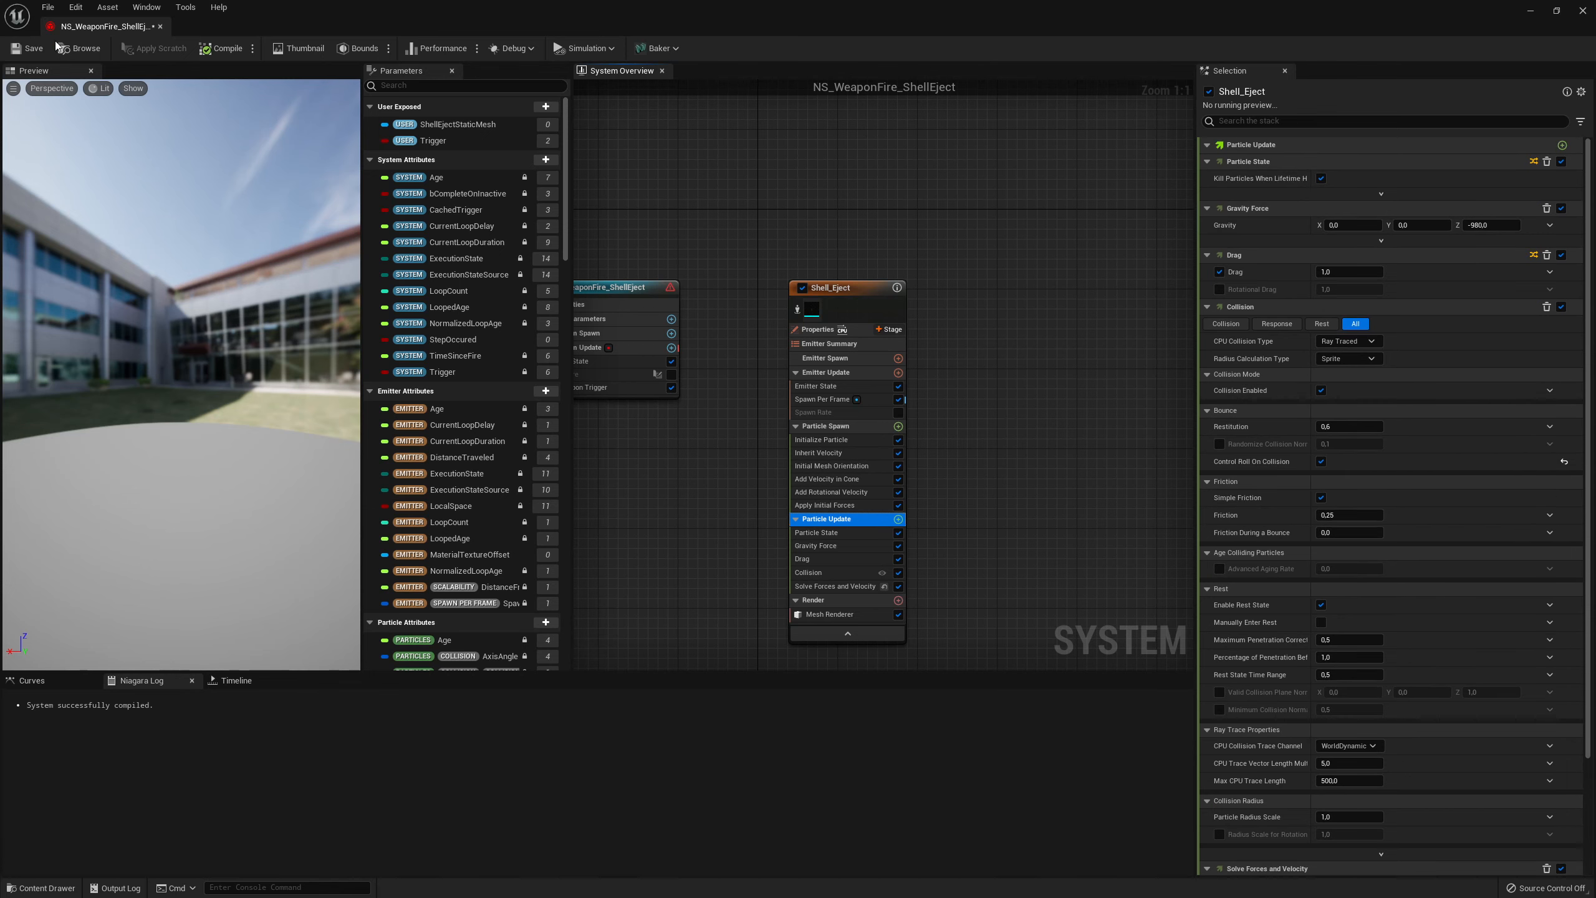
left_click(1582, 10)
Open NS_WeaponFire_Tracer, check its Tracer emitter for compile problems, and close it
double_click(867, 619)
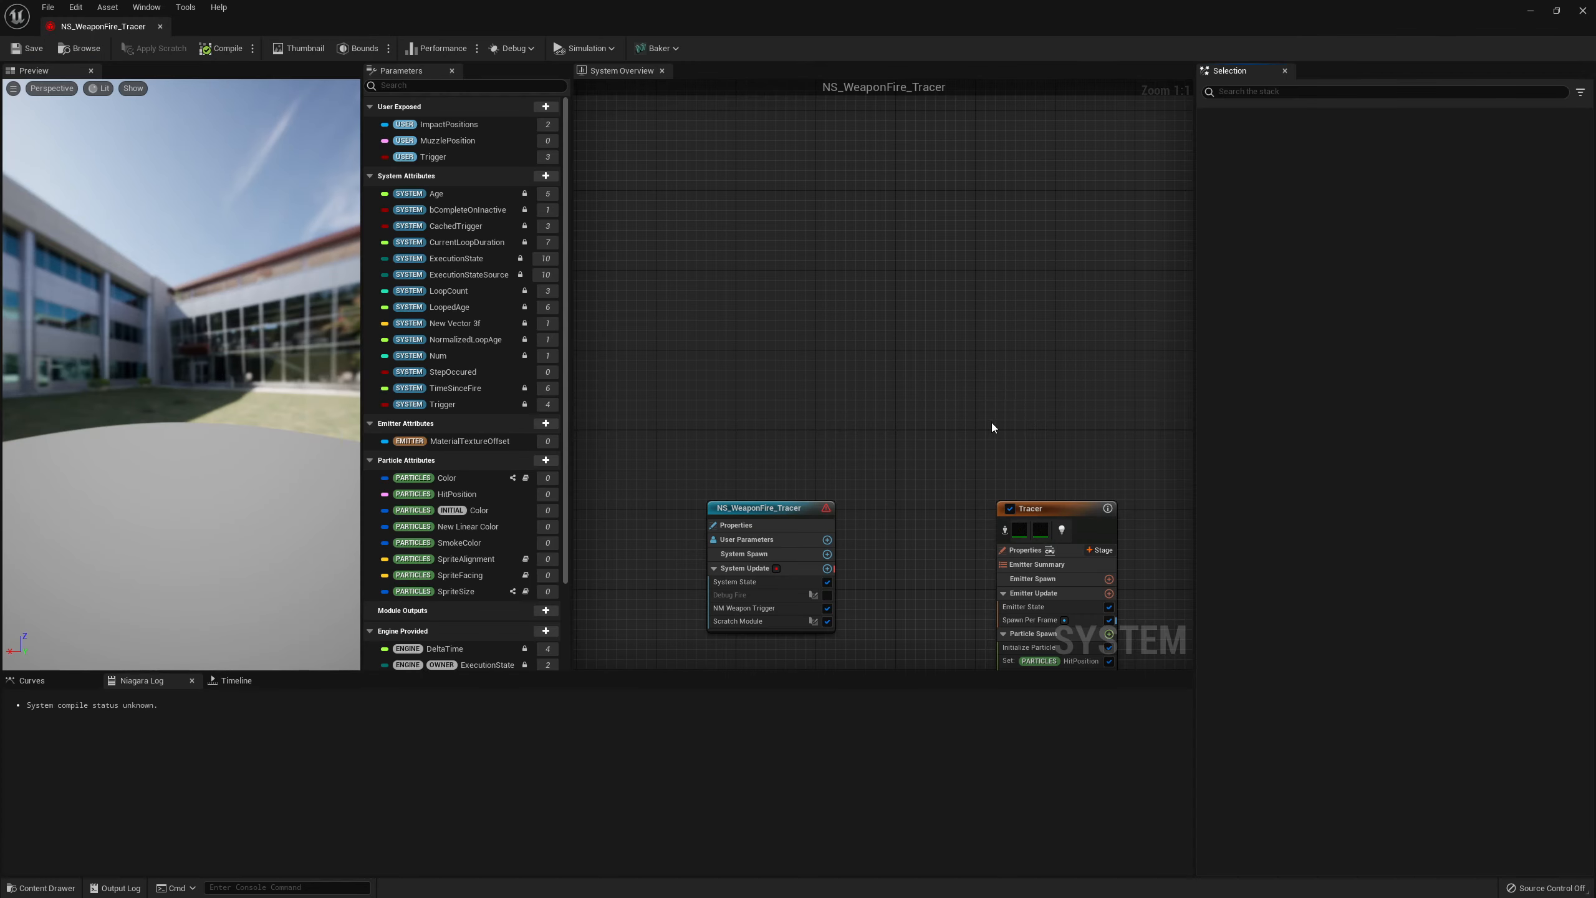
right_click_drag(991, 428, 913, 206)
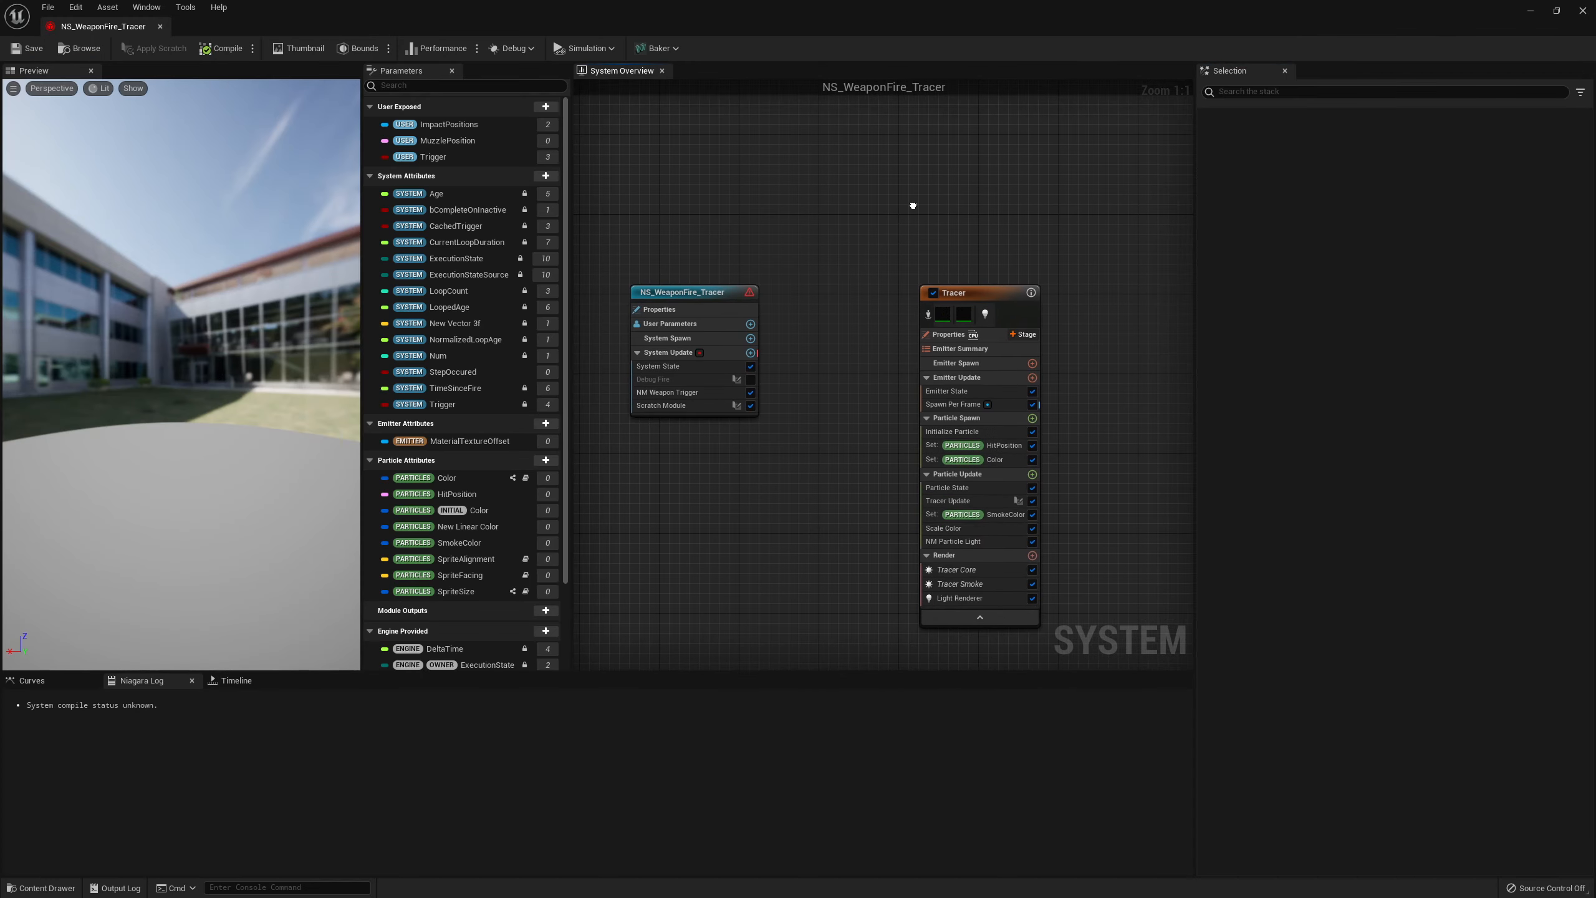
left_click(1583, 10)
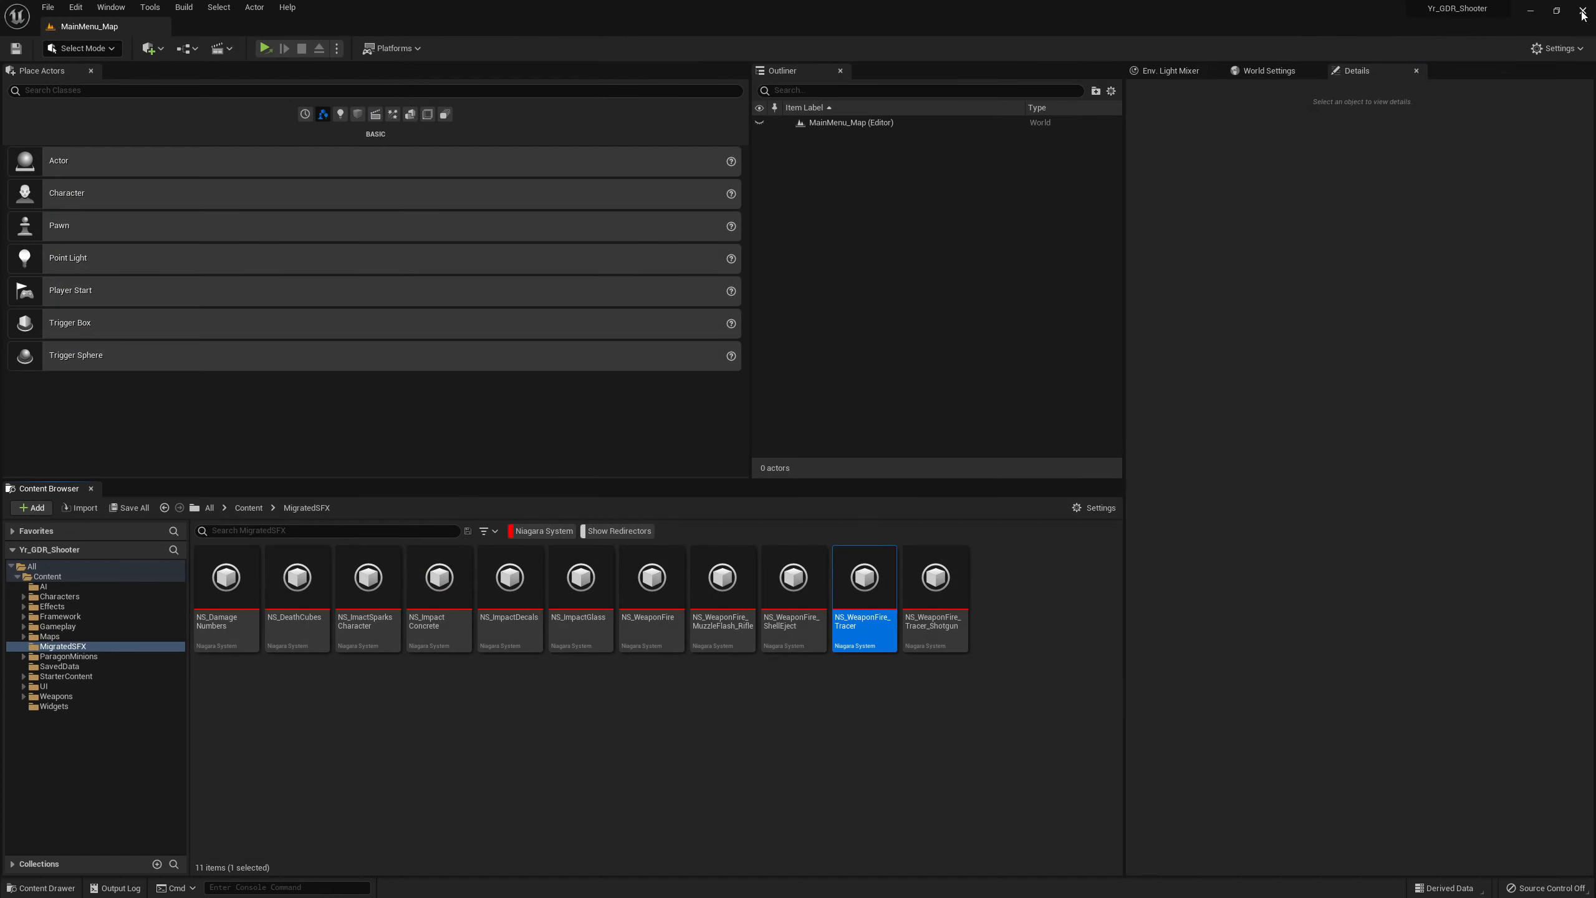
Open NS_WeaponFire_Tracer_Shotgun to check its compile status, save it, and return to the MigratedSFX folder with nothing selected
double_click(935, 582)
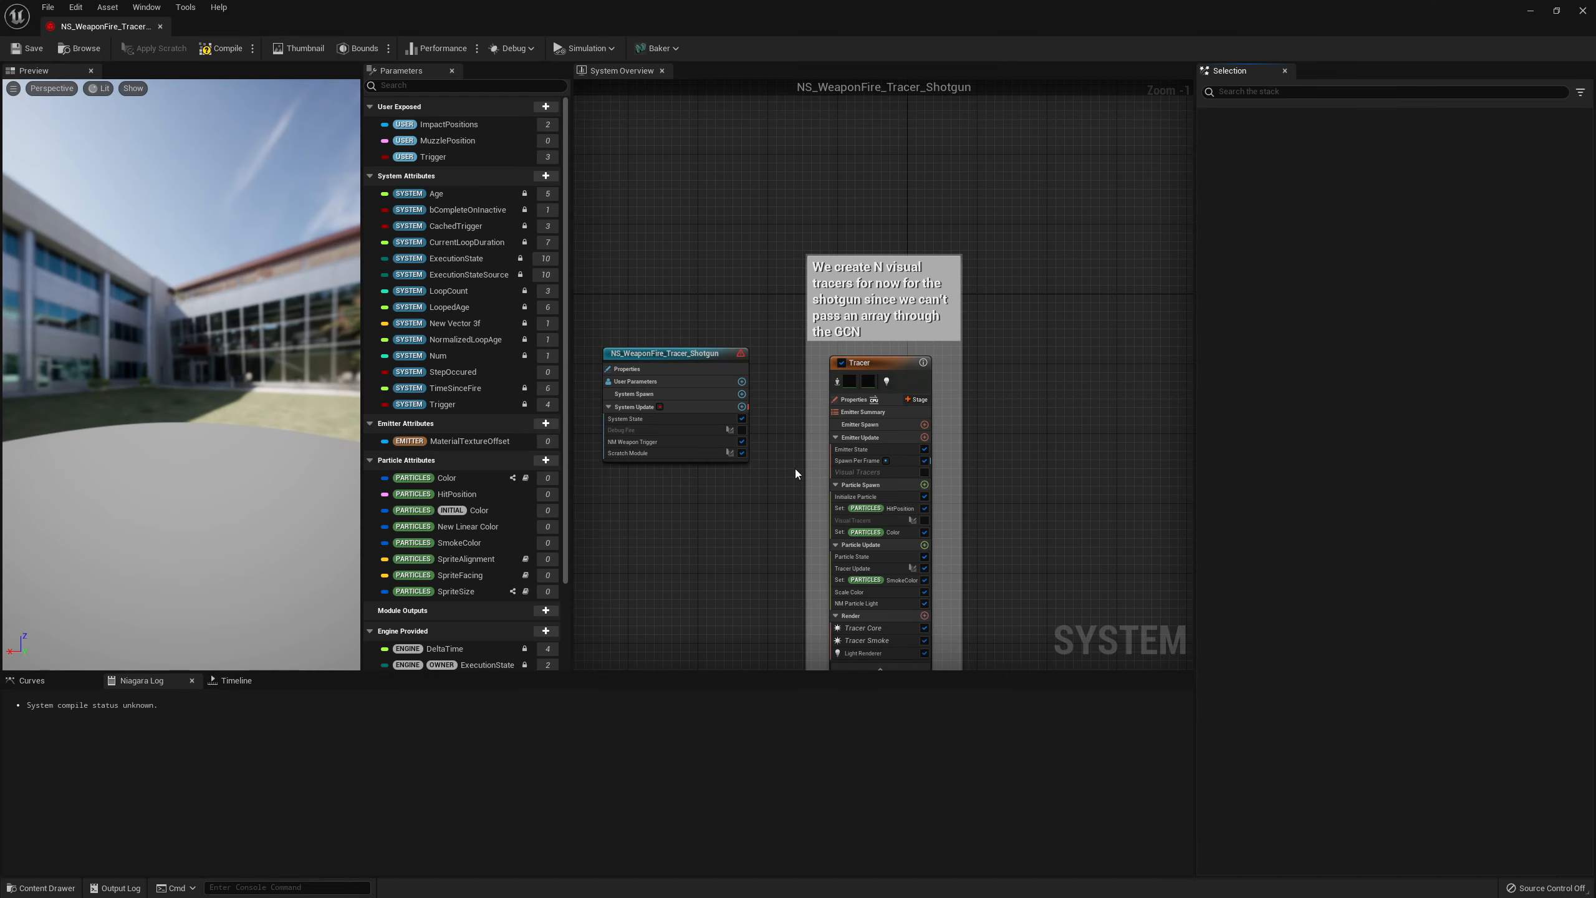
left_click(25, 50)
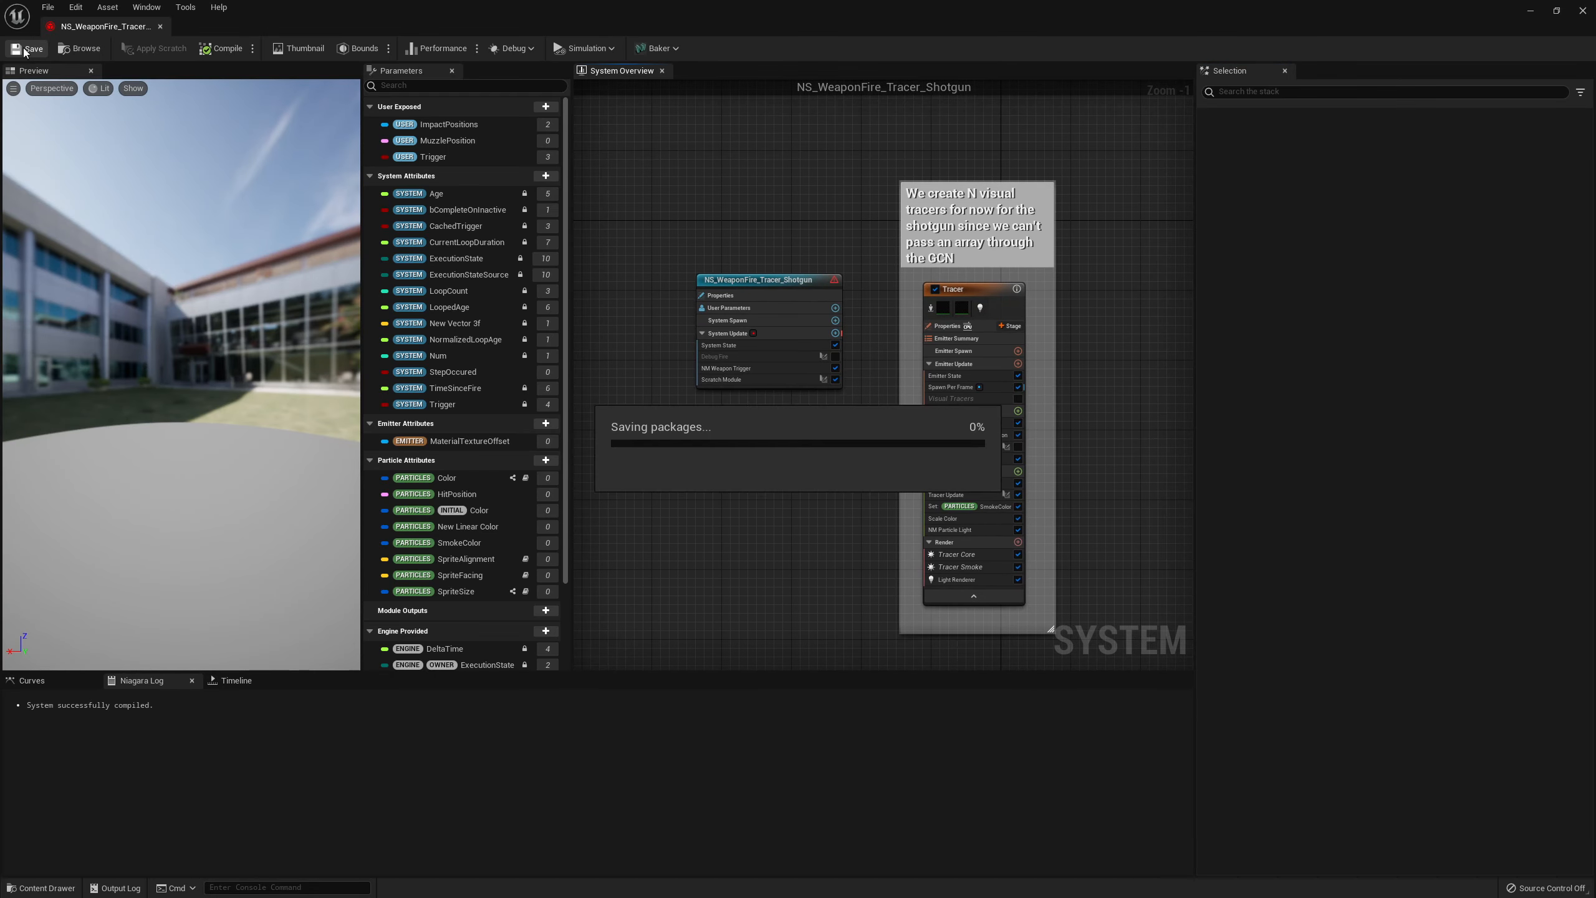
left_click(1582, 10)
left_click(675, 744)
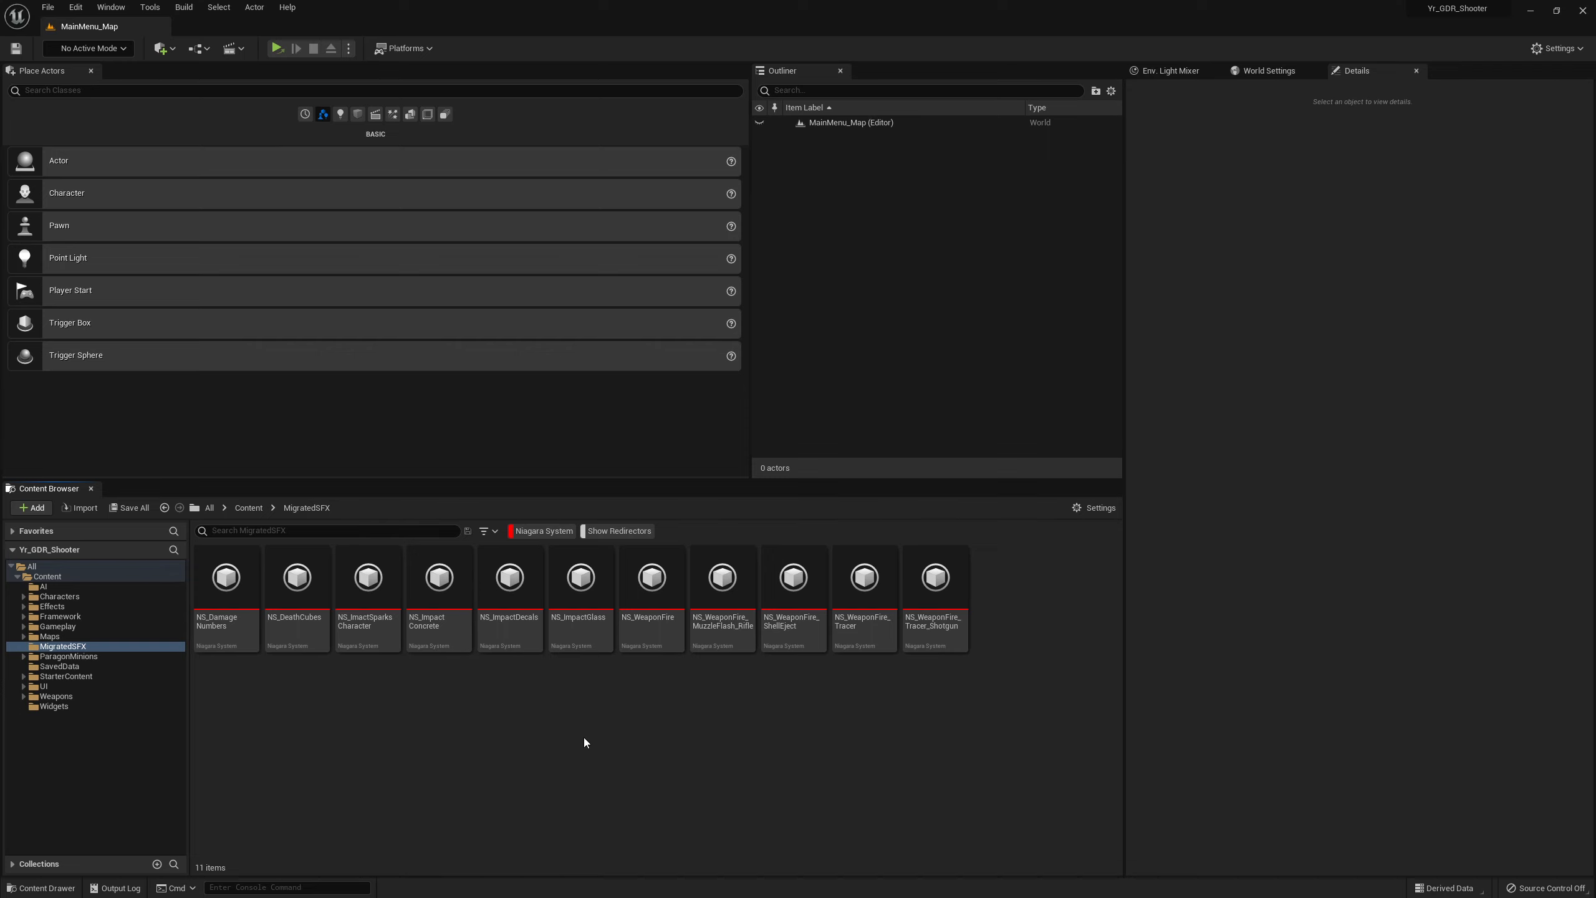
Open NS_DamageNumbers and NS_DeathCubes in turn to check their compile status in the Niagara Log, closing each editor
left_click(227, 606)
double_click(226, 607)
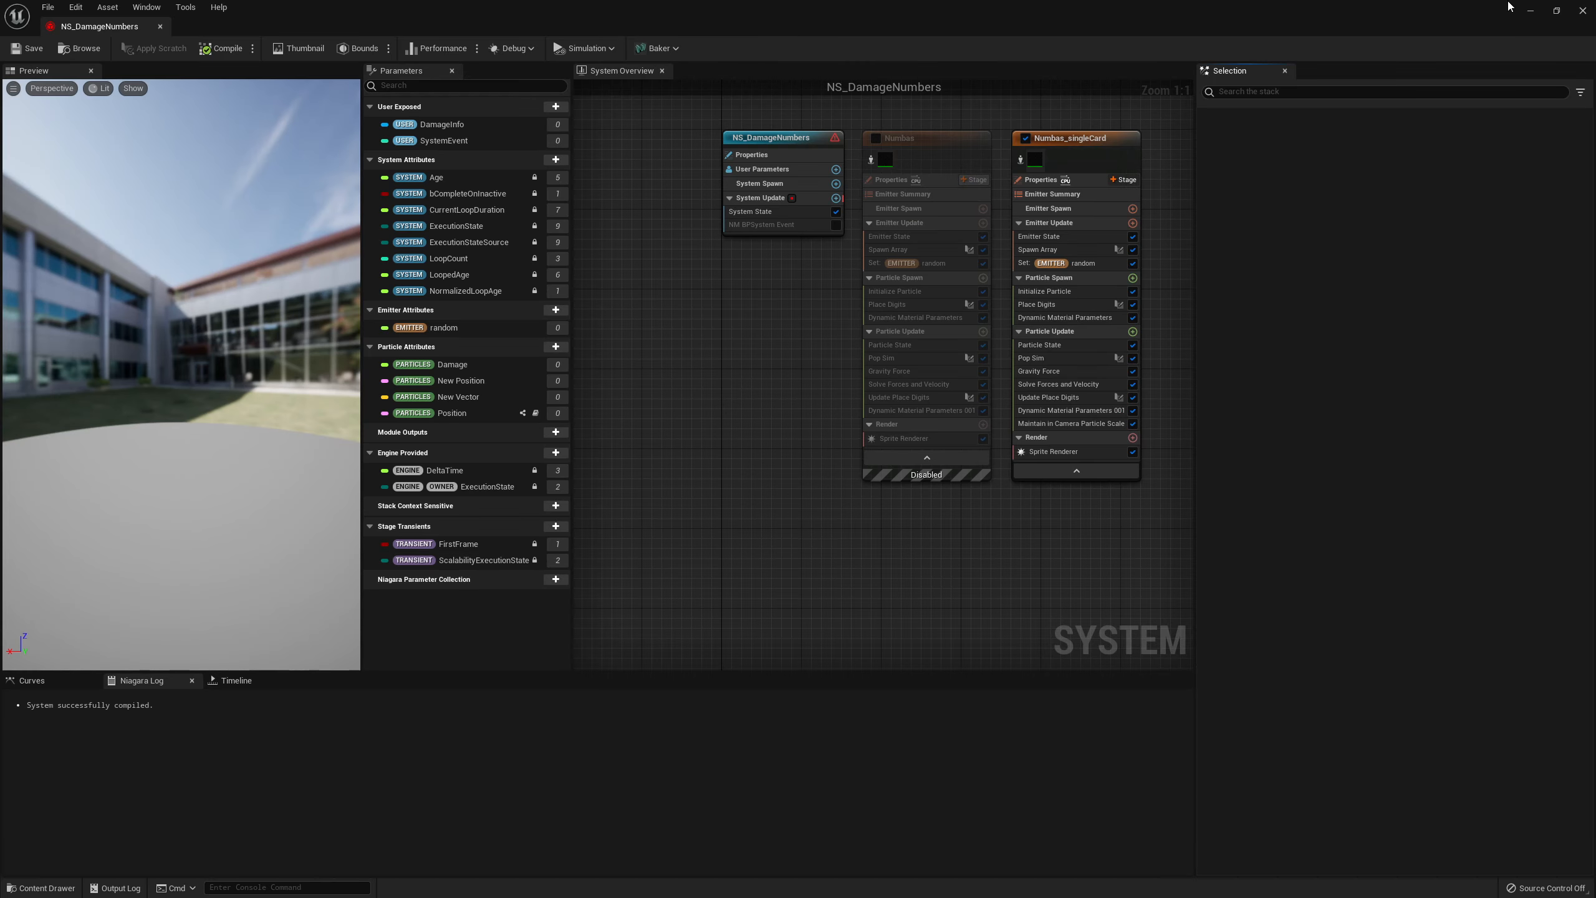
left_click(1583, 10)
left_click(290, 590)
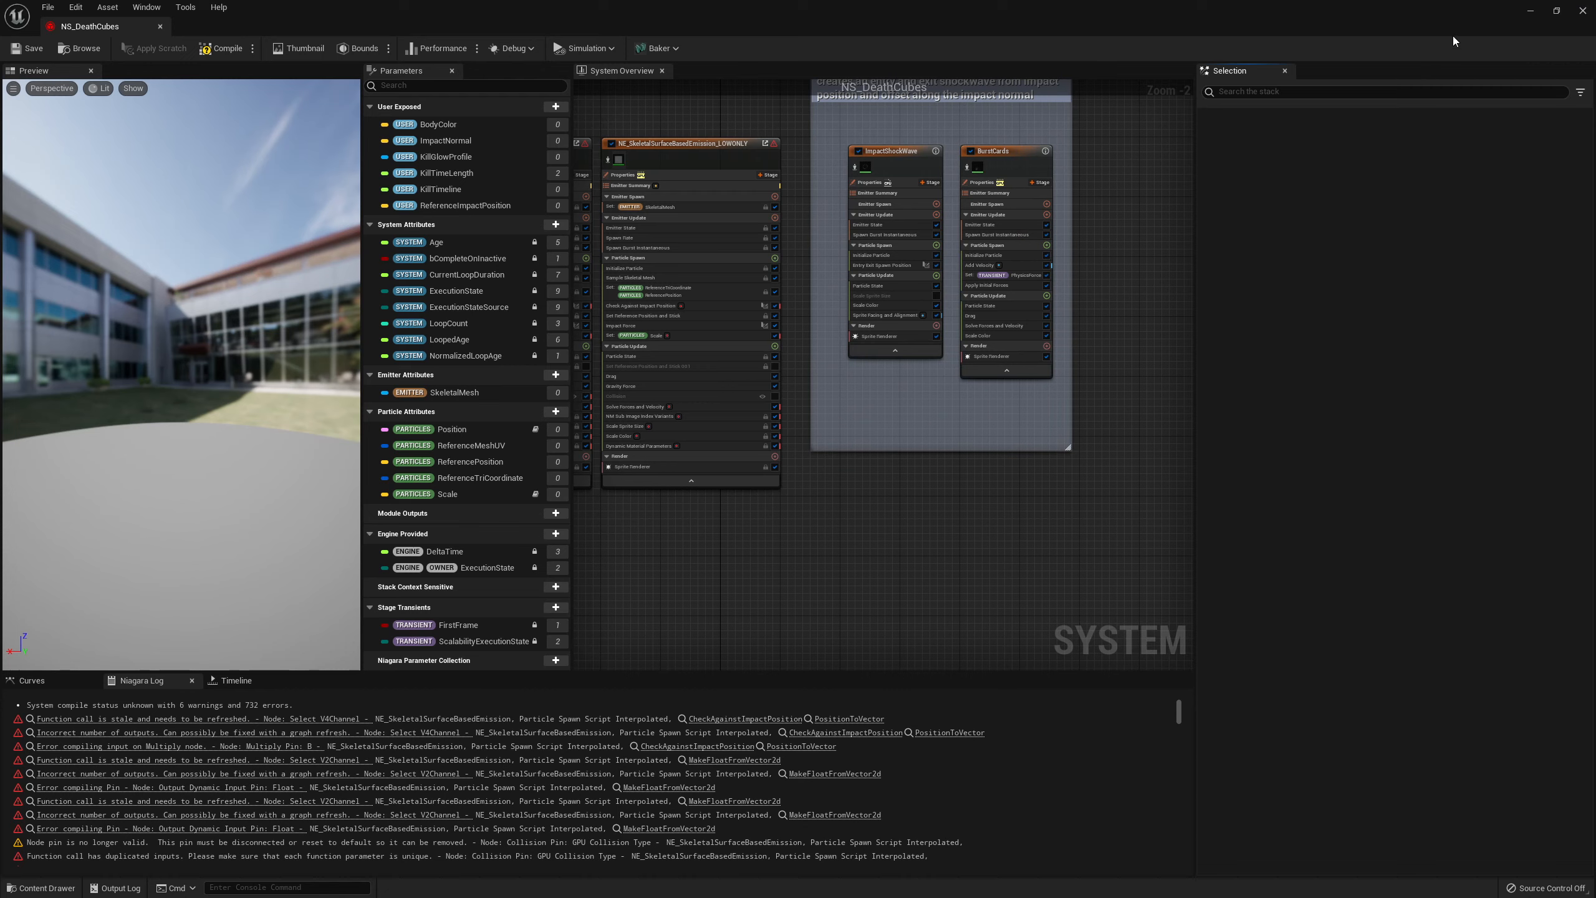
left_click(1583, 11)
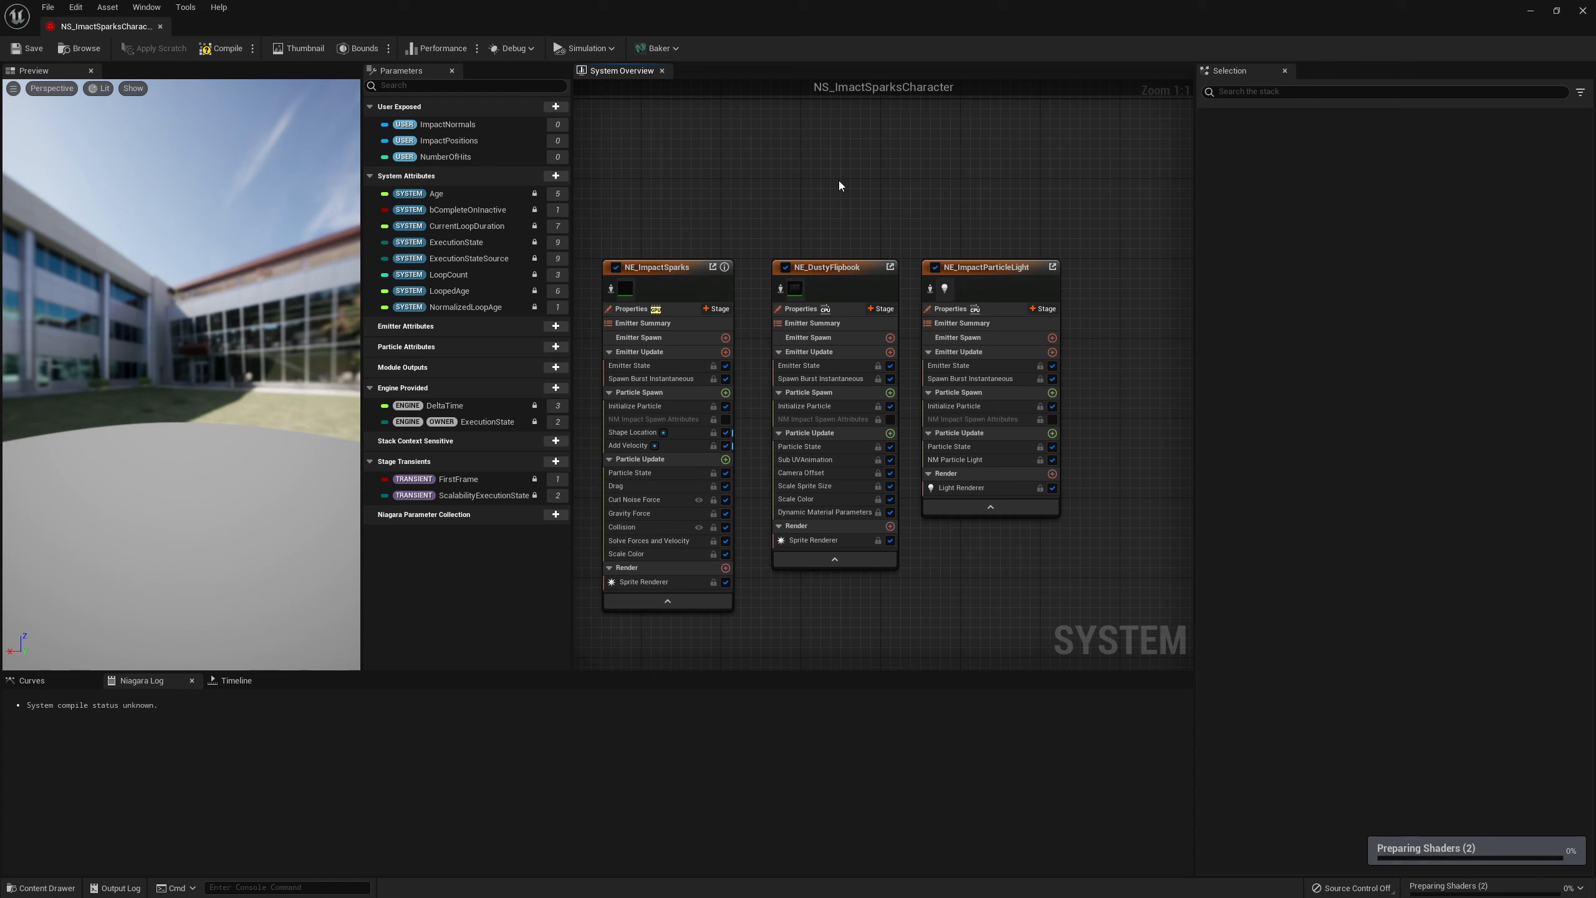
Check the compile status of NS_ImactSparksCharacter and NS_ImpactConcrete and look over their emitters, closing each editor
right_click_drag(845, 209, 891, 210)
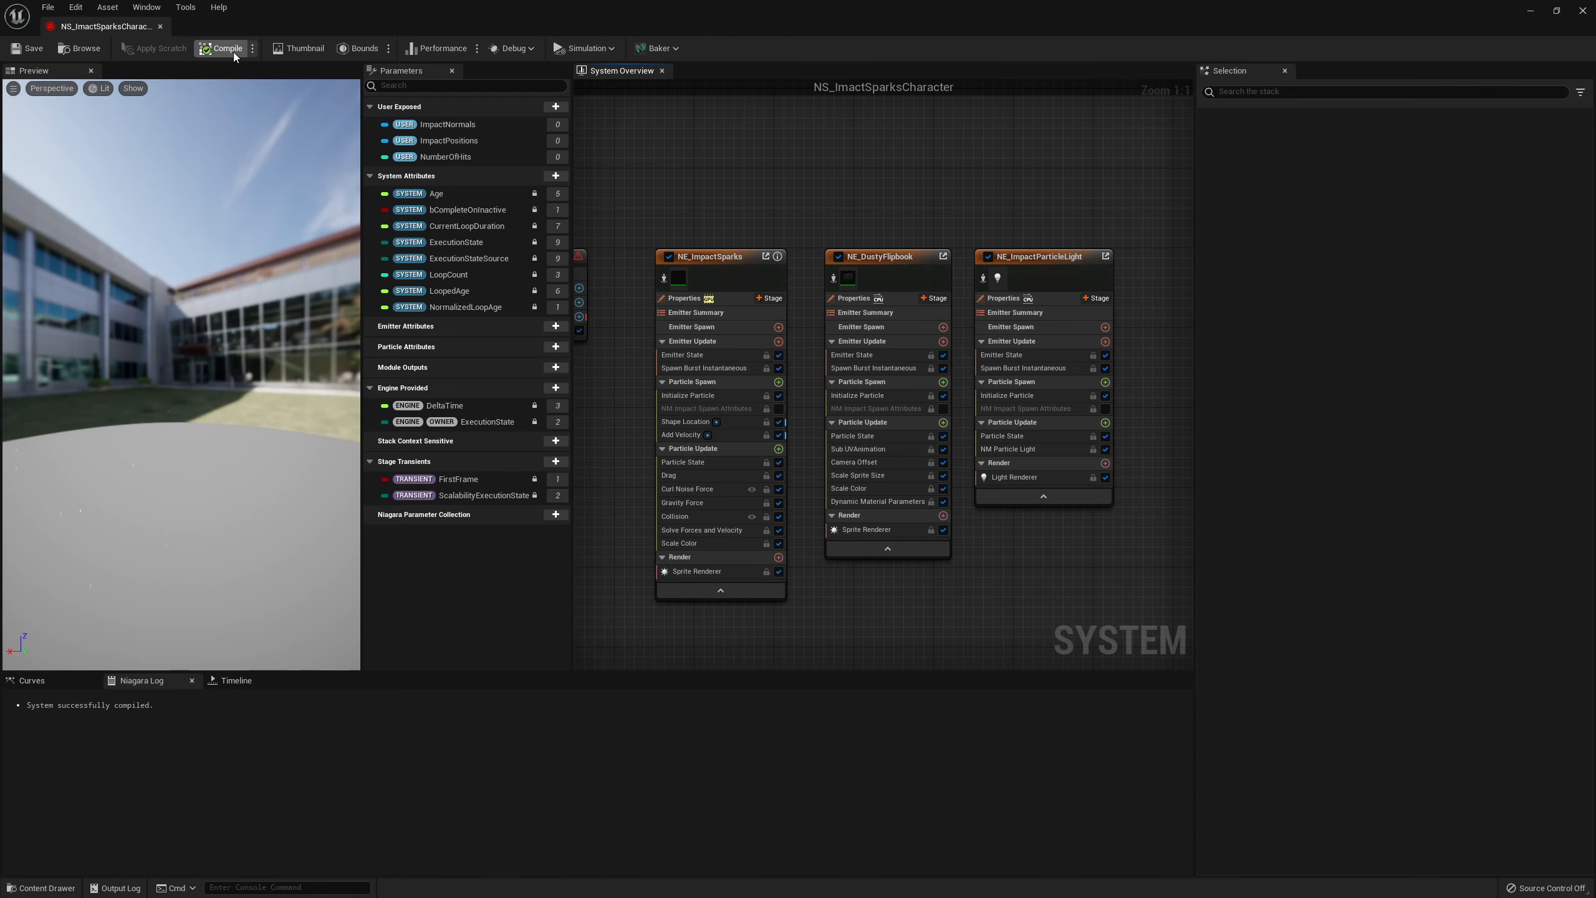
left_click(1582, 10)
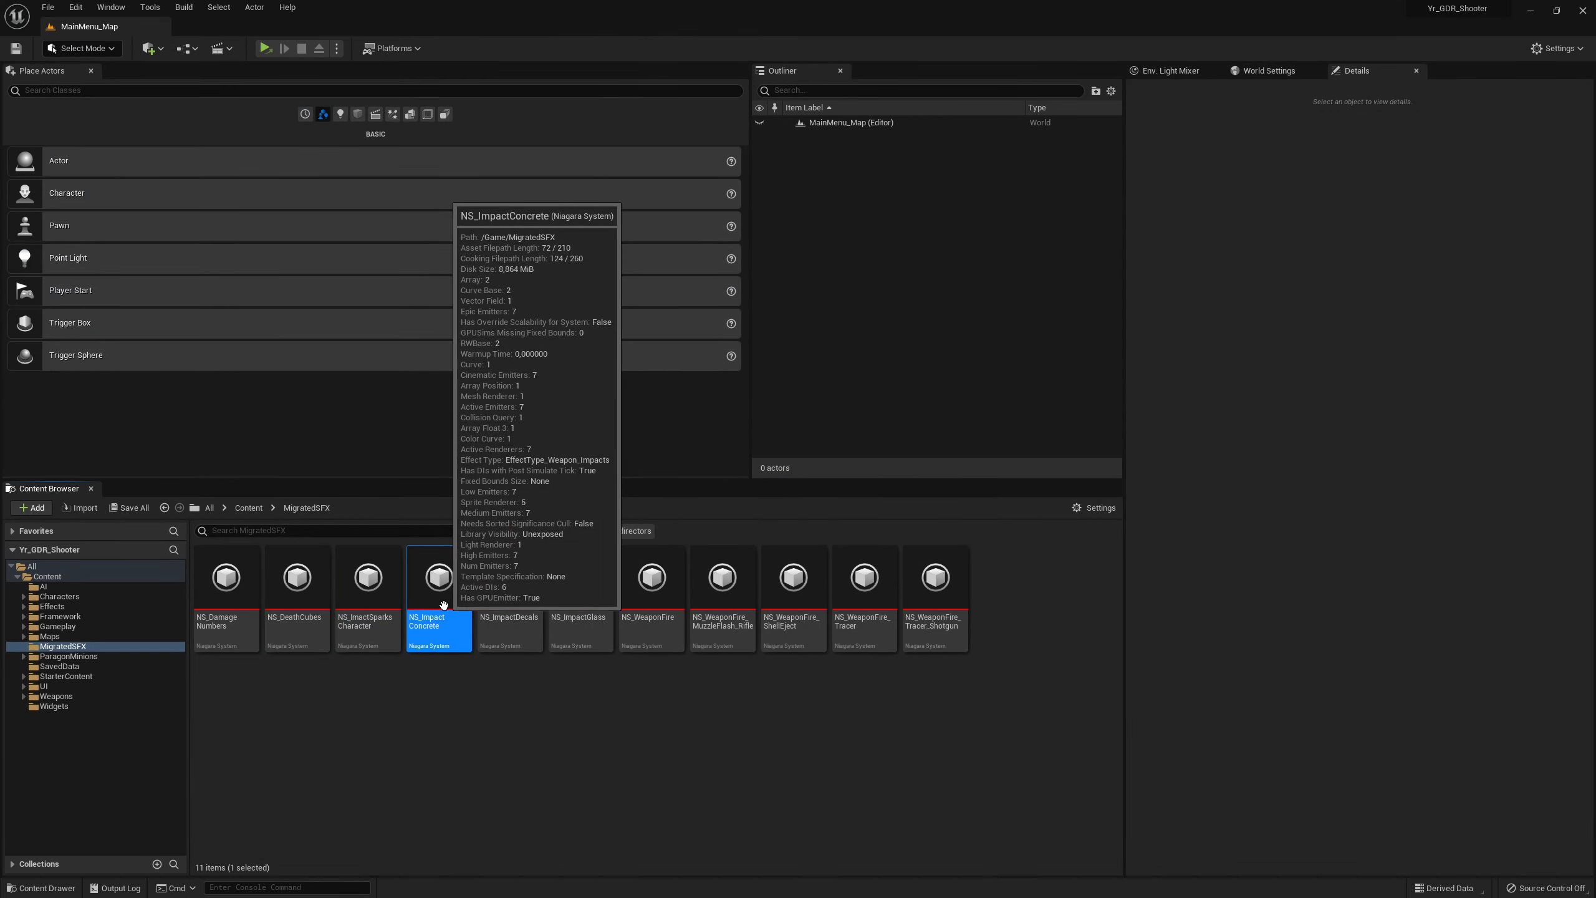
double_click(446, 574)
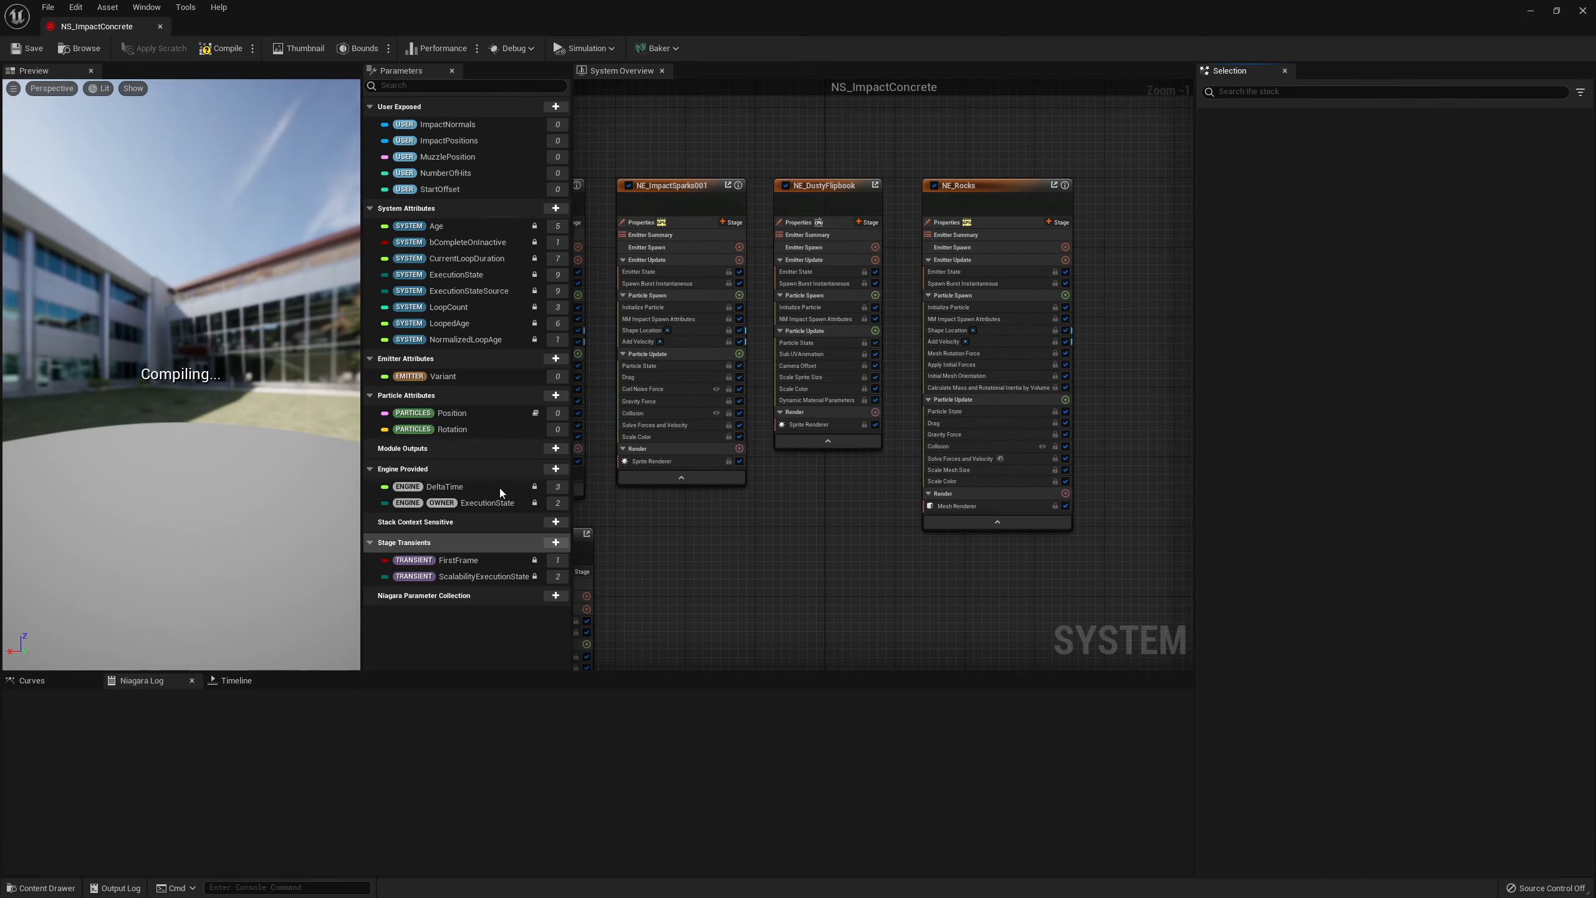
right_click_drag(852, 501, 841, 543)
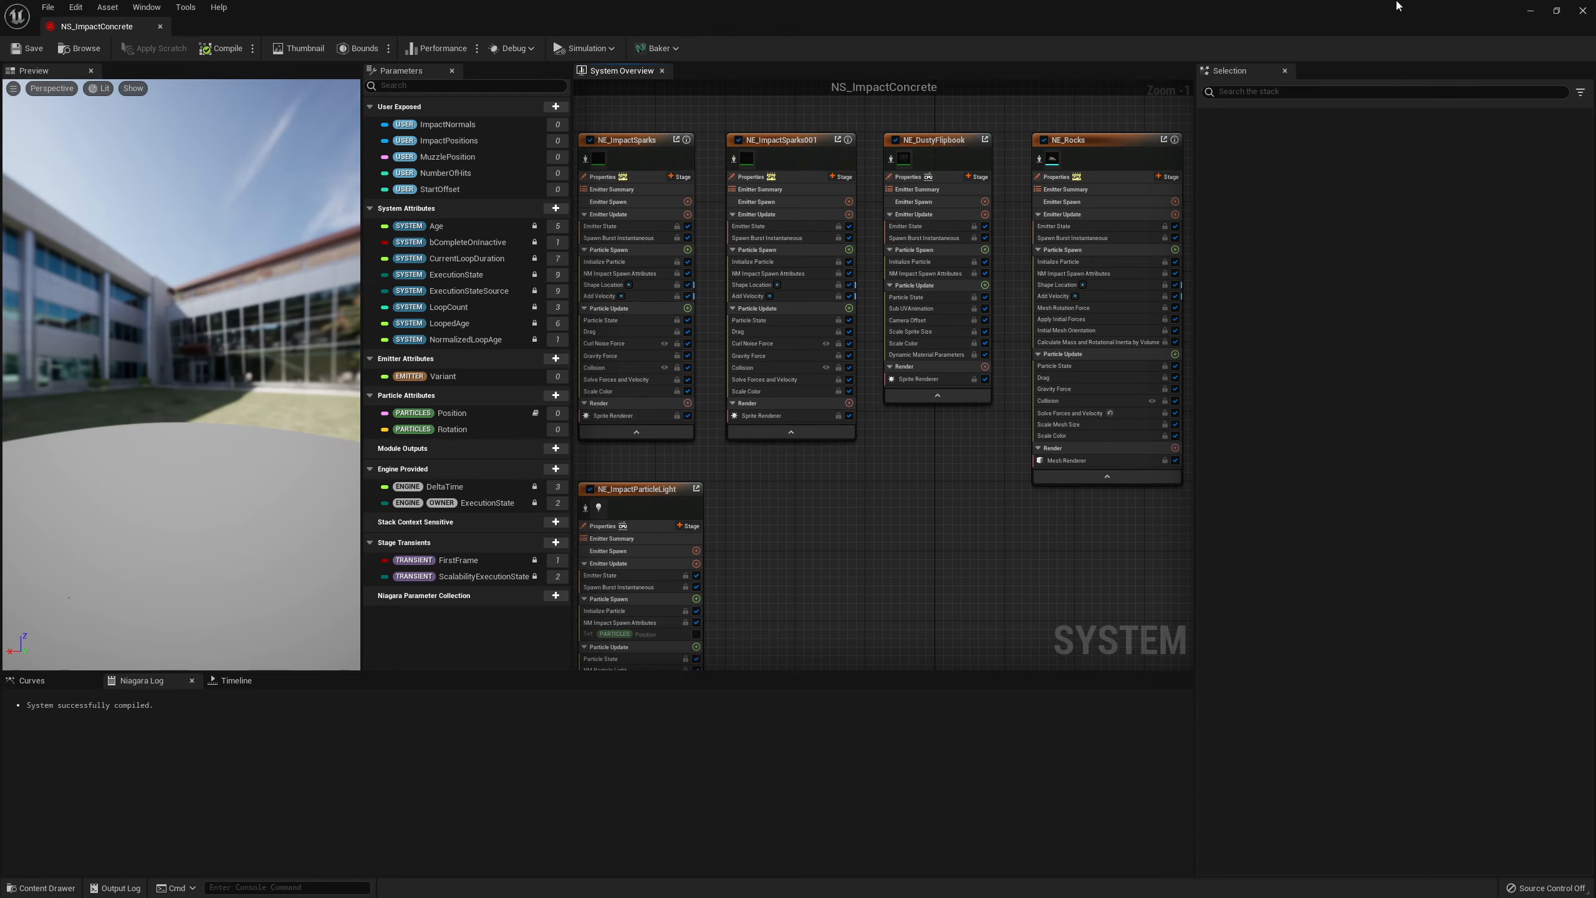
left_click(1579, 11)
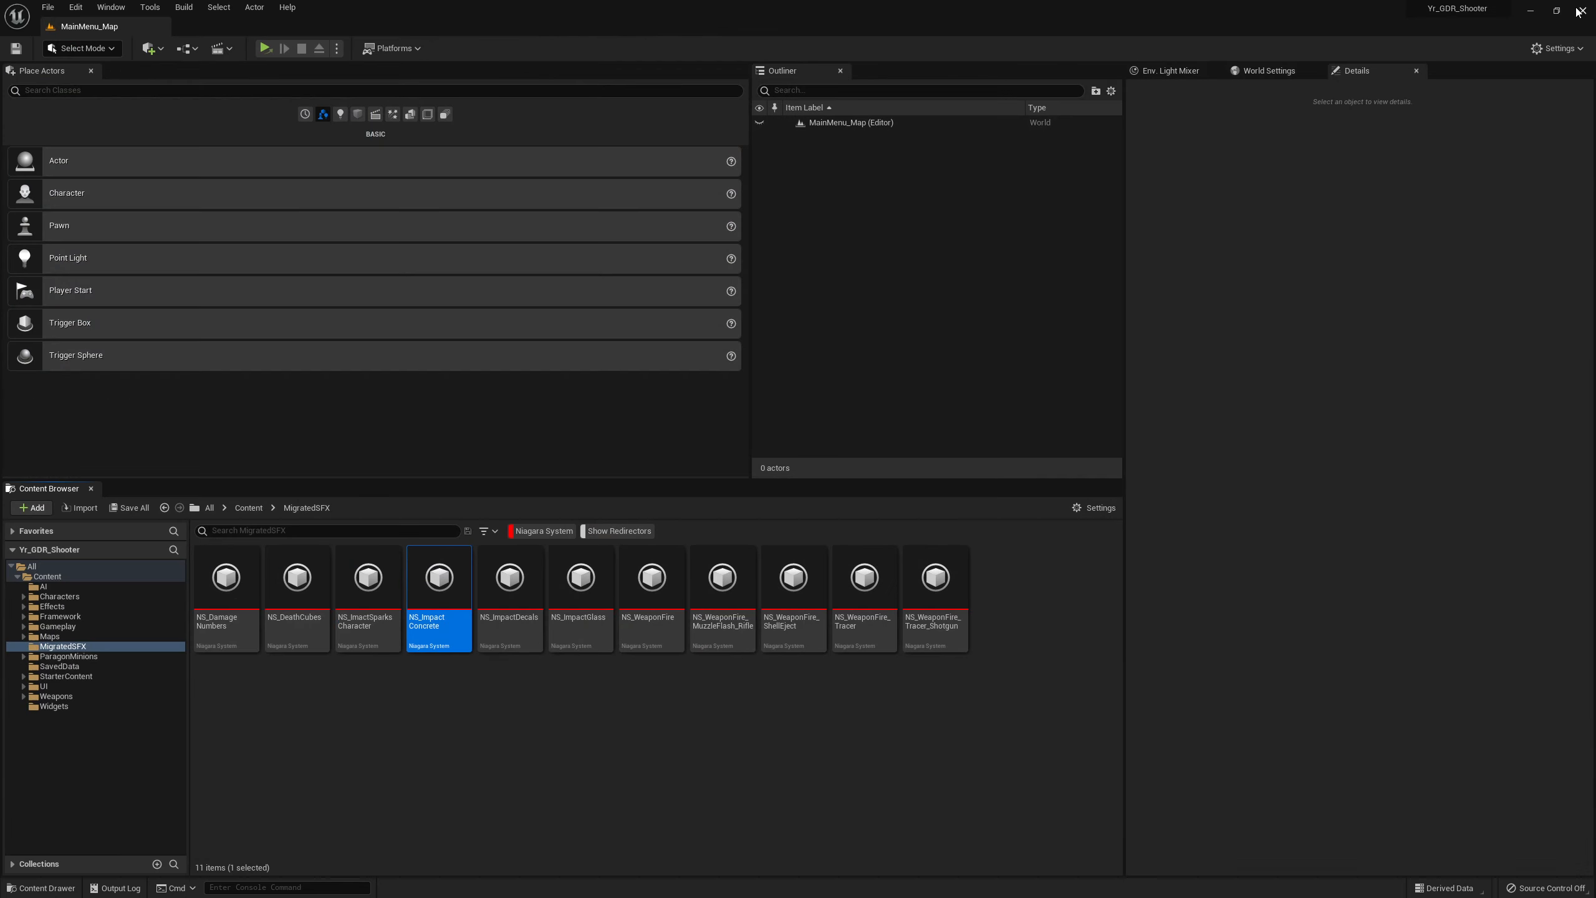
Open NS_ImpactDecals and NS_ImpactGlass in turn to check their compile status and emitters, closing each editor
double_click(489, 589)
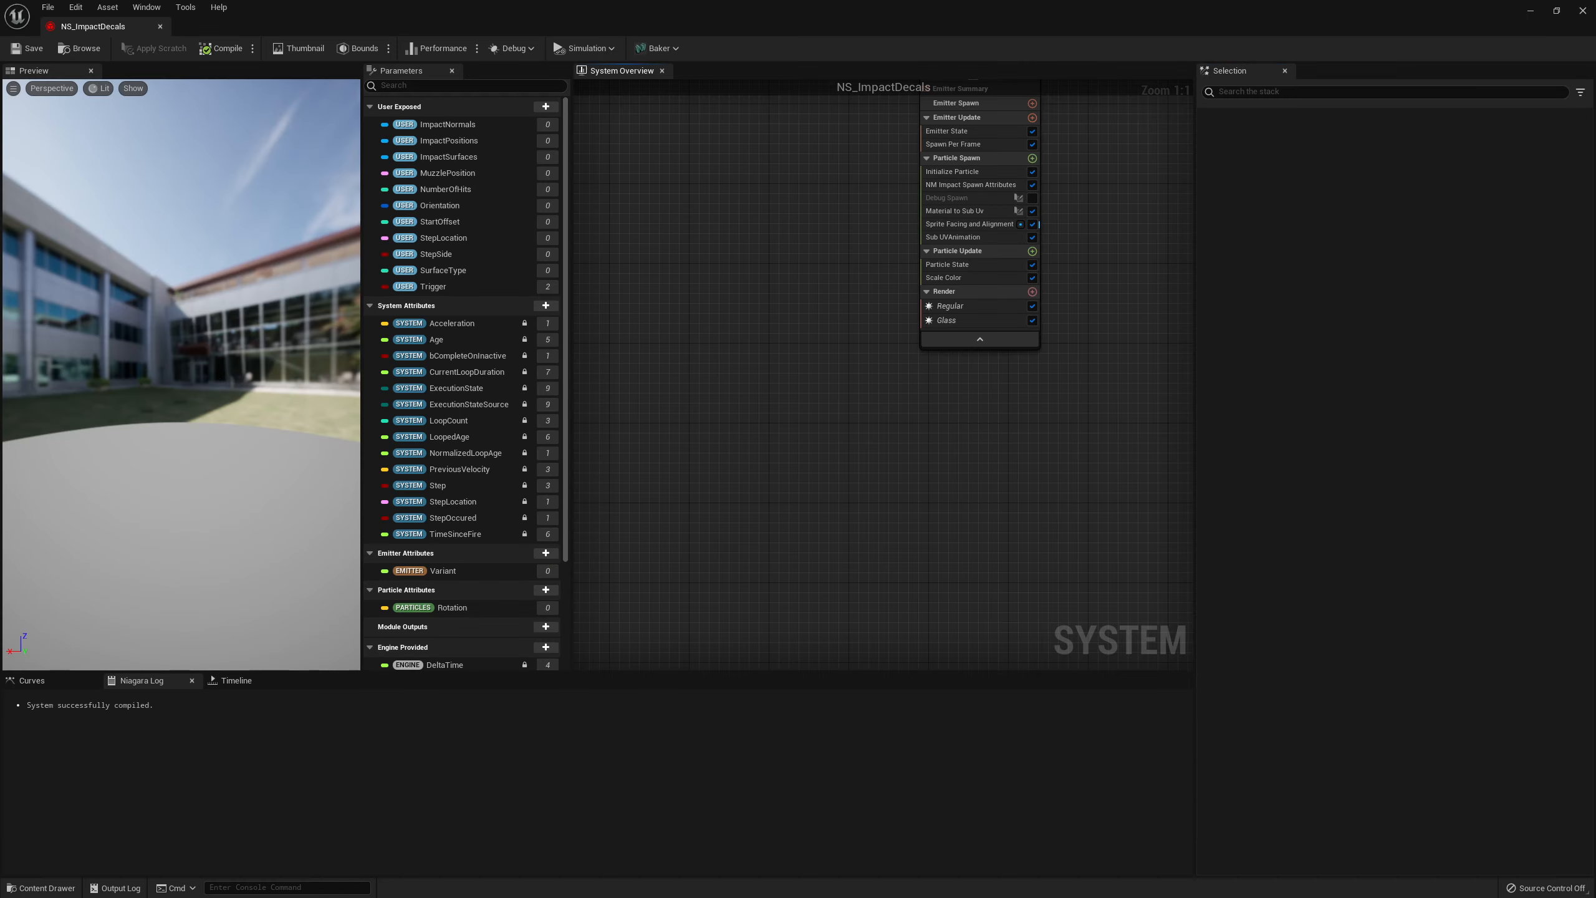
left_click(1581, 11)
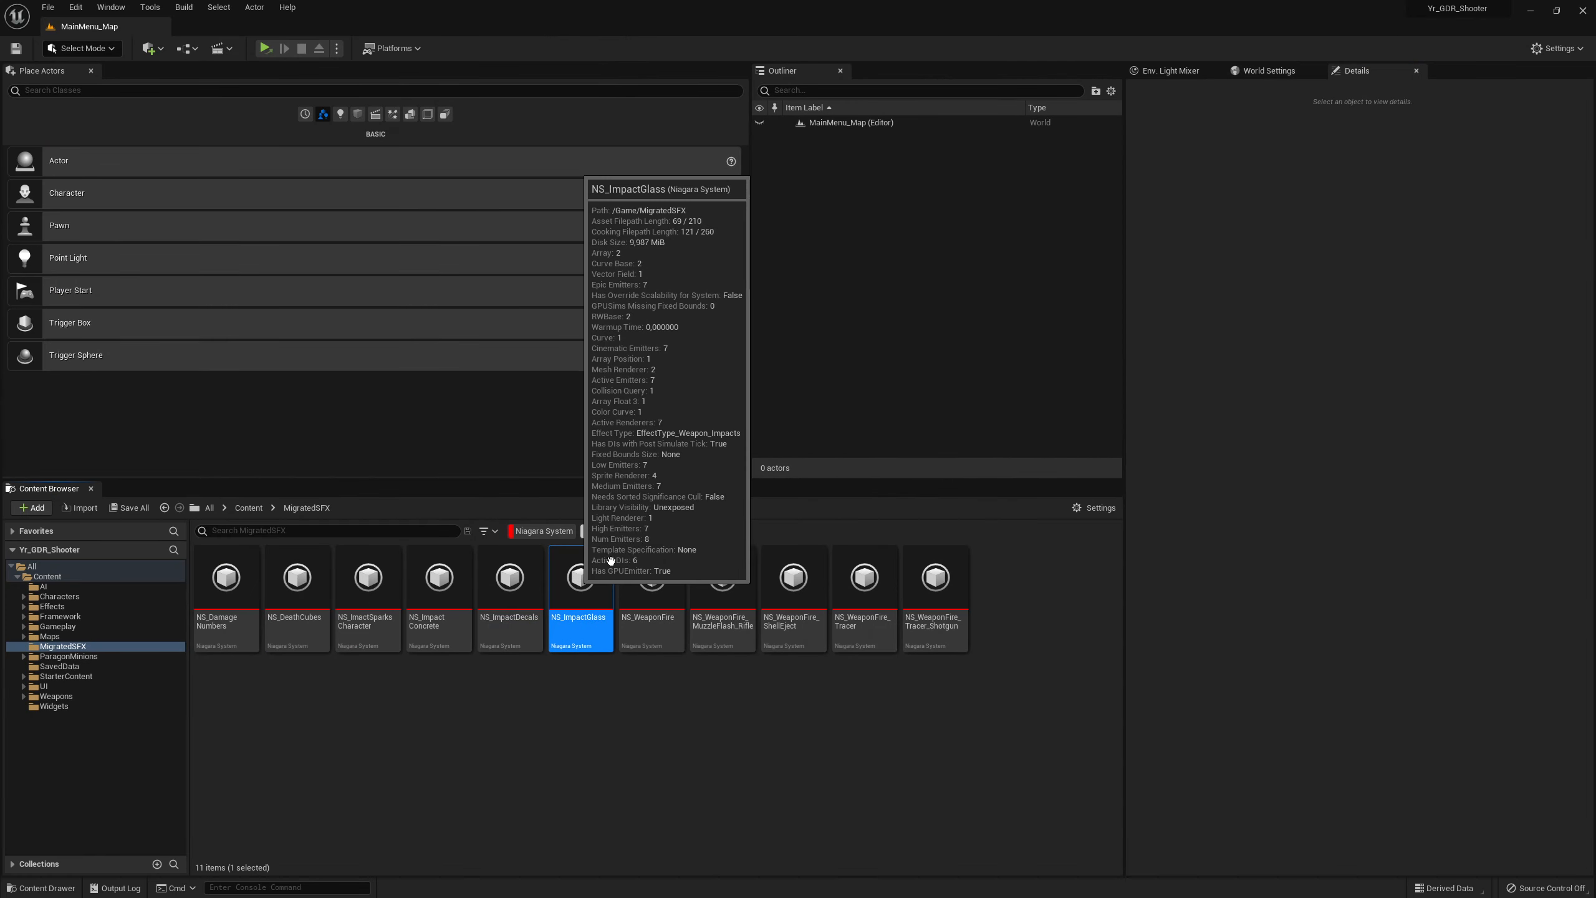
double_click(578, 595)
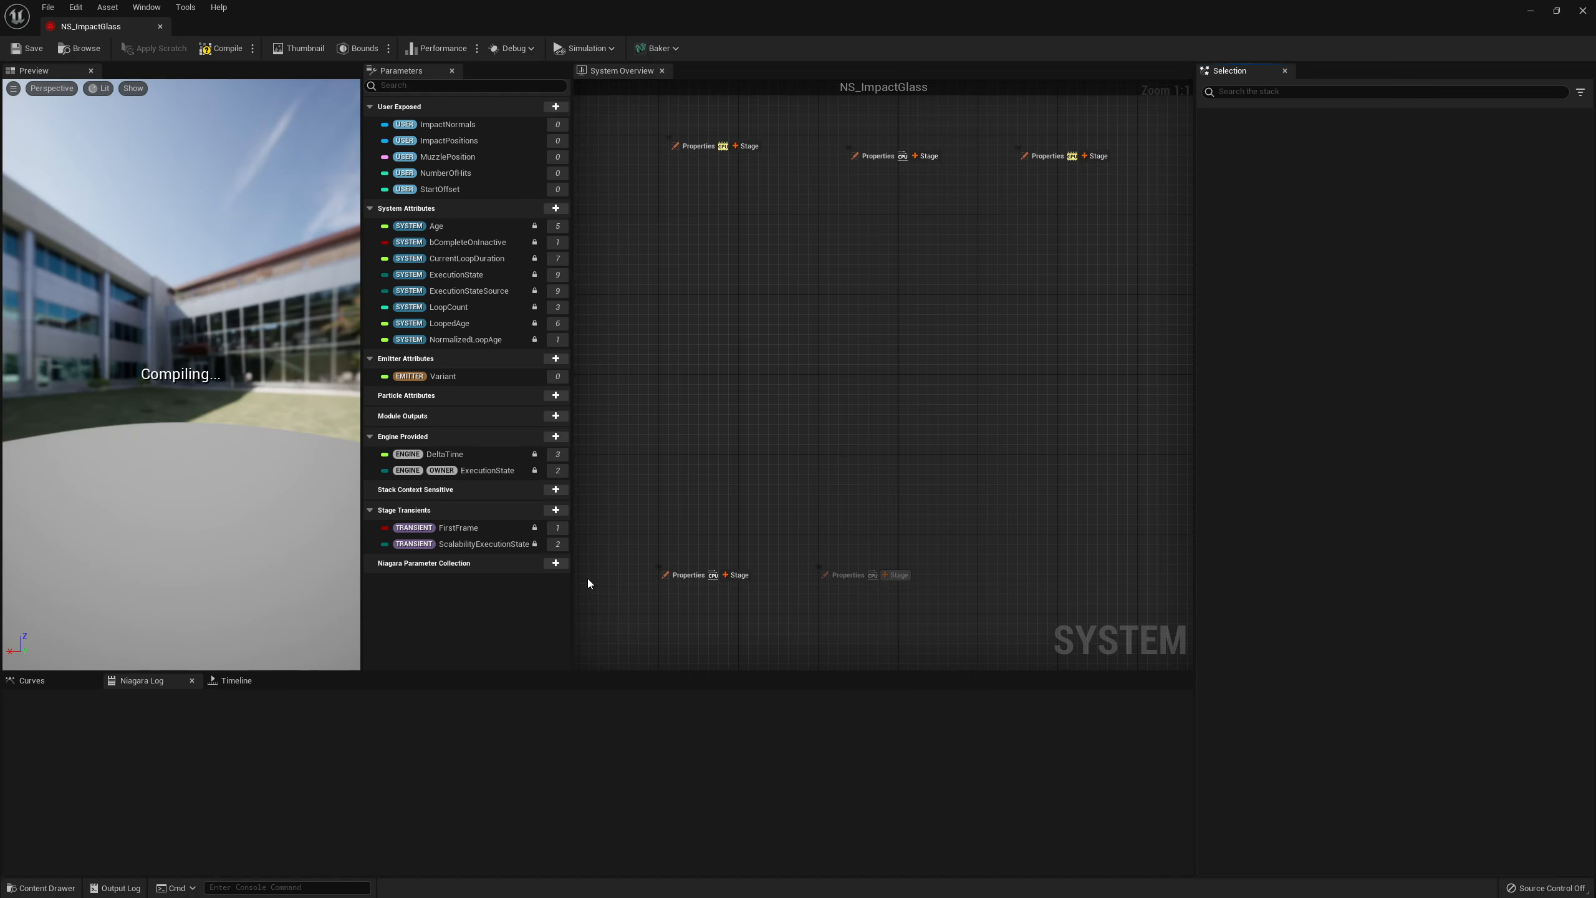
scroll(893, 514, "down", 2)
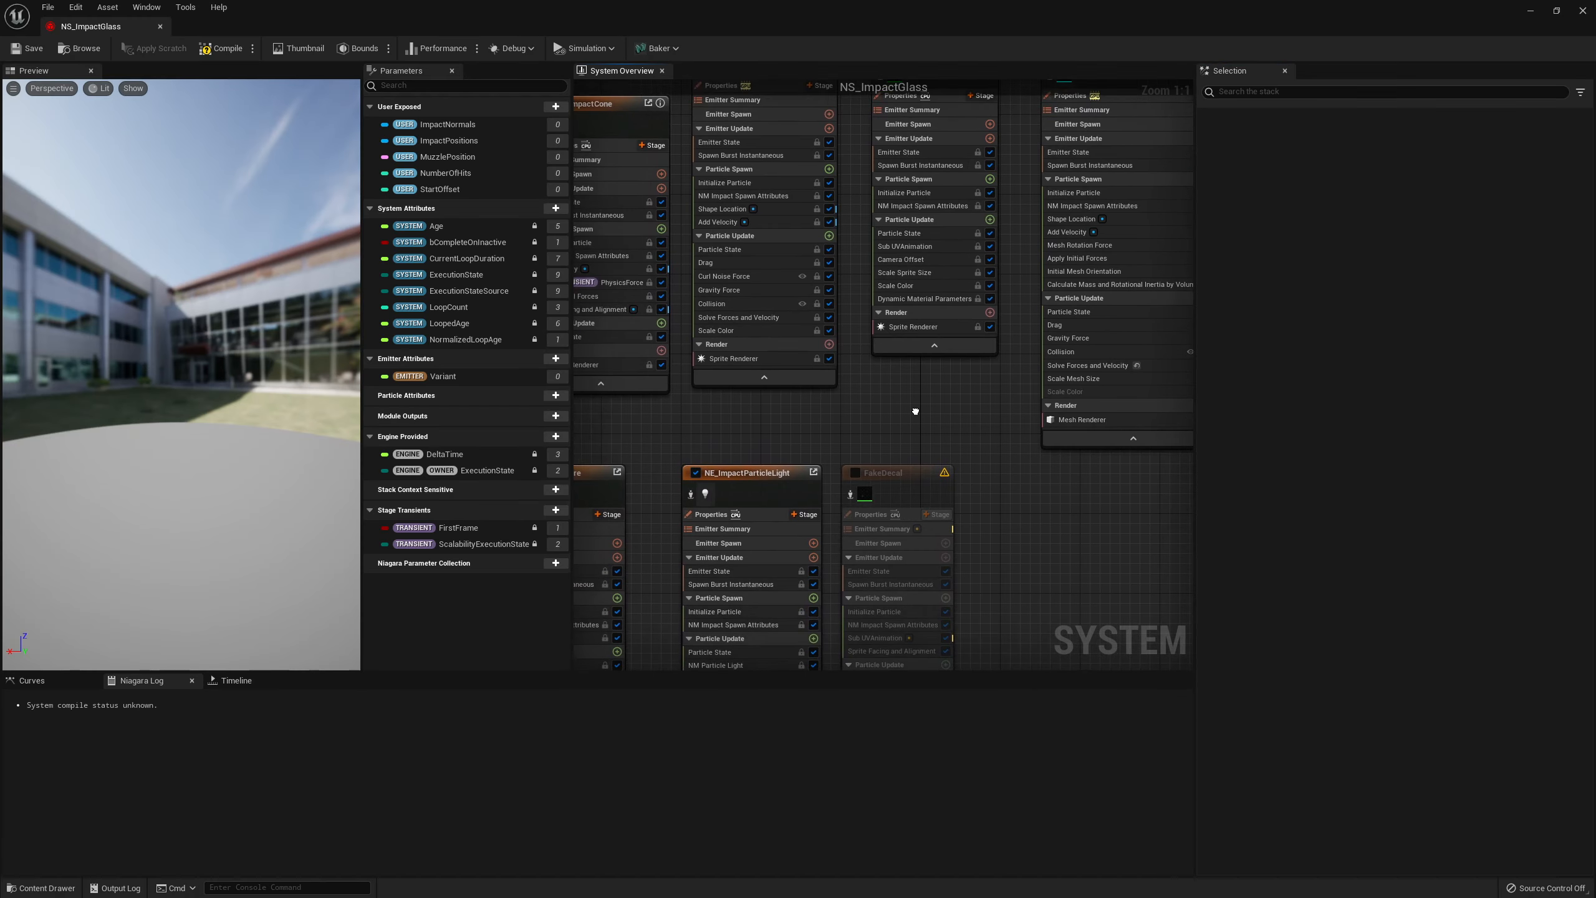
right_click_drag(957, 471, 758, 463)
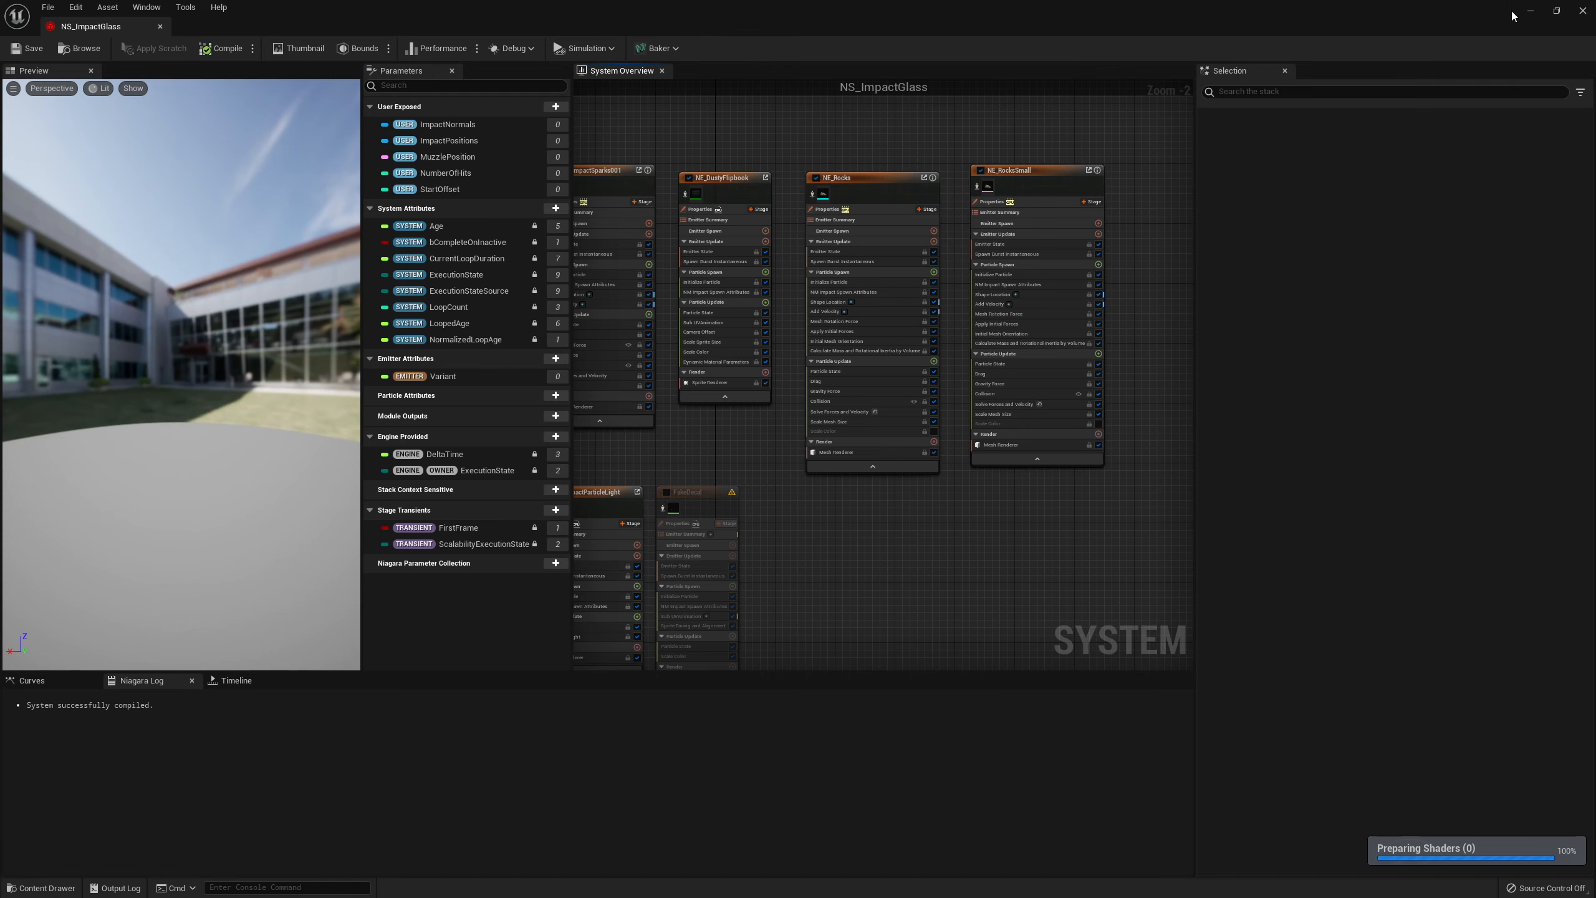
left_click(1582, 10)
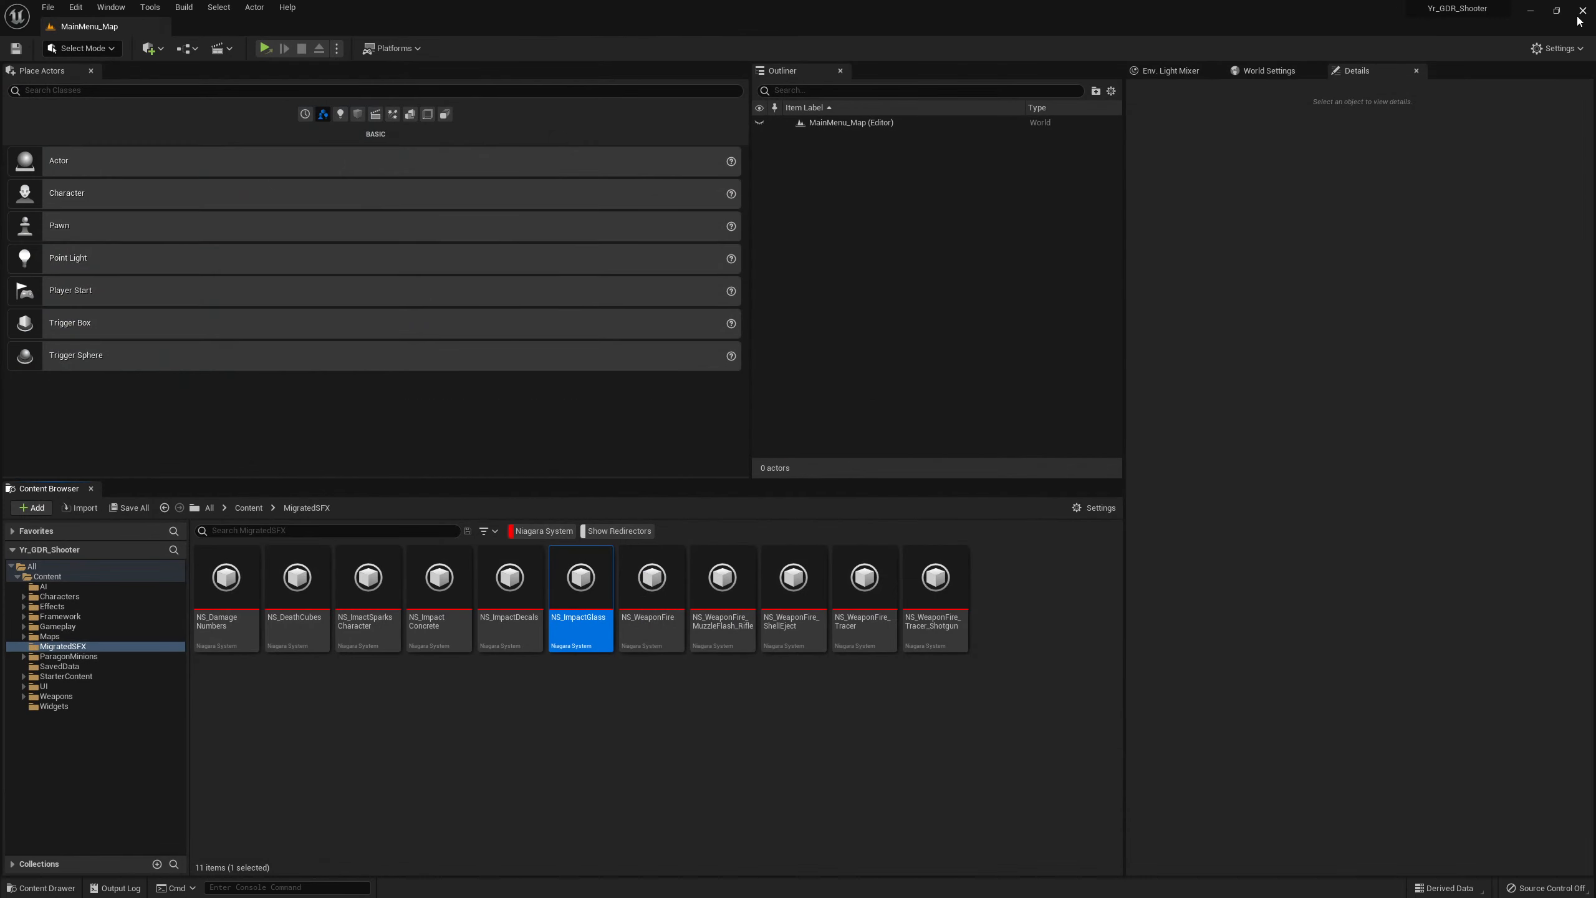
Open NS_WeaponFire and NS_WeaponFire_MuzzleFlash_Rifle in turn, check their emitters for compile problems, and close each editor
double_click(643, 583)
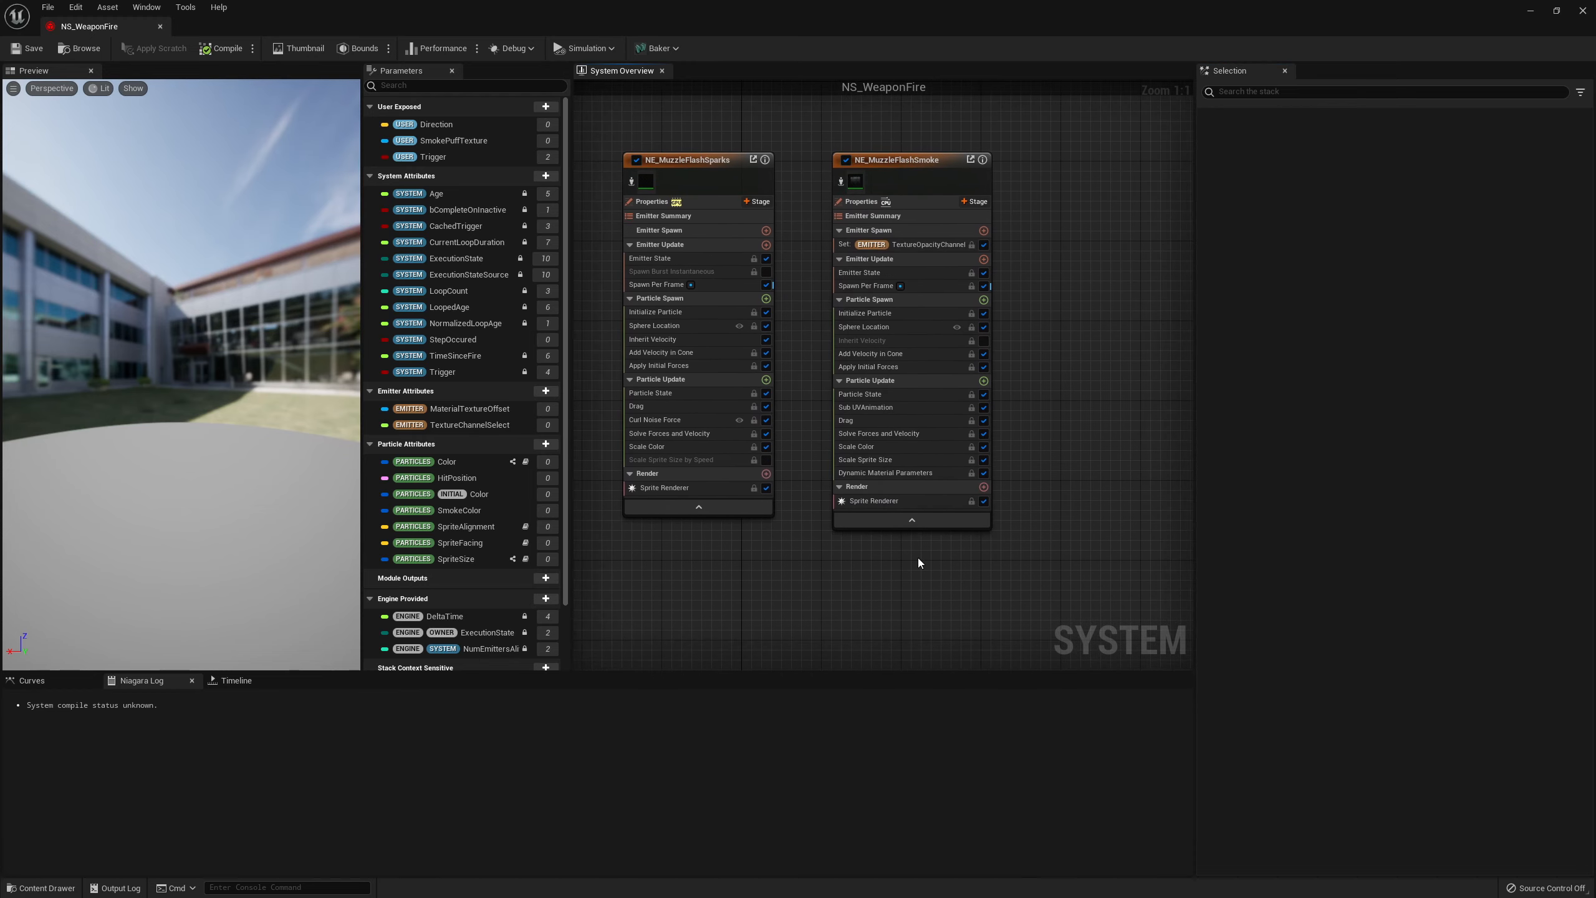
left_click(1583, 11)
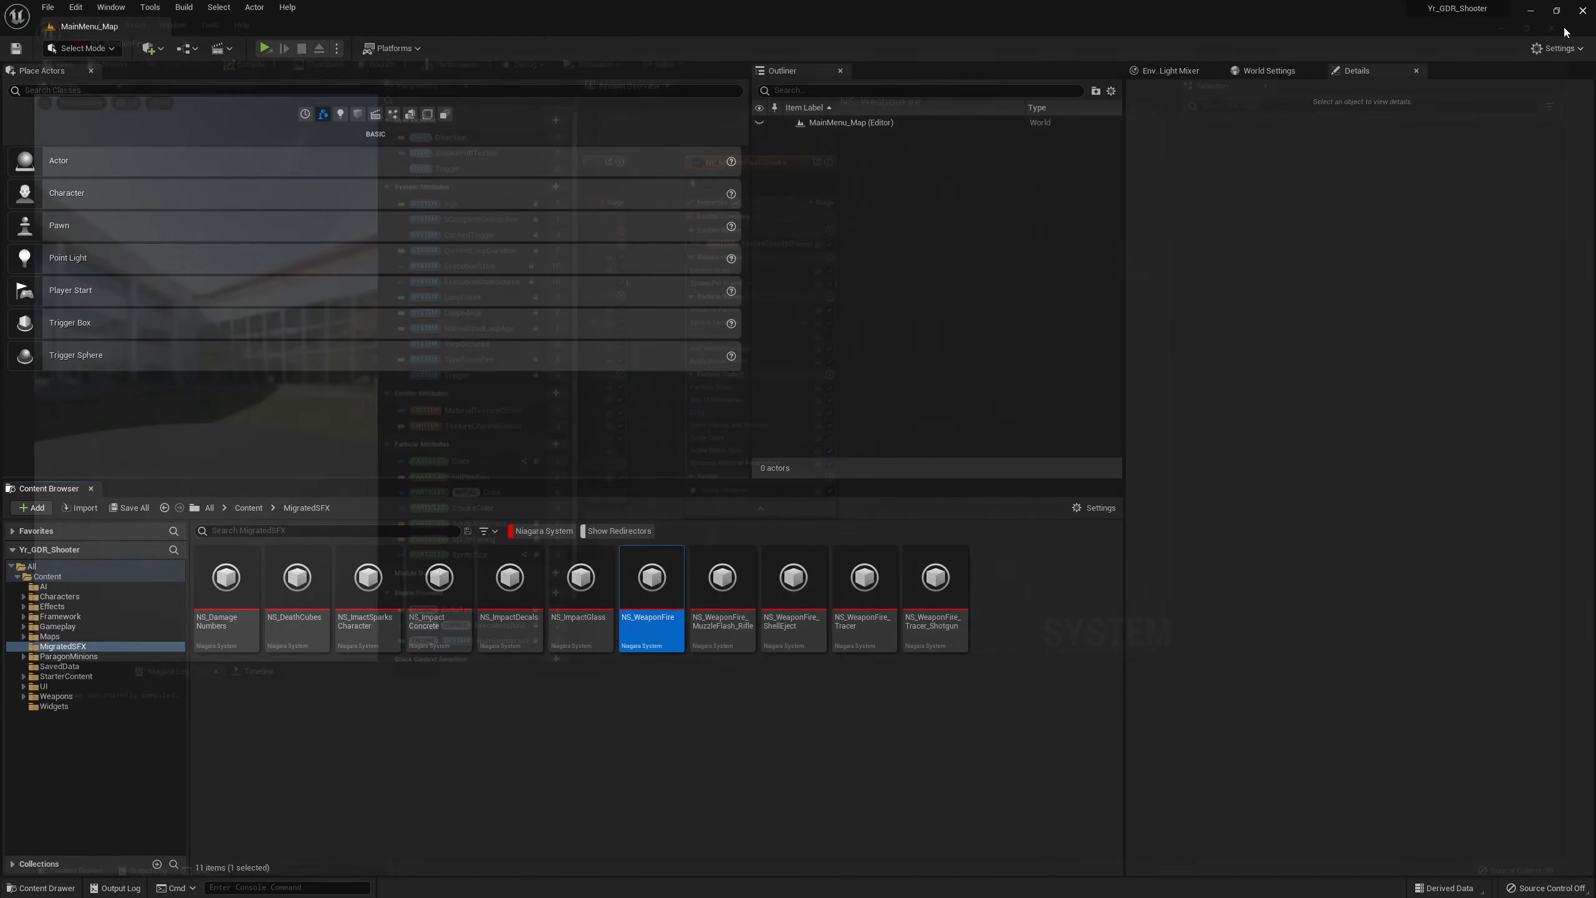
left_click(710, 595)
double_click(710, 595)
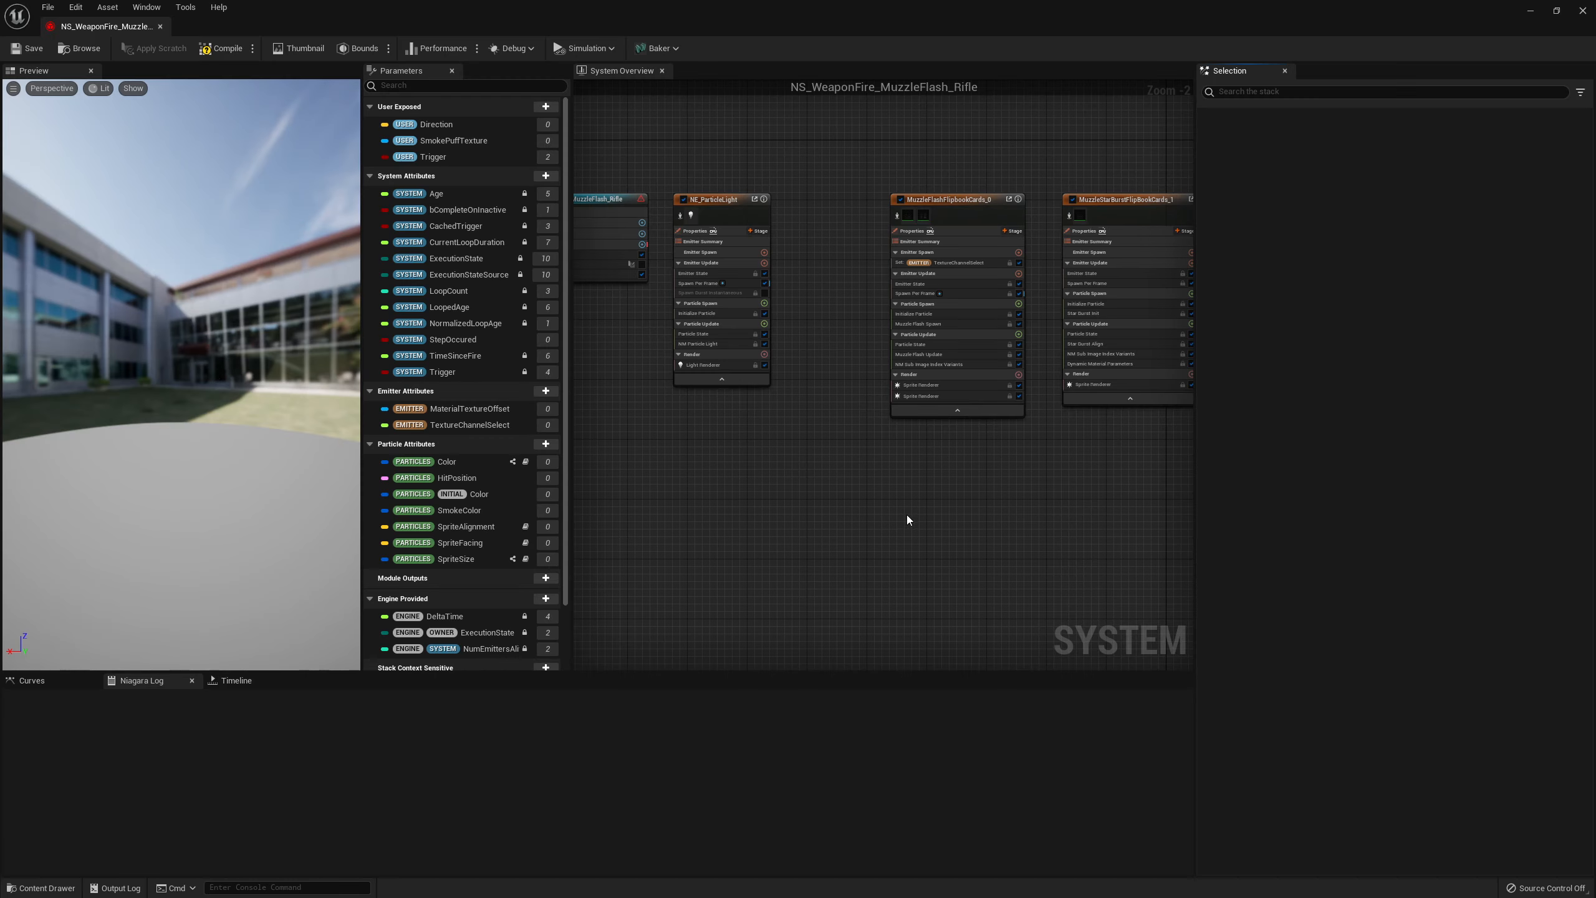
right_click_drag(984, 507, 754, 534)
right_click_drag(890, 534, 691, 538)
right_click_drag(873, 584, 751, 566)
left_click(1582, 10)
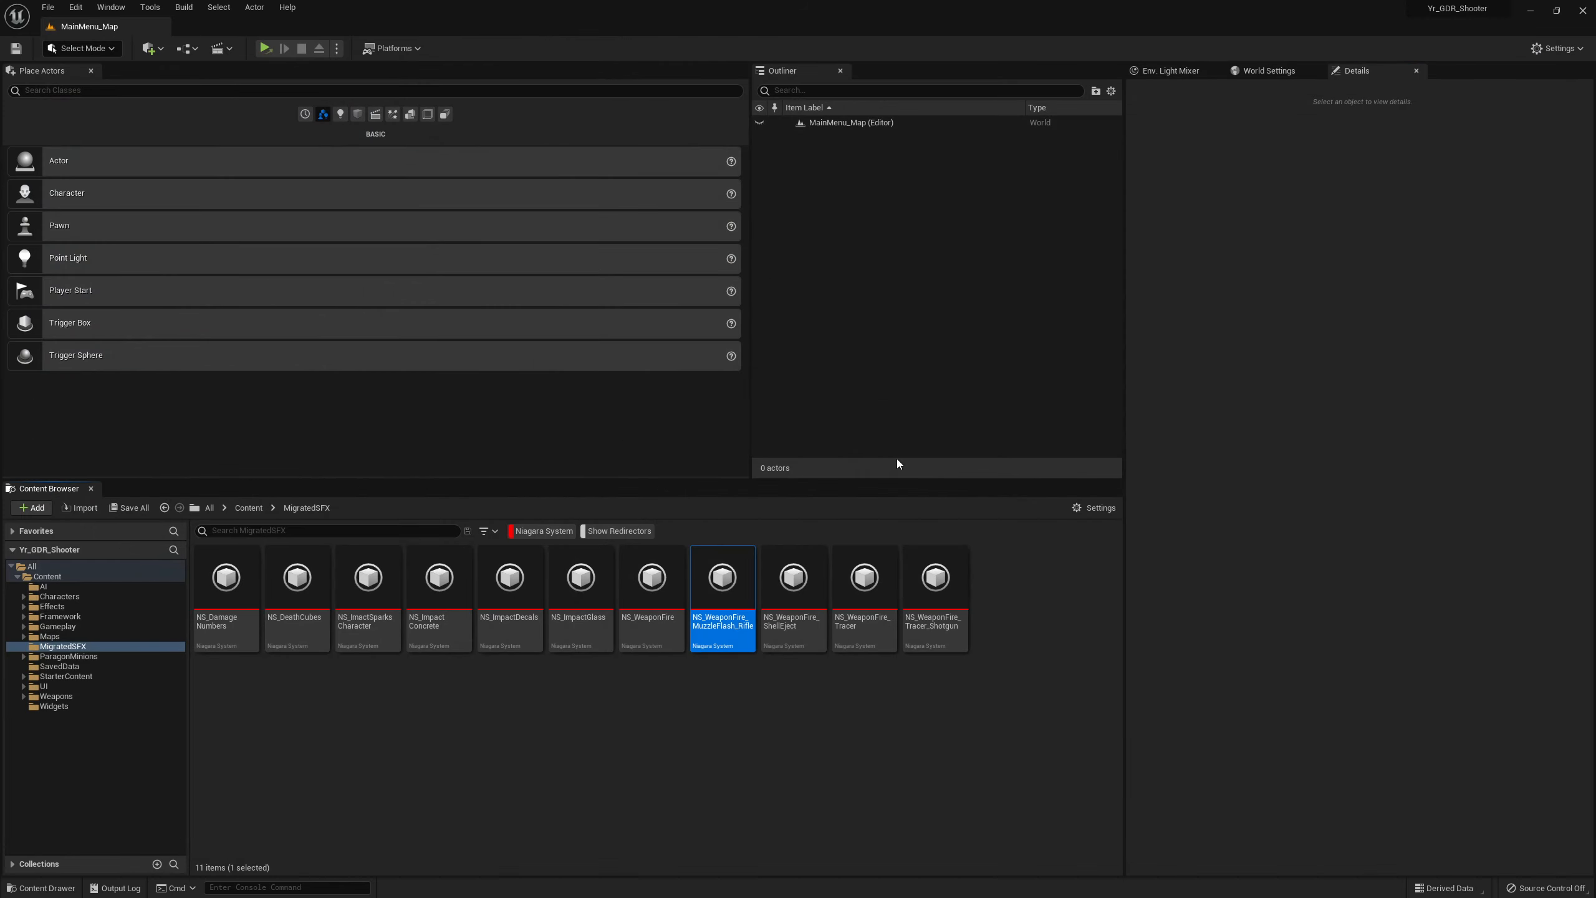
Open NS_WeaponFire_ShellEject, recheck its compile status and Shell_Eject emitter, and close it
left_click(774, 602)
double_click(775, 602)
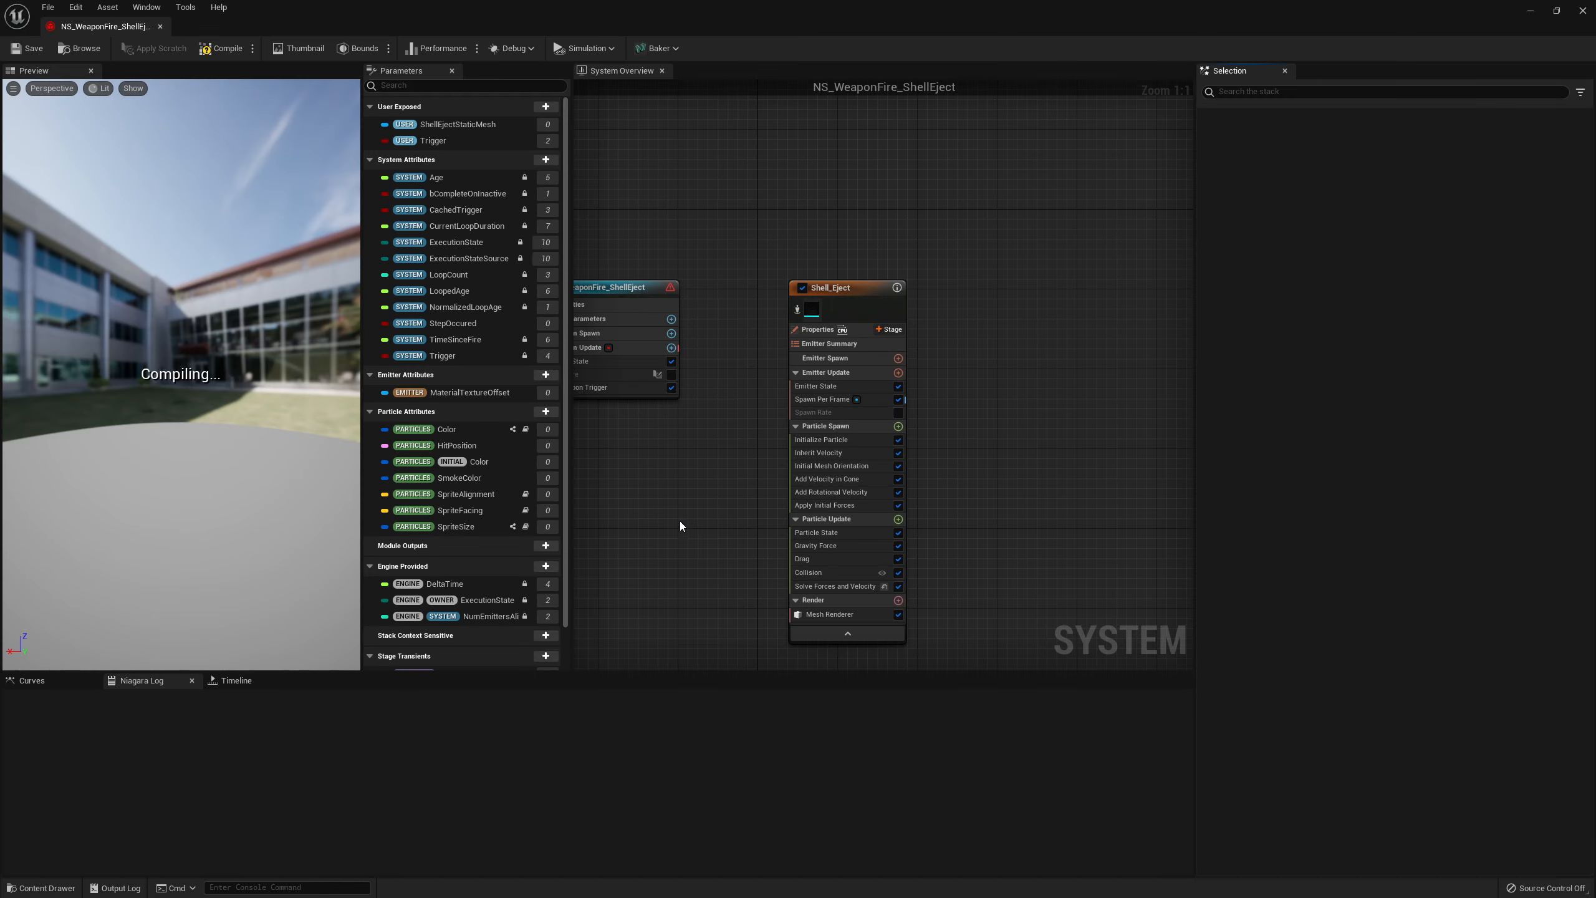
right_click_drag(662, 506, 729, 429)
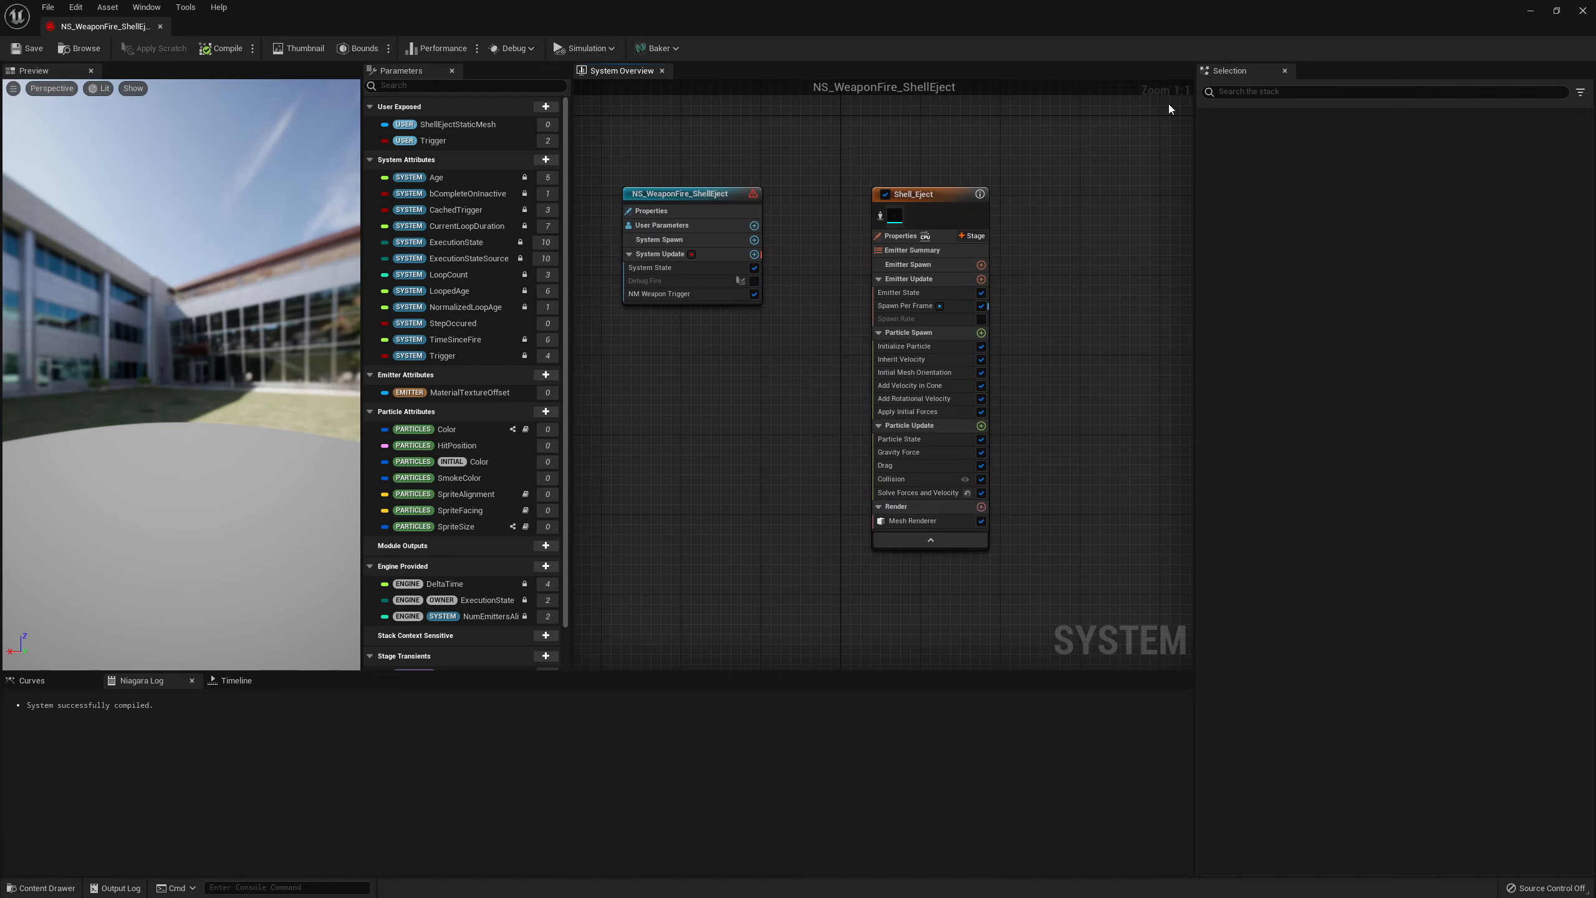
left_click(1583, 11)
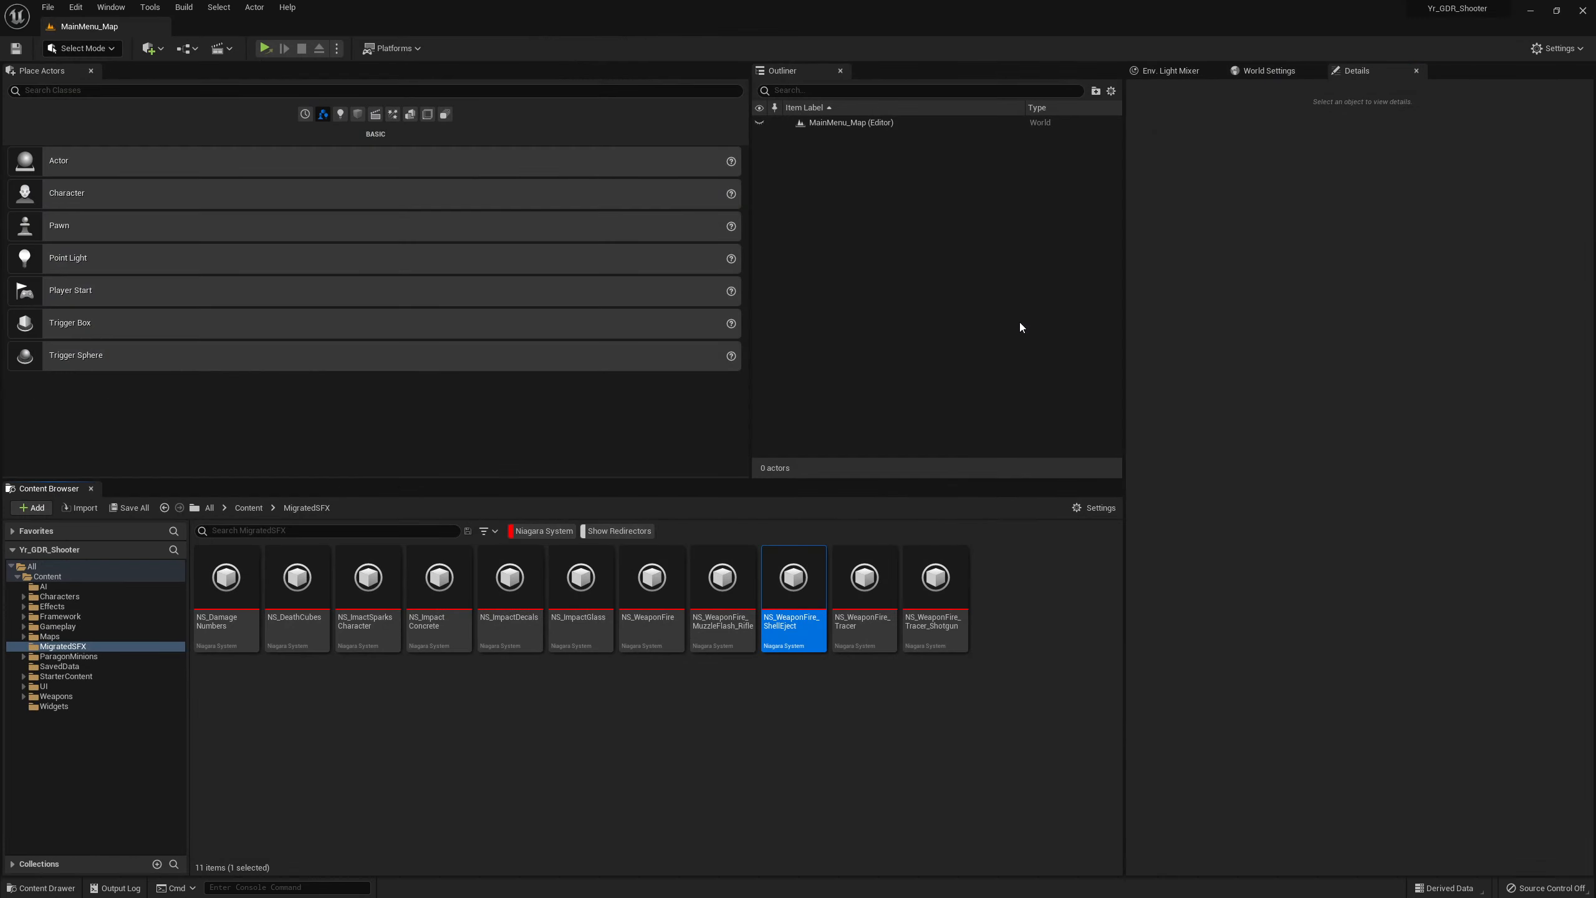
Recheck the compile status of NS_WeaponFire_Tracer and NS_WeaponFire_Tracer_Shotgun, close both, and clear the asset selection in the MigratedSFX folder
double_click(861, 552)
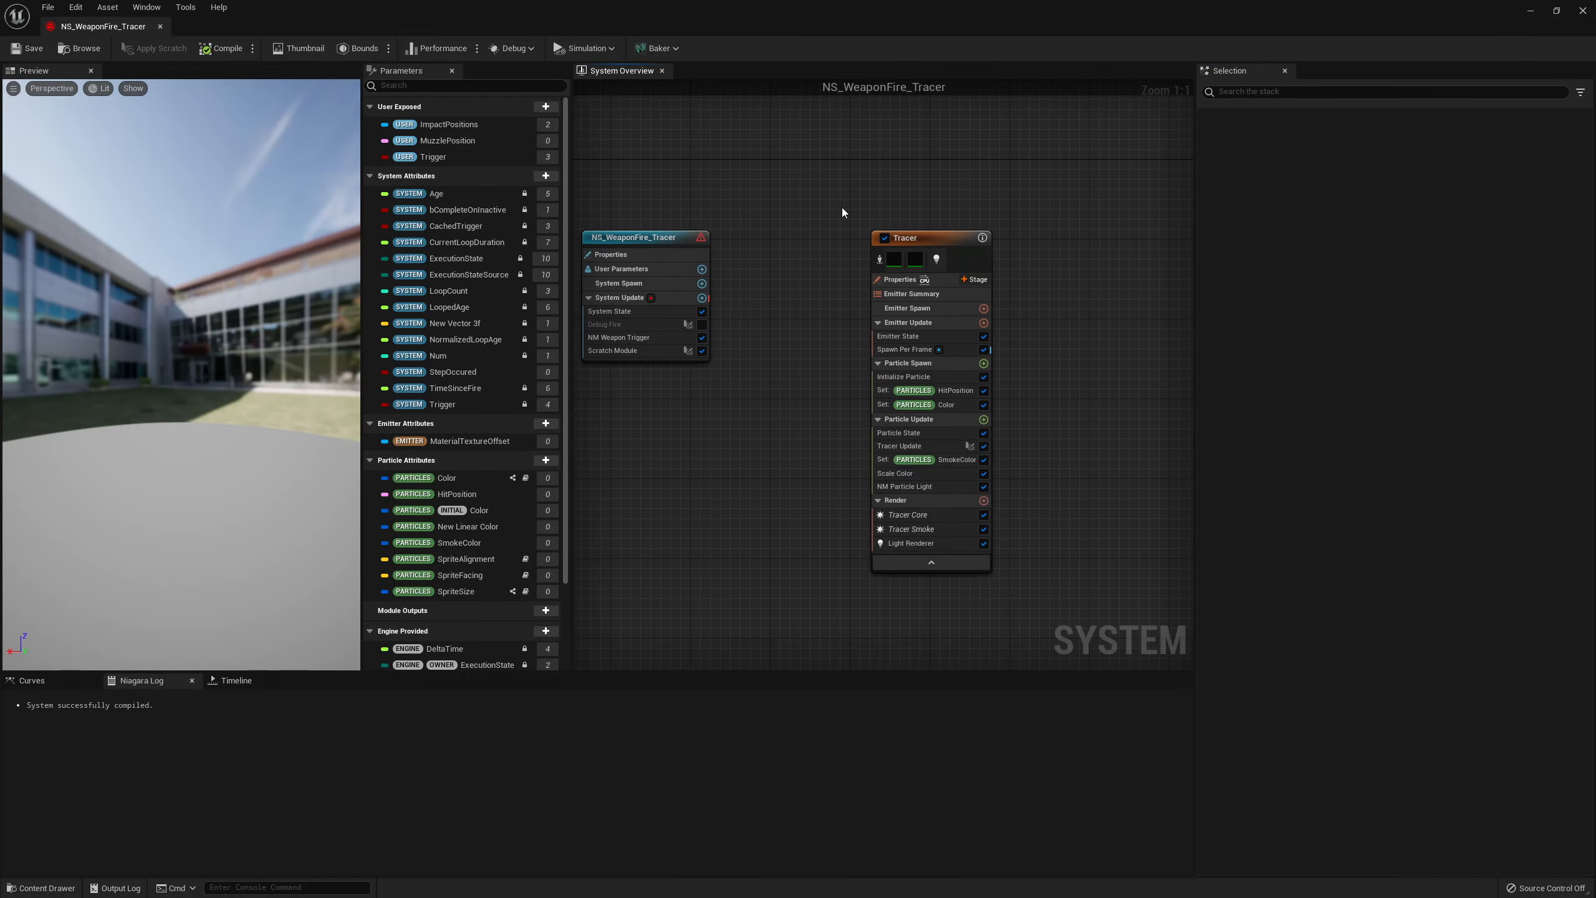
left_click(1583, 11)
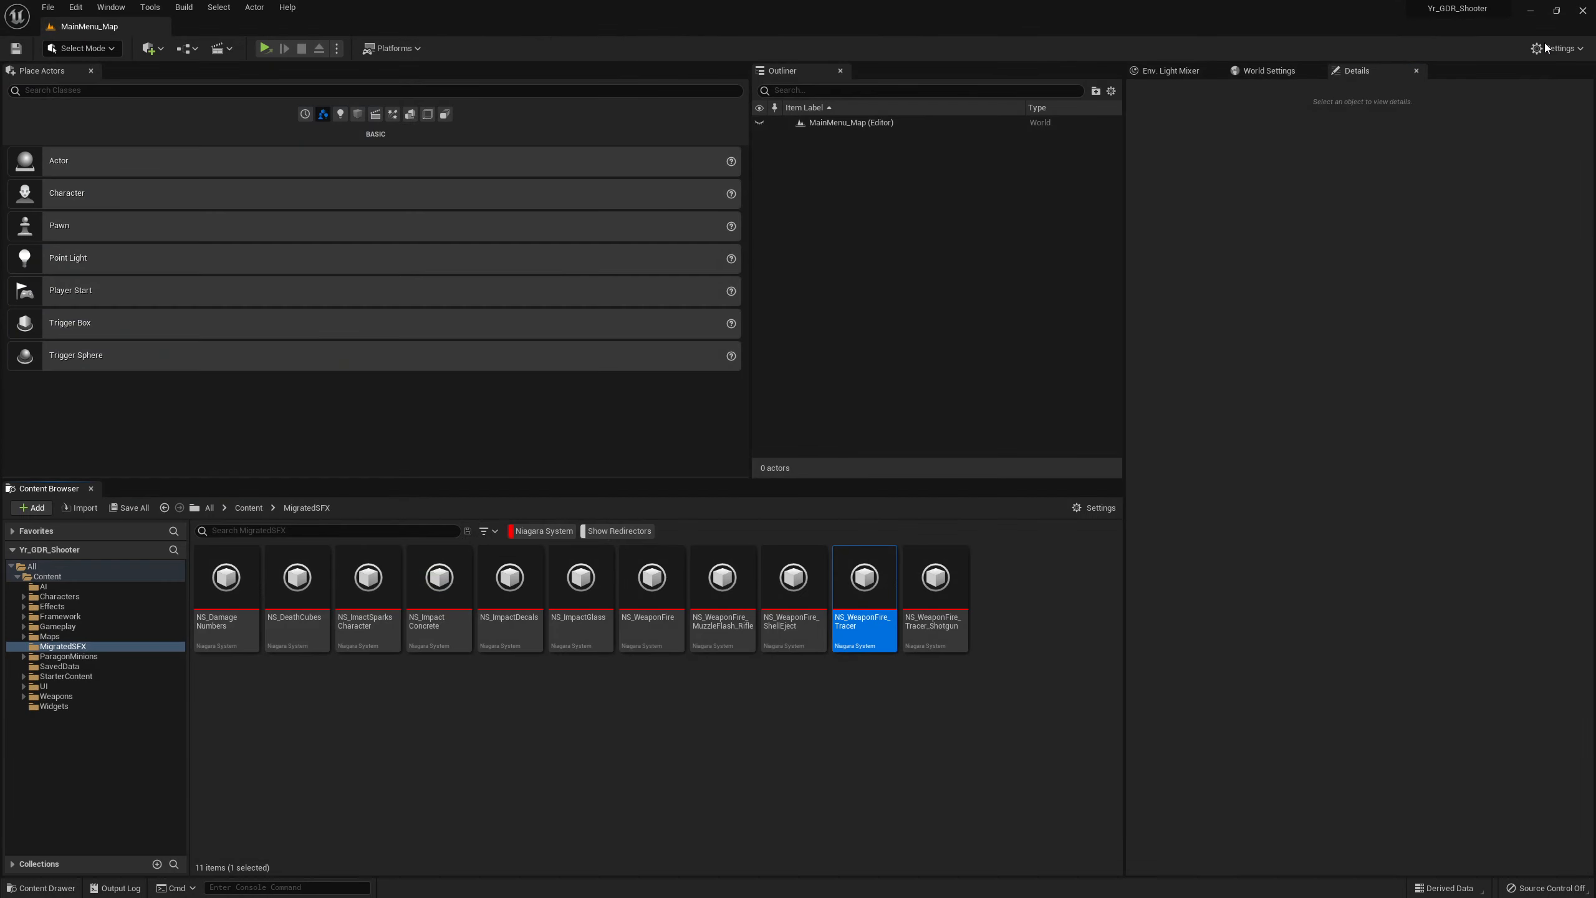
double_click(934, 579)
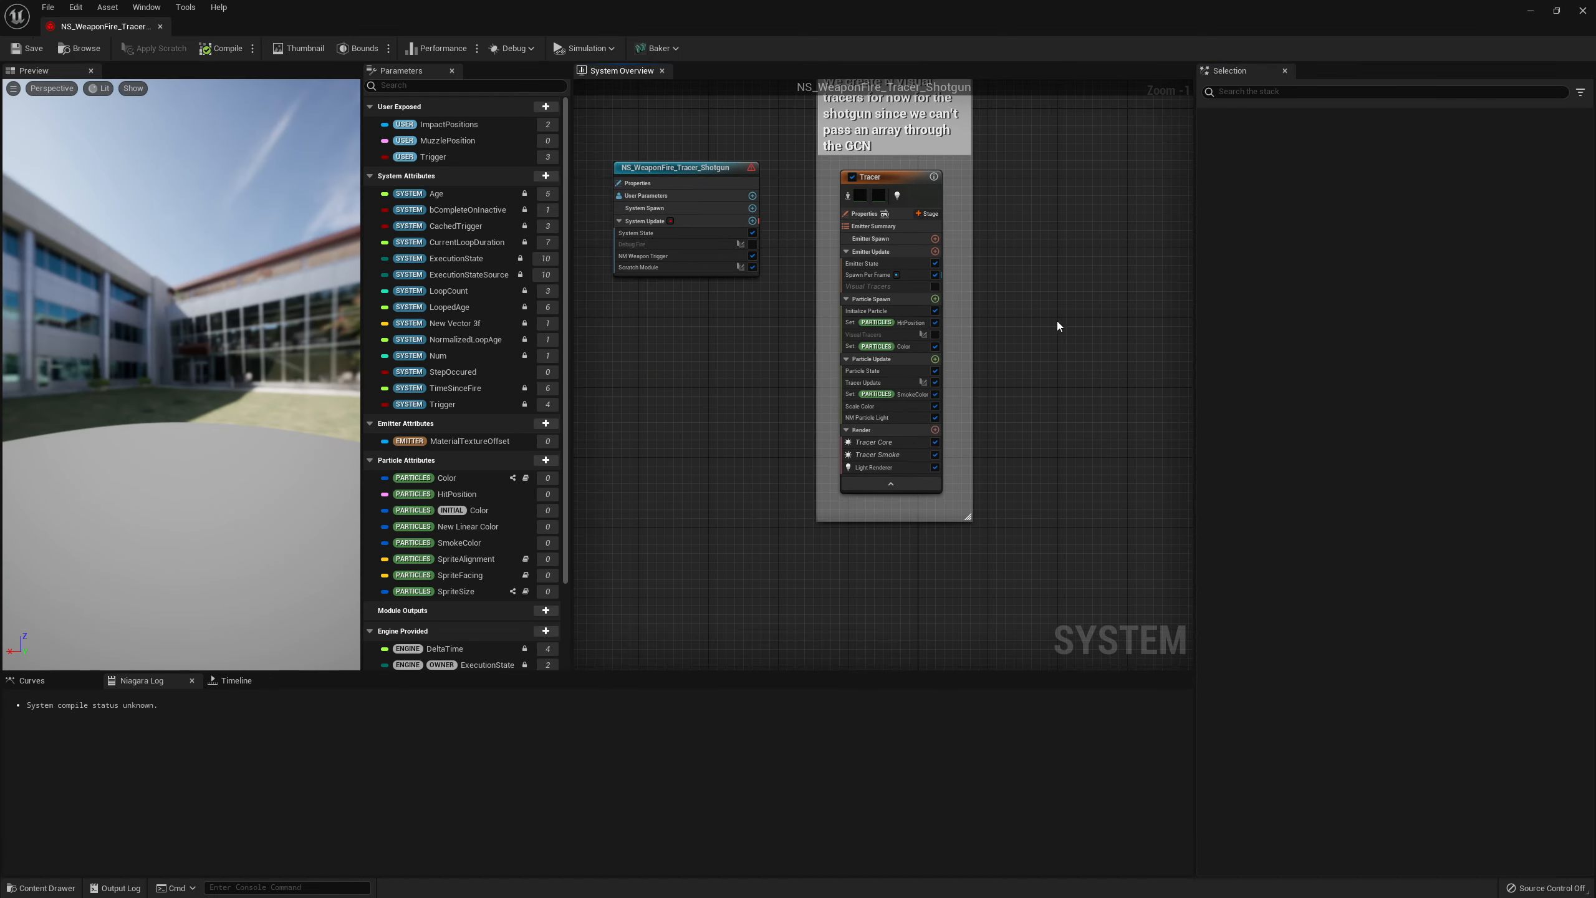
right_click_drag(1058, 322, 1042, 371)
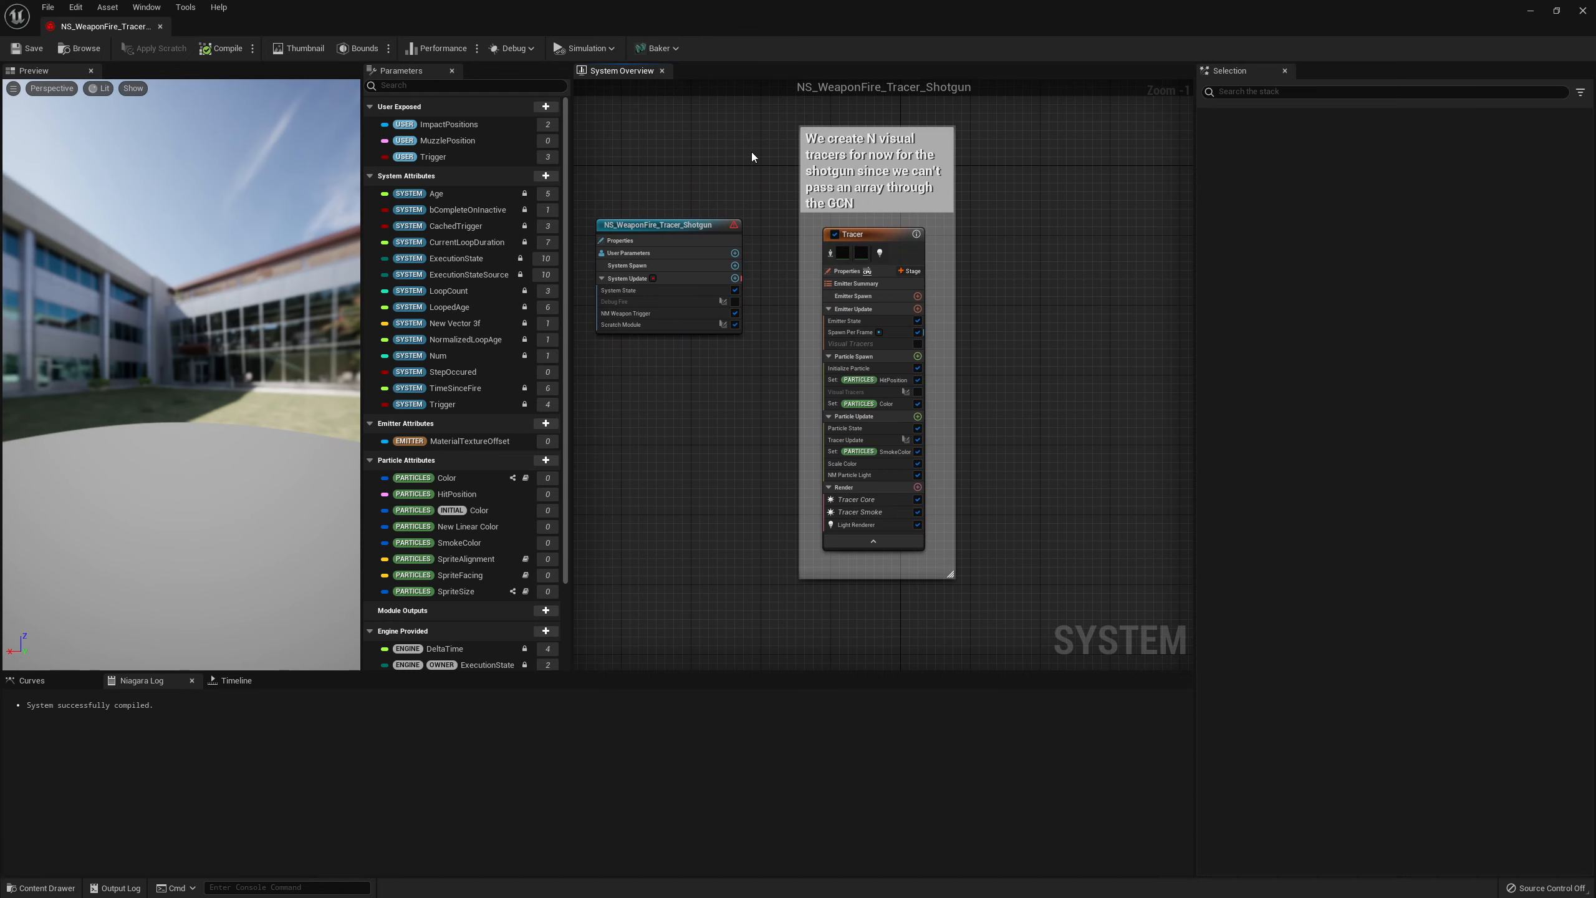
left_click(1582, 11)
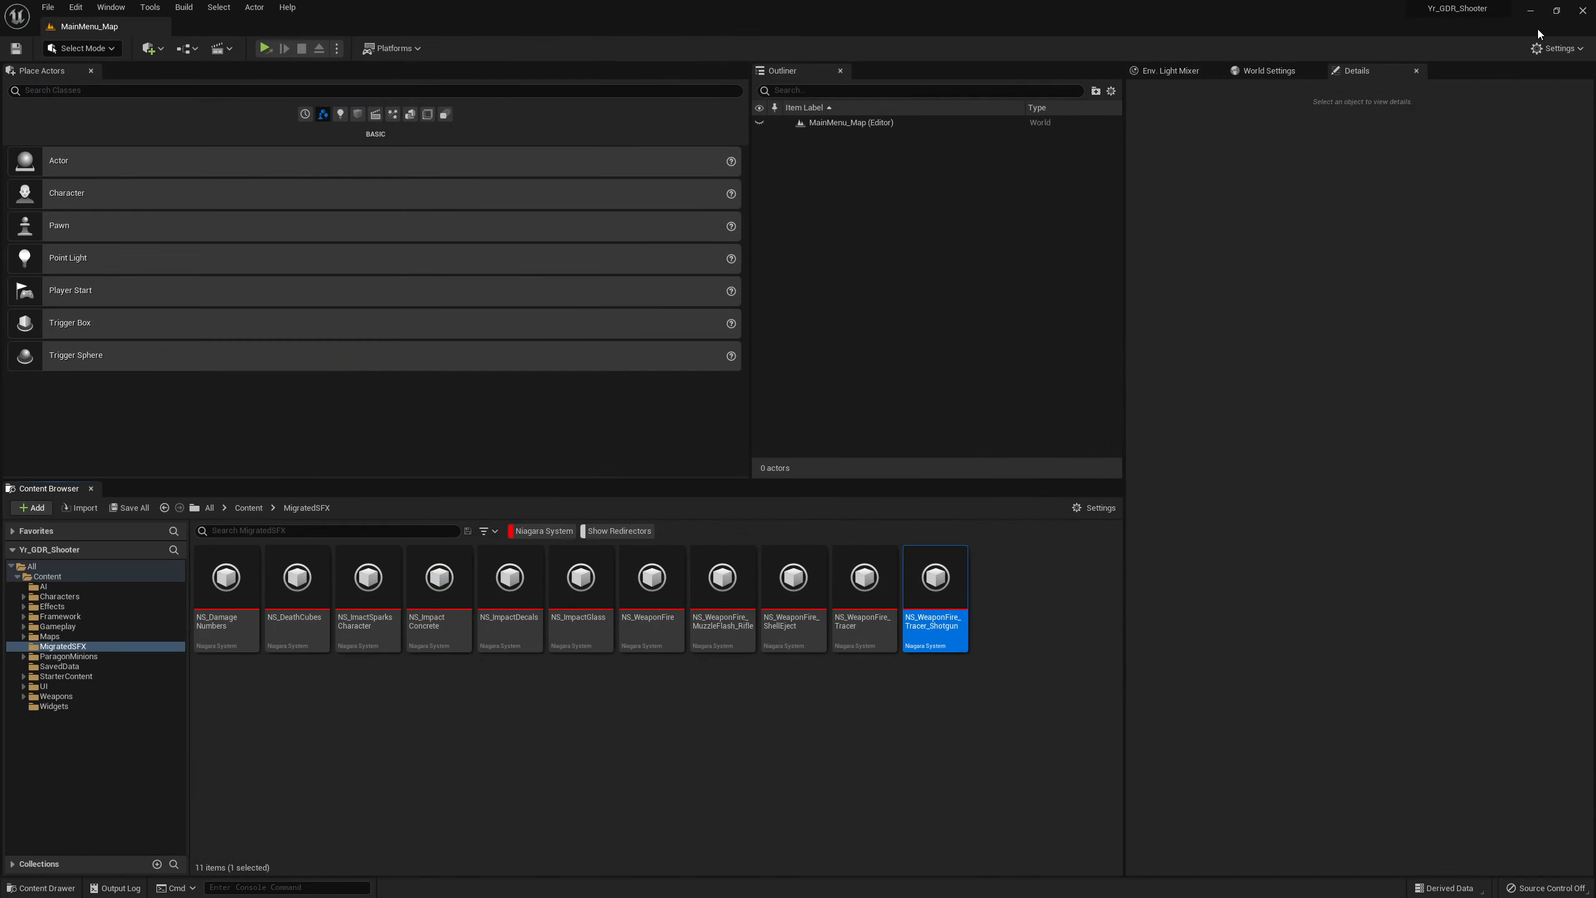
left_click(496, 676)
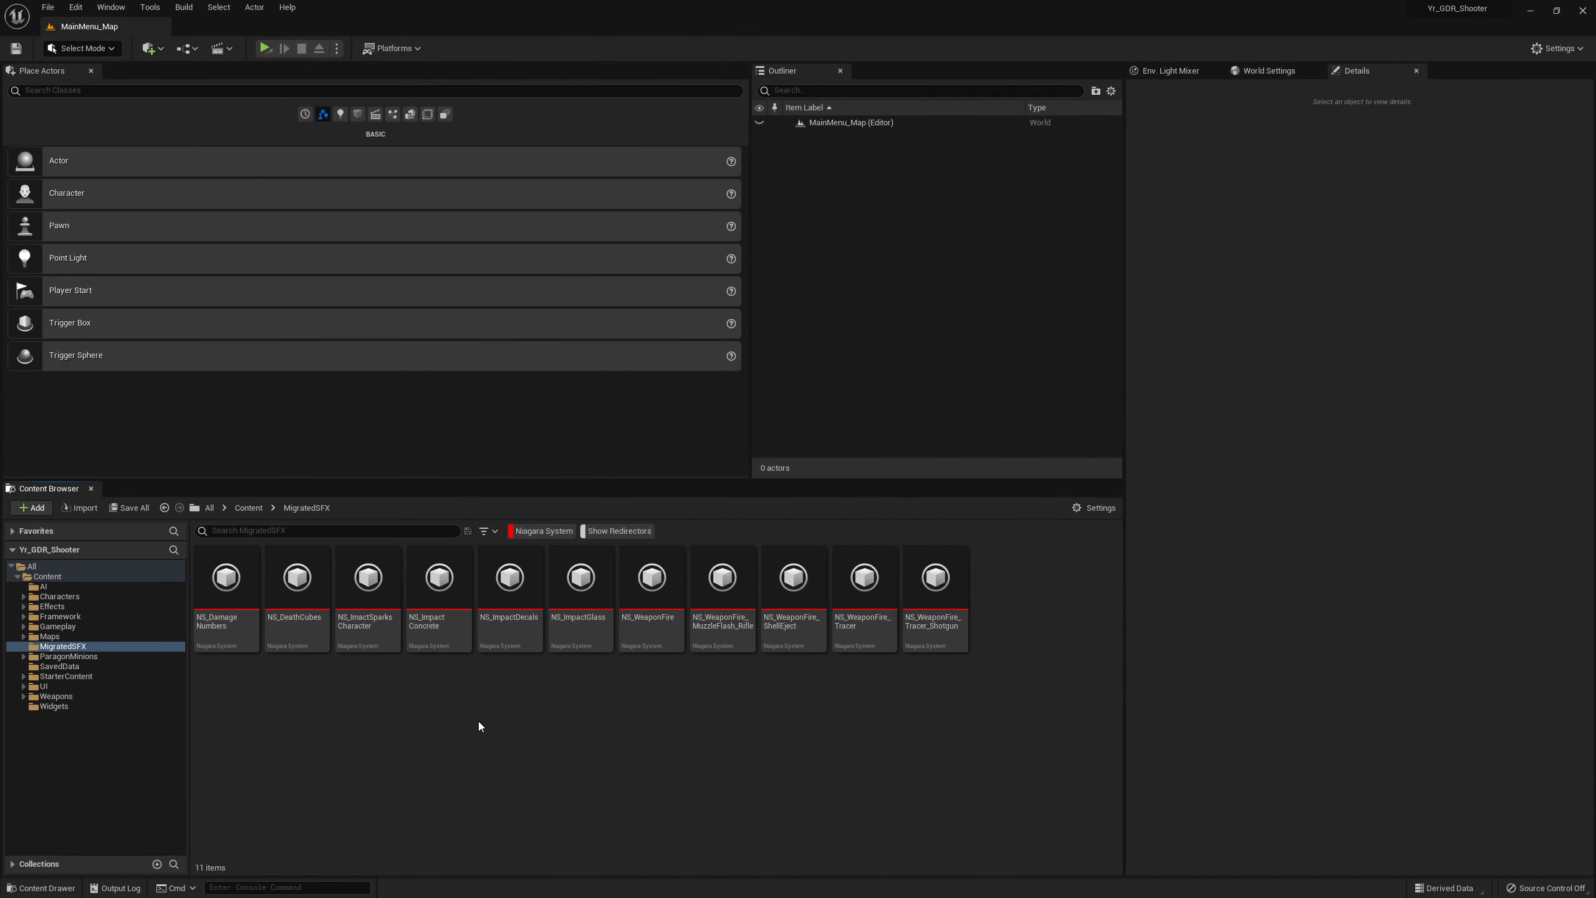